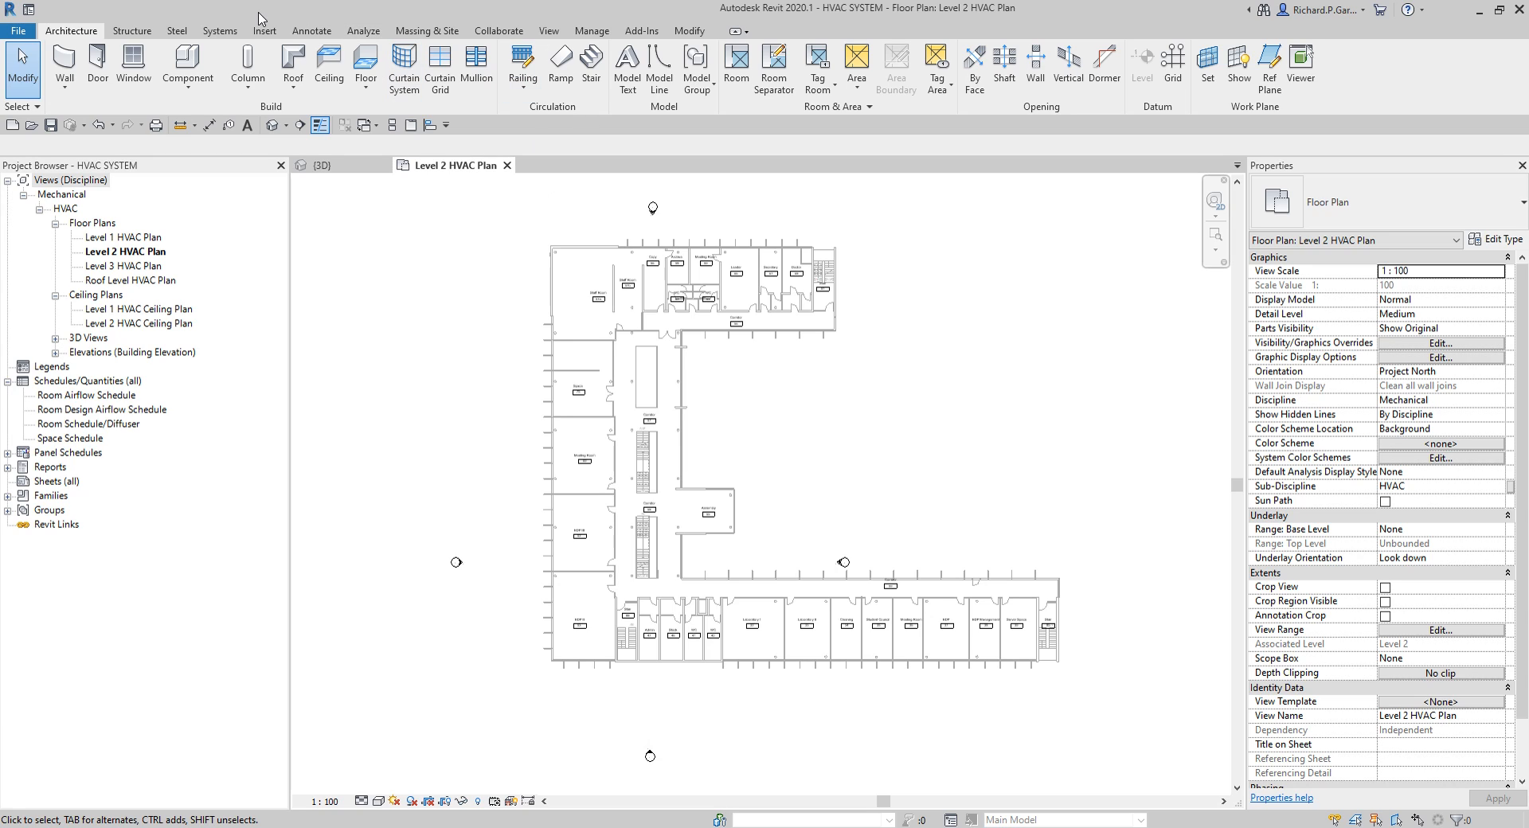
Start placing an air terminal in the staff room area of the Level 2 HVAC plan.
click(220, 32)
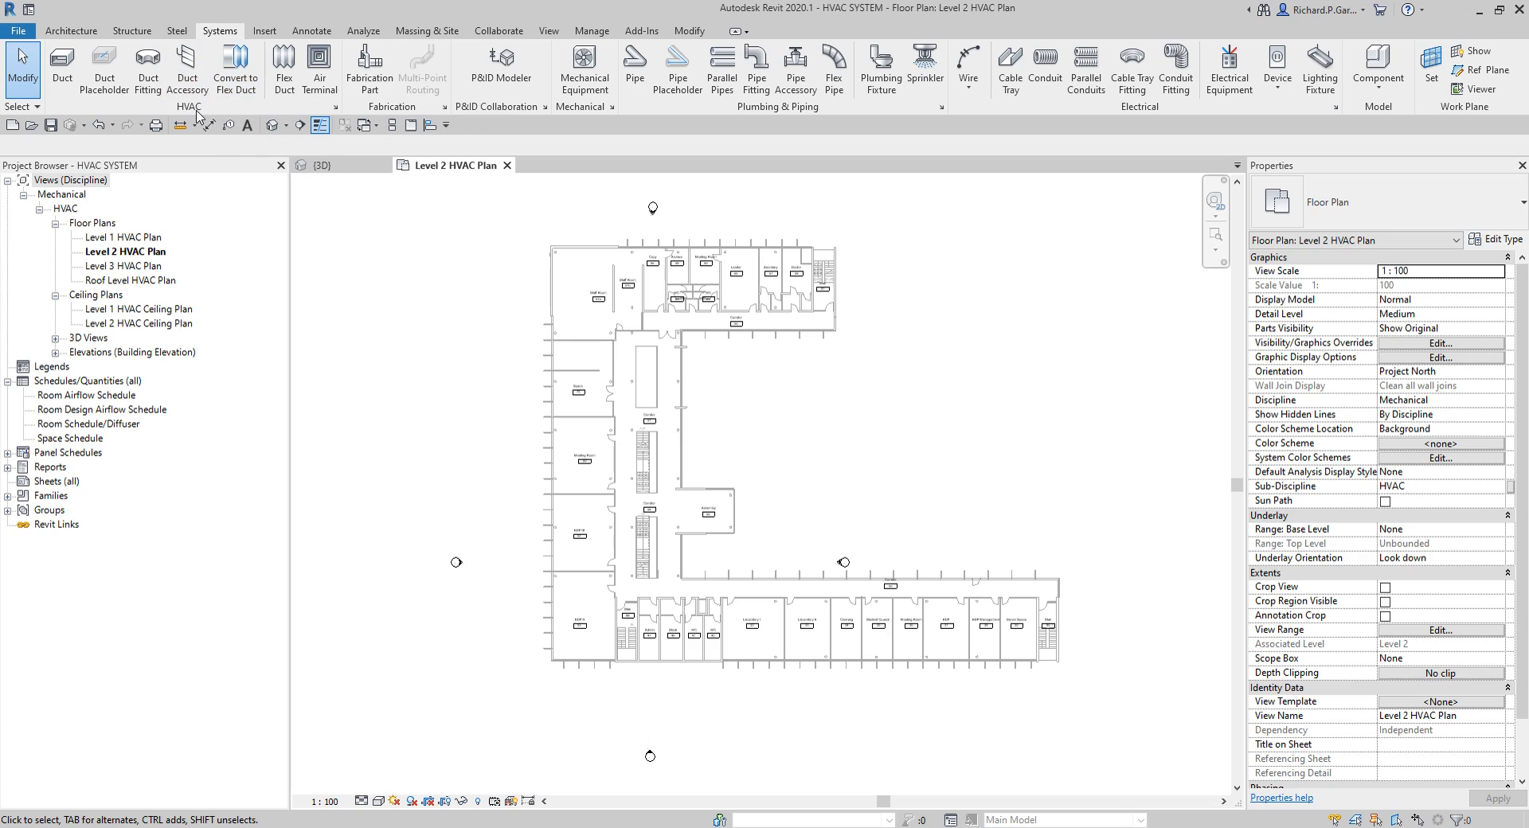
key(ctrl)
key(ctrl)
key(ctrl)
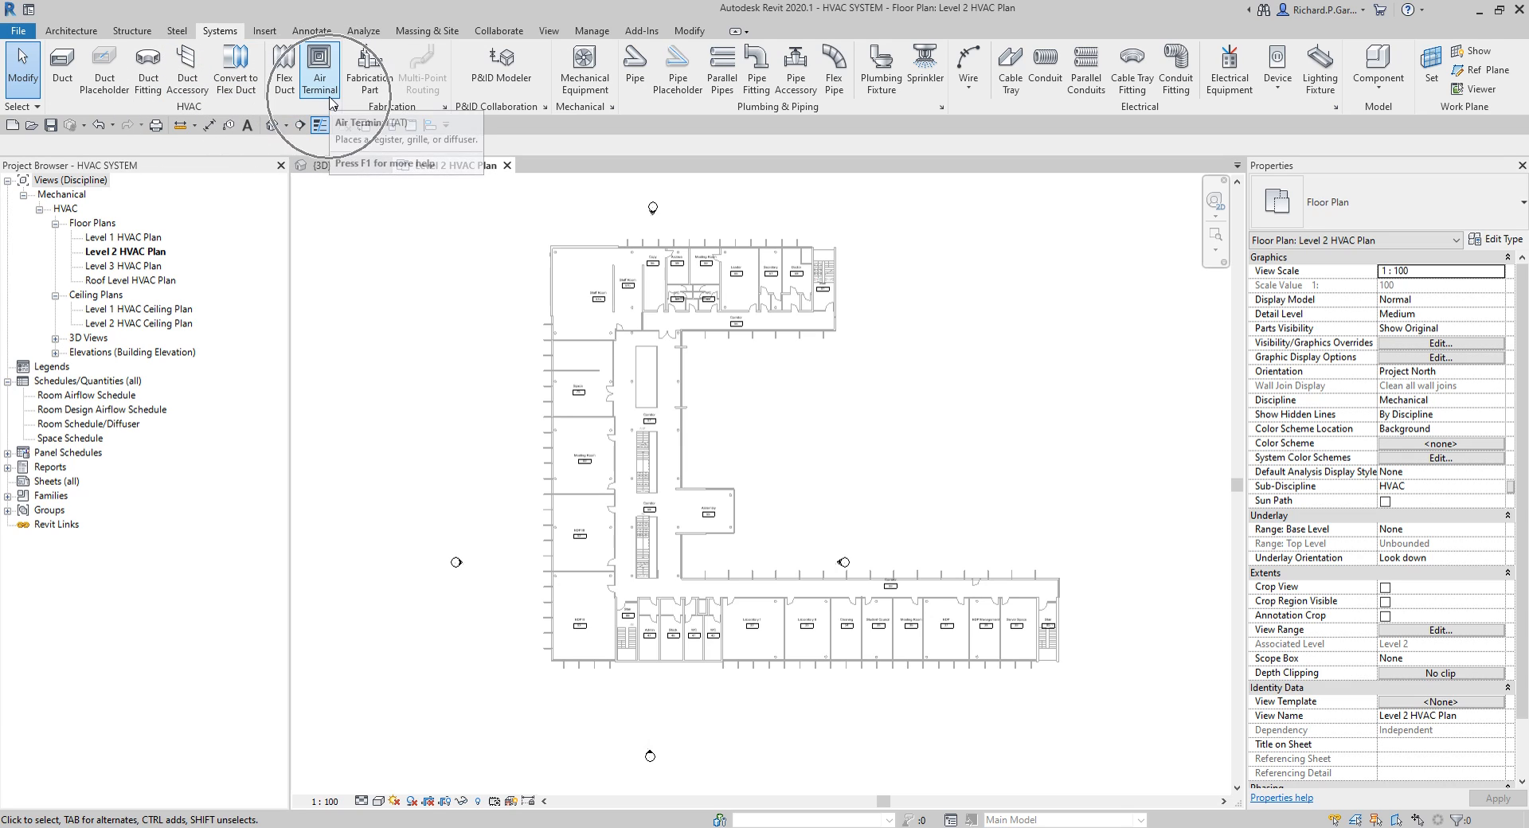
click(330, 98)
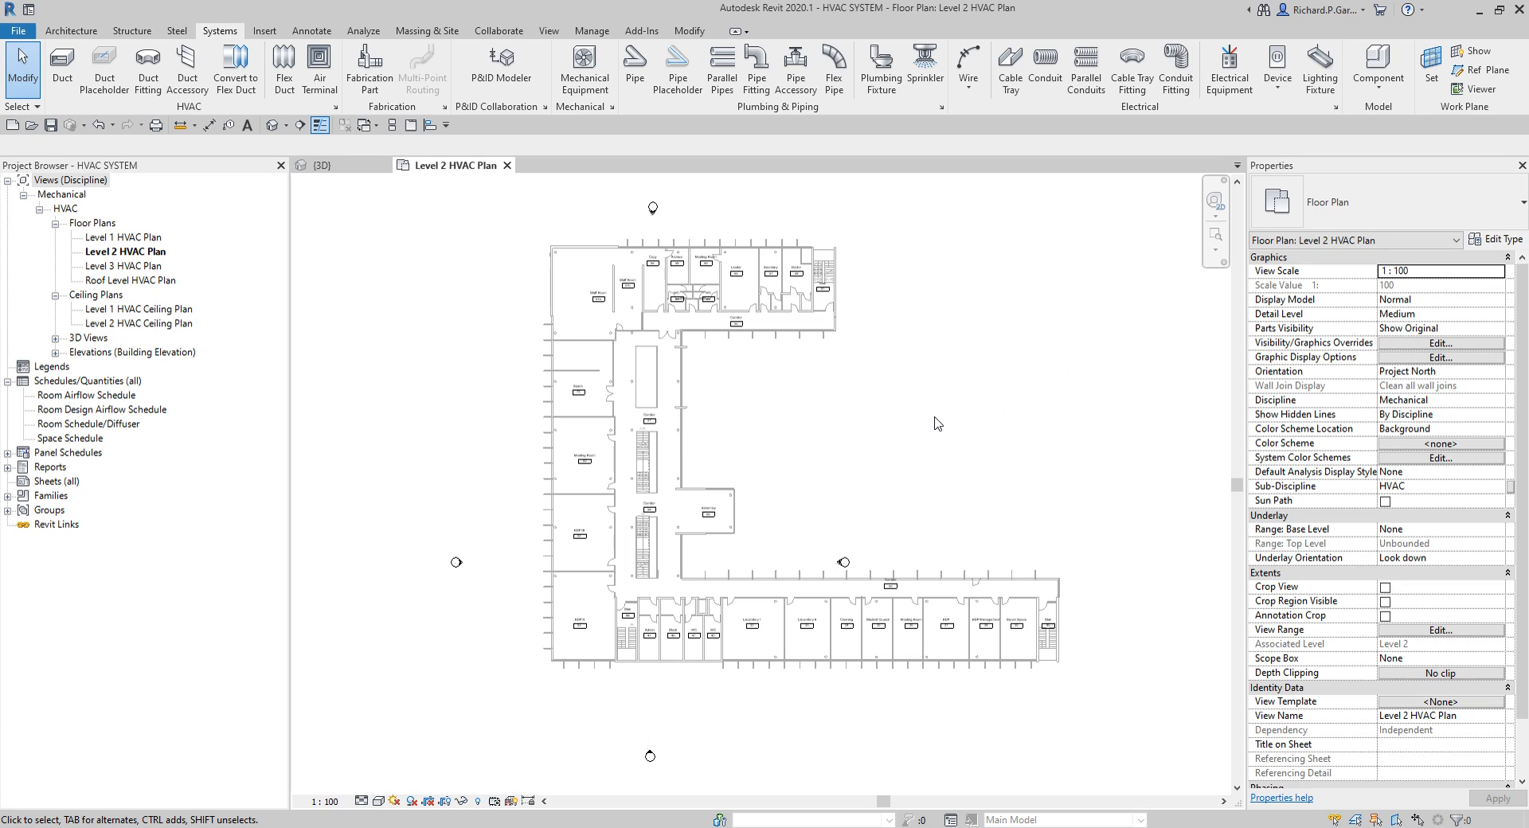
key(ctrl)
scroll(662, 255, up, 5)
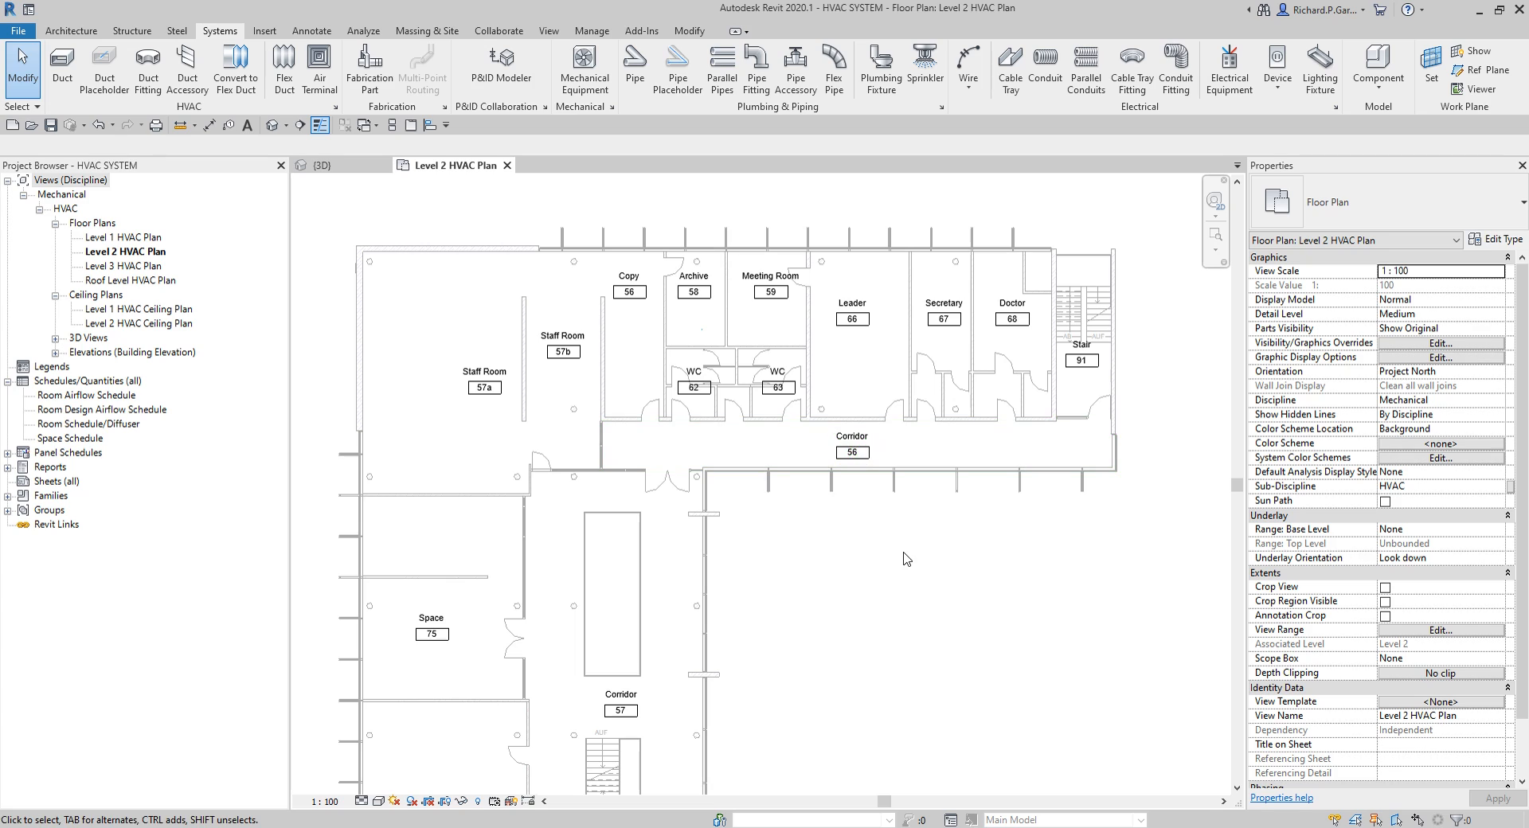
middle_drag(869, 585, 943, 611)
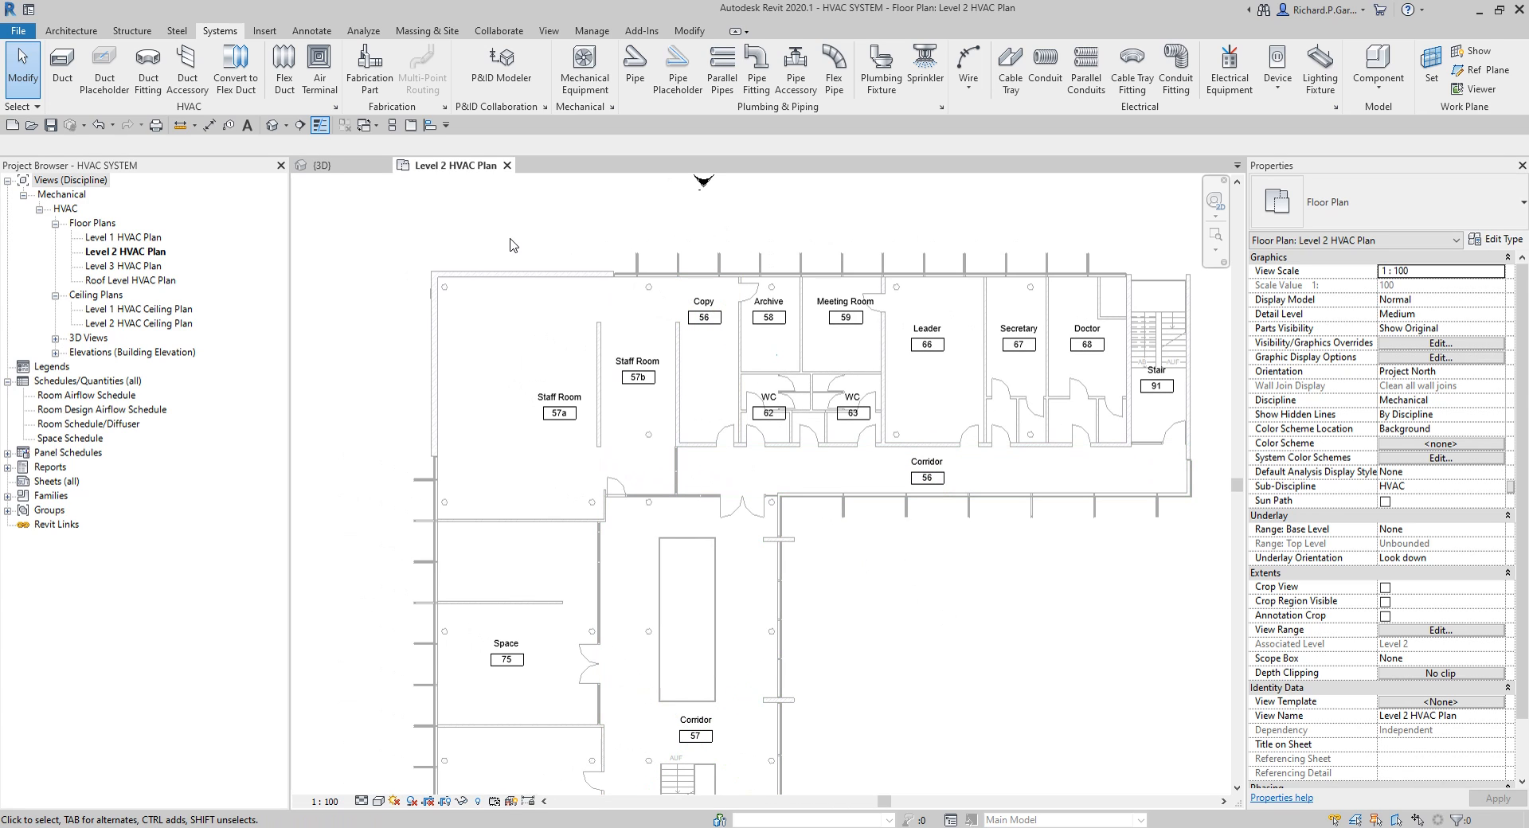
drag(391, 231, 963, 573)
click(961, 567)
click(328, 83)
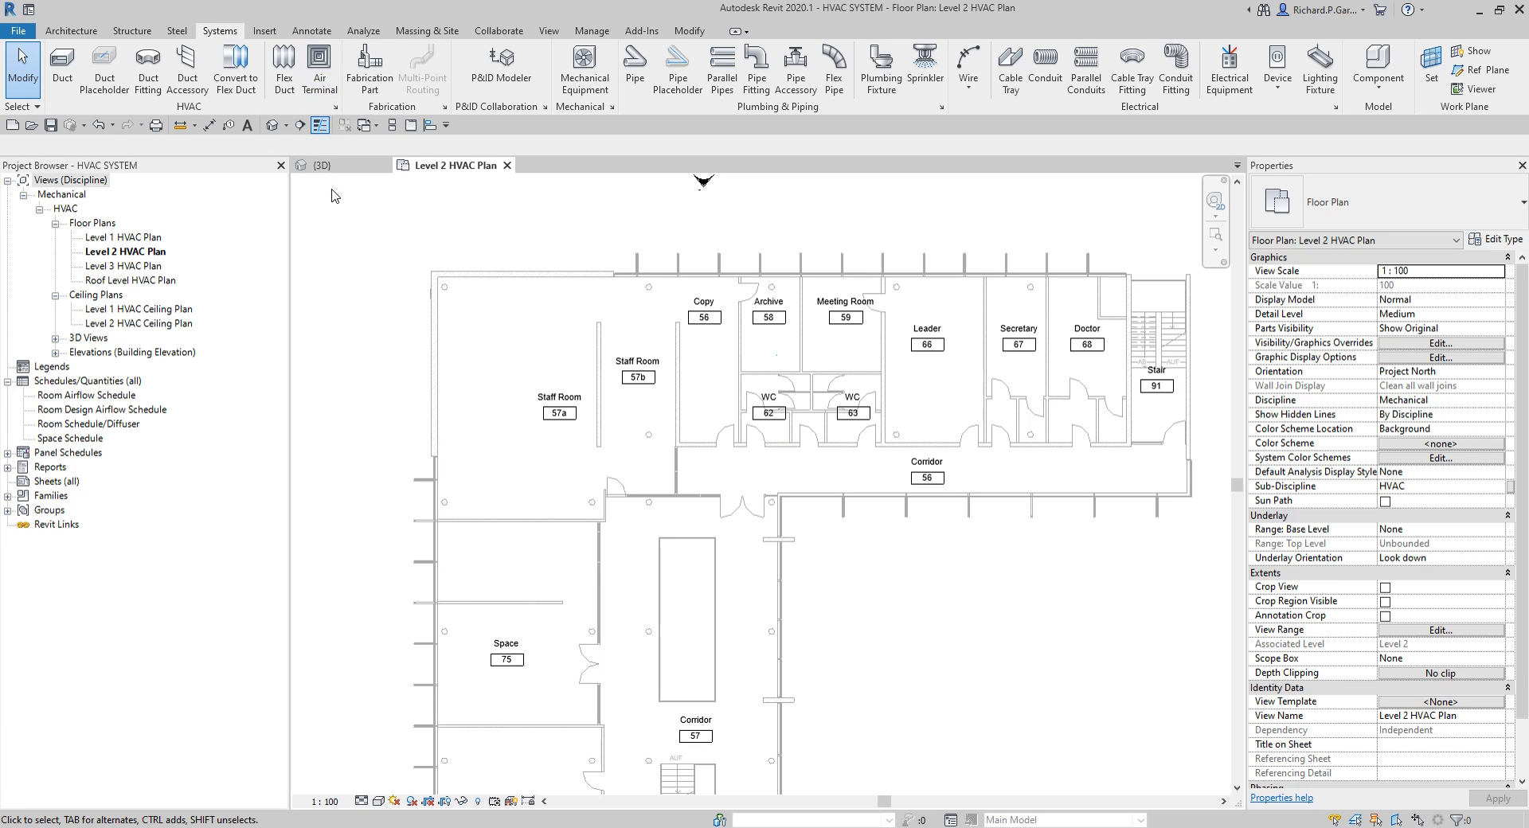
click(322, 97)
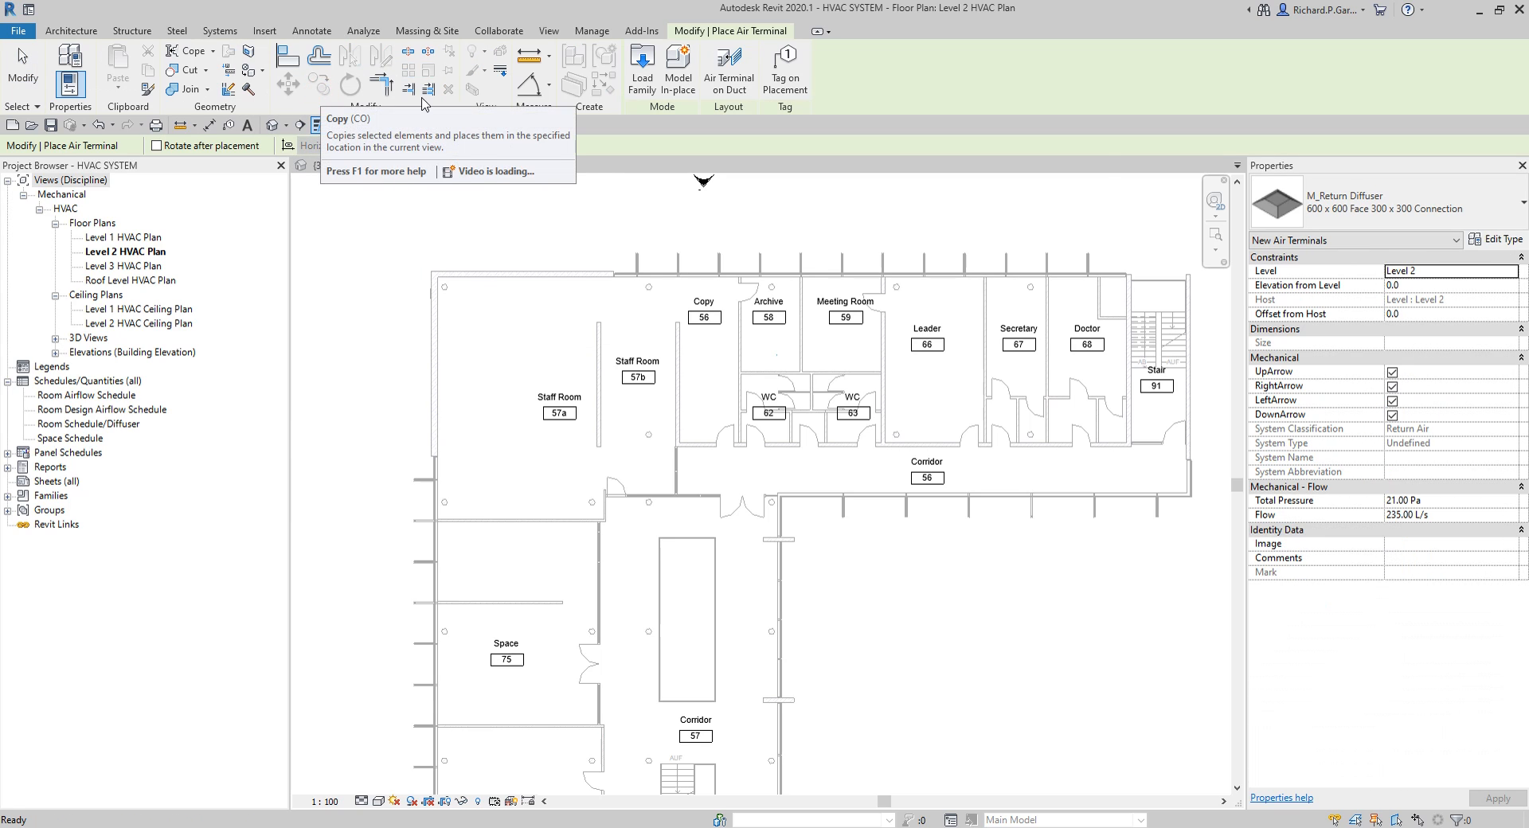
Choose the M_Supply Diffuser - Rectangular Face Round Neck type 600x600 - 250 Neck for the new air terminal.
click(1372, 212)
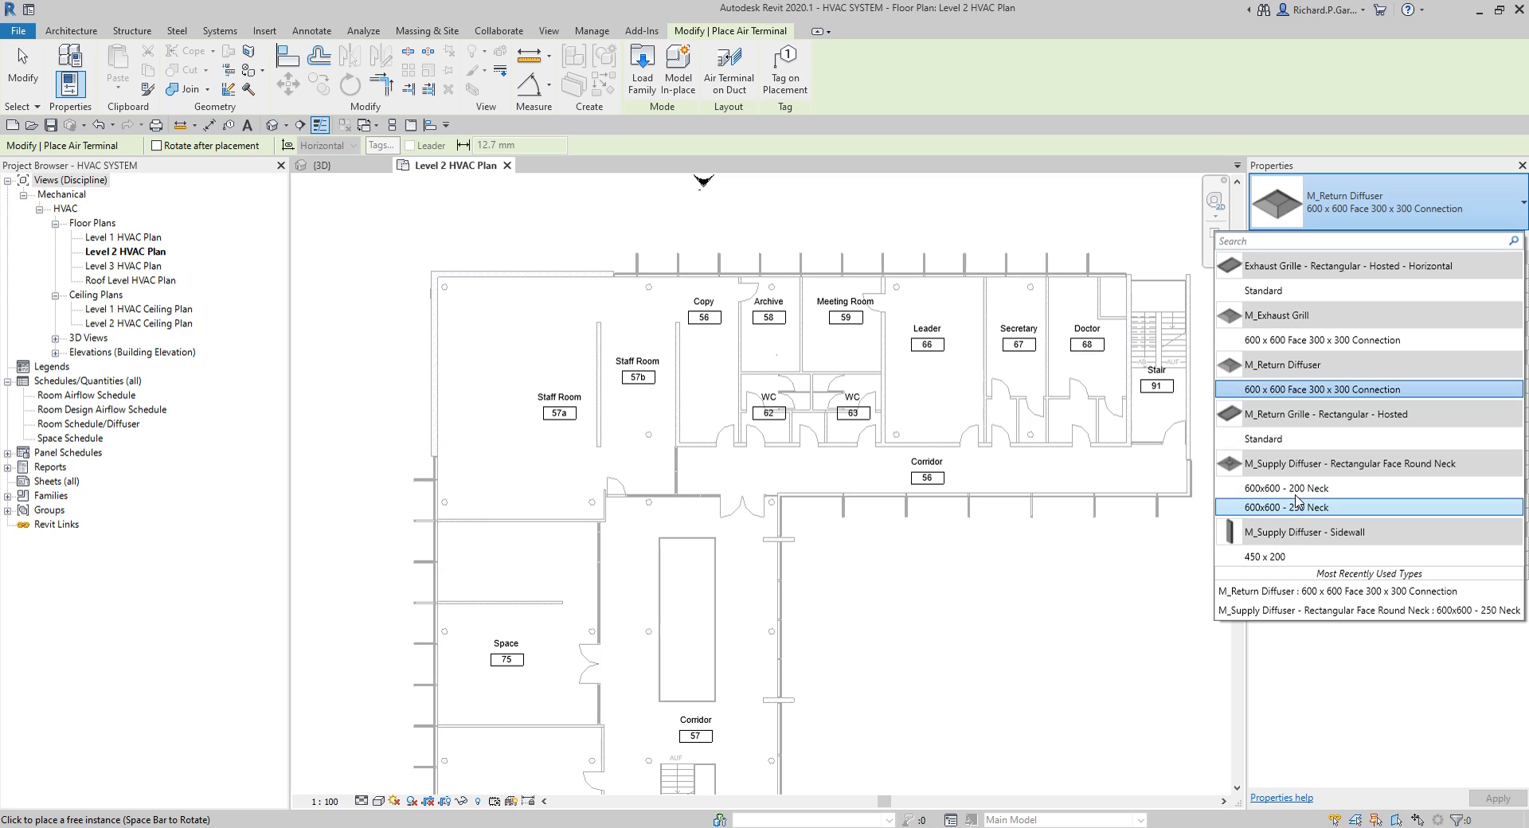
key(ctrl)
key(ctrl)
key(ctrl)
key(ctrl)
key(ctrl)
key(ctrl)
key(ctrl)
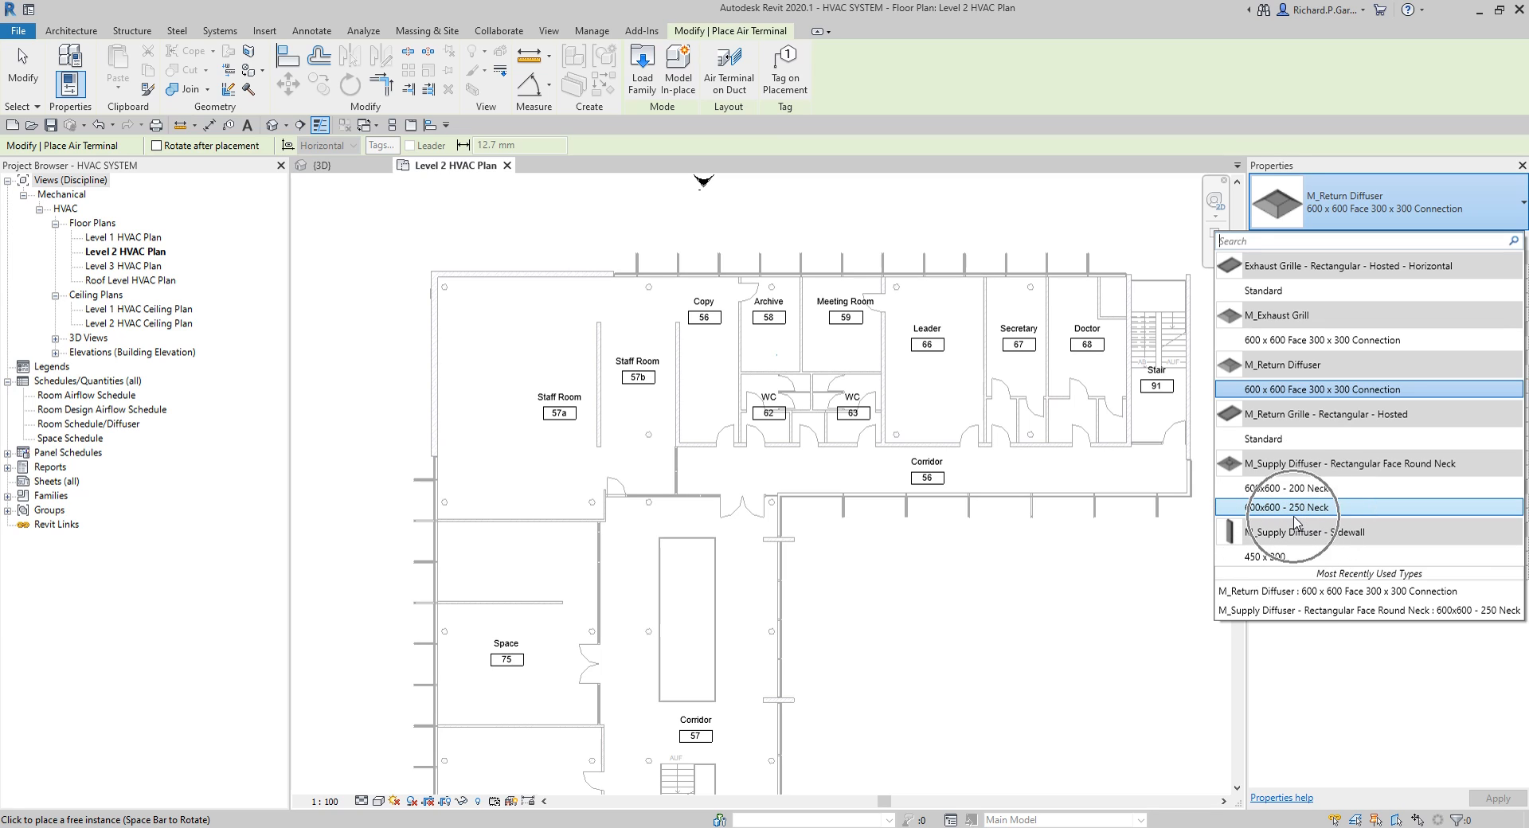
click(1294, 517)
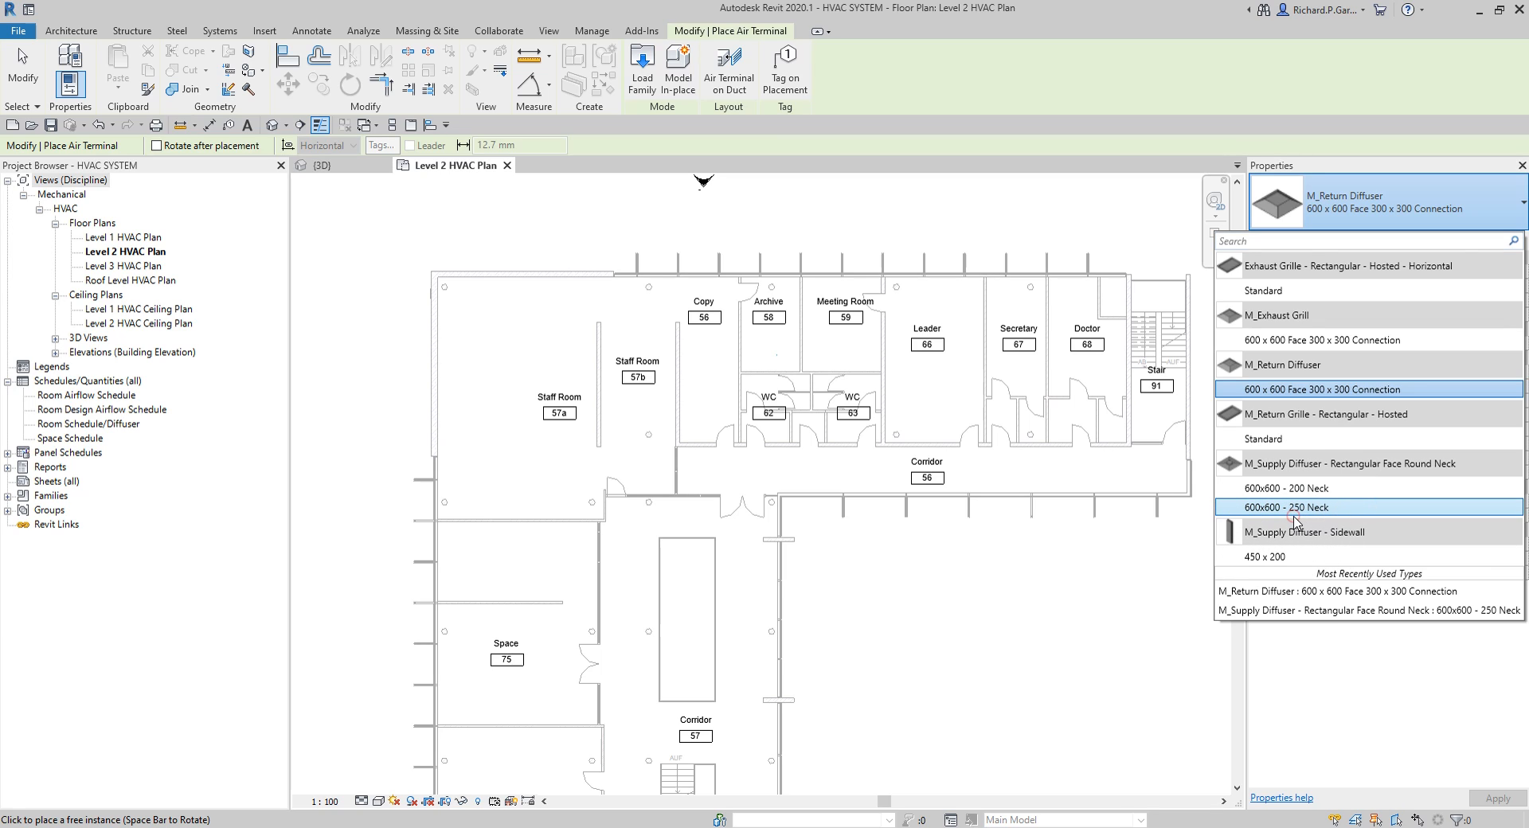
scroll(491, 392, up, 3)
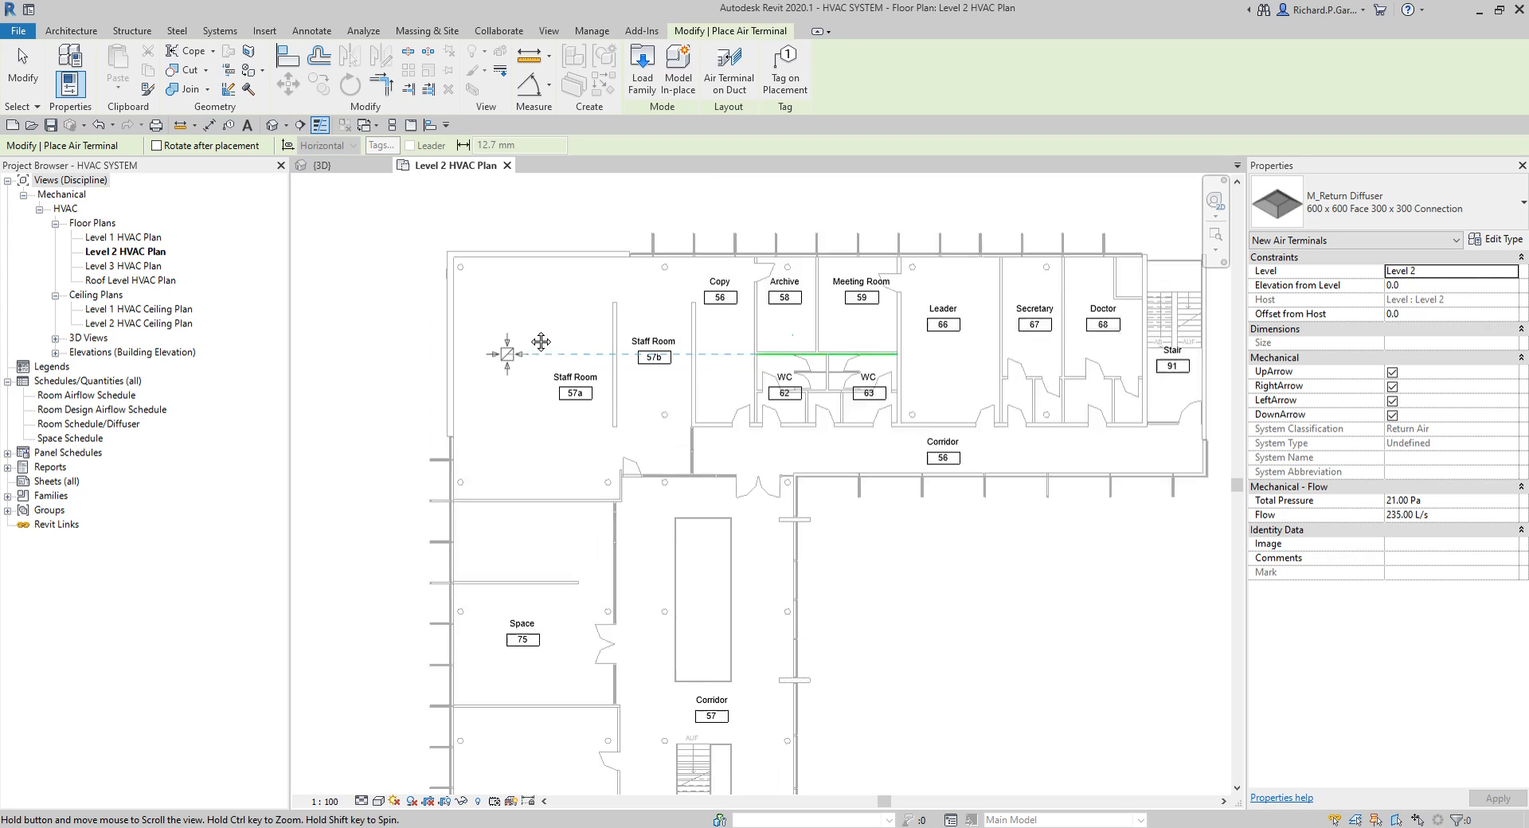
key(ctrl)
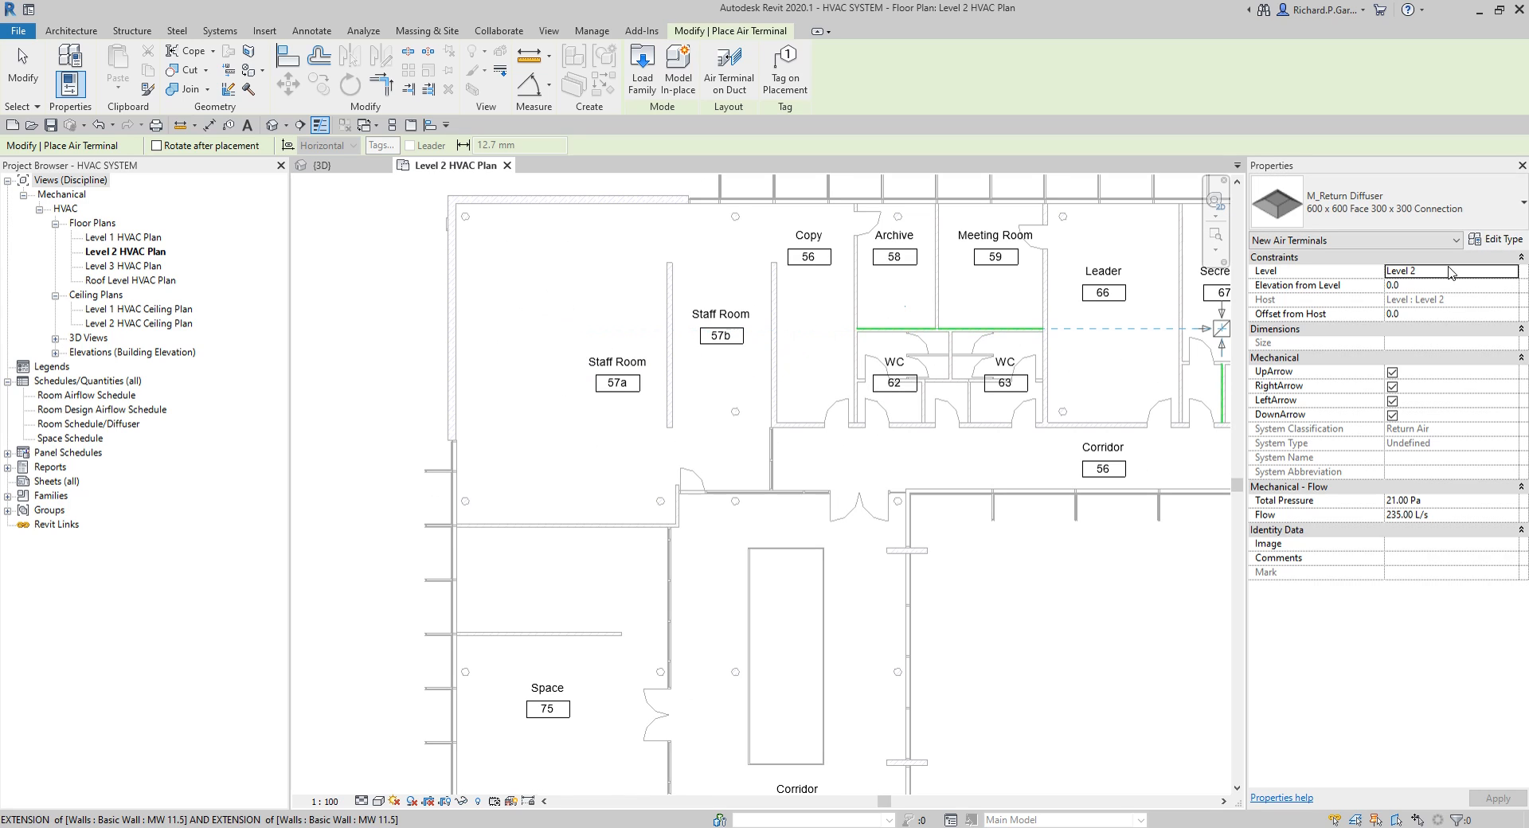
click(1385, 209)
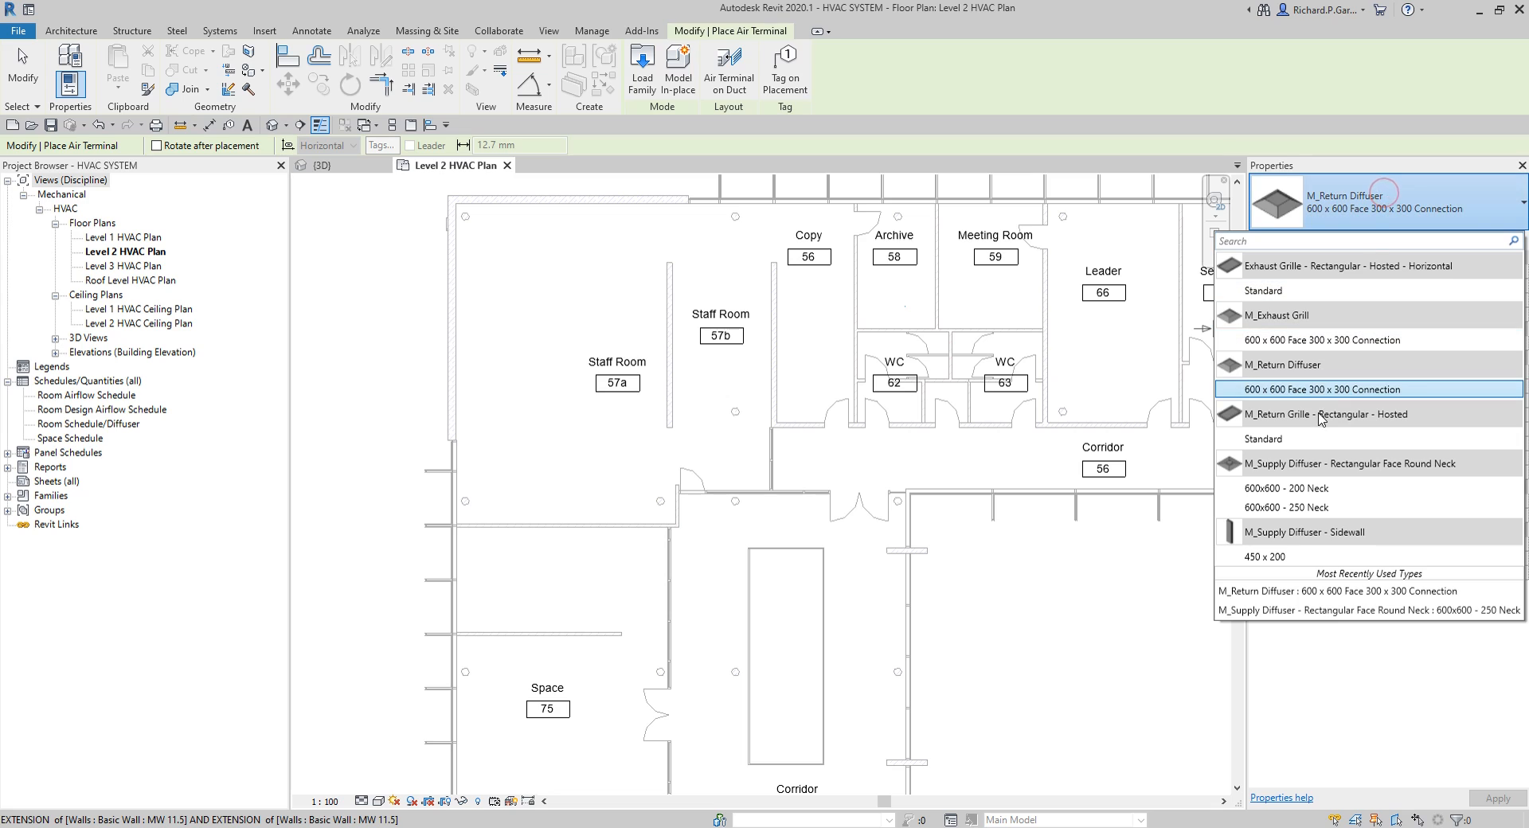
click(1298, 507)
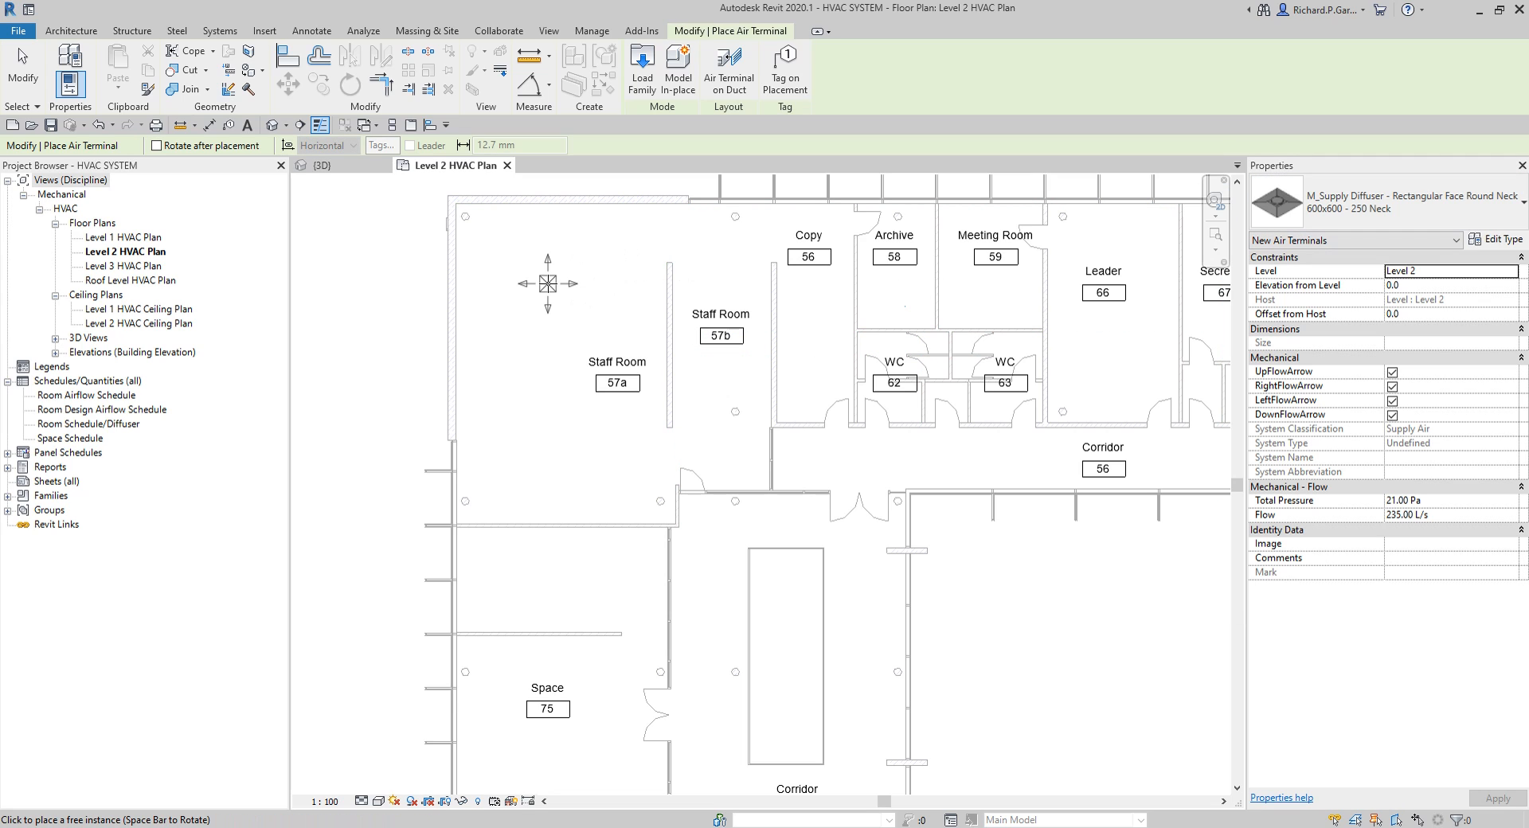
Place one supply diffuser in the upper part of Staff Room 57a and end the placement.
key(ctrl)
key(ctrl)
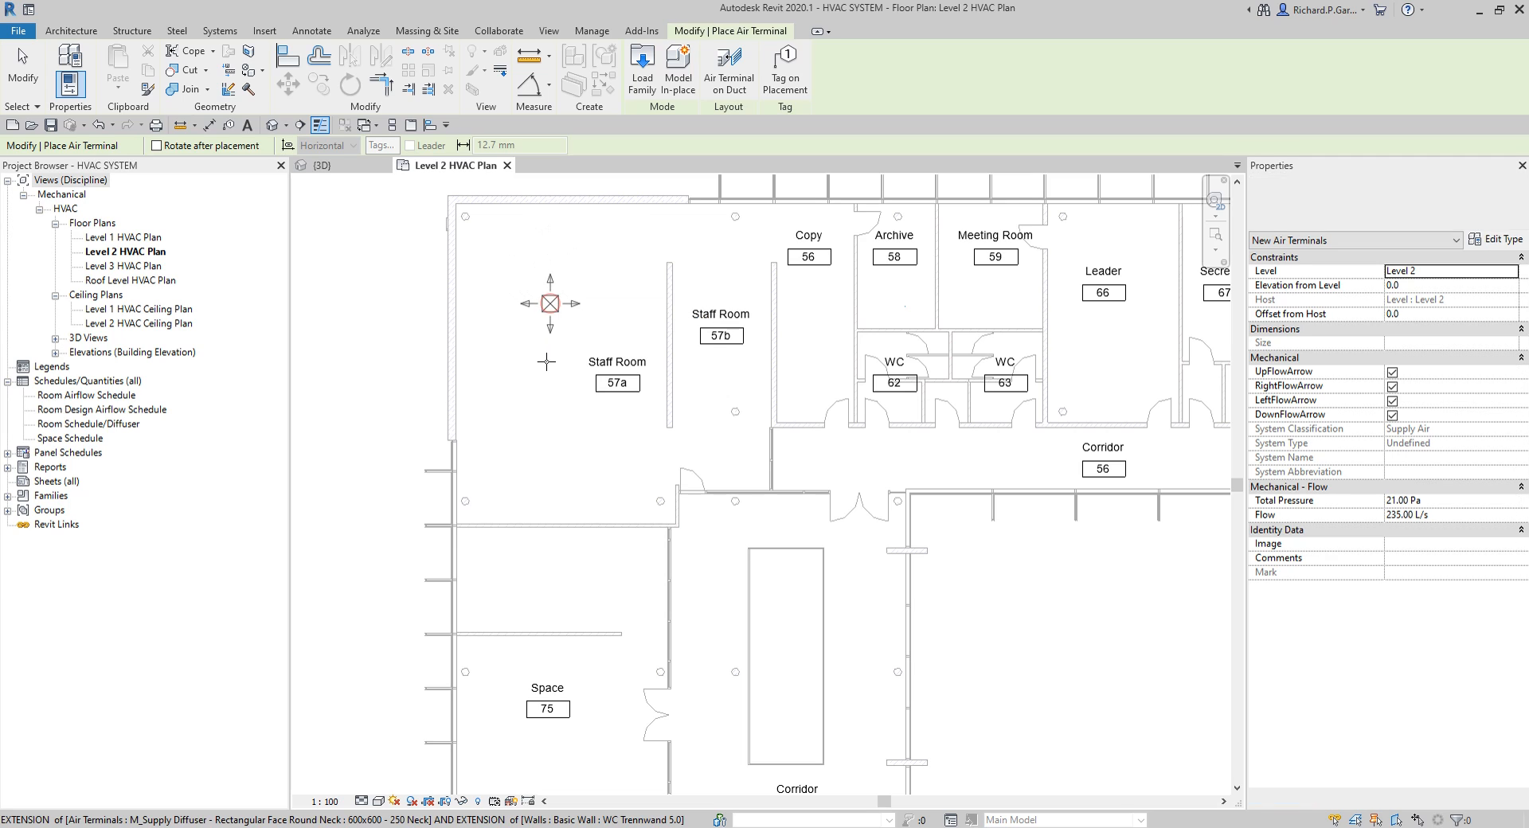
click(551, 303)
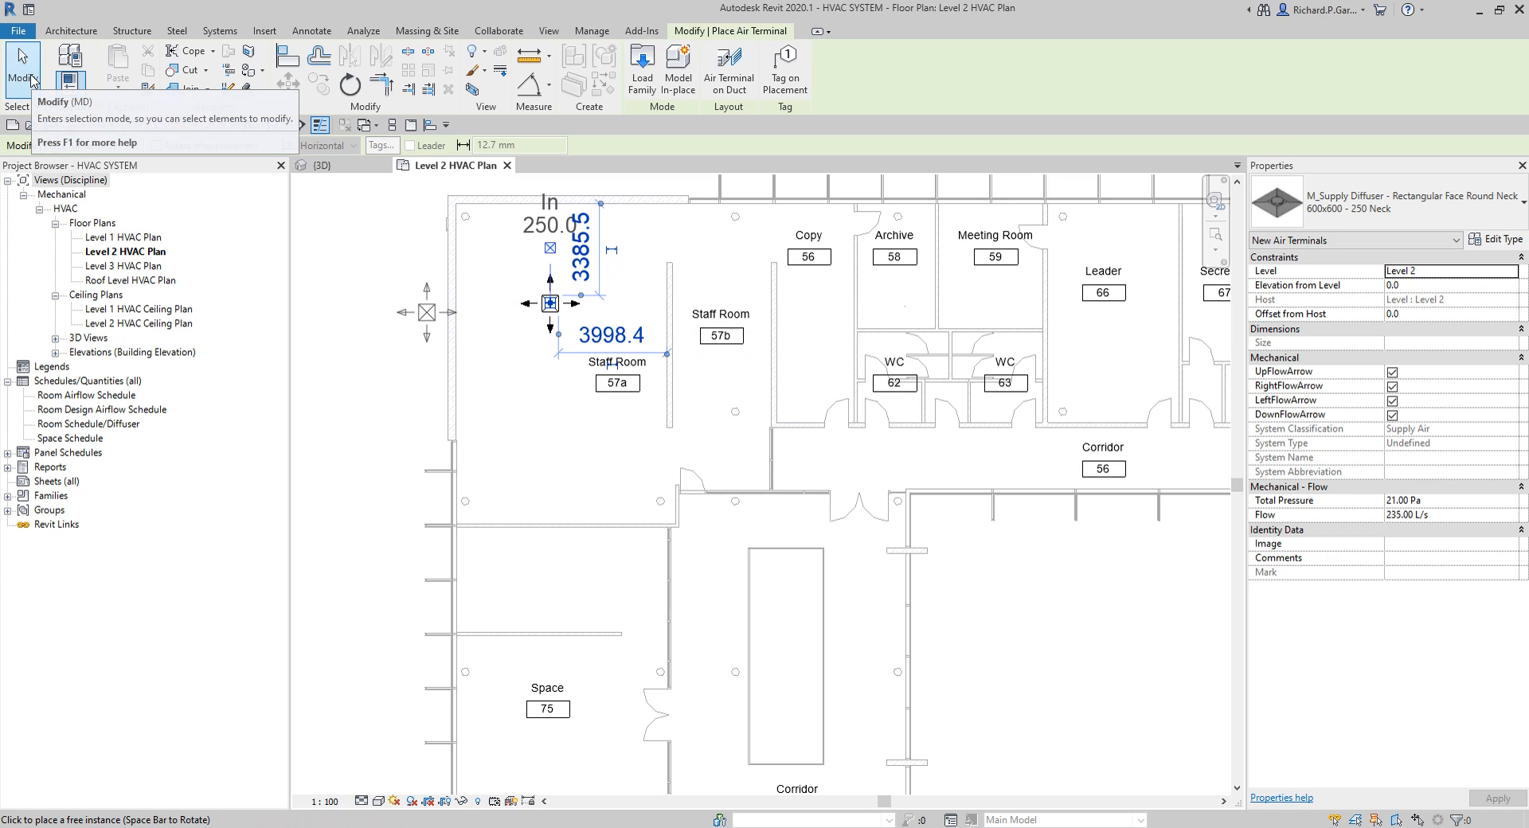
click(24, 73)
Set the offset from host of the Staff Room 57a supply diffuser to 2400.
scroll(488, 272, up, 2)
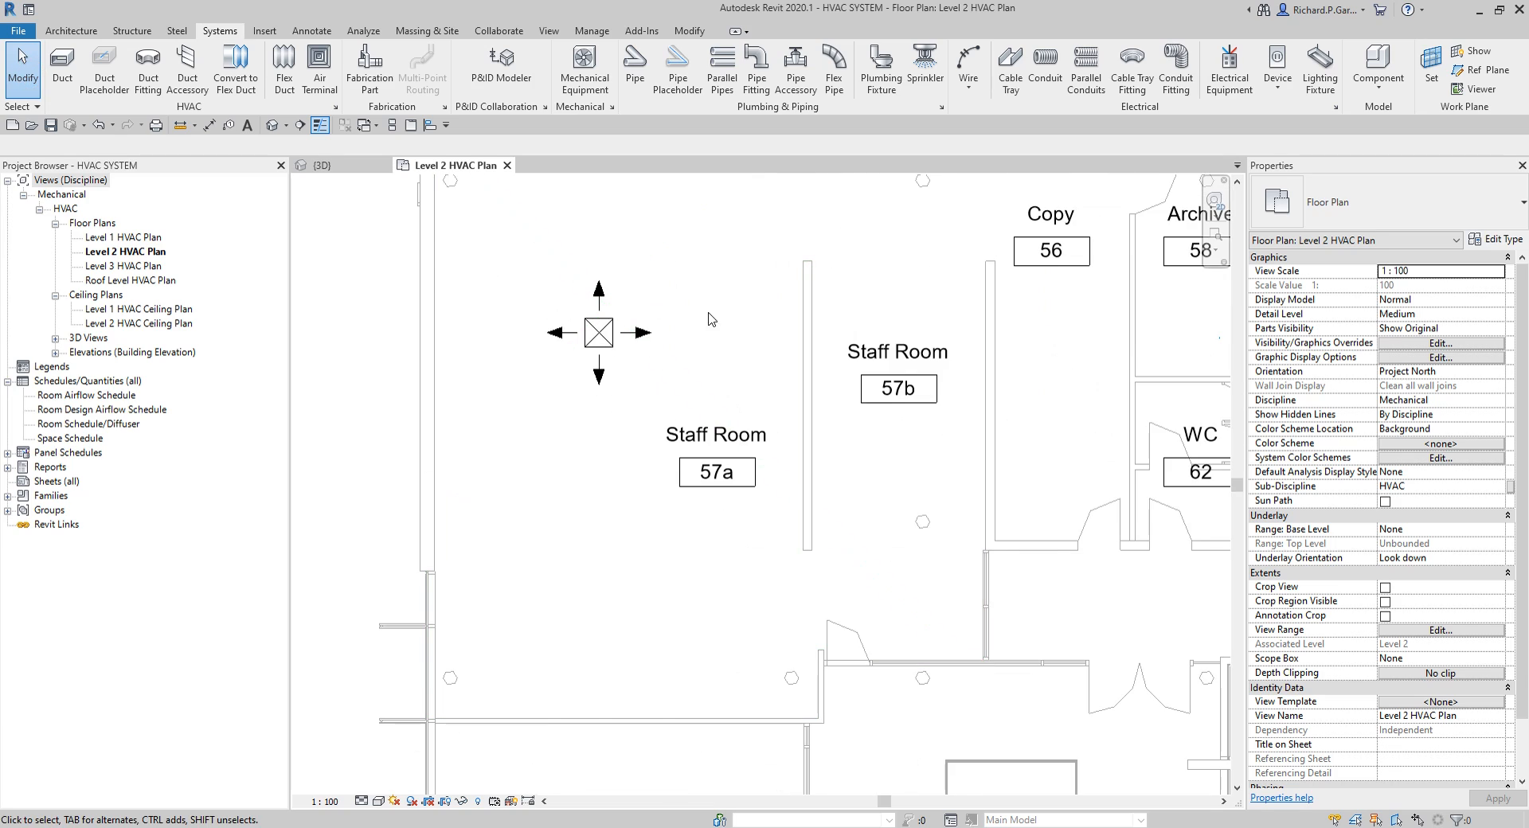
click(615, 351)
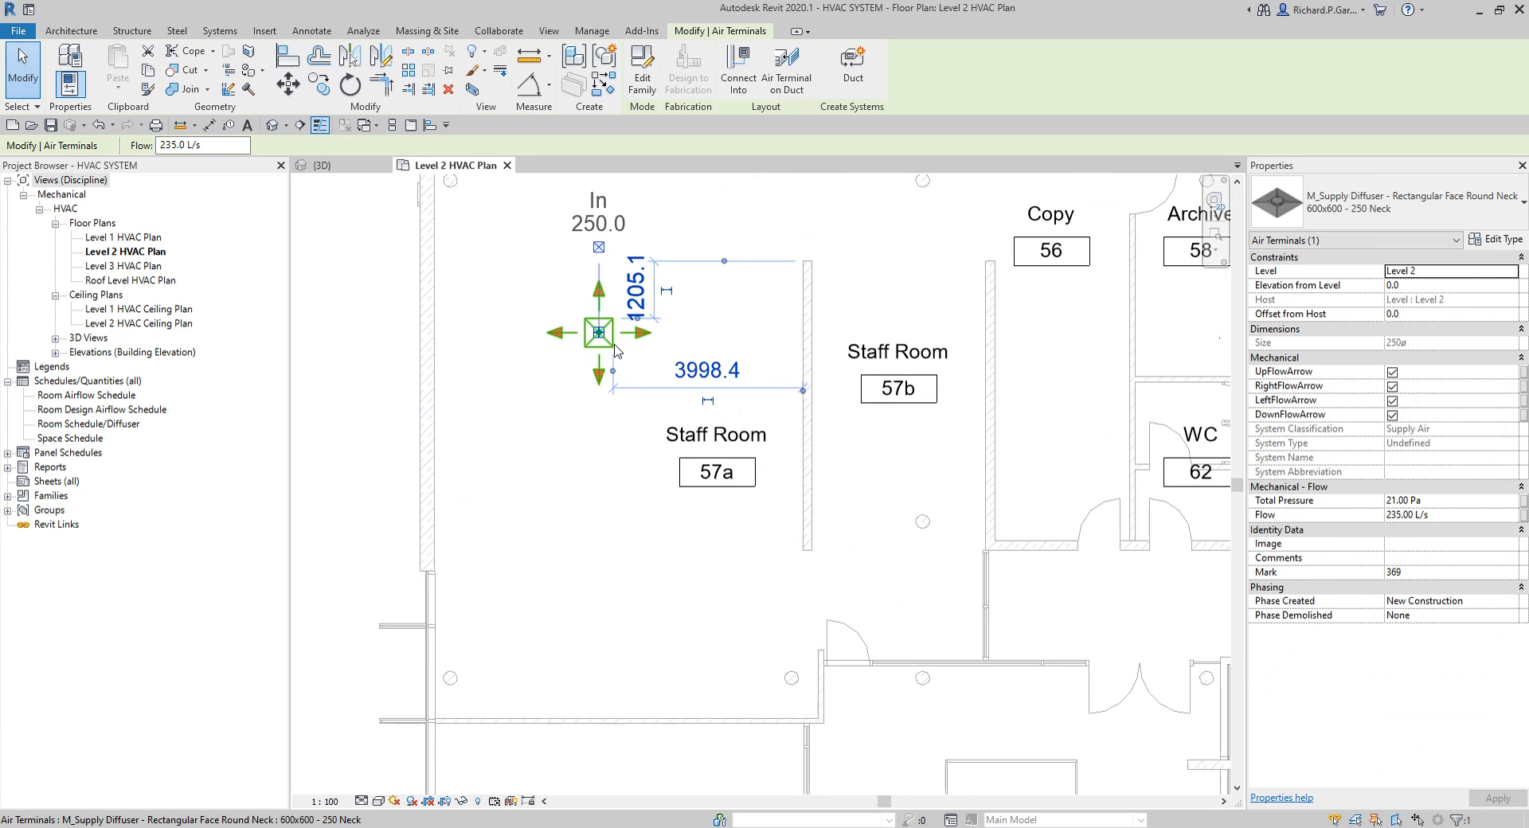
click(1423, 315)
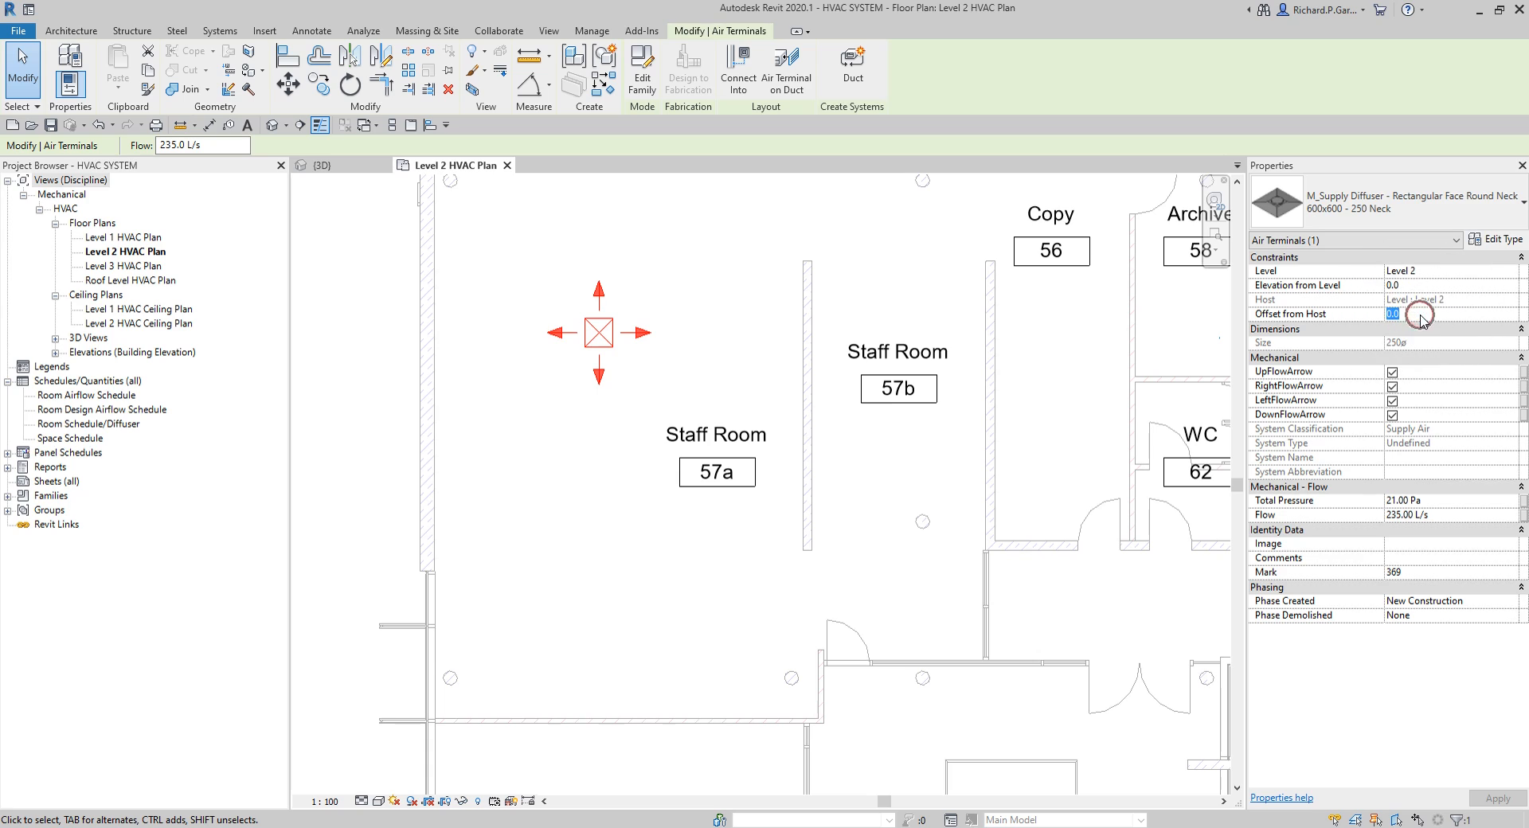
text(24)
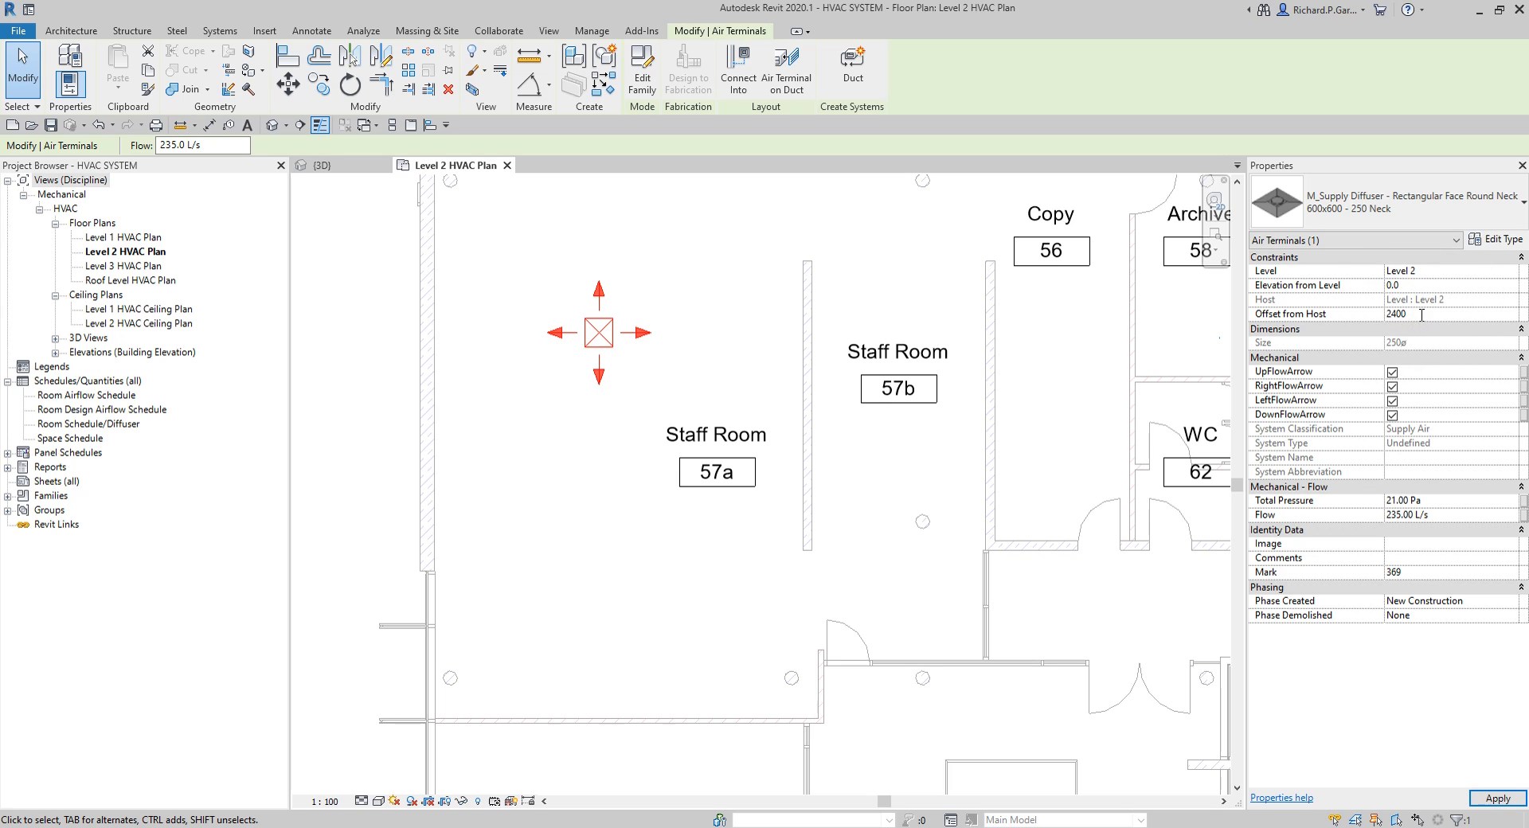
text(00)
key(Return)
click(369, 343)
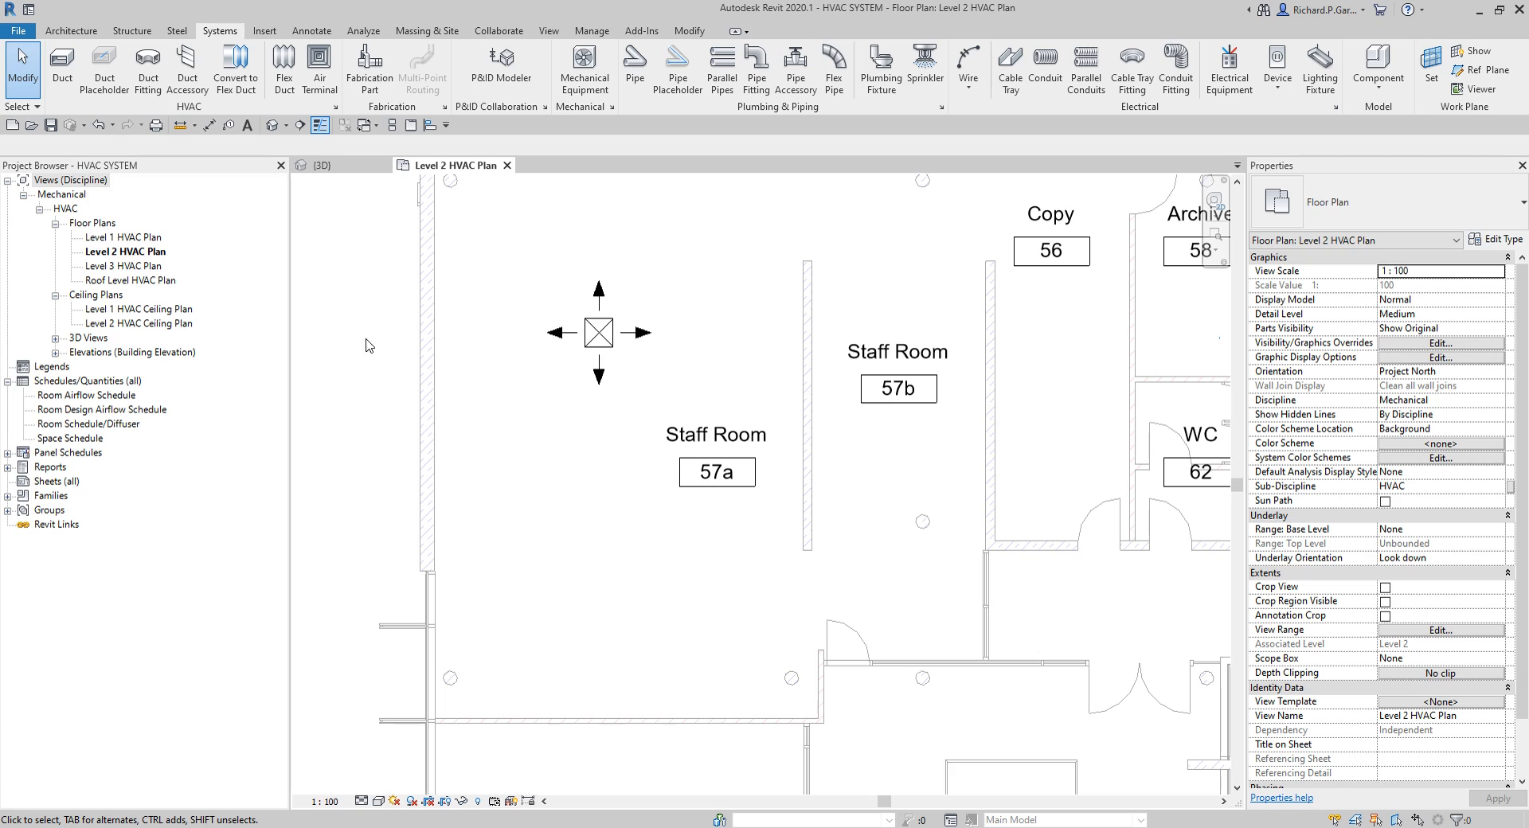
Open the Level 2 HVAC Ceiling Plan and align the diffuser's right and lower edges with the nearest ceiling grid lines.
click(161, 324)
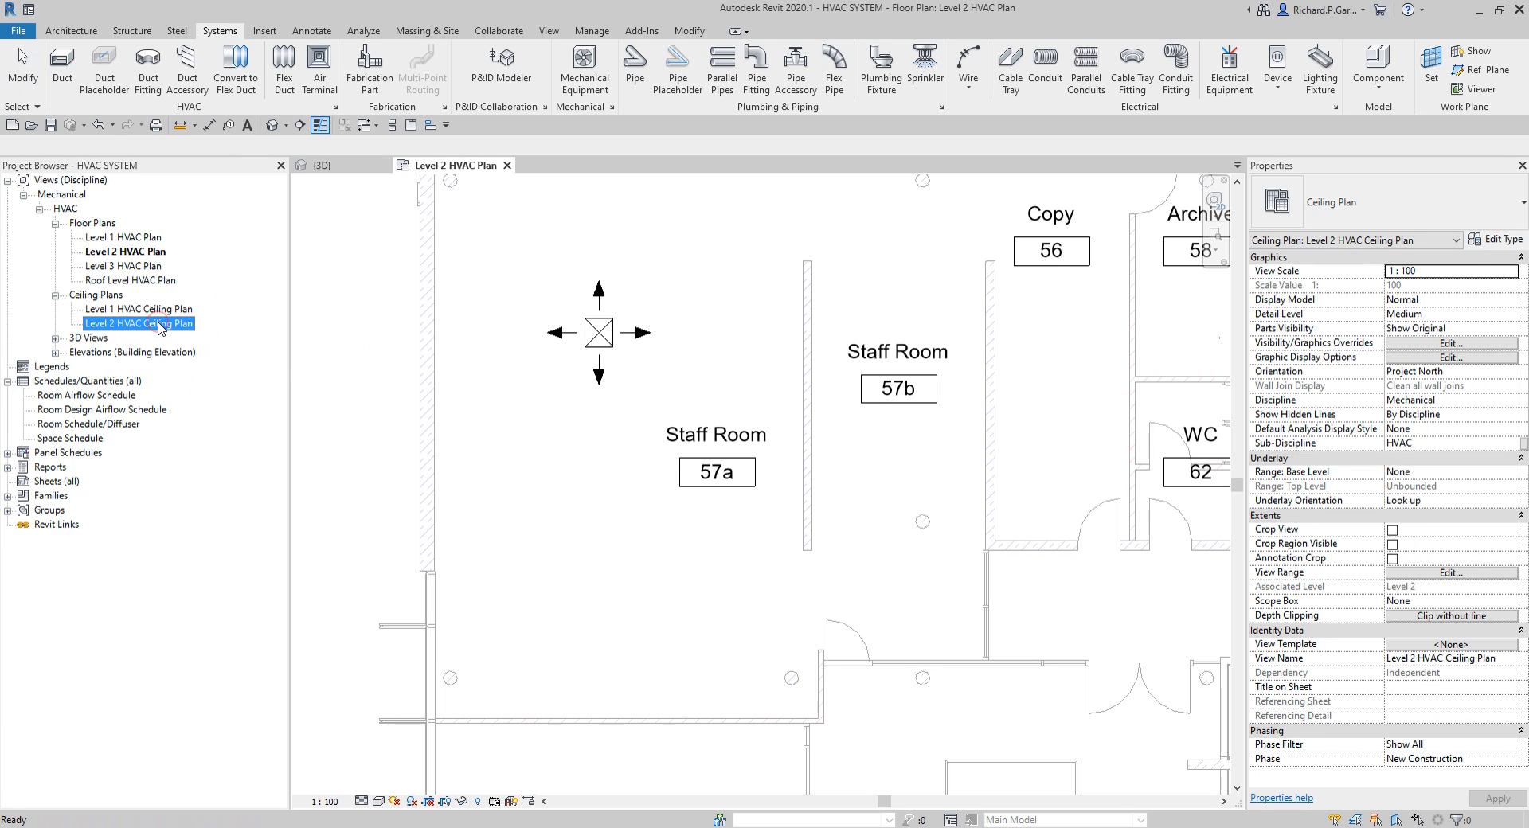
double_click(160, 324)
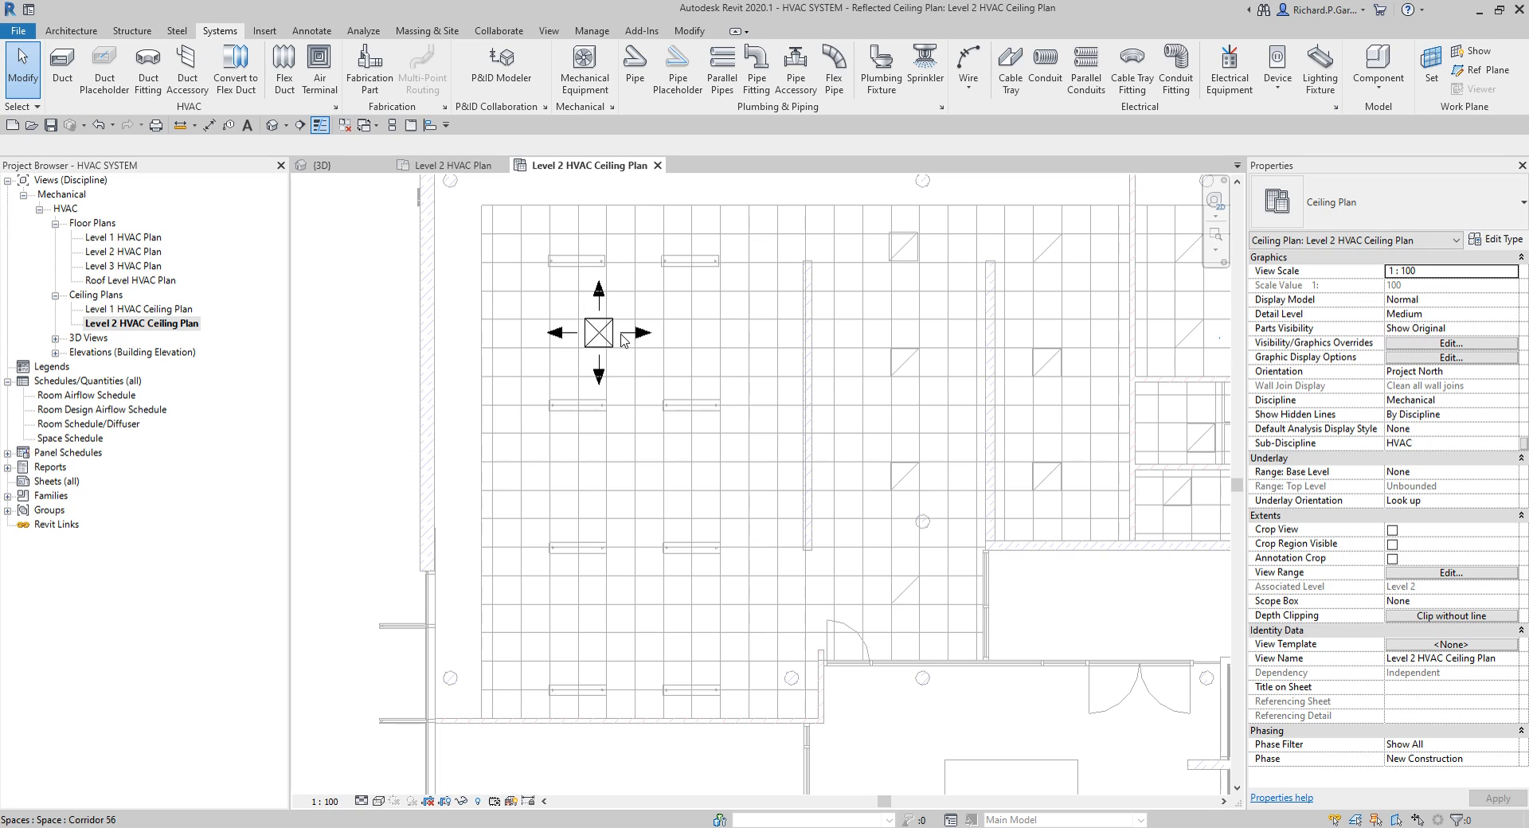
click(428, 129)
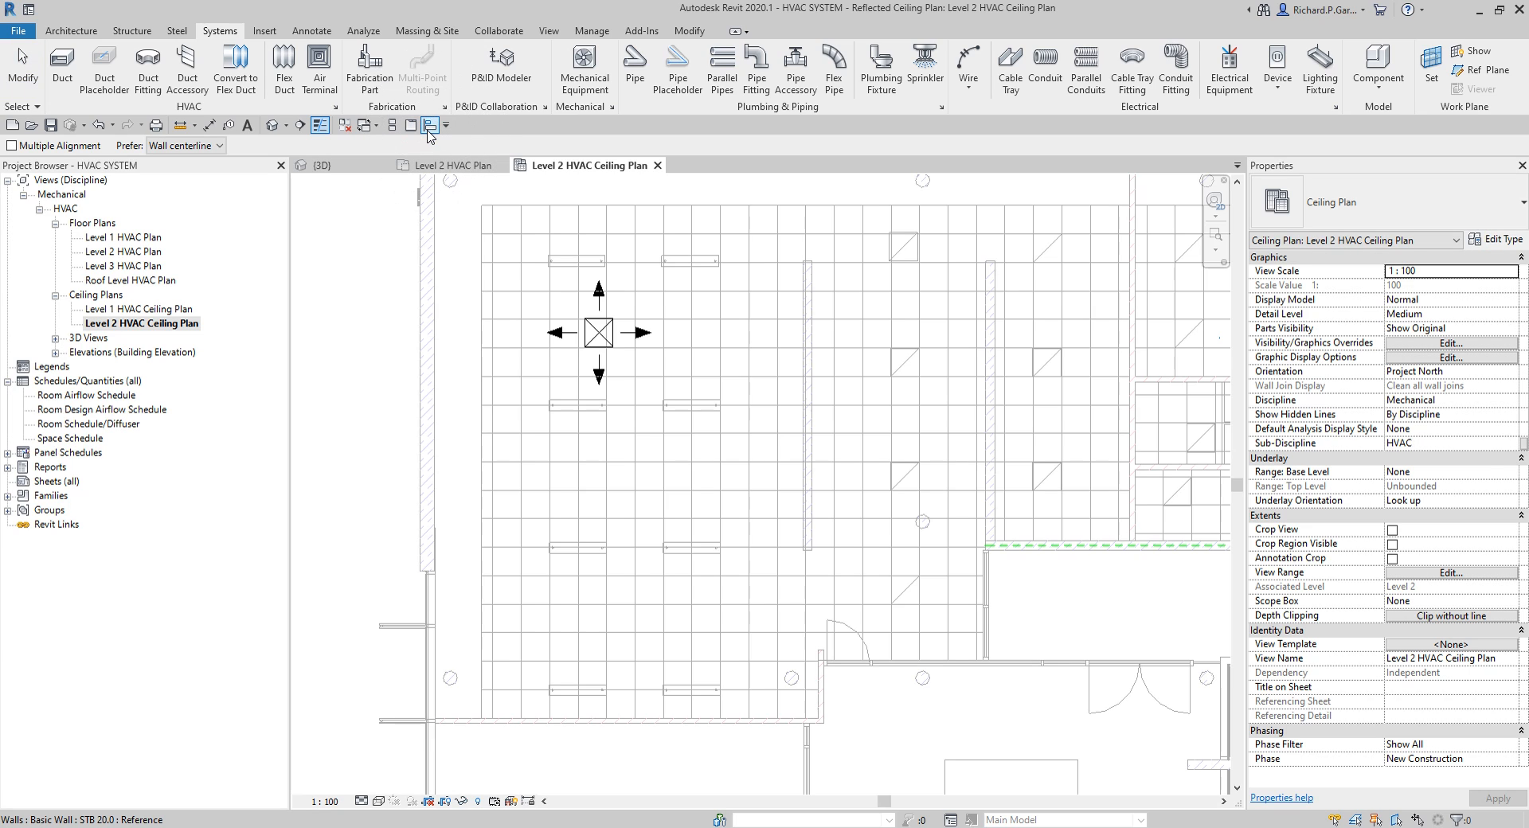
scroll(611, 283, up, 2)
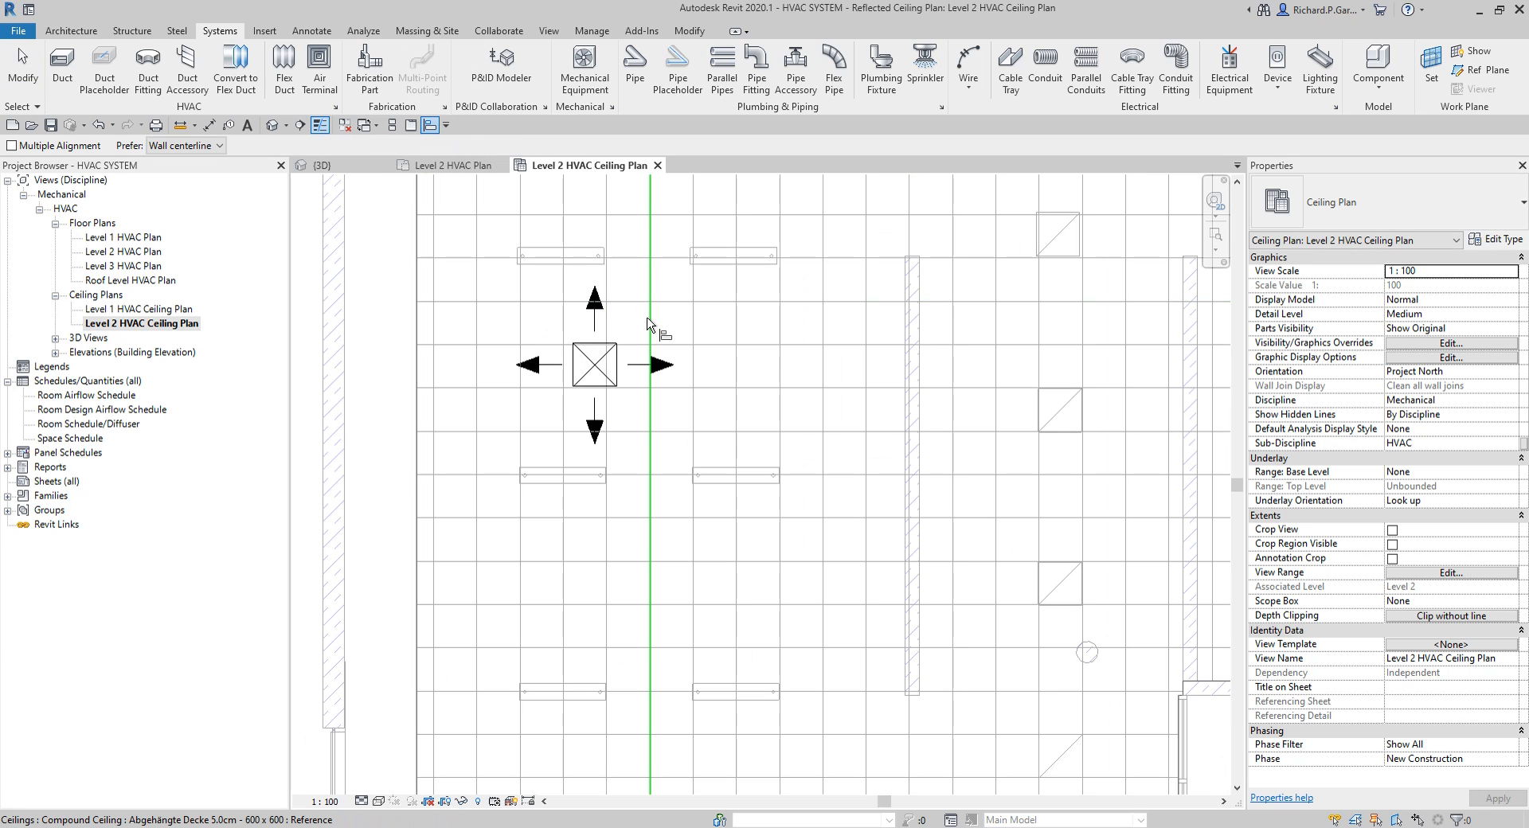
click(650, 325)
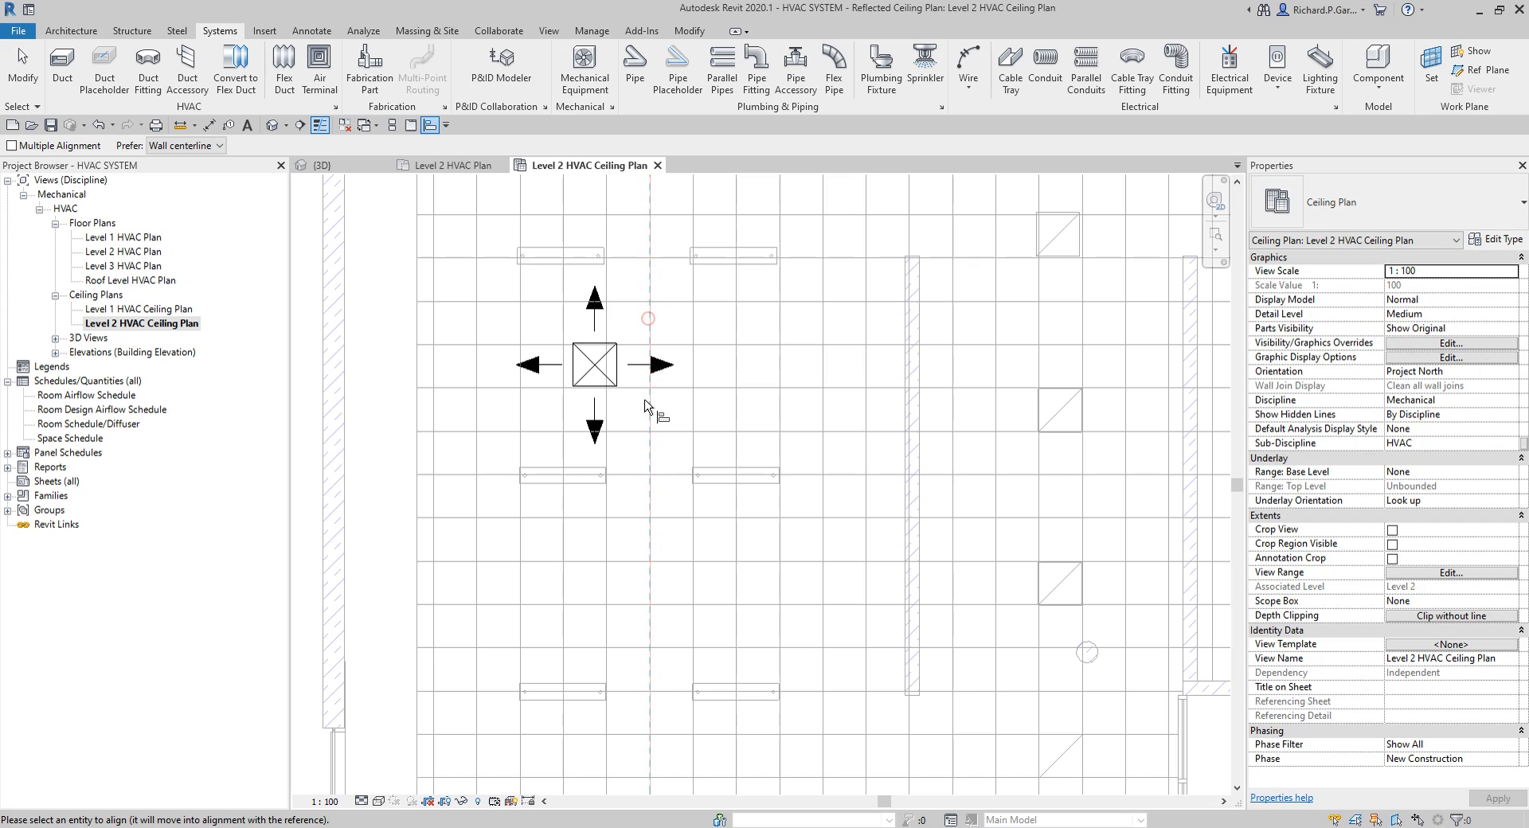
click(624, 383)
scroll(639, 395, up, 3)
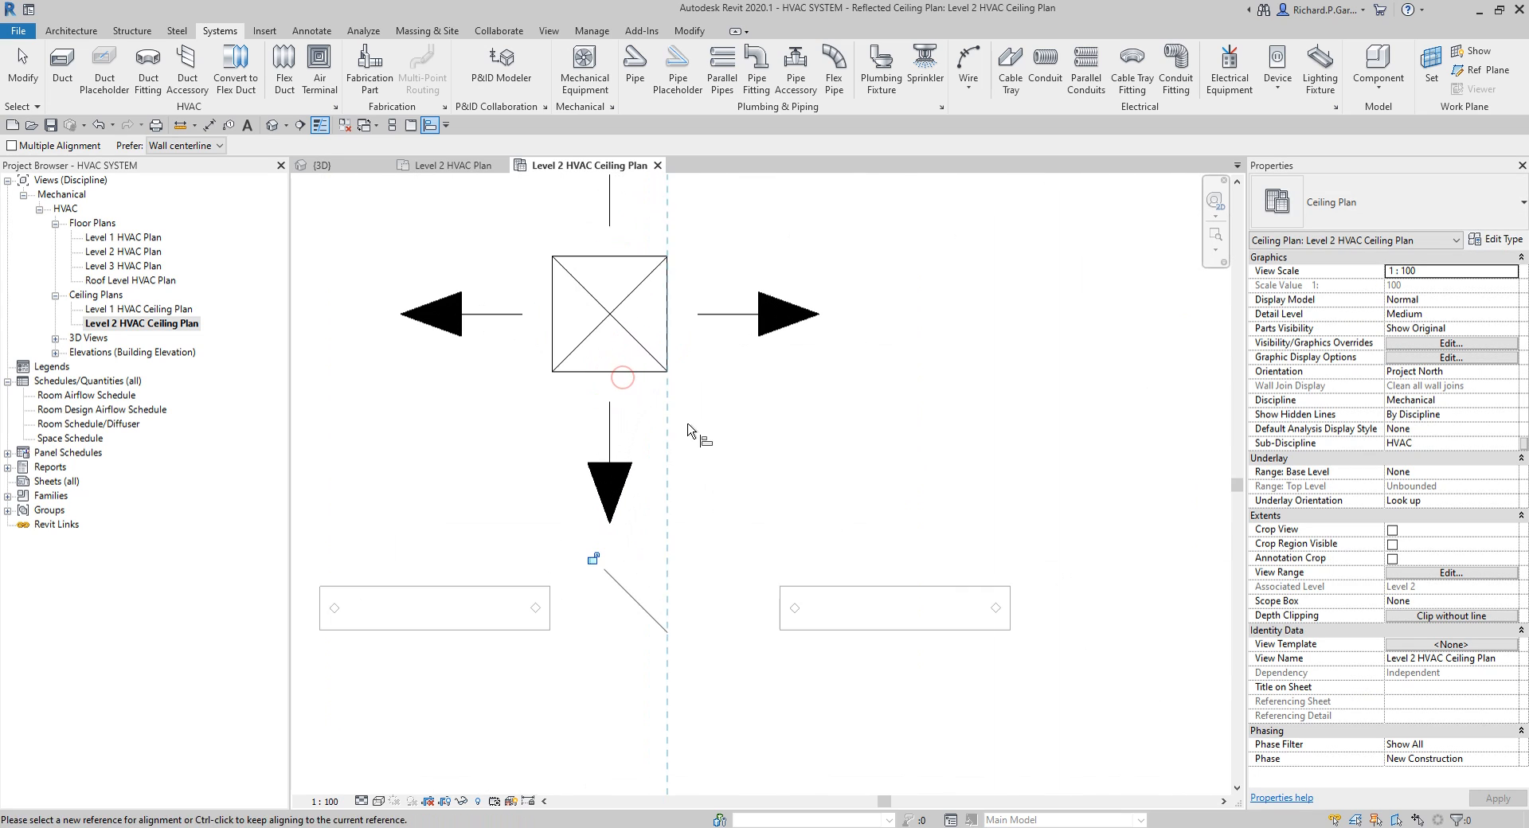
click(714, 387)
click(649, 373)
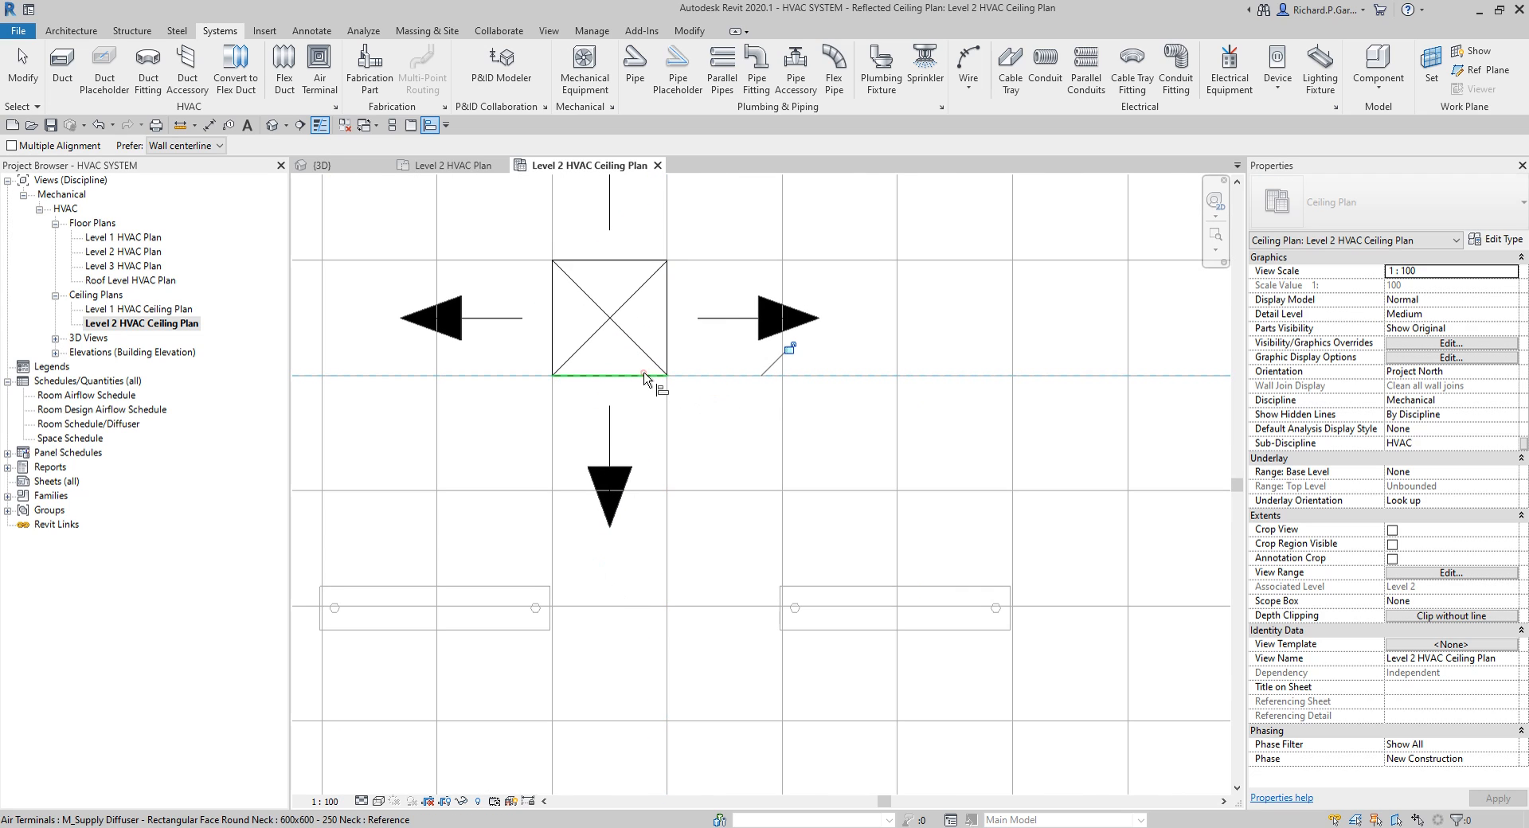
scroll(650, 381, down, 3)
scroll(651, 380, down, 3)
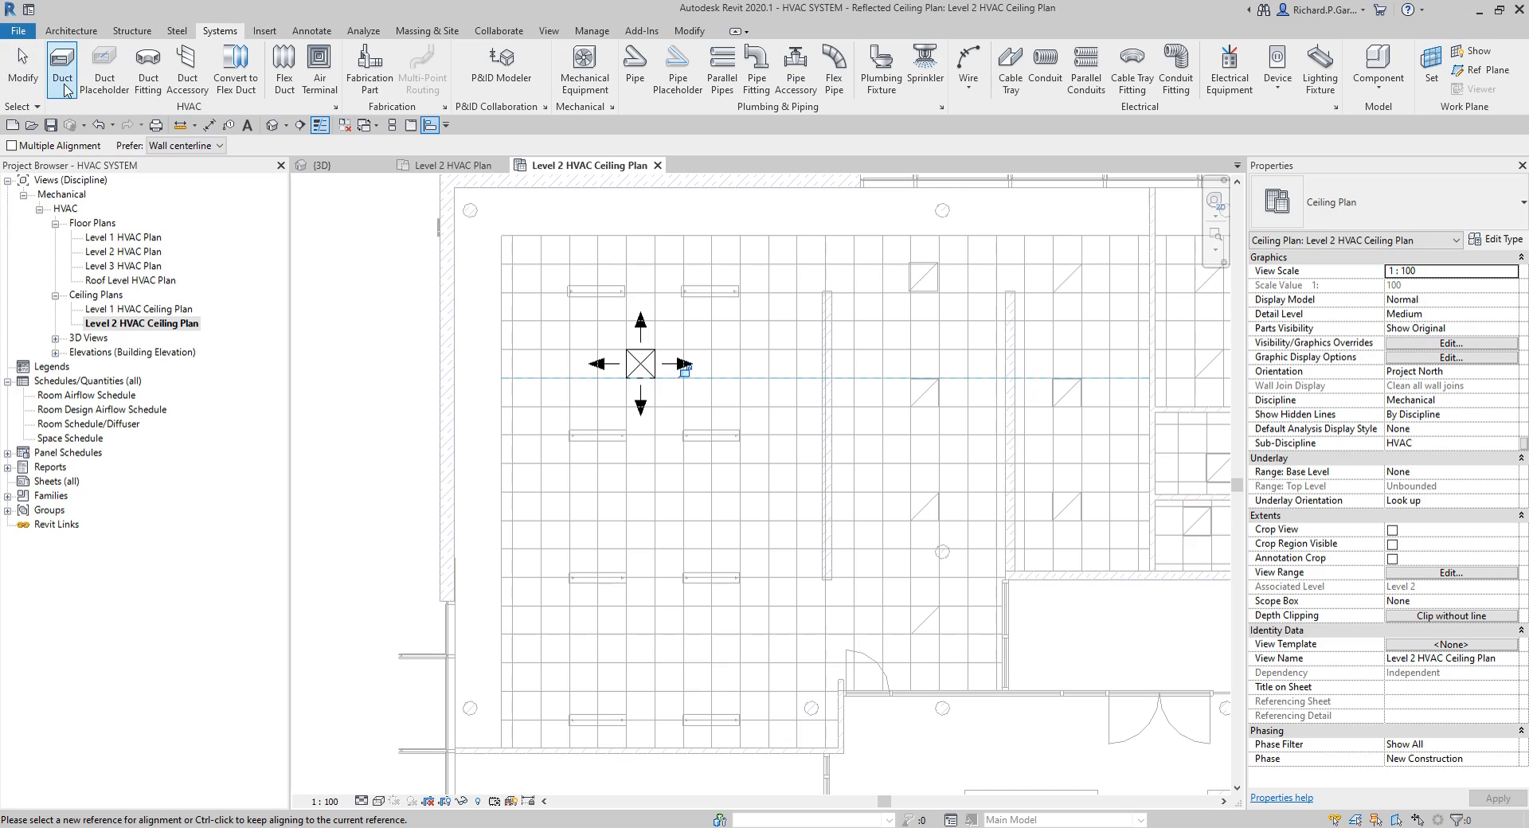
click(24, 72)
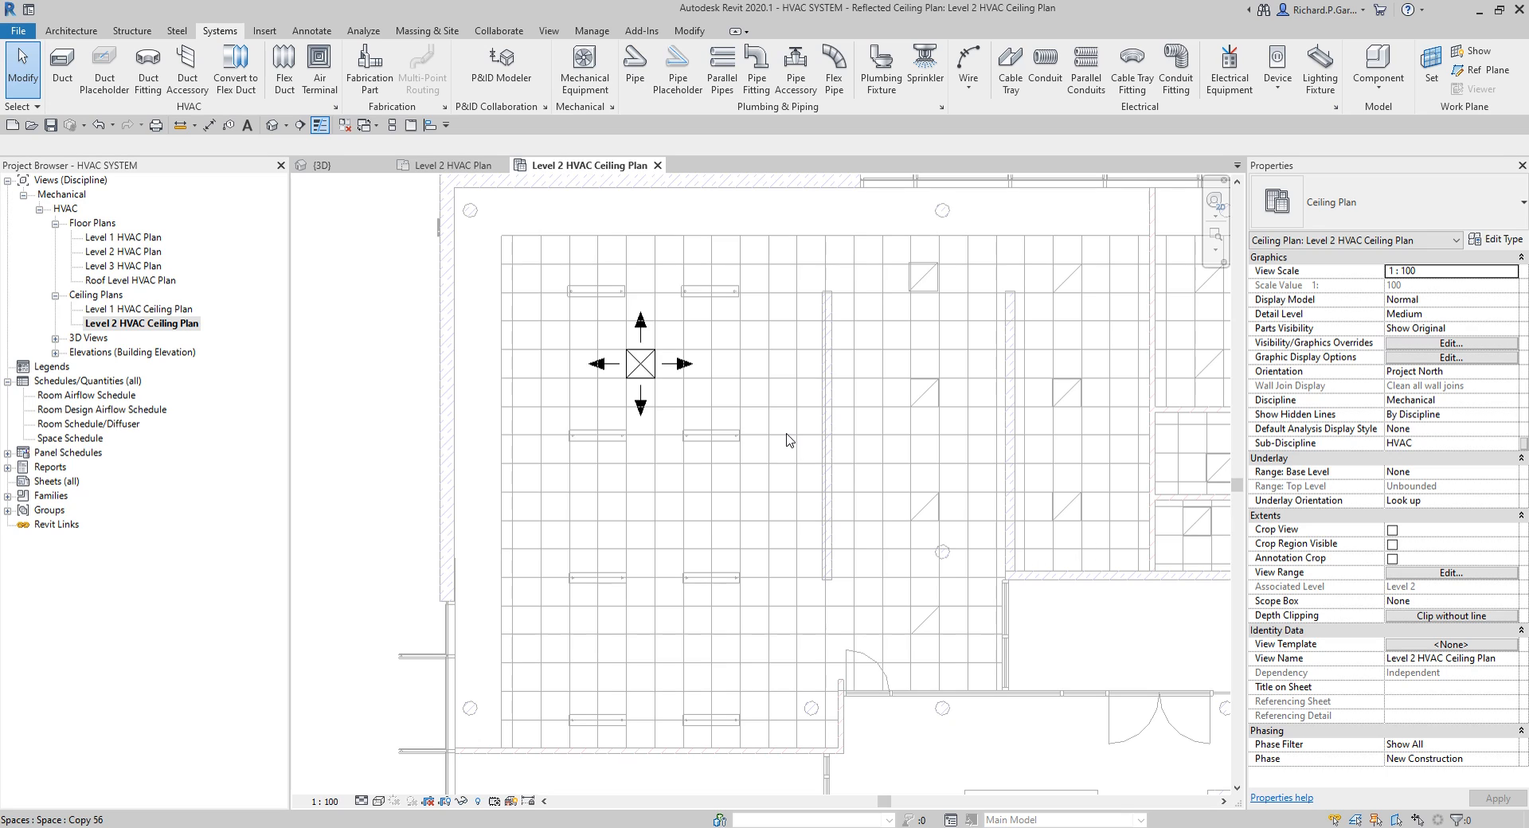
Move the supply diffuser one 600 mm ceiling tile to the left, using its upper-left corner as the base point.
click(317, 70)
click(641, 366)
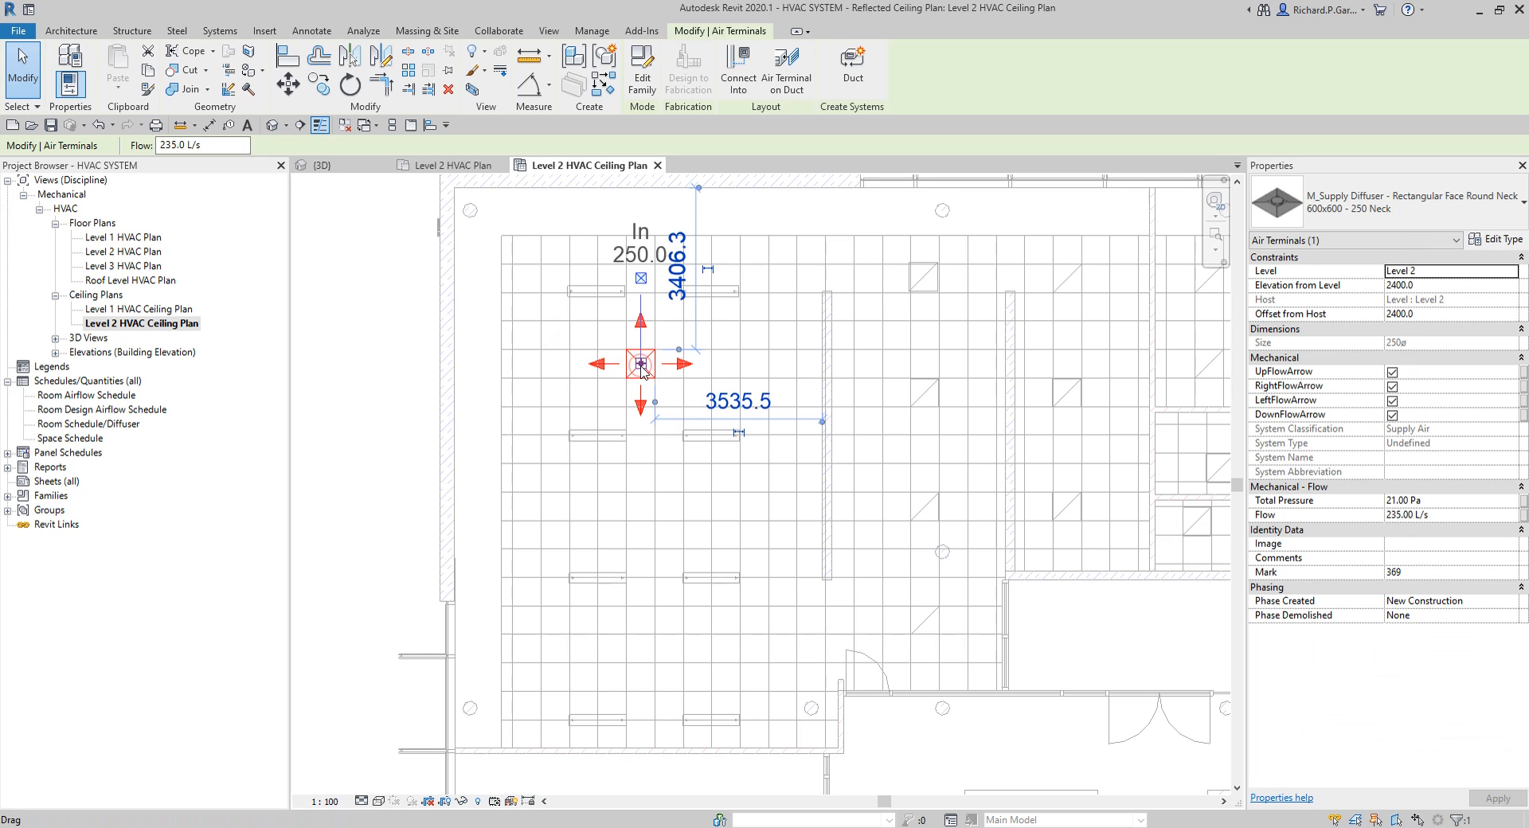
drag(642, 365, 568, 341)
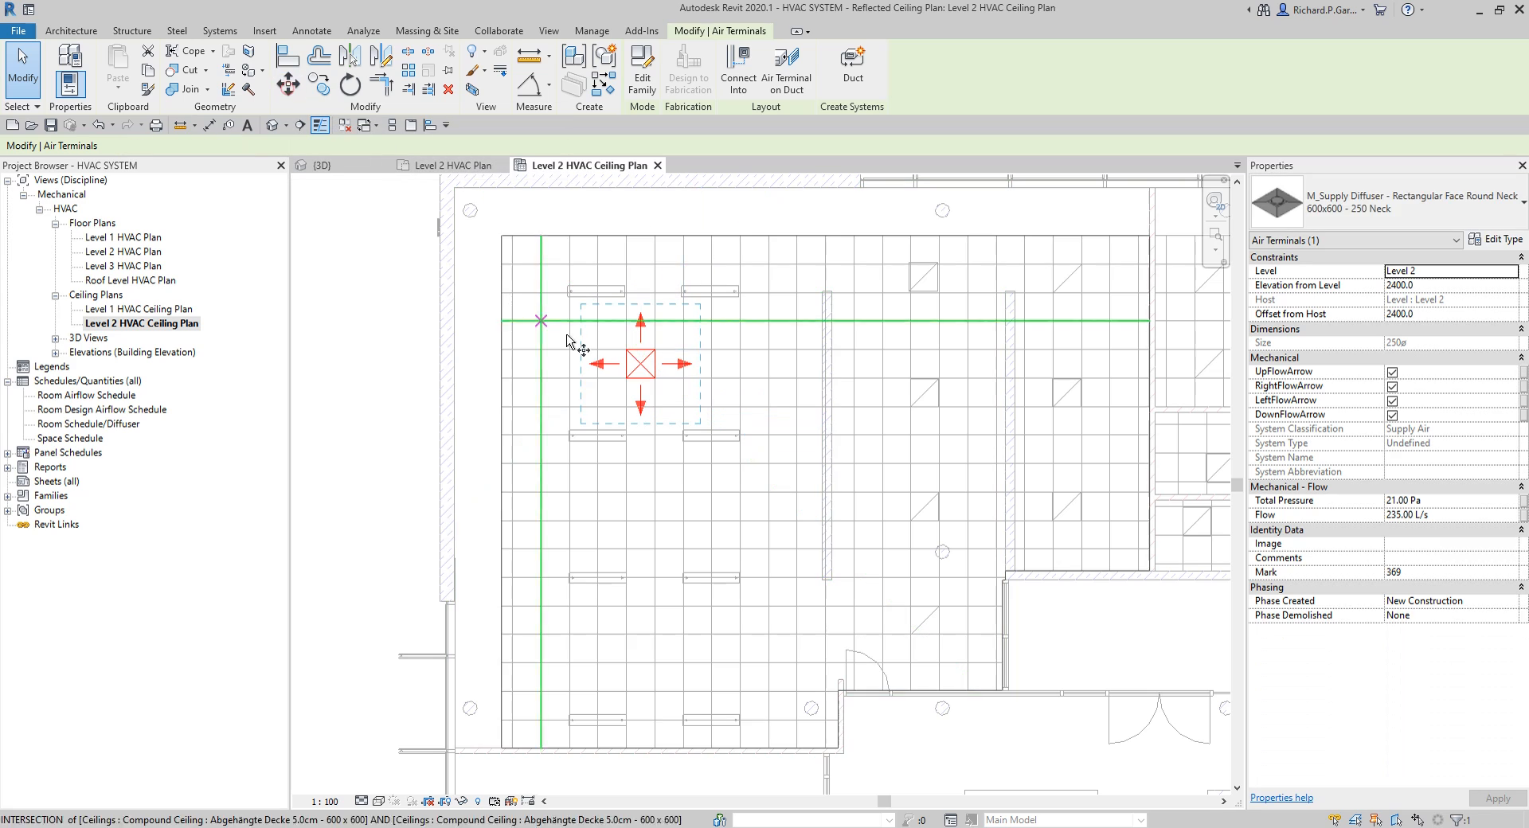
key(m)
key(v)
scroll(614, 357, up, 4)
click(647, 340)
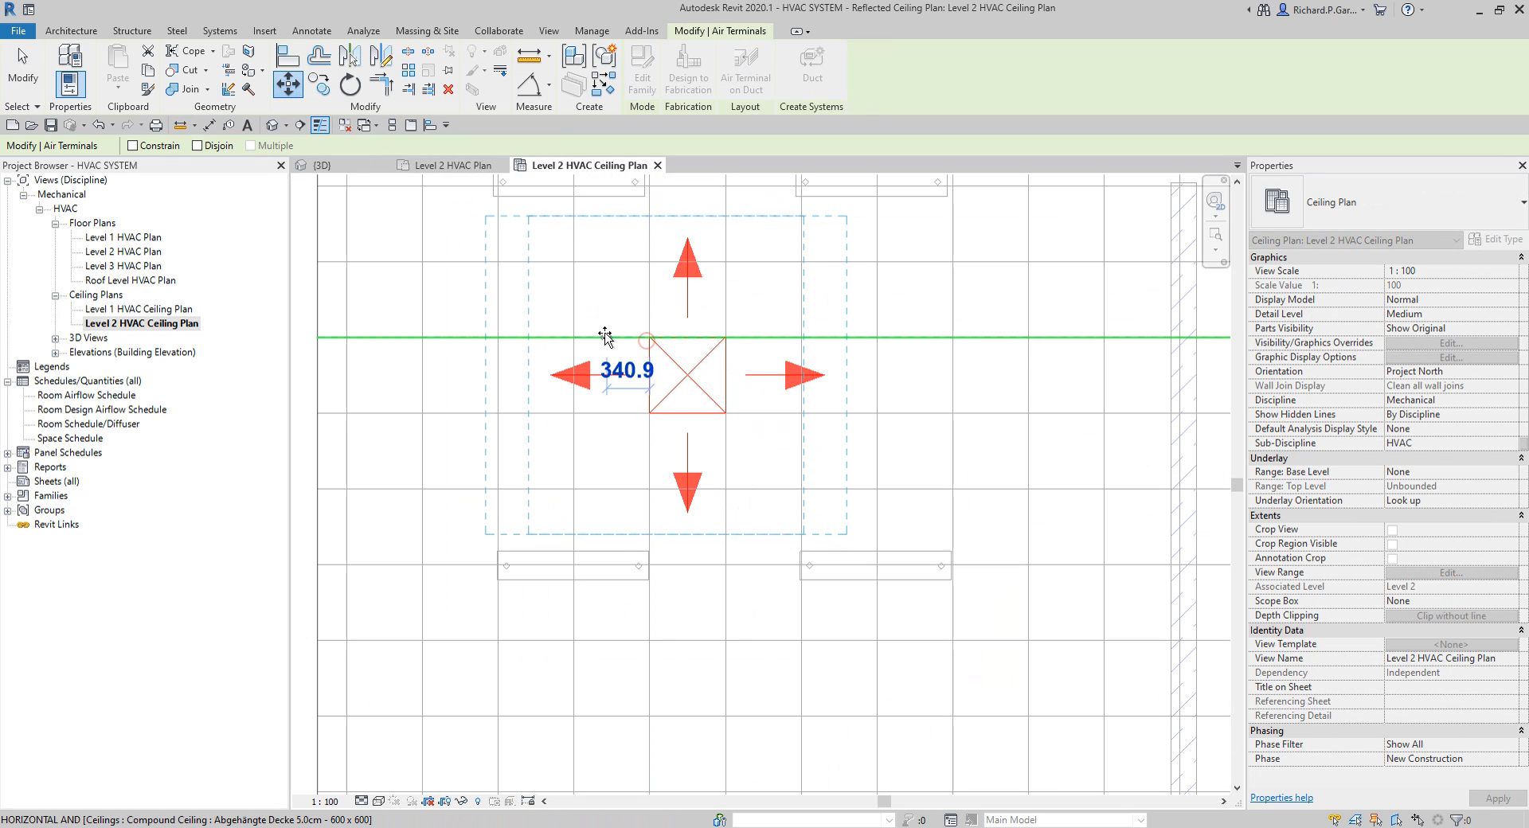
click(572, 337)
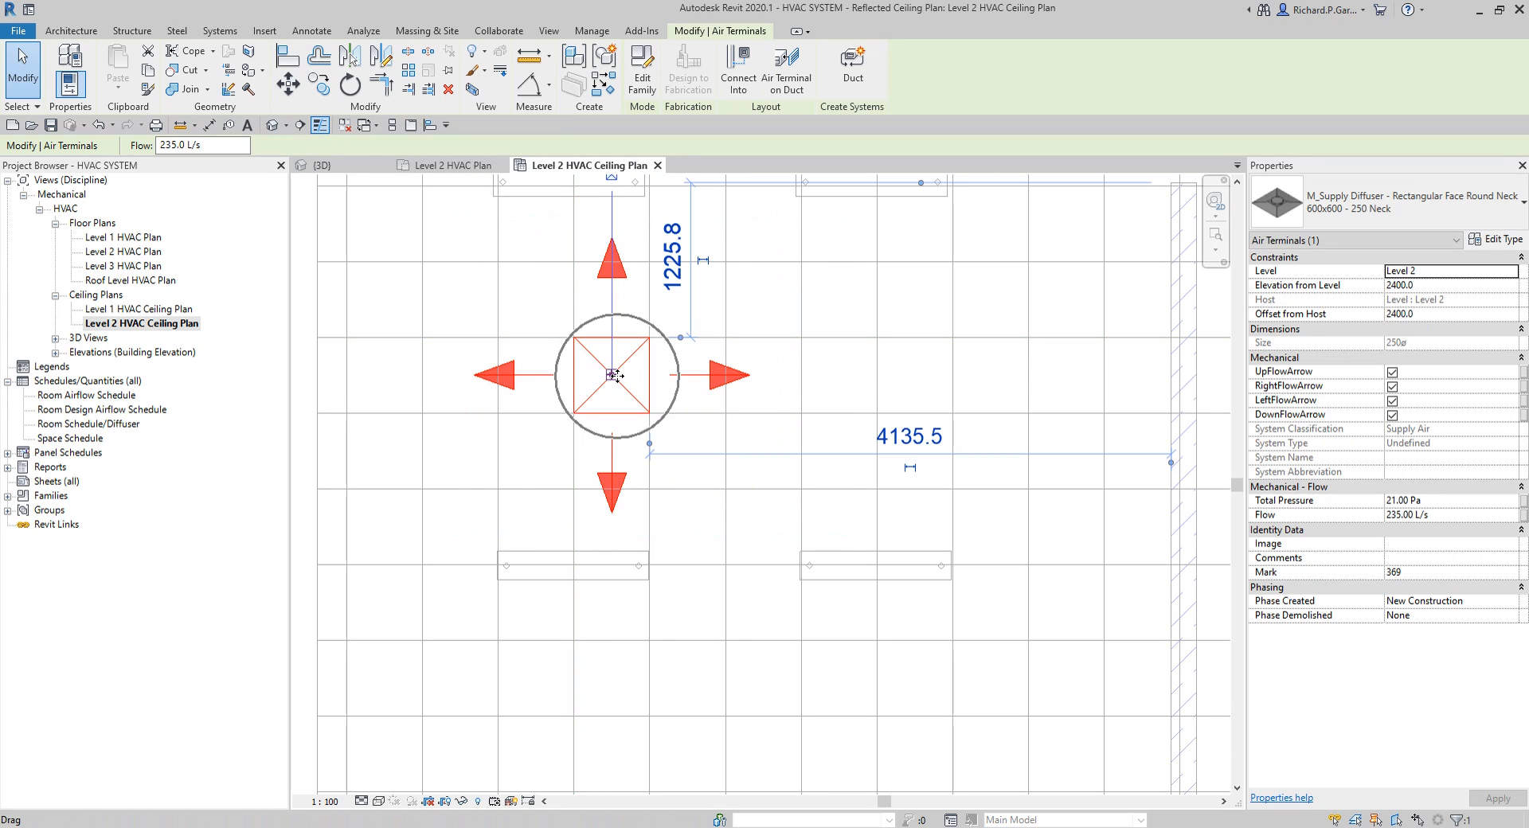
Start a multiple copy of the Staff Room 57a supply diffuser from its upper-right corner and place the first copy 3000 mm to the right.
key(c)
key(o)
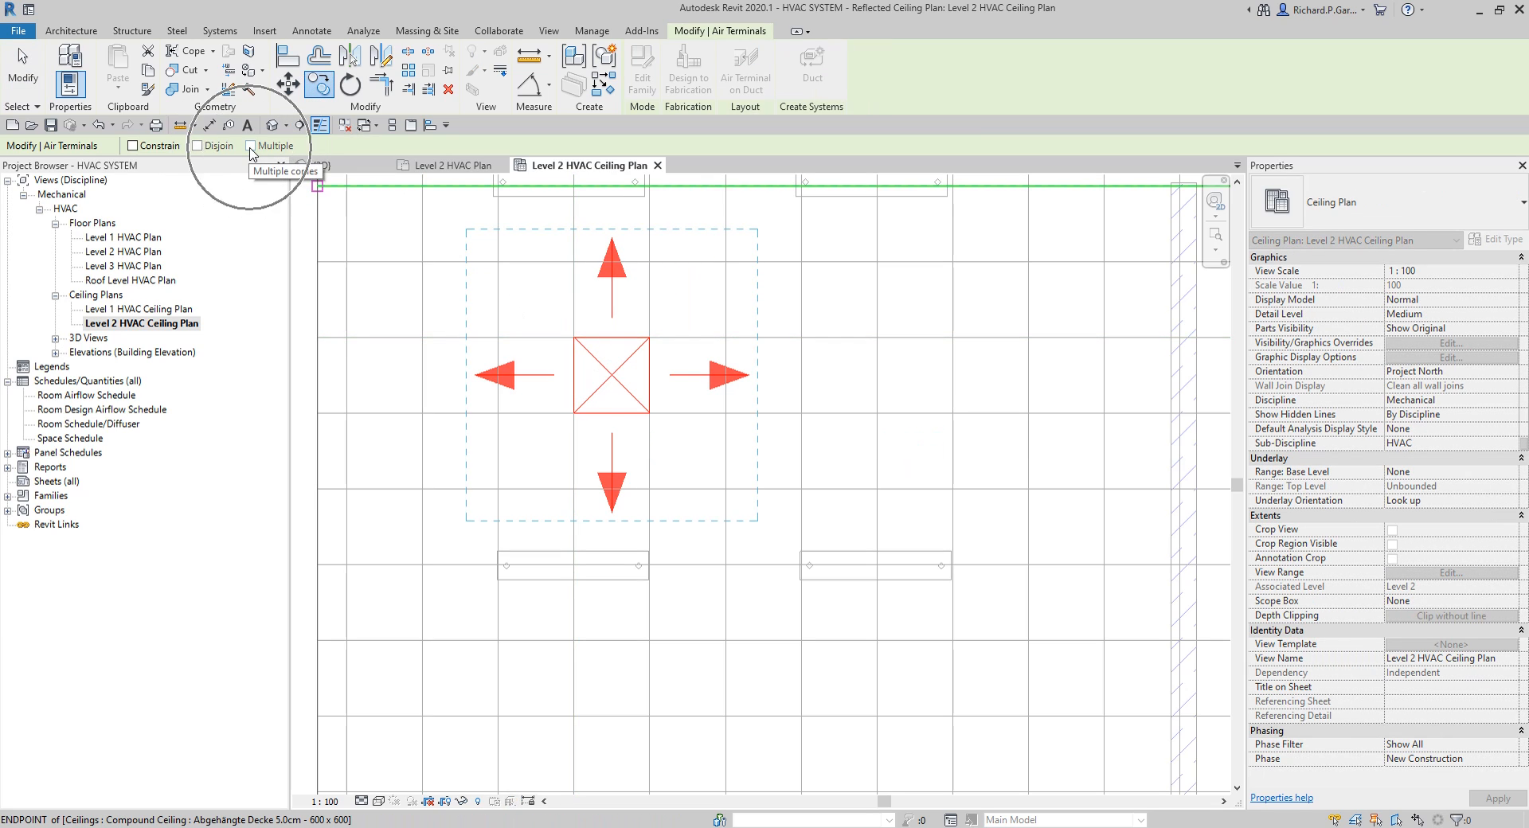
click(250, 148)
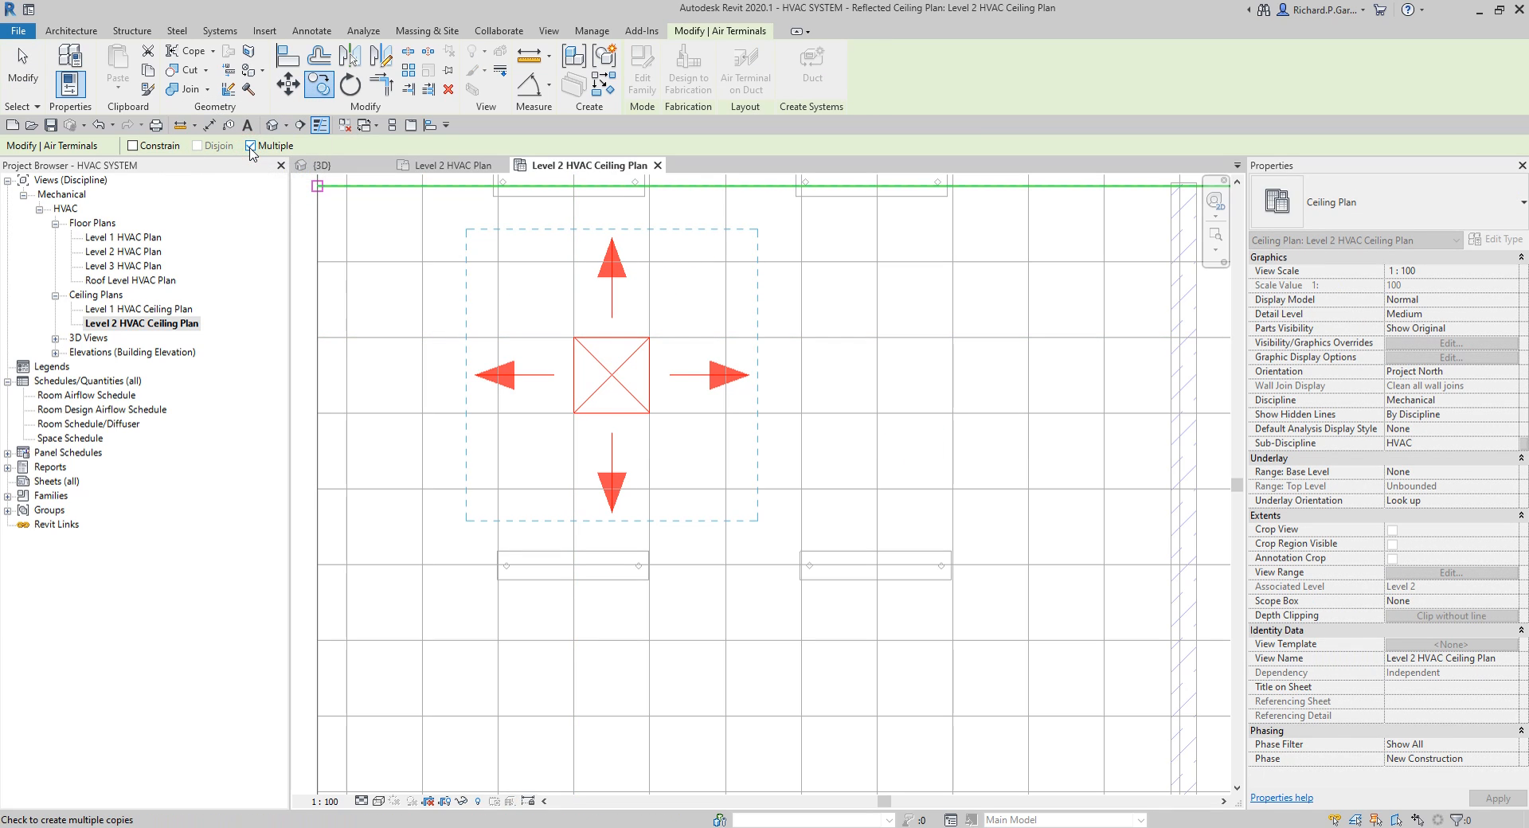
click(649, 338)
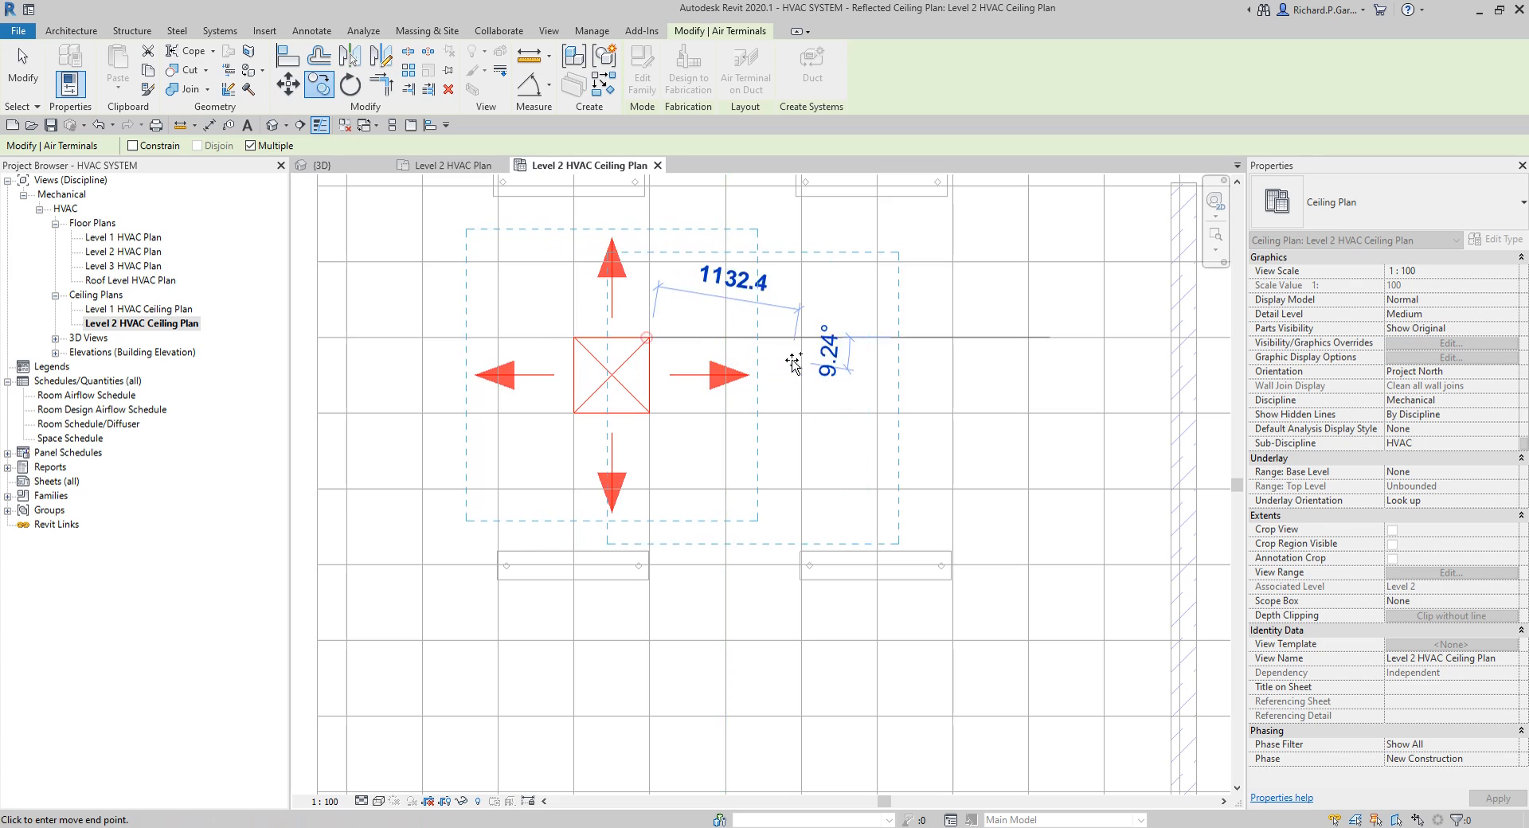
scroll(779, 398, down, 2)
middle_drag(778, 397, 738, 390)
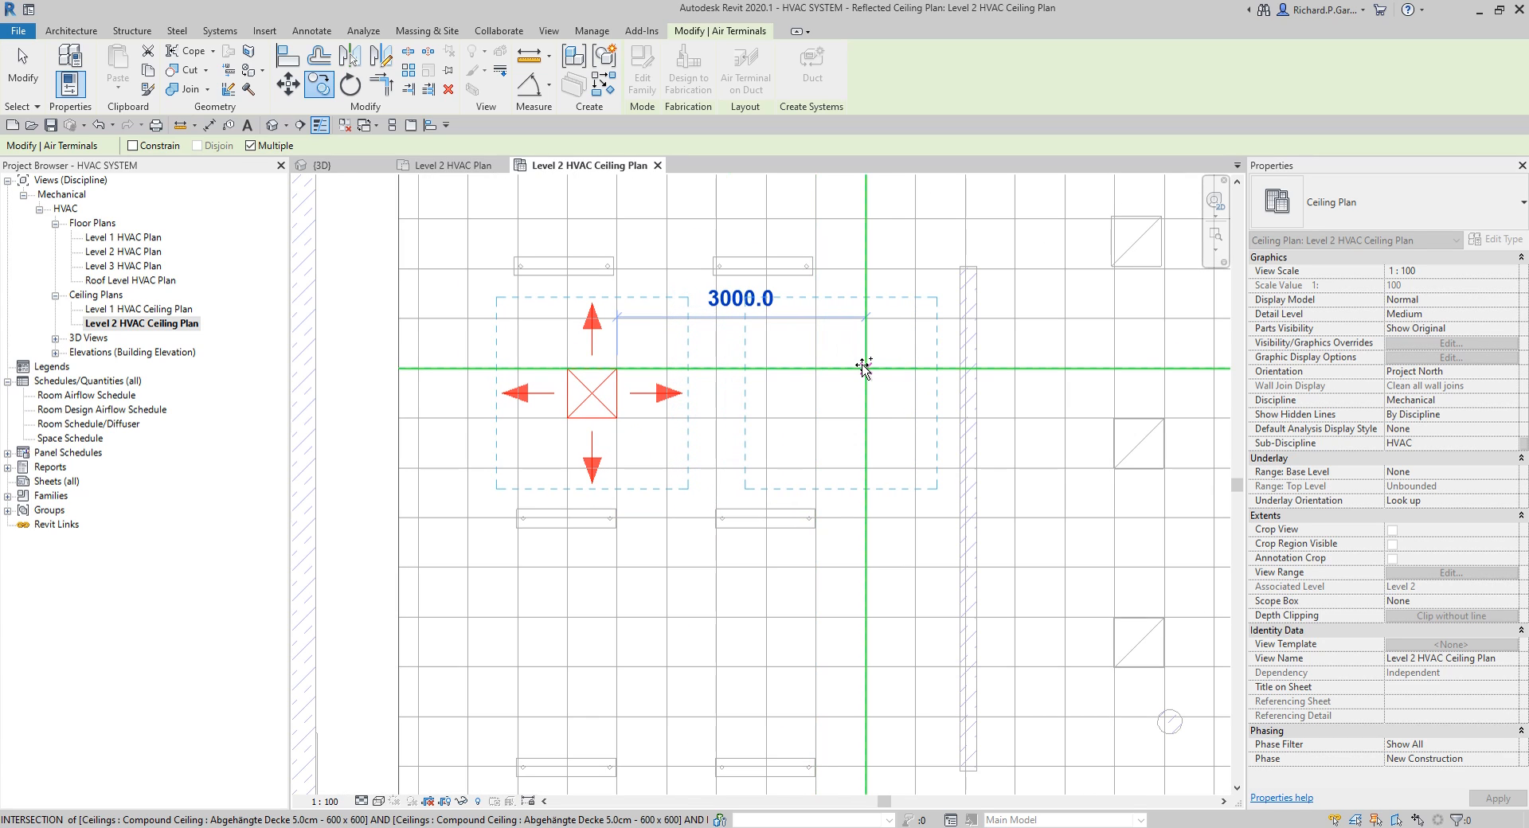
click(866, 369)
Place two more supply diffuser copies on the ceiling grid as a lower row in Staff Room 57a, 3000 mm apart beneath the first pair.
scroll(735, 412, down, 3)
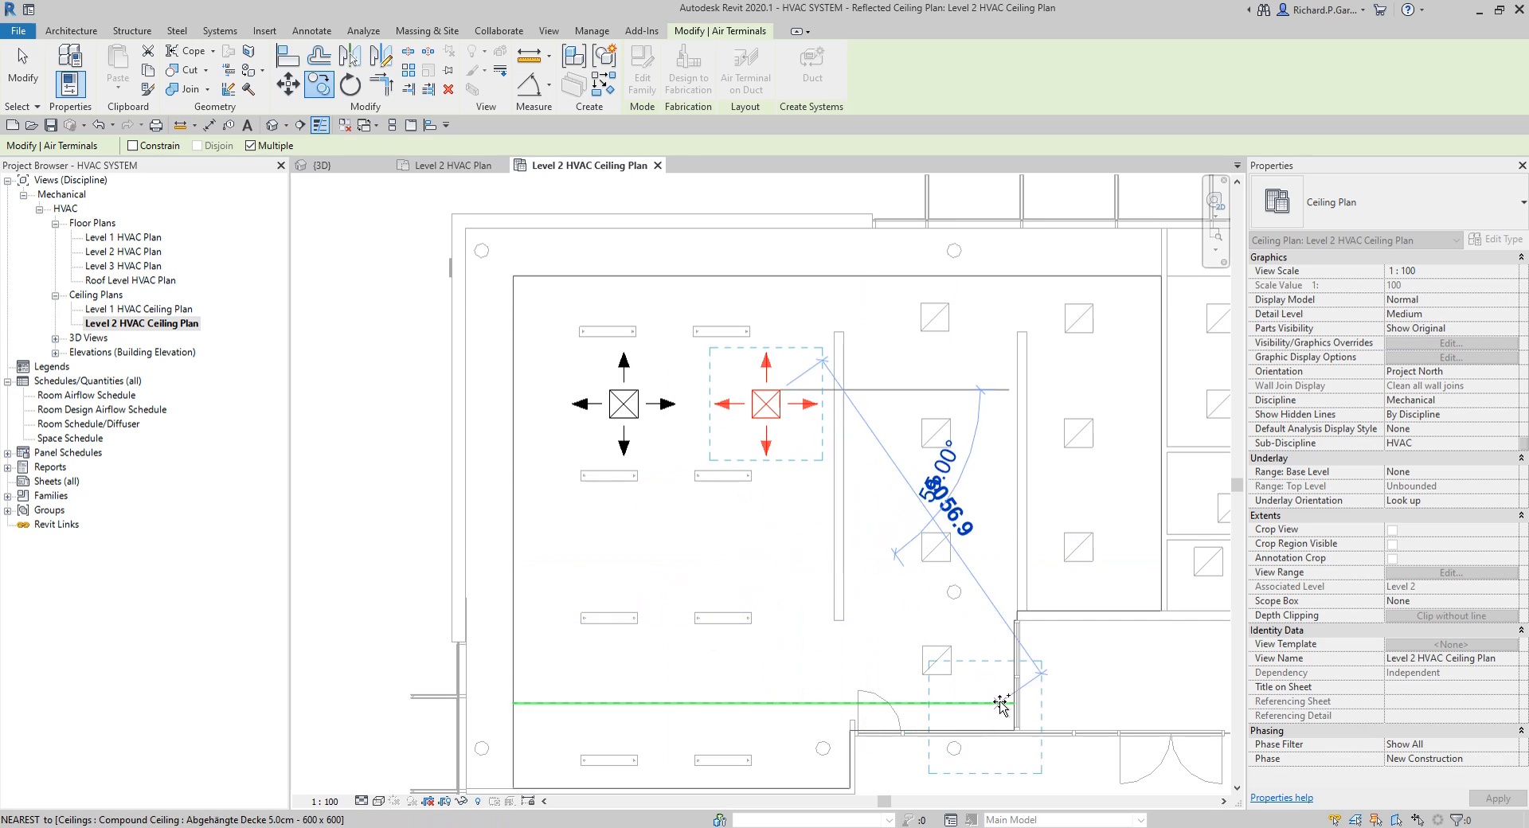
middle_drag(862, 667, 909, 414)
scroll(799, 431, down, 1)
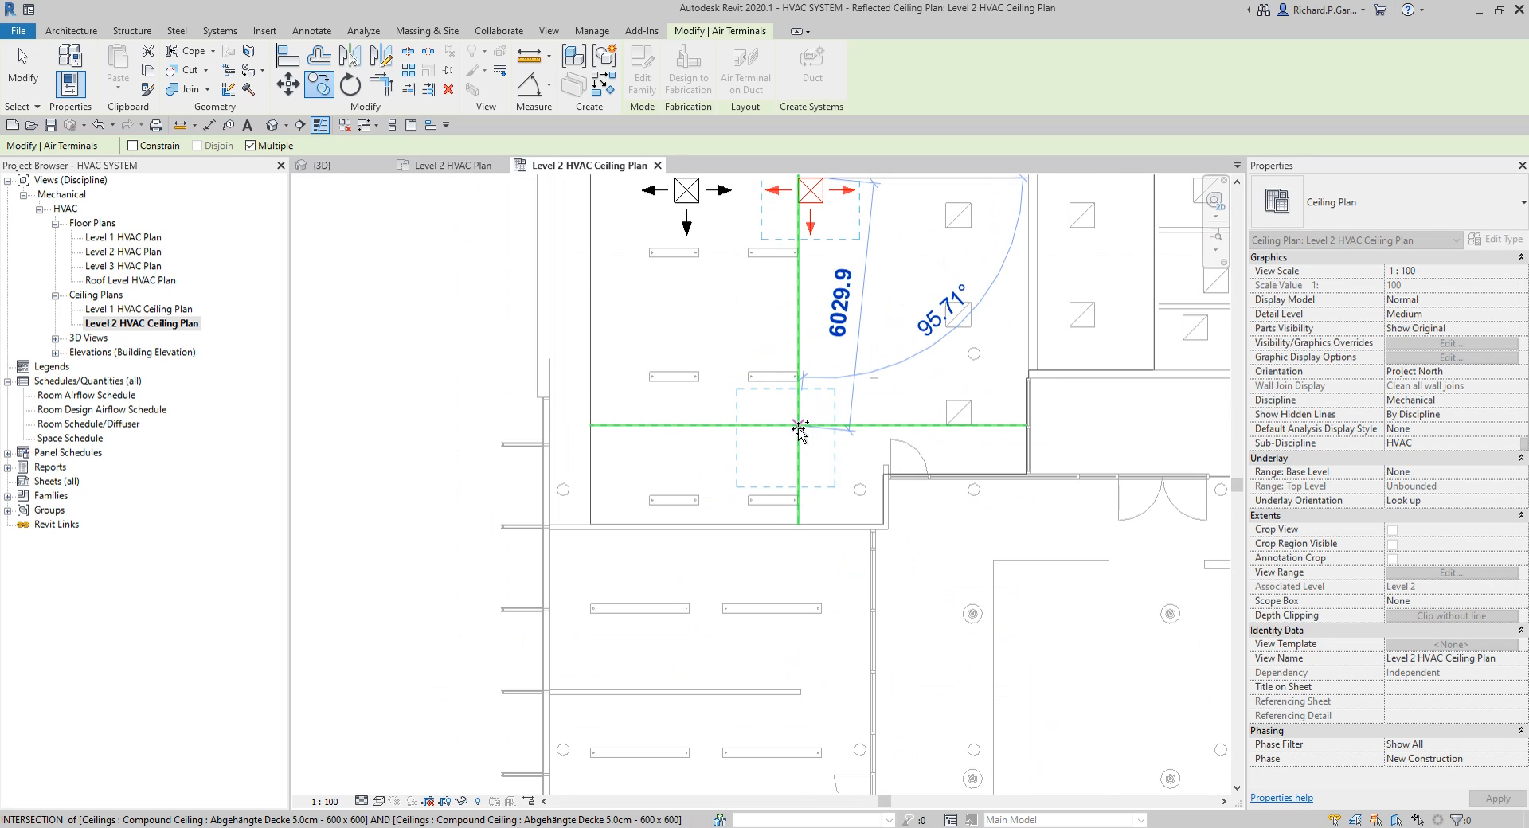
middle_drag(810, 438, 872, 420)
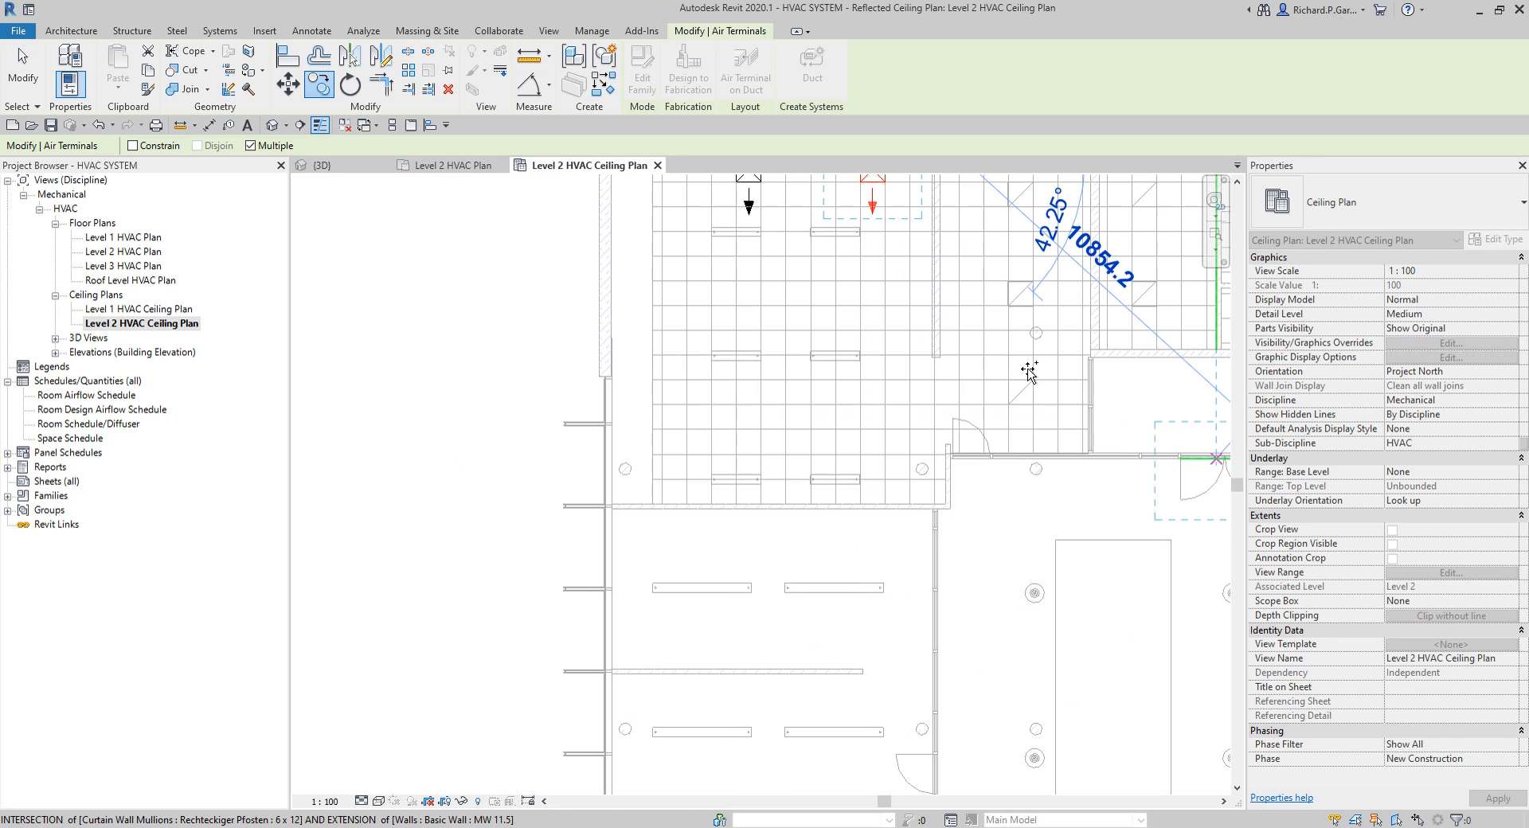
scroll(820, 425, down, 1)
middle_drag(816, 427, 800, 476)
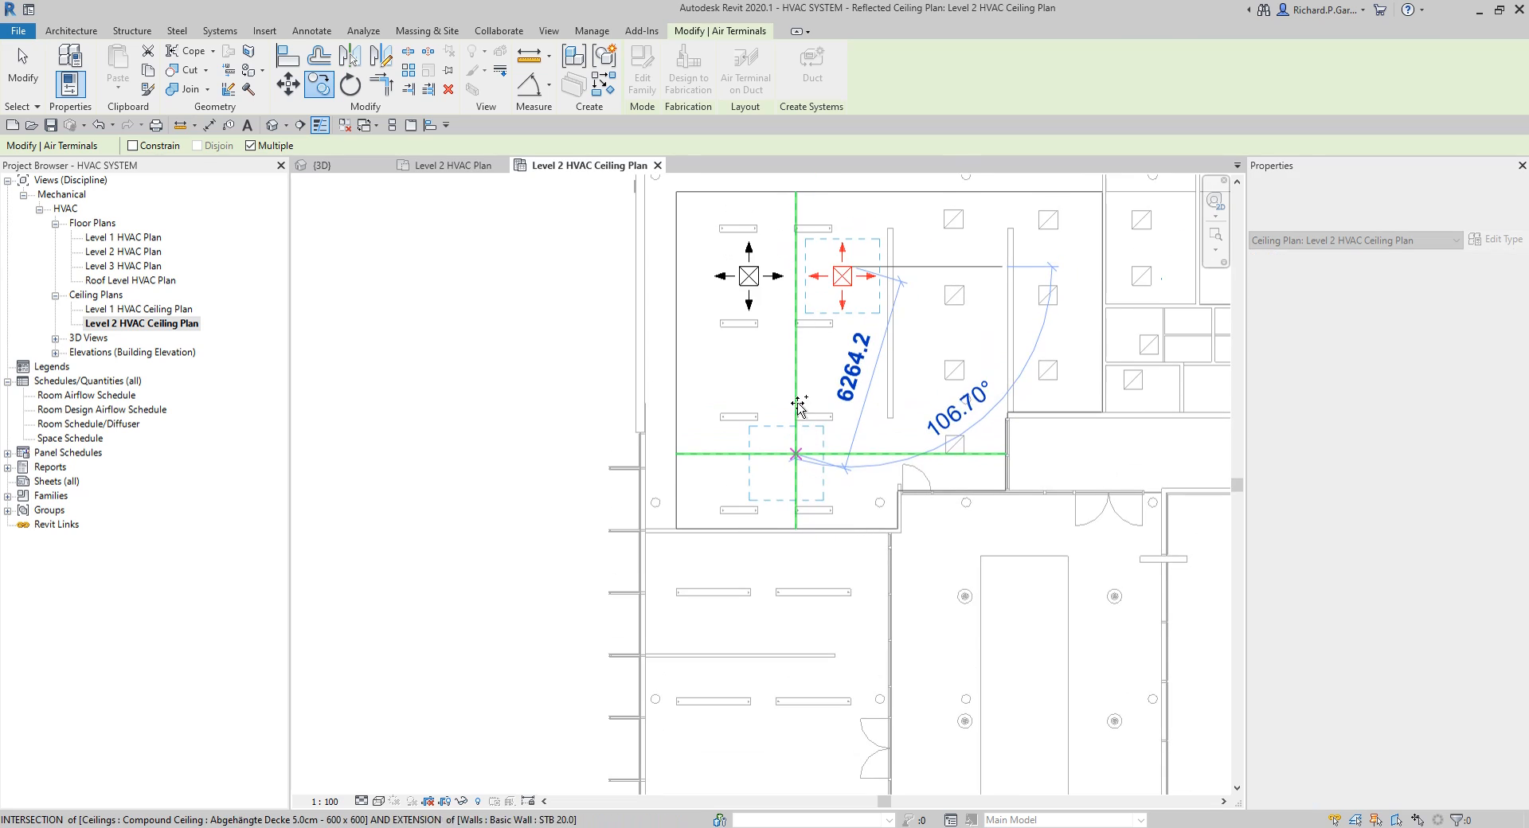
scroll(803, 411, up, 1)
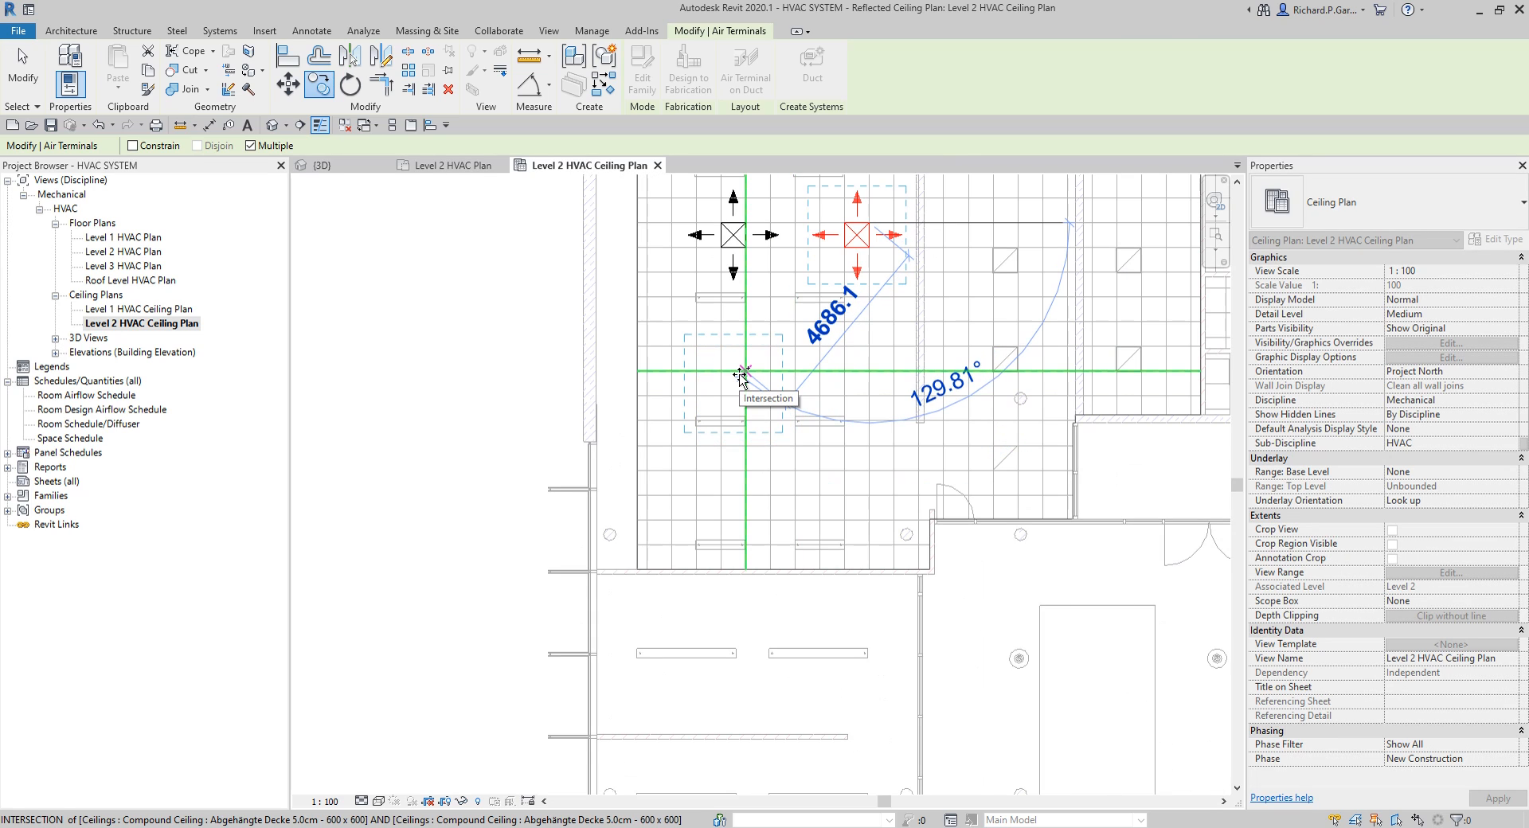
click(741, 374)
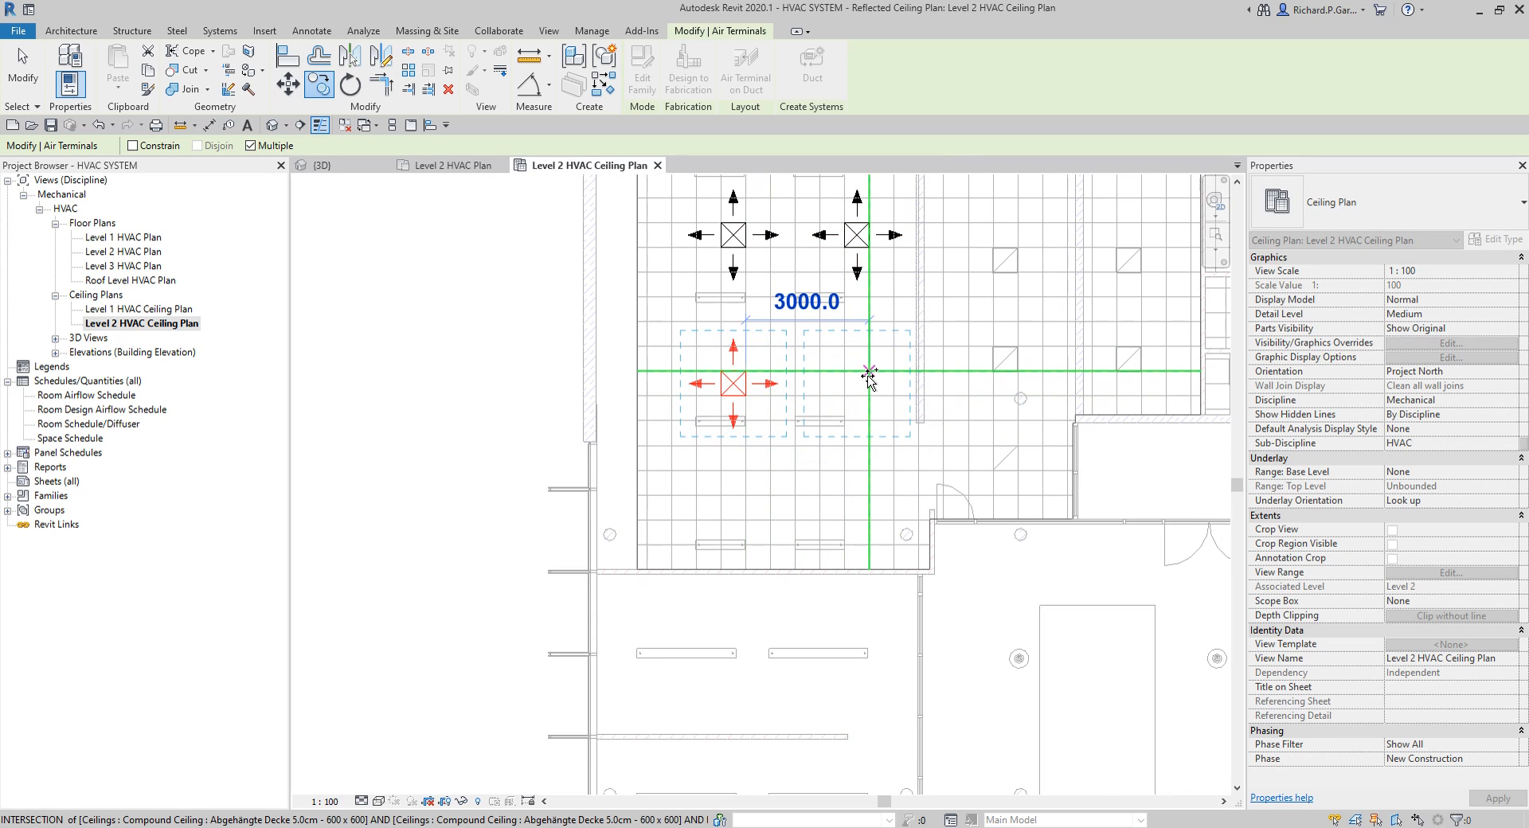
click(865, 374)
Place two supply diffuser copies in Staff Room 57b, one level with the upper row and one four ceiling tiles below it.
scroll(820, 458, down, 1)
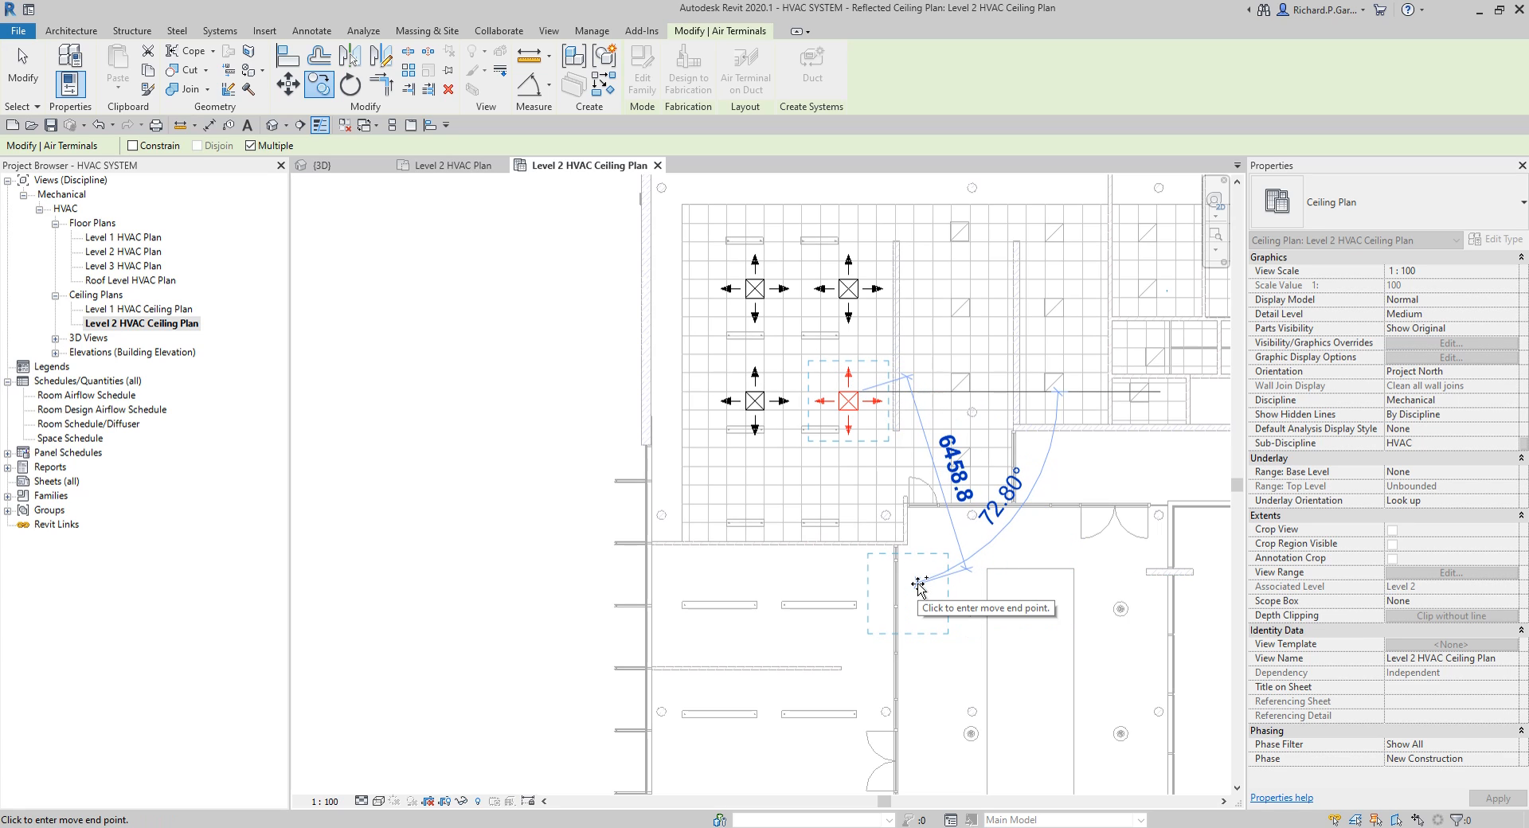
middle_drag(1015, 448, 829, 476)
scroll(831, 318, up, 1)
scroll(832, 318, up, 1)
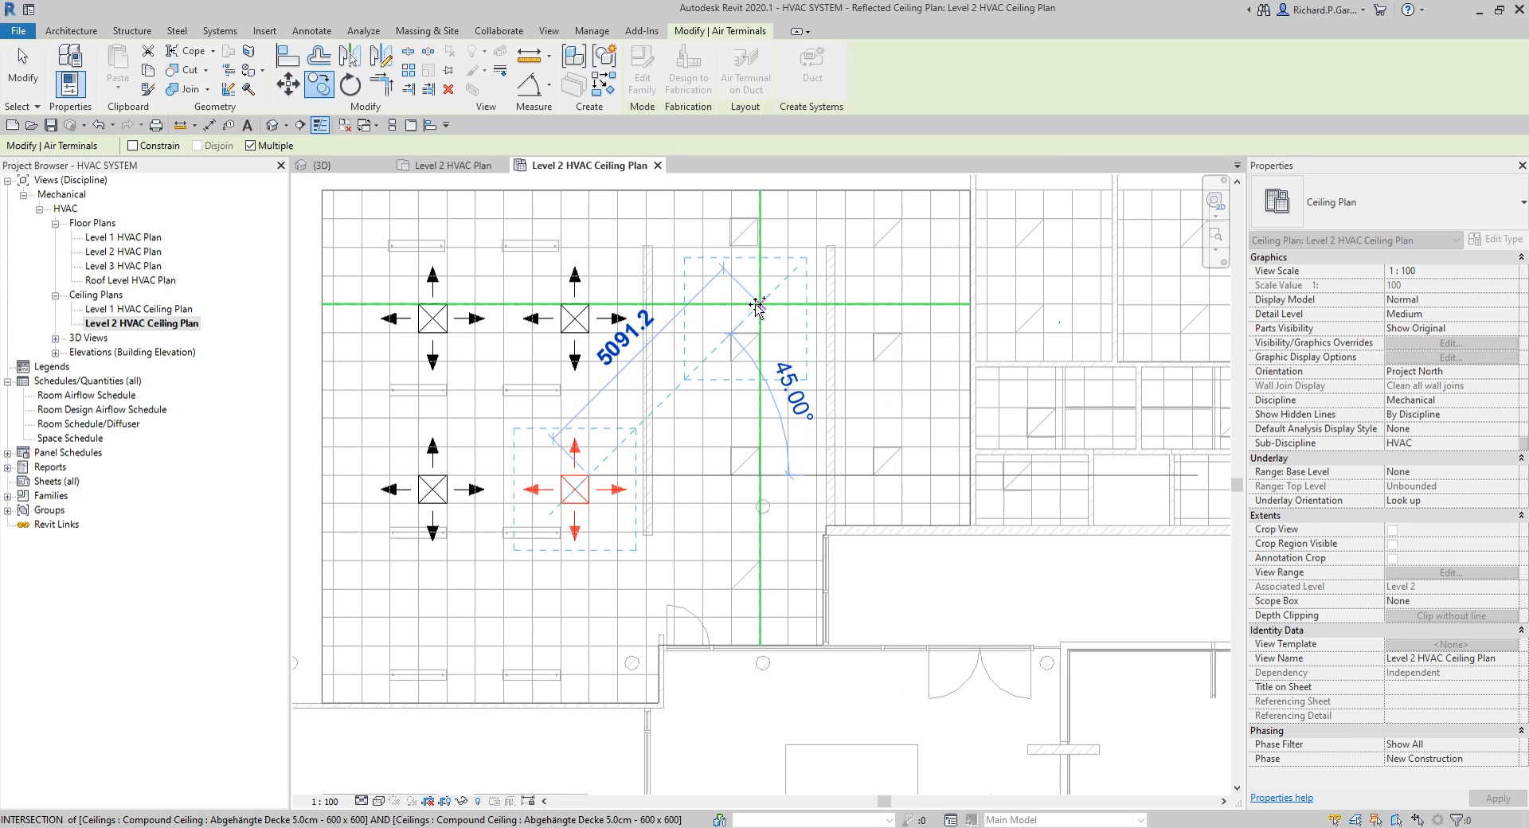
click(758, 305)
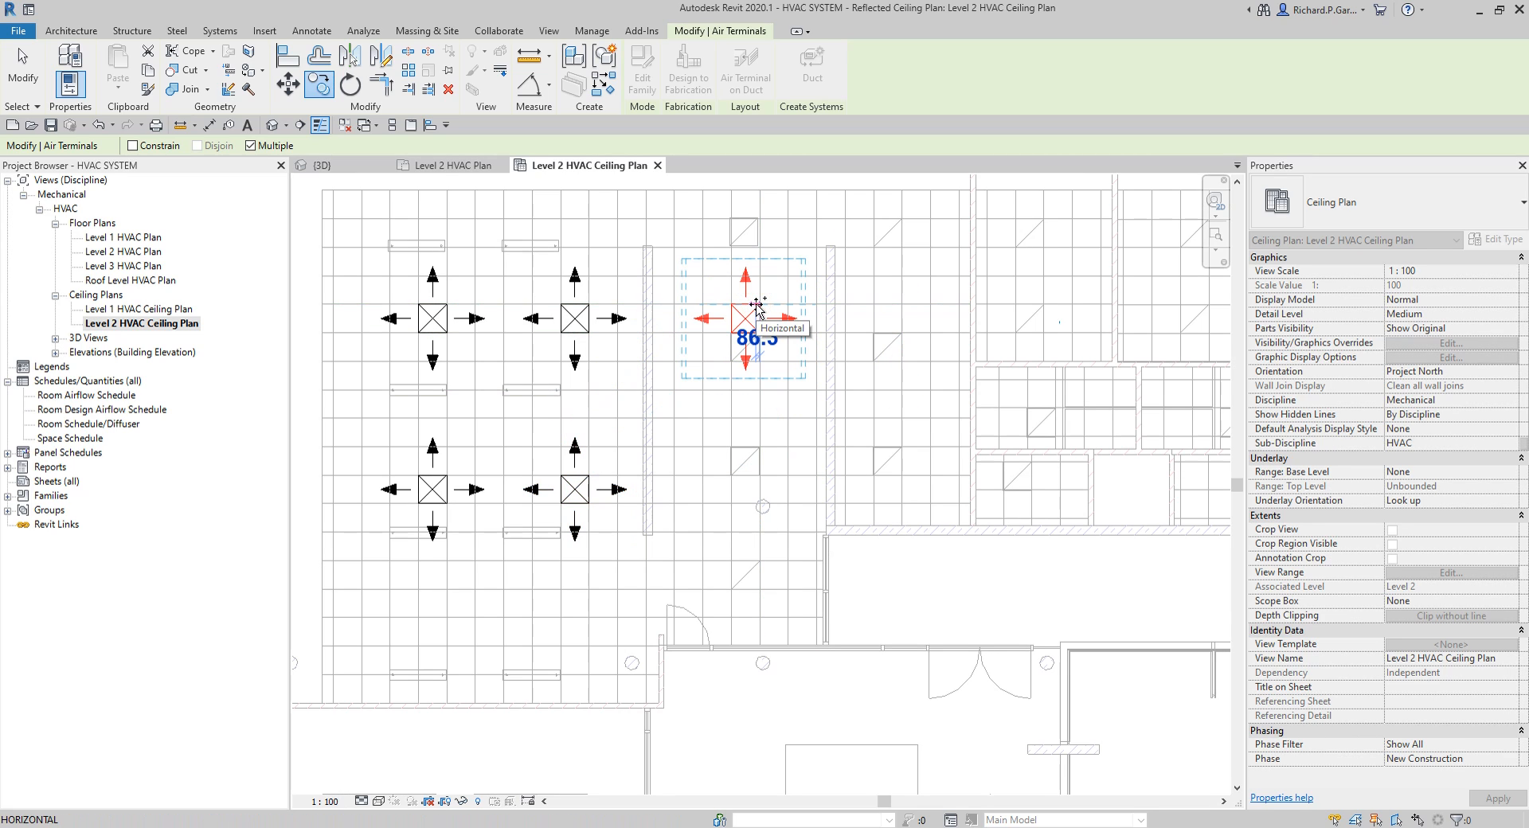
click(761, 423)
Place a supply diffuser copy in Copy room 56 level with the upper row and end the copying.
scroll(788, 446, down, 2)
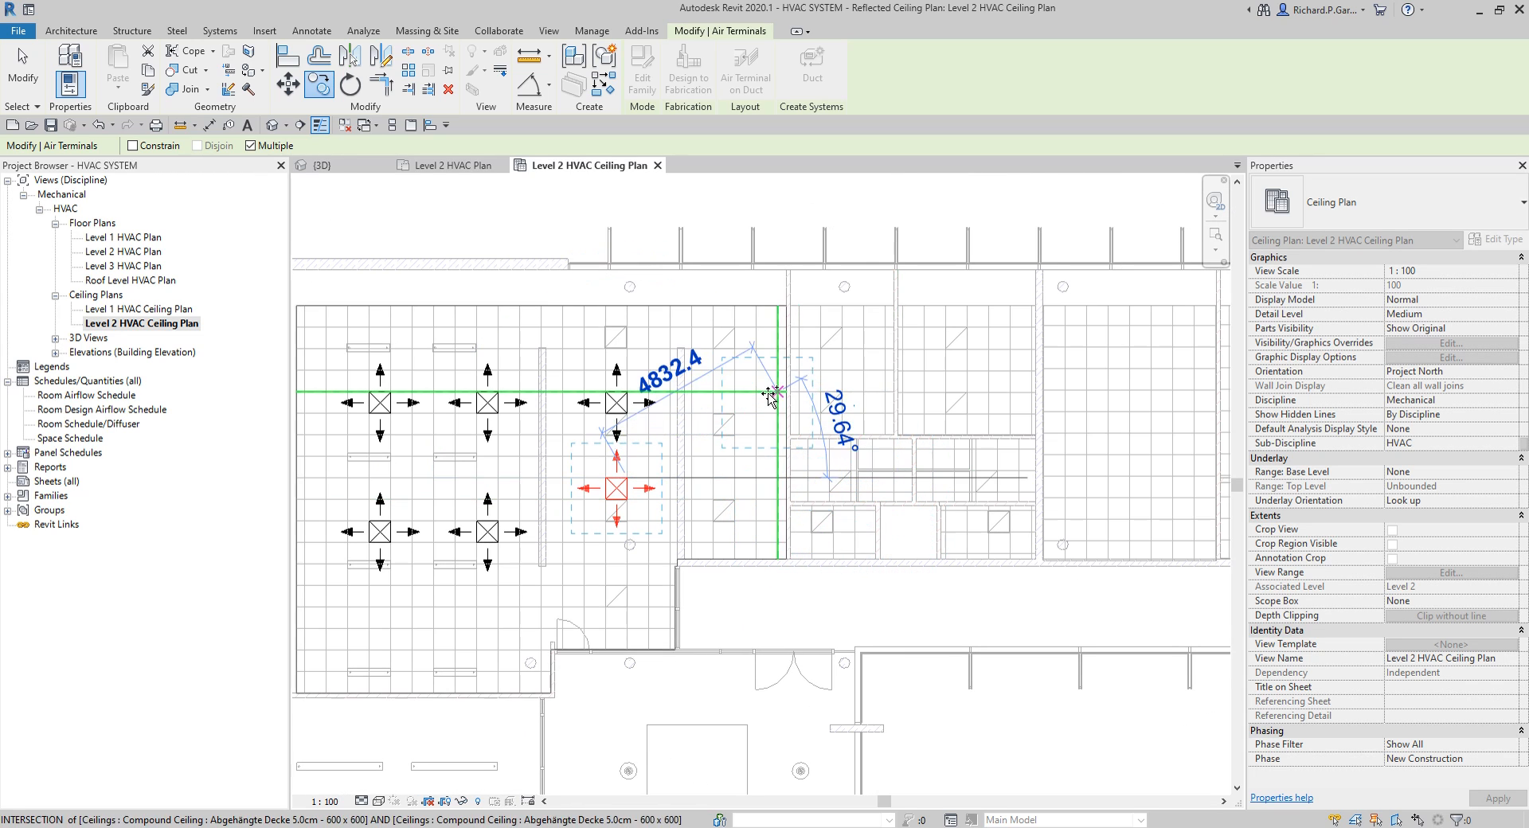
scroll(788, 390, up, 2)
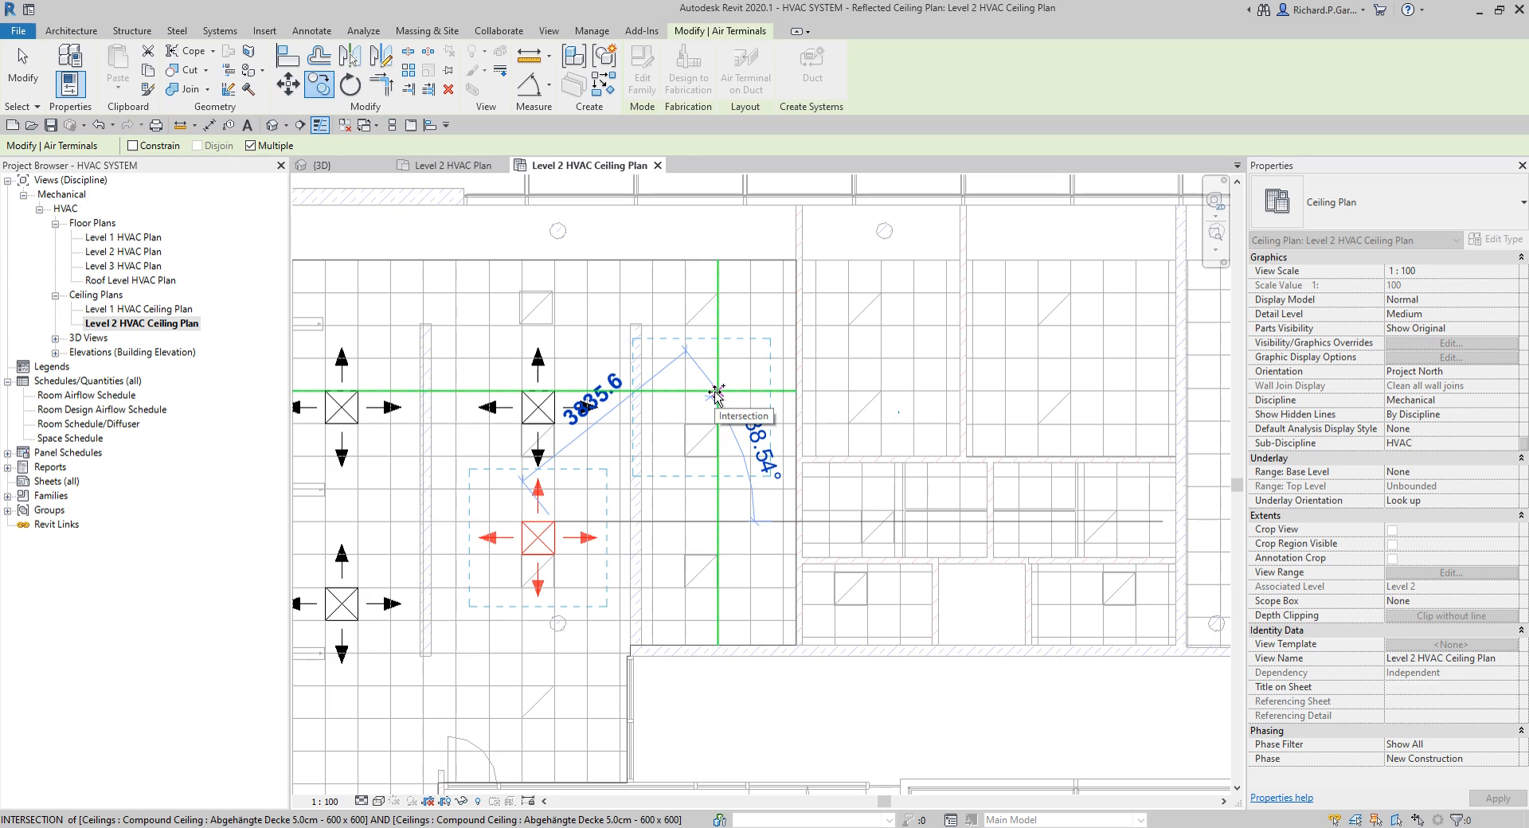
scroll(716, 393, down, 3)
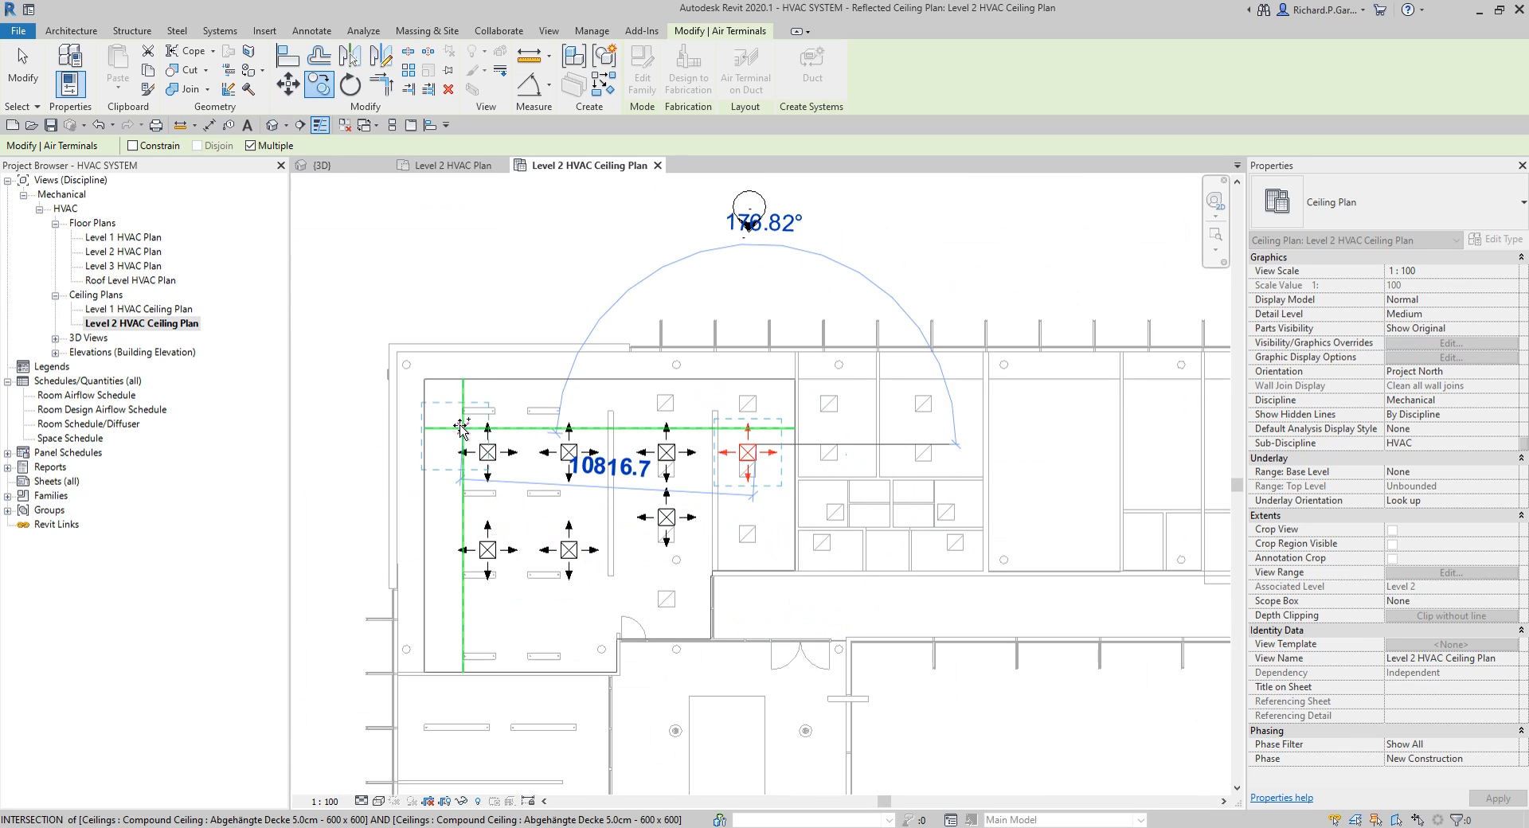
click(19, 78)
Review the copied diffusers against the ceiling grid and open the Level 2 HVAC Plan at Staff Rooms 57a and 57b.
middle_drag(723, 542, 847, 430)
scroll(776, 472, up, 2)
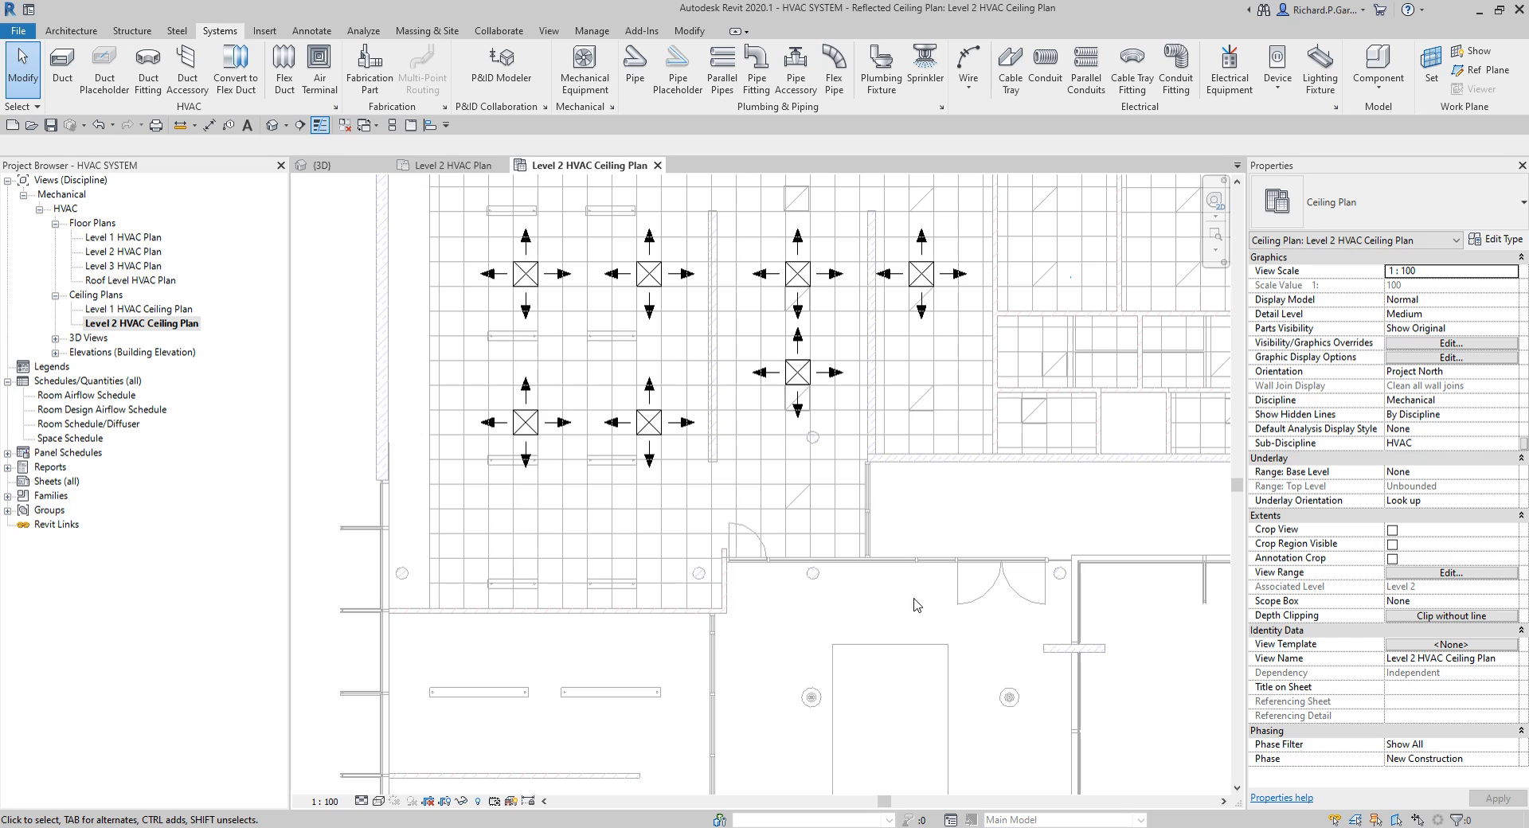
scroll(659, 530, down, 2)
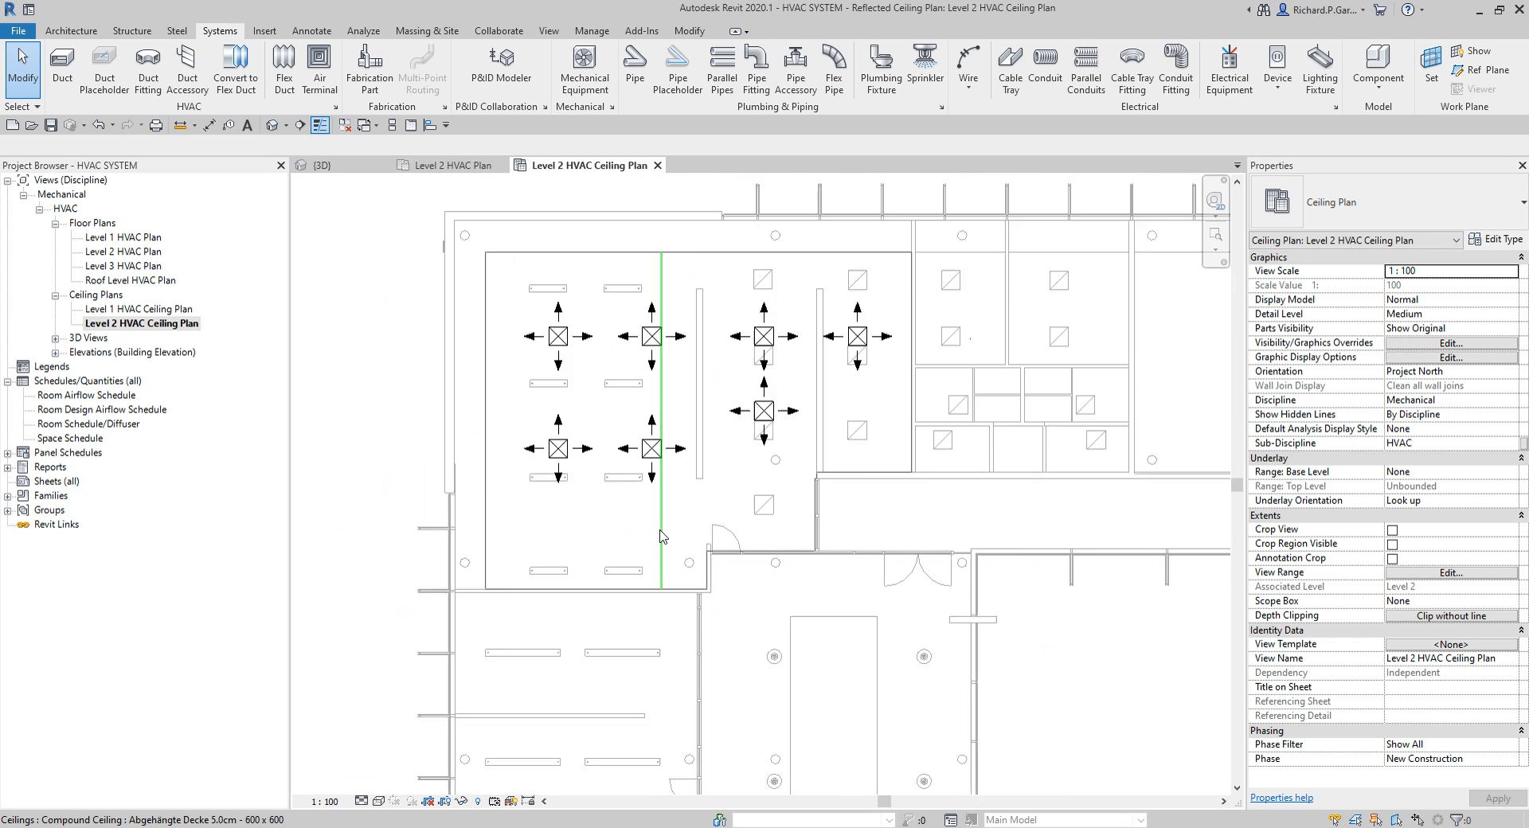
scroll(581, 530, up, 2)
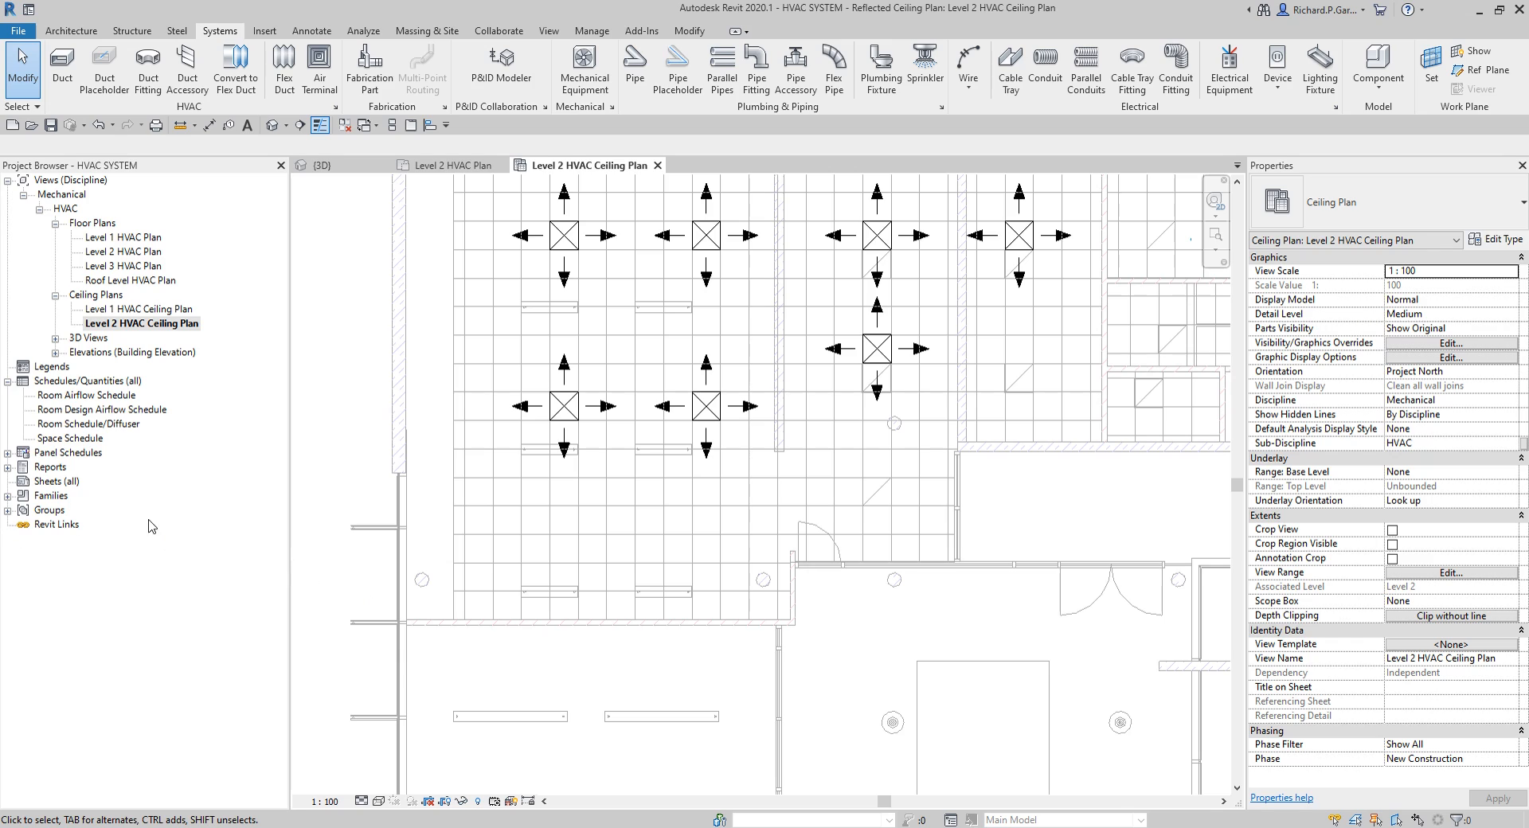
middle_drag(428, 388, 430, 601)
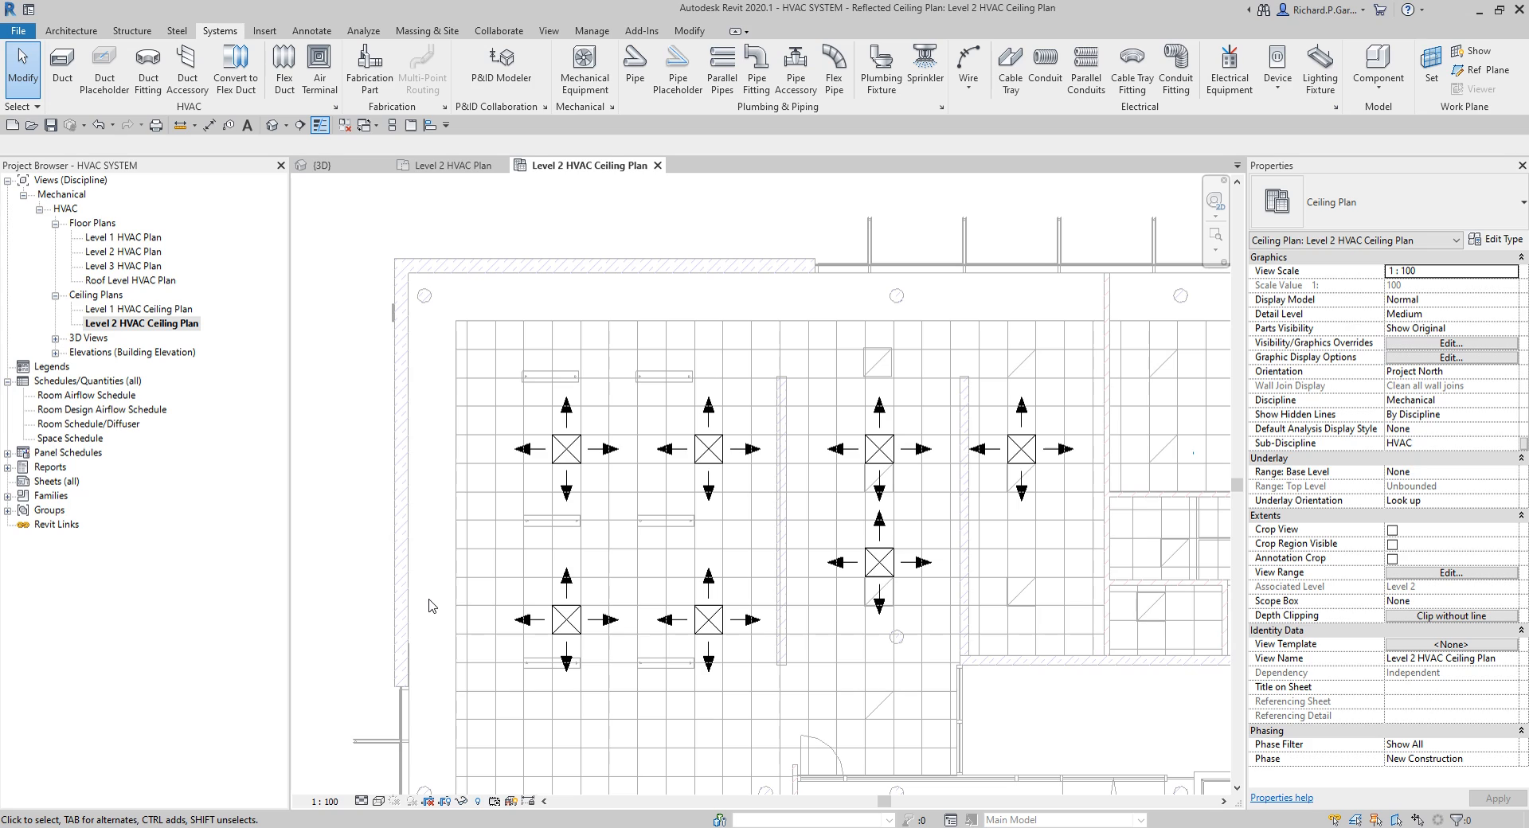
double_click(140, 253)
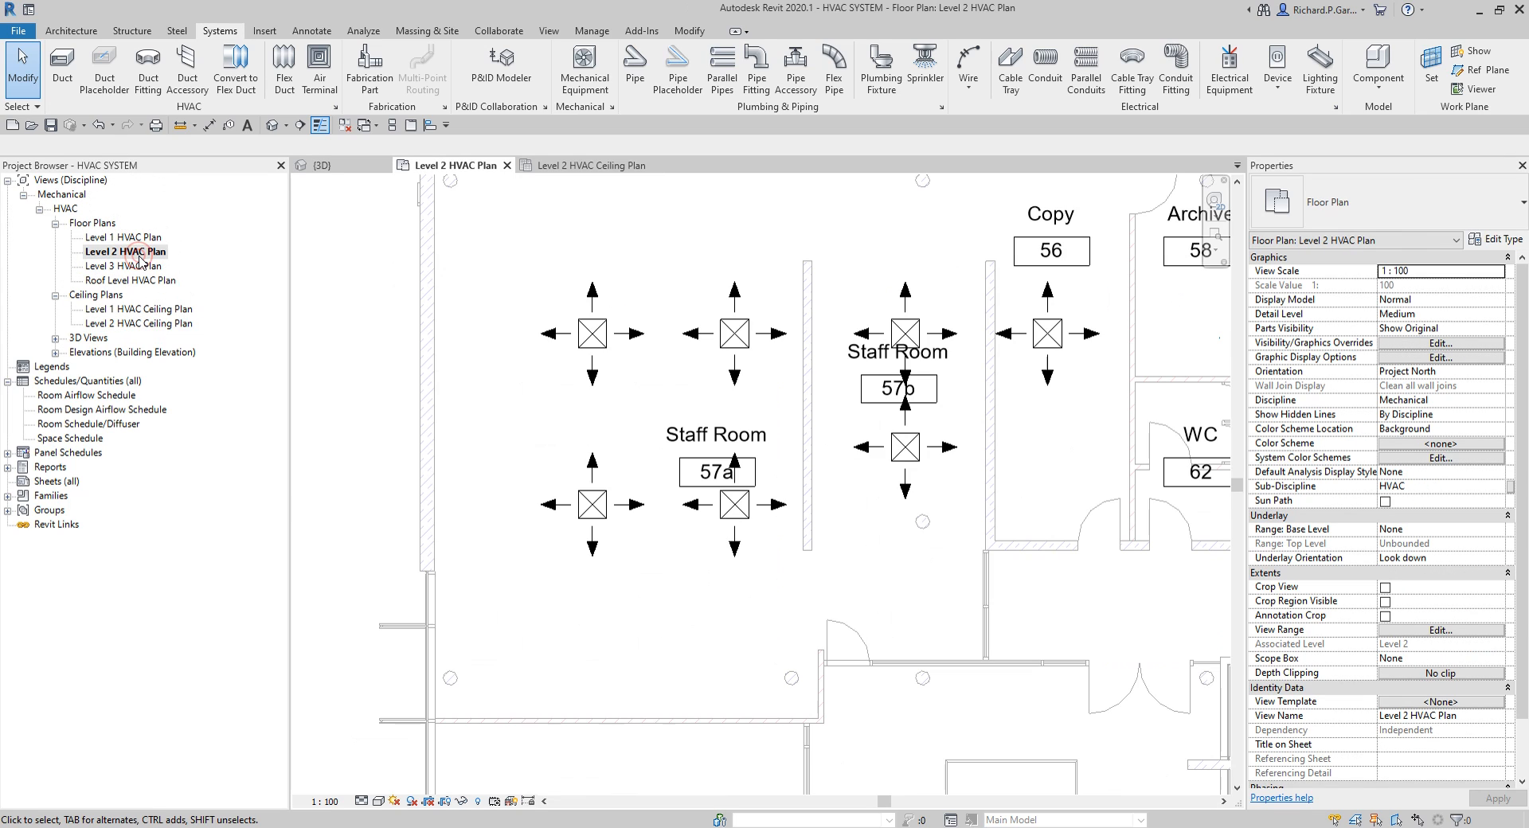
middle_drag(525, 356, 494, 434)
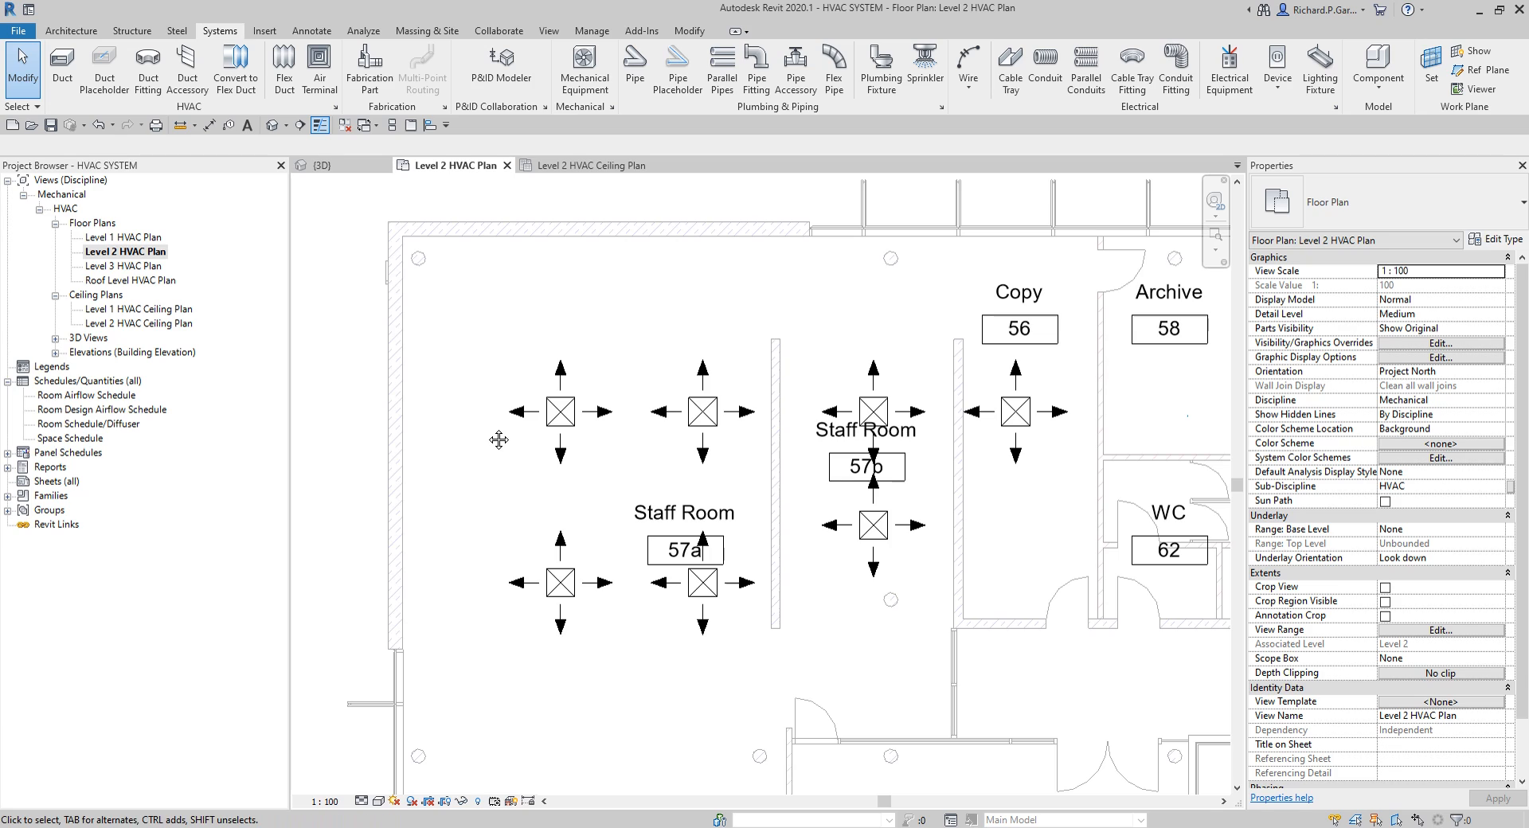
Place one M_Return Diffuser, 600 x 600 Face 300 x 300 Connection, above and between the upper supply diffusers in Staff Room 57a.
click(319, 70)
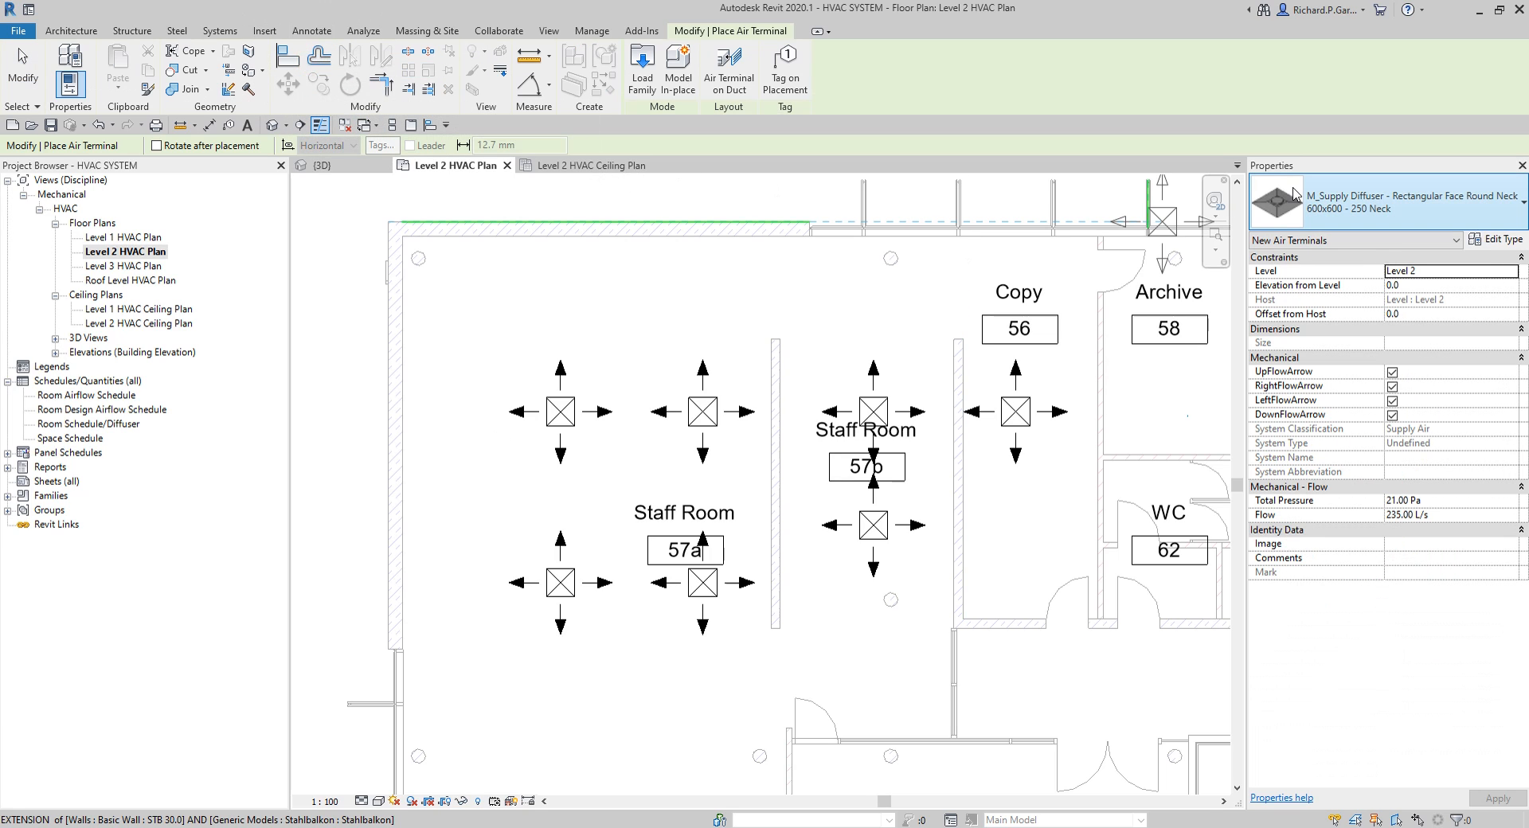
click(1450, 201)
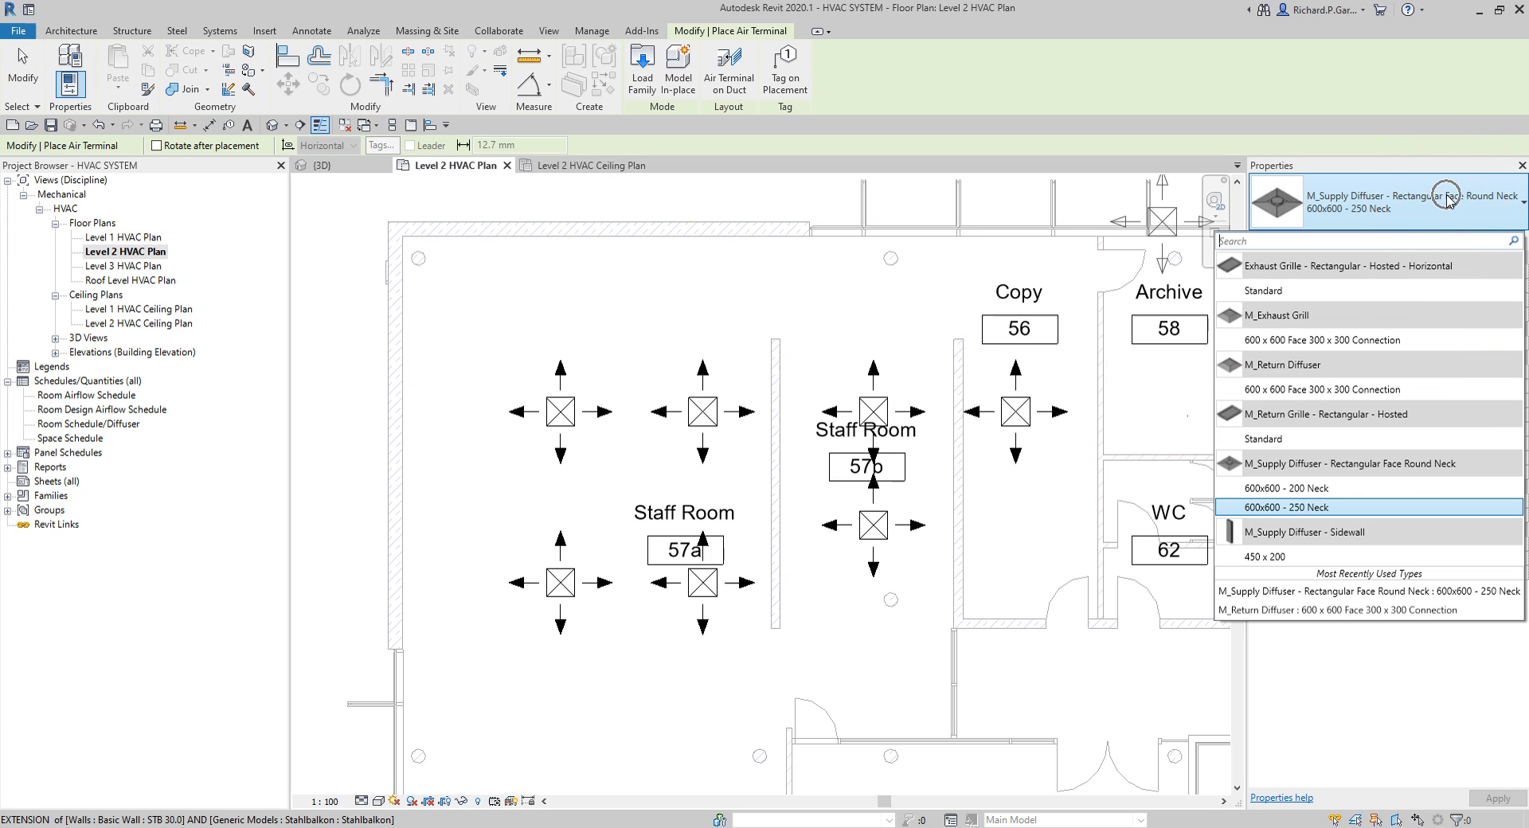
click(1301, 401)
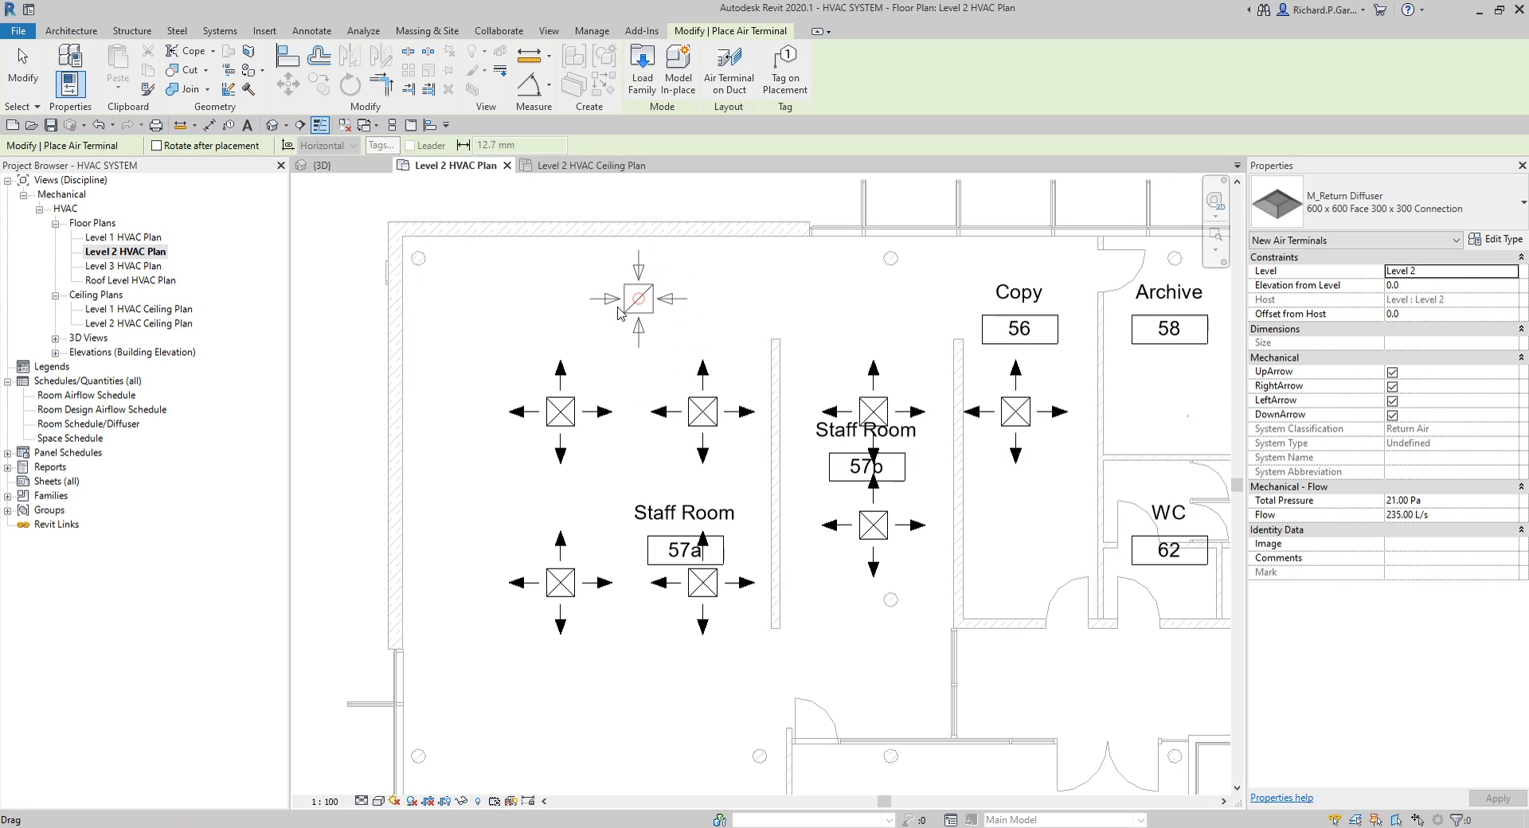
click(639, 299)
click(22, 68)
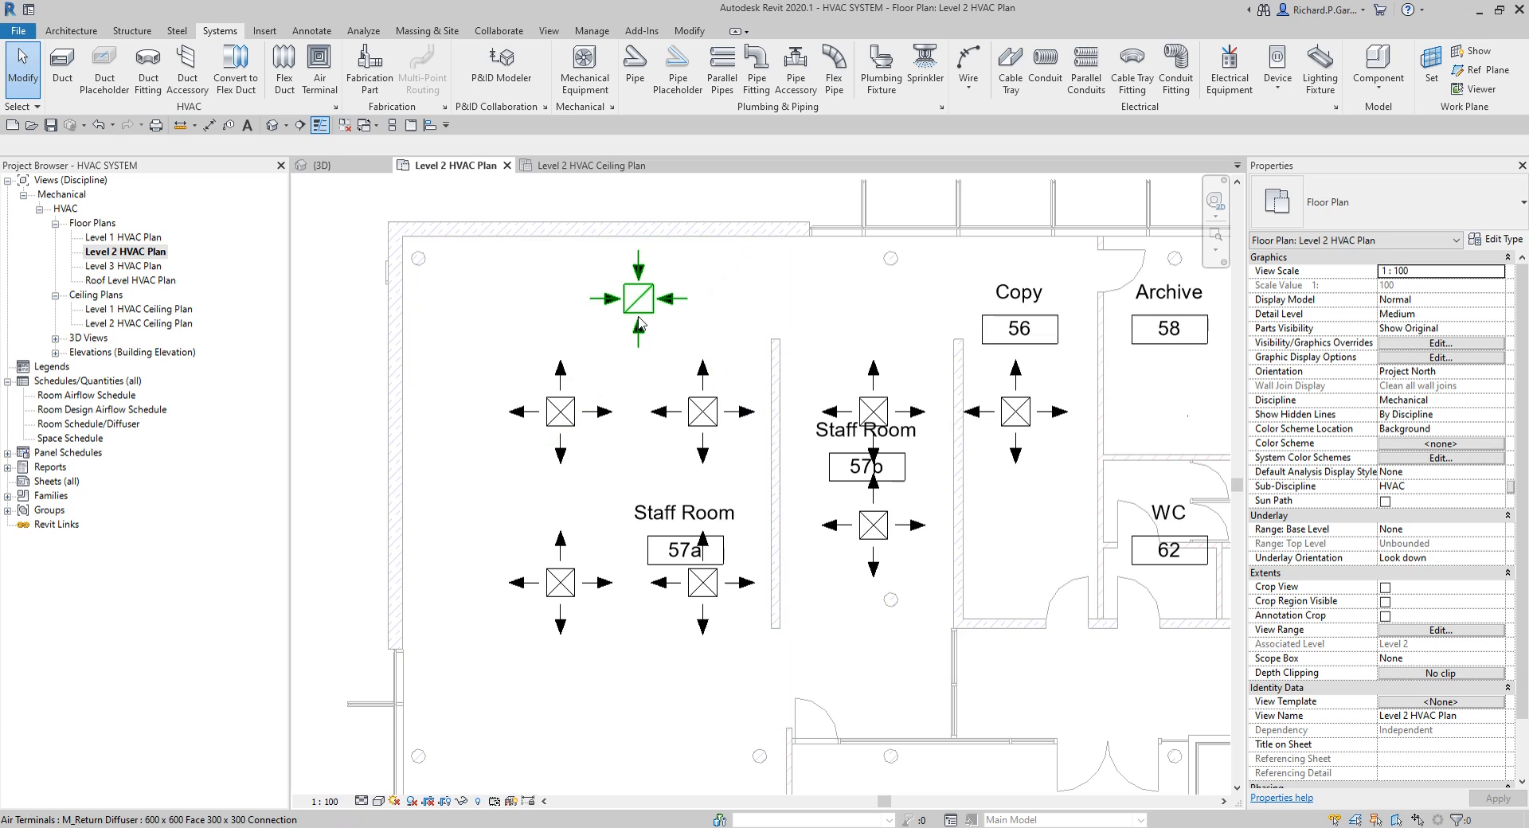
Set the offset from host of the Staff Room 57a return diffuser to 2400 and deselect it.
click(639, 299)
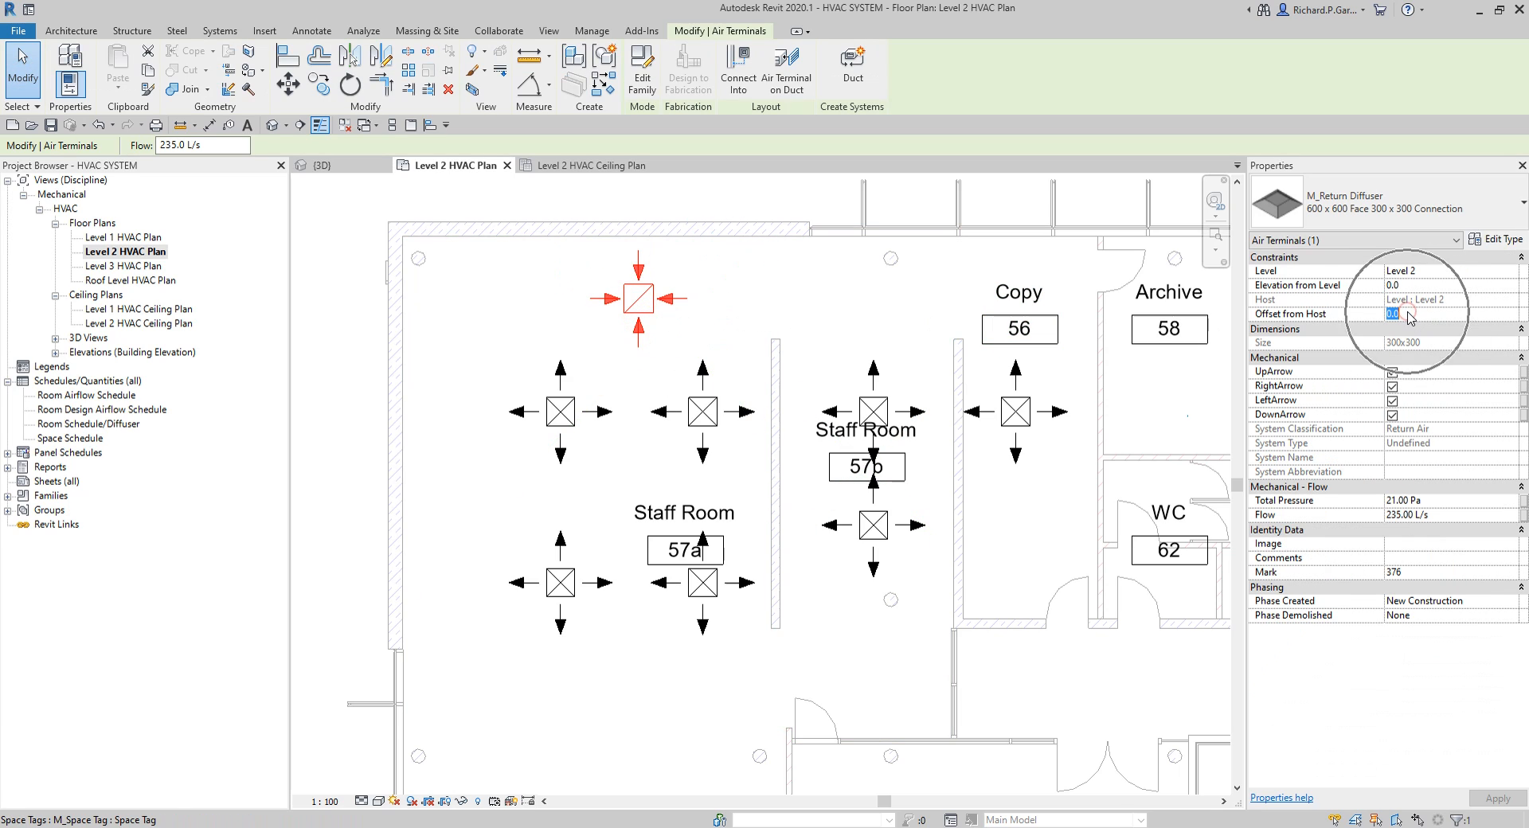
click(1410, 313)
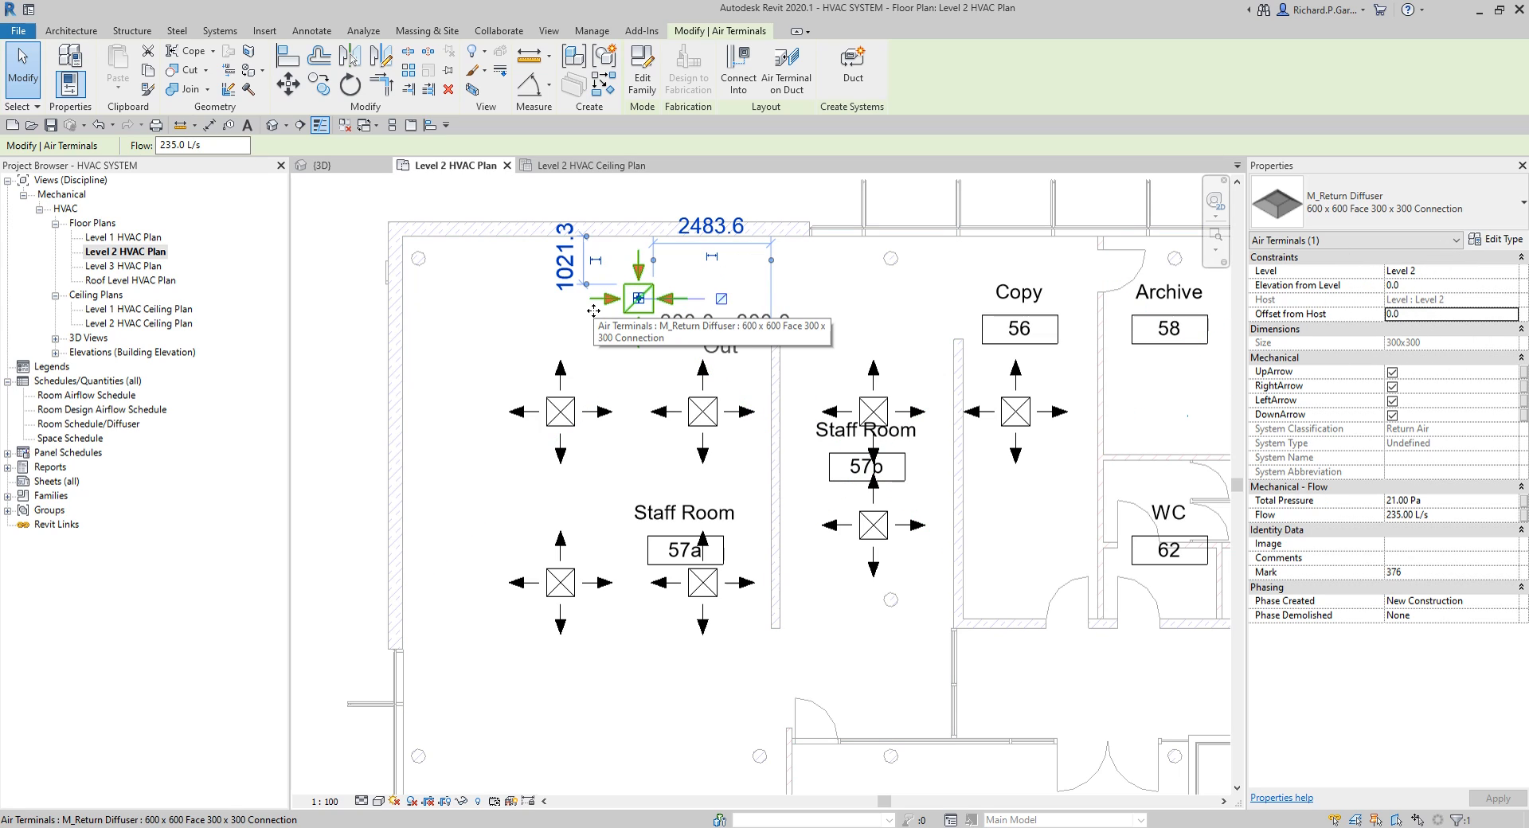
click(1418, 320)
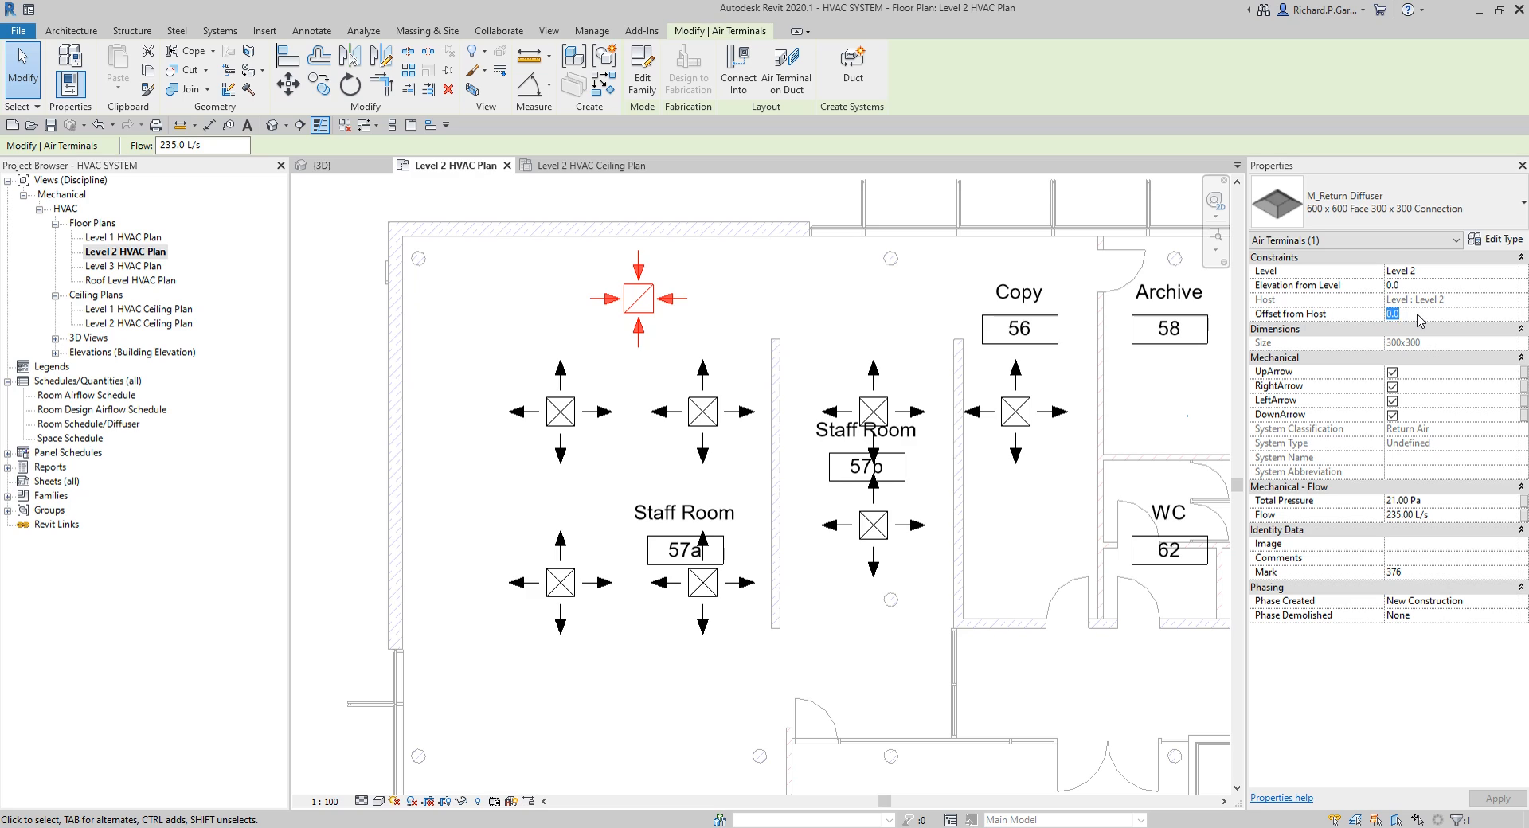
text(24)
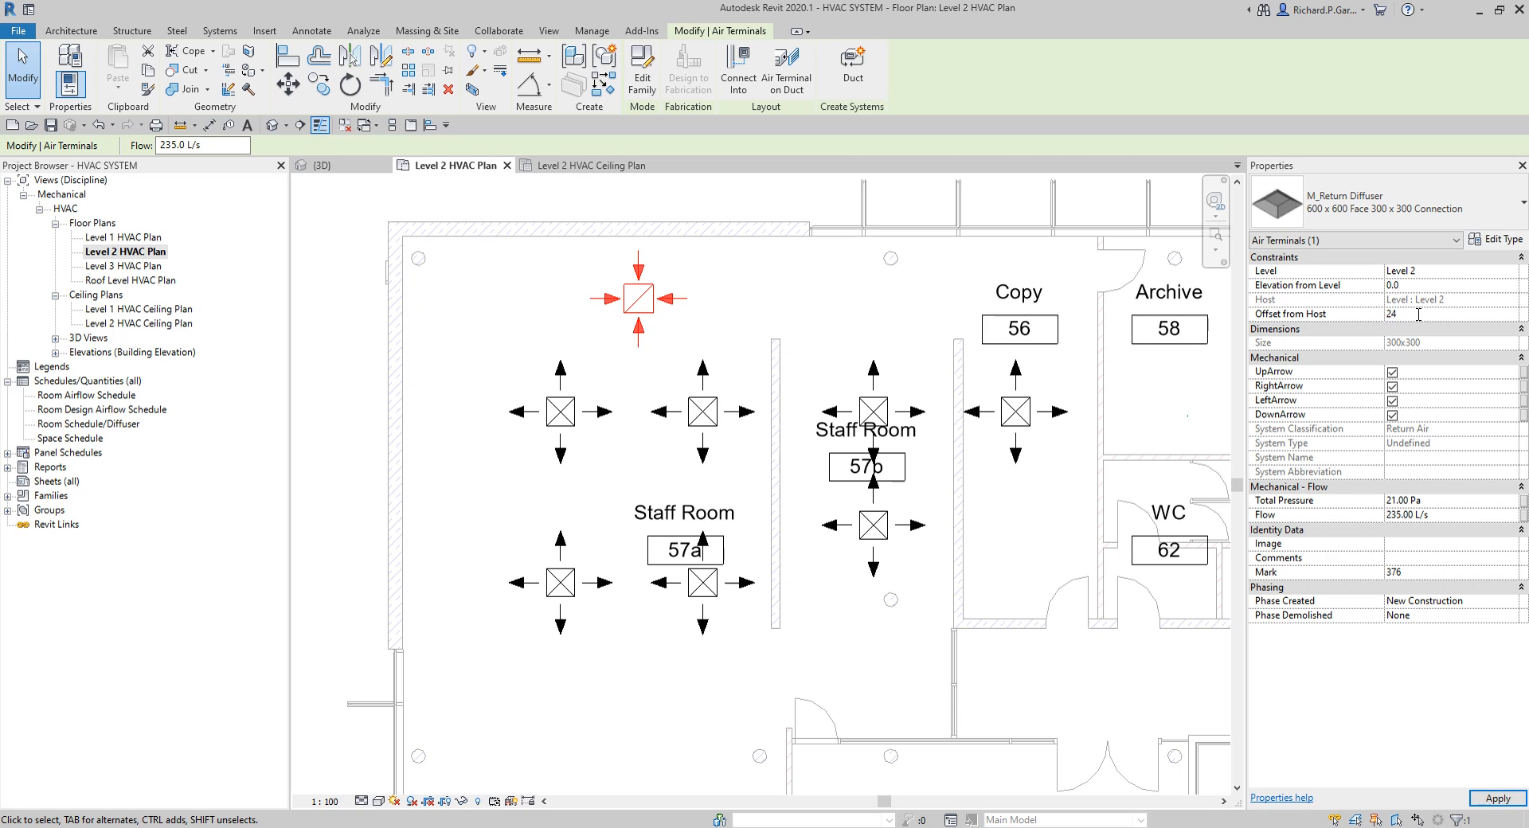
key(Return)
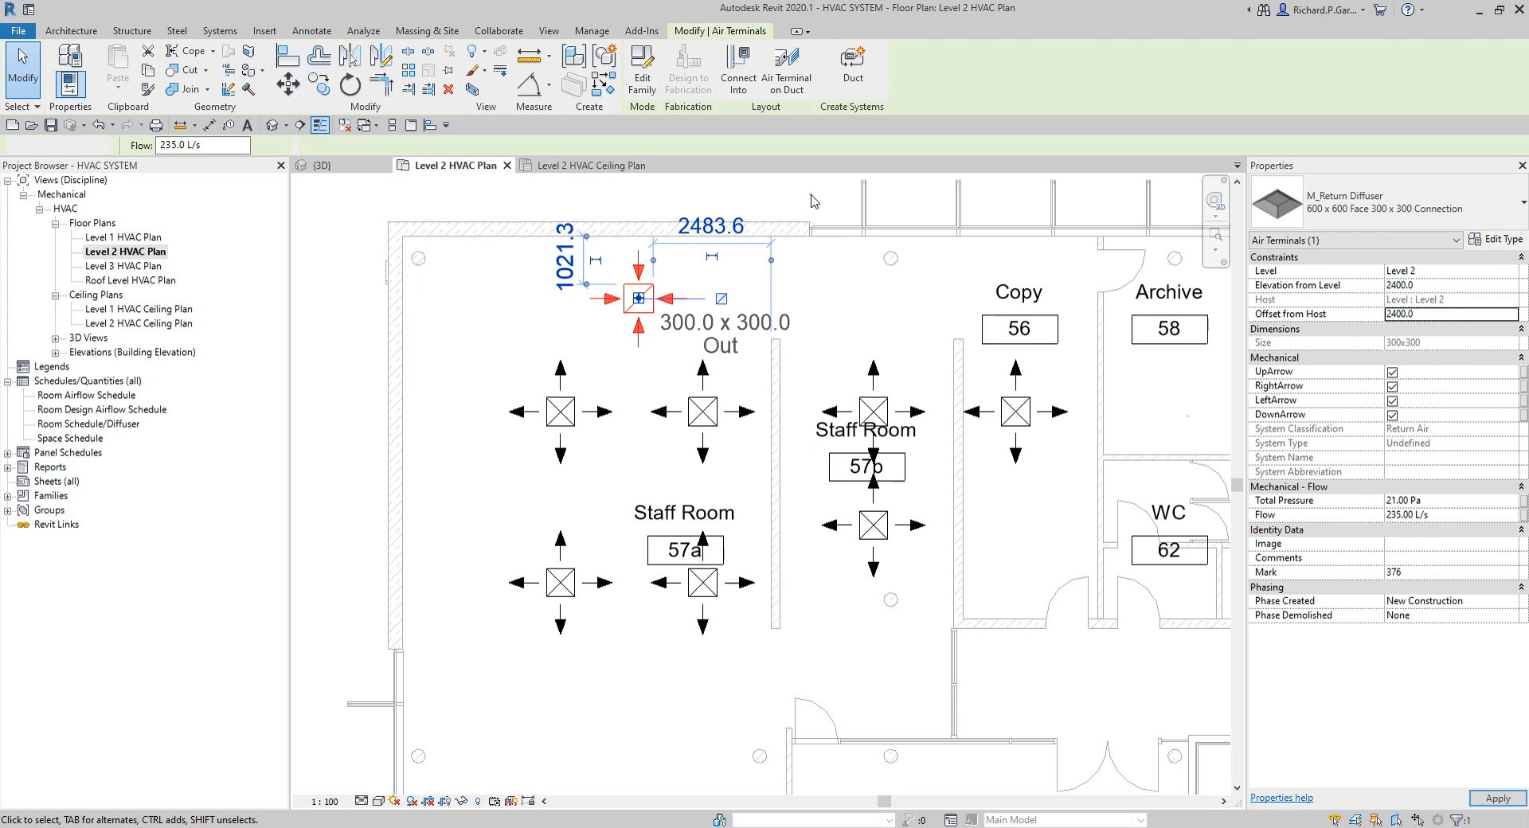
click(811, 194)
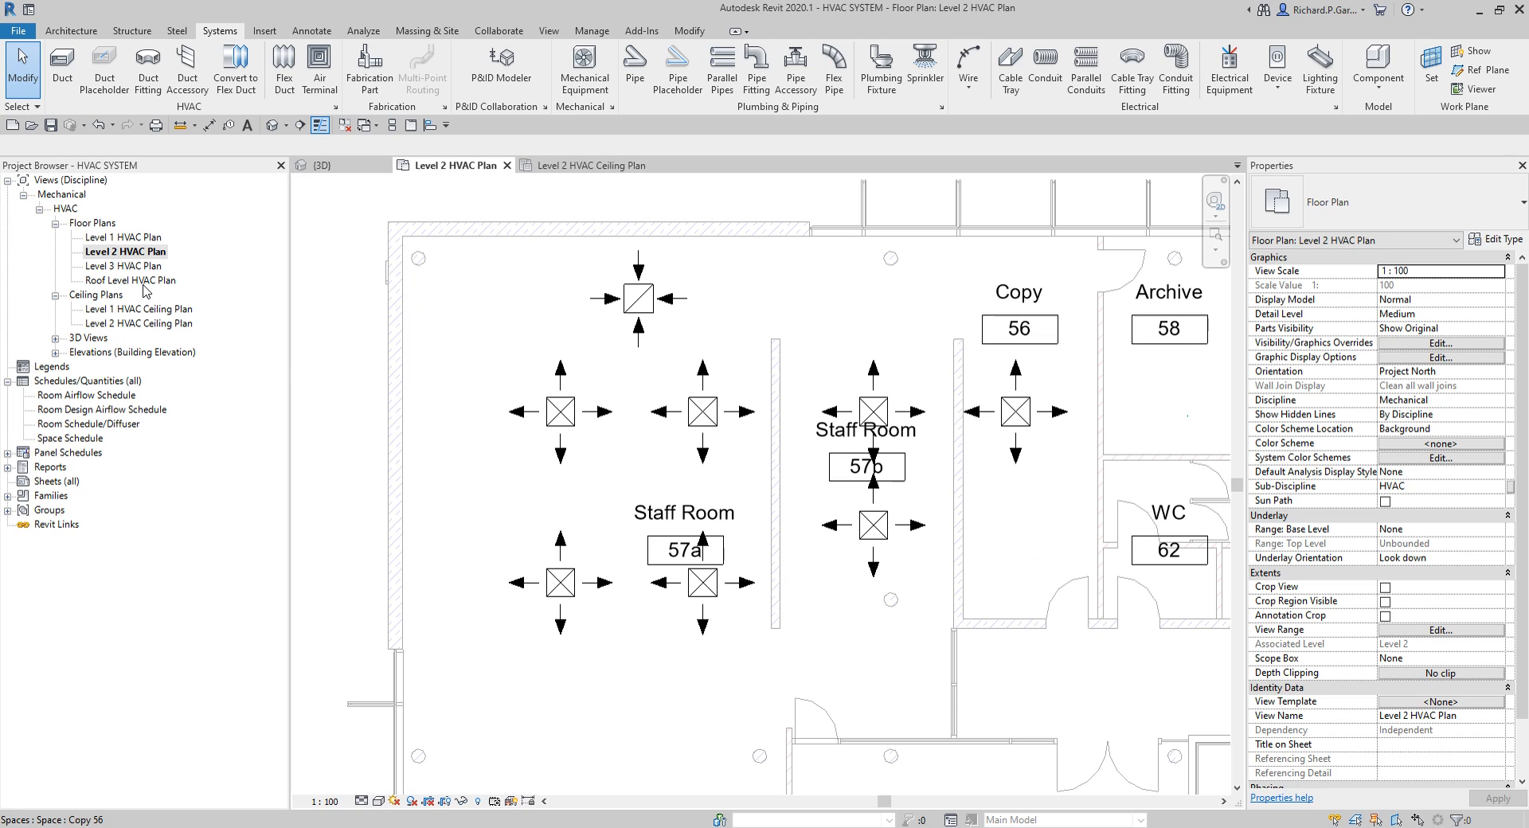
In the Level 2 HVAC Ceiling Plan, align the Staff Room 57a return diffuser's left and lower edges with the ceiling grid lines.
double_click(154, 325)
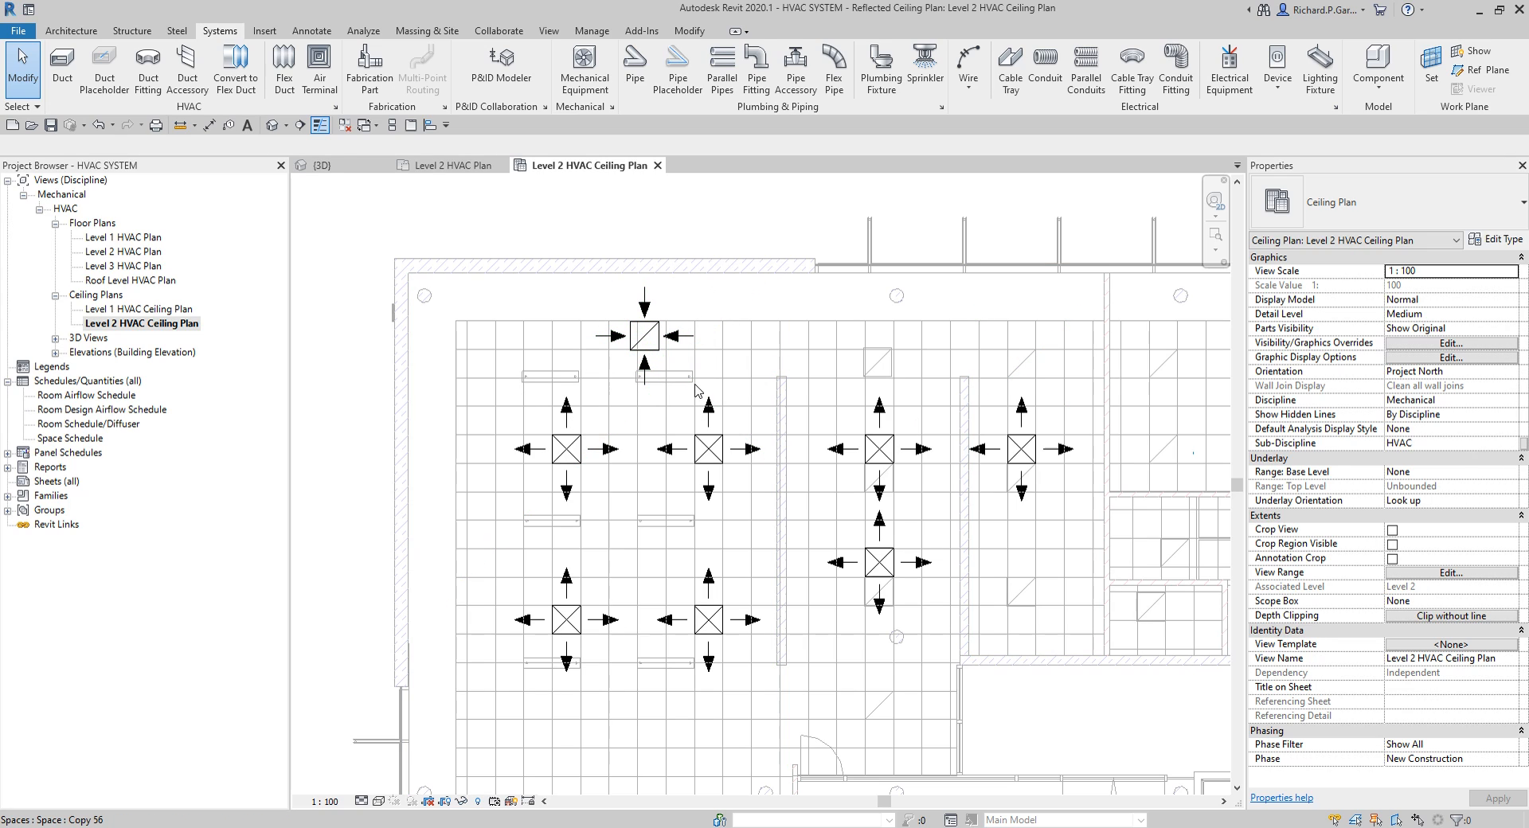
scroll(645, 335, up, 3)
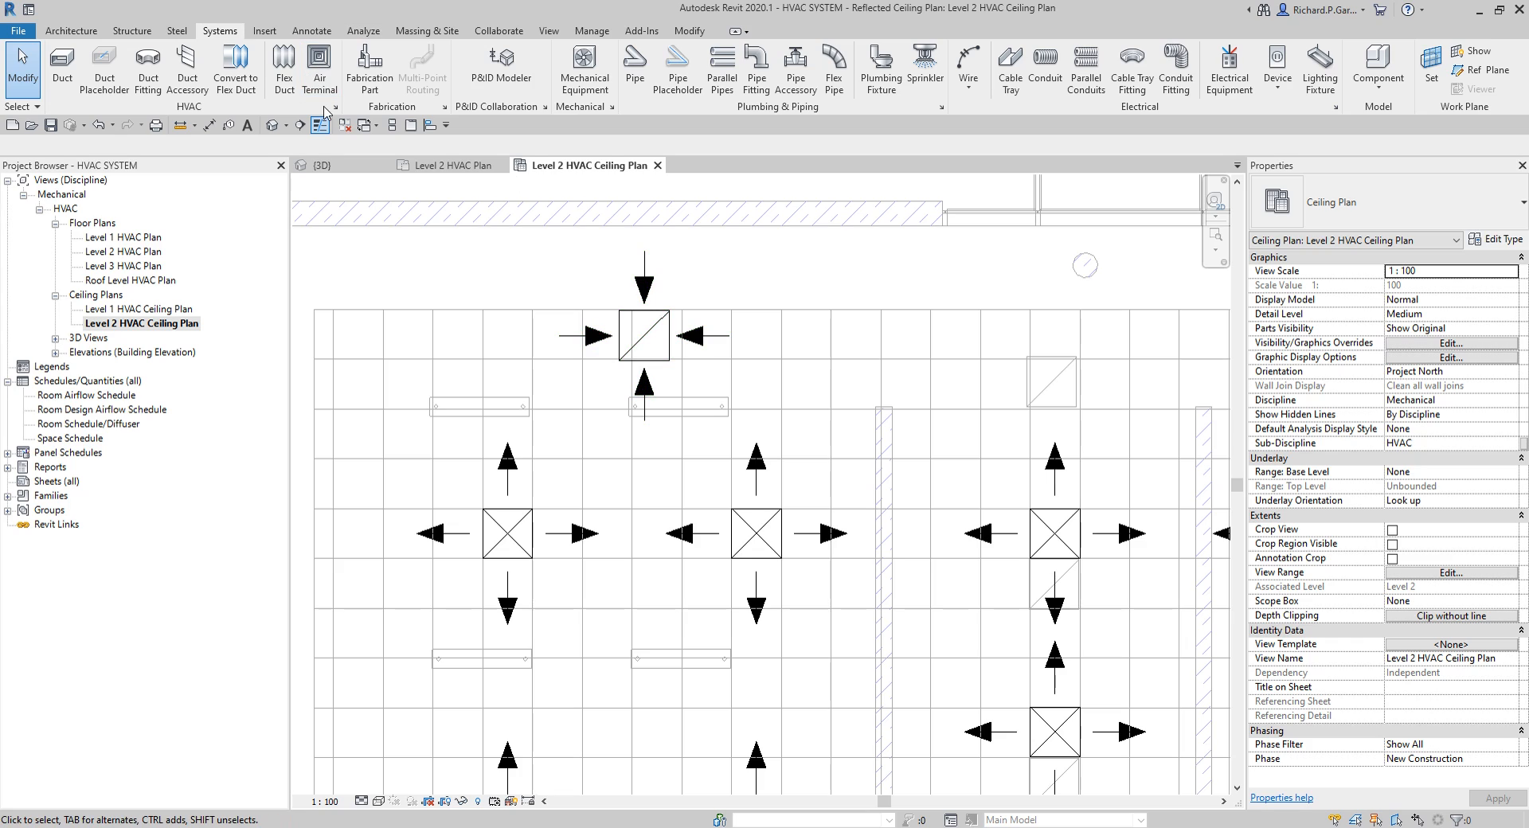
click(345, 128)
click(430, 126)
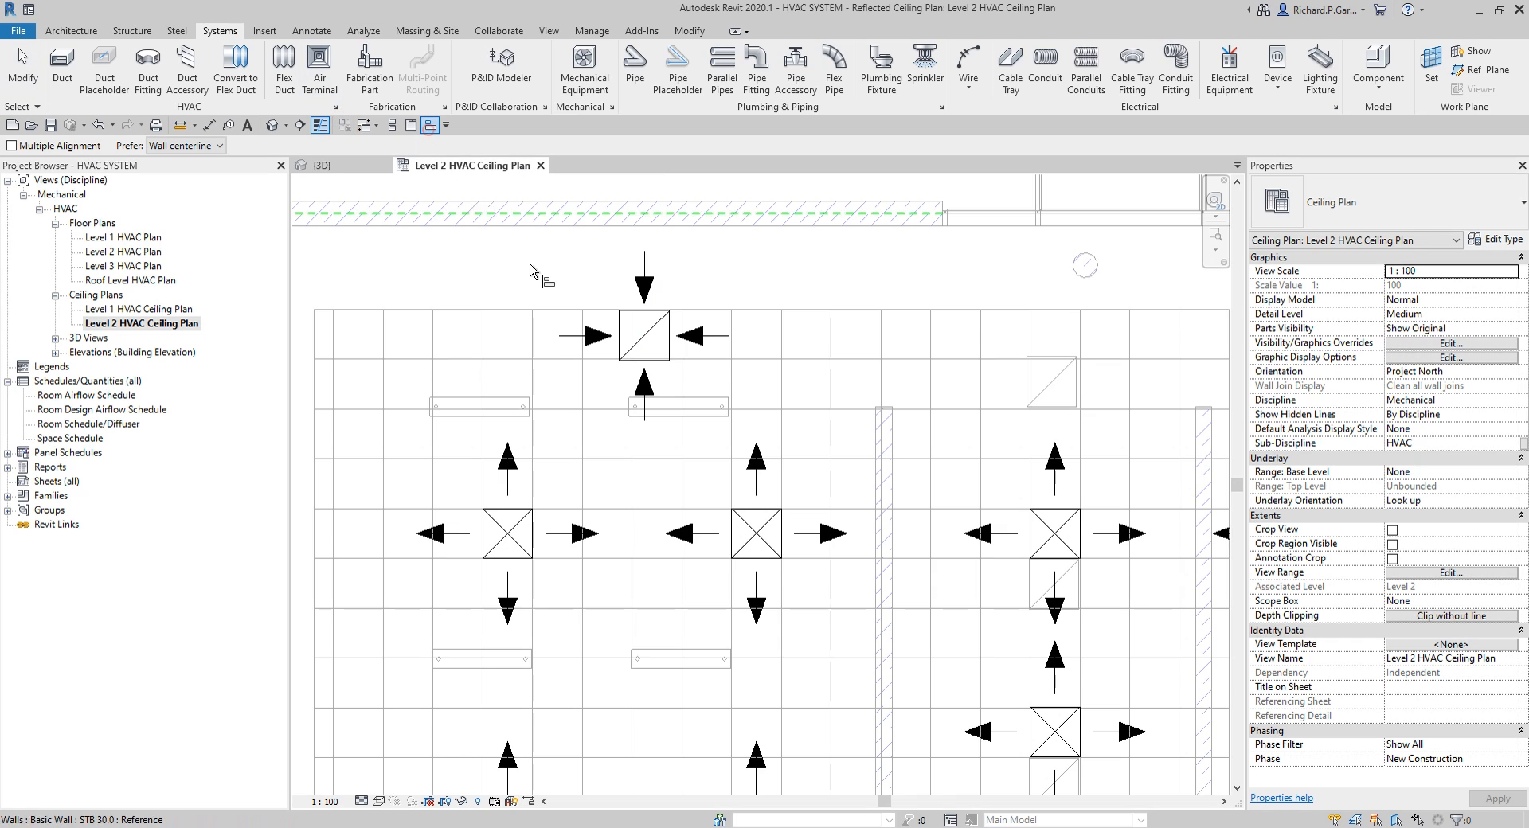
click(580, 355)
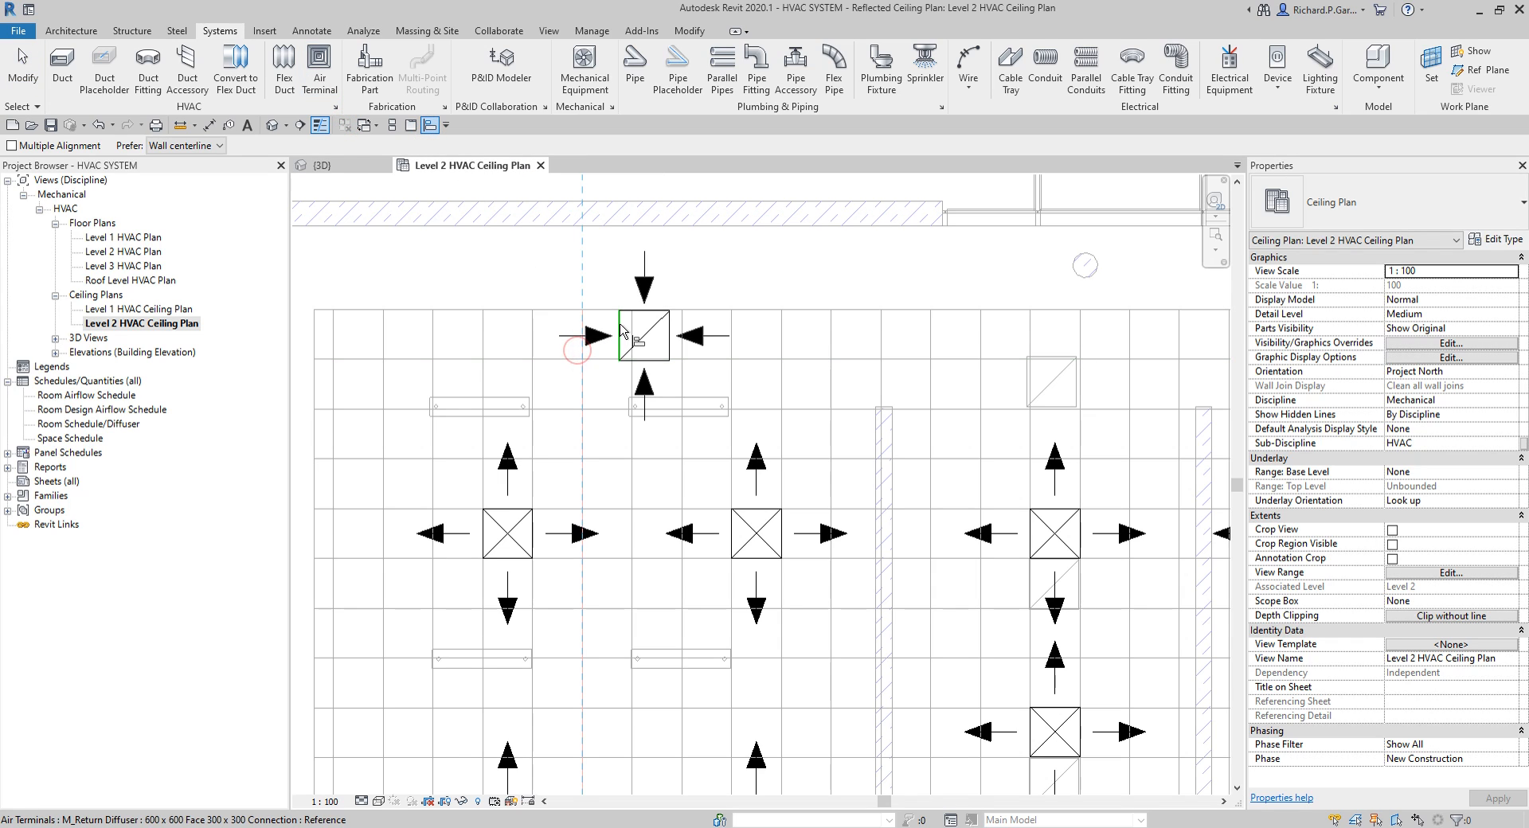
click(620, 339)
click(655, 370)
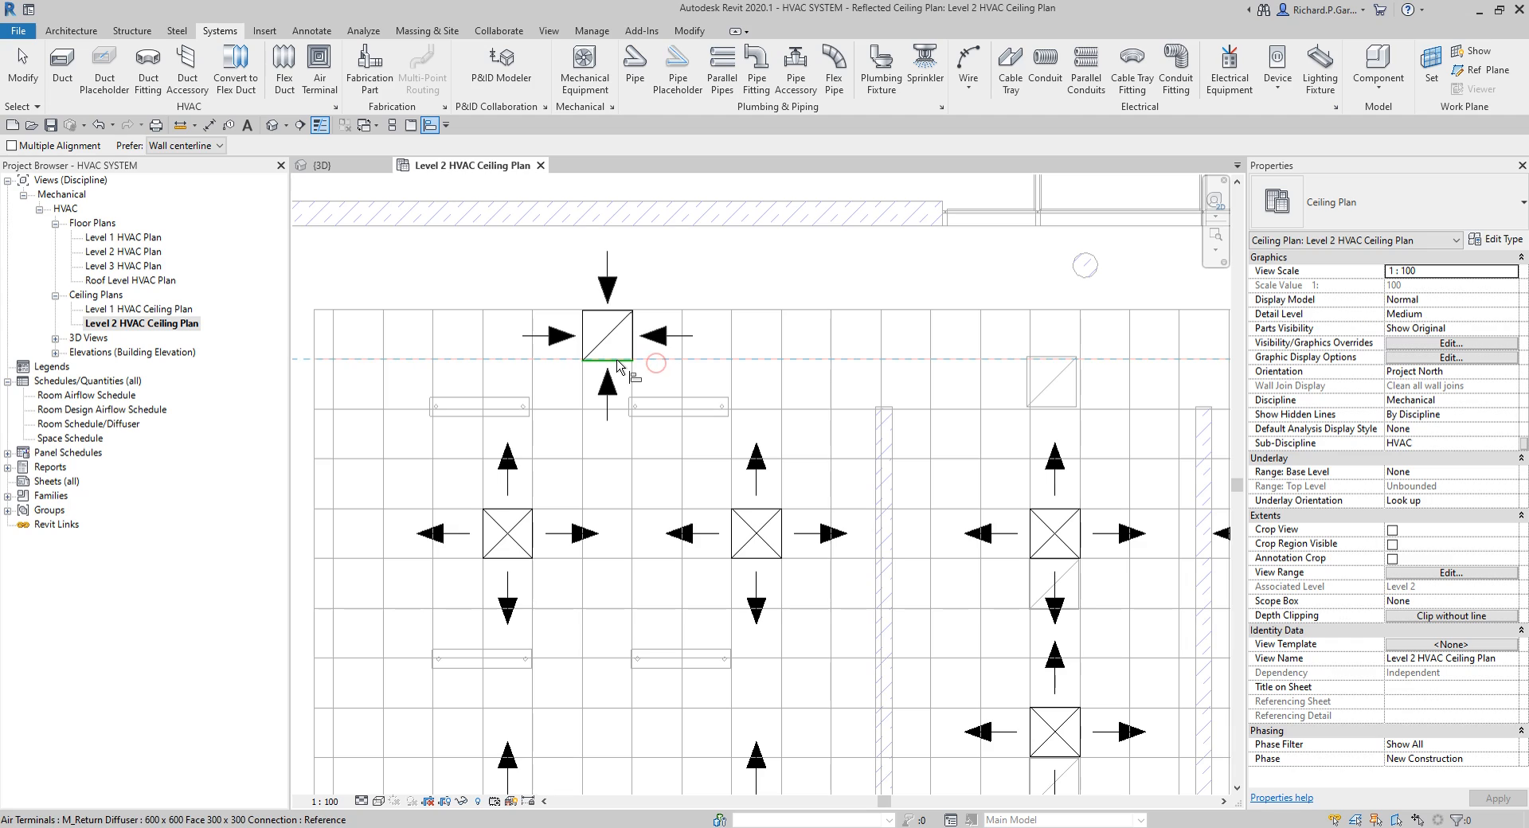
click(641, 354)
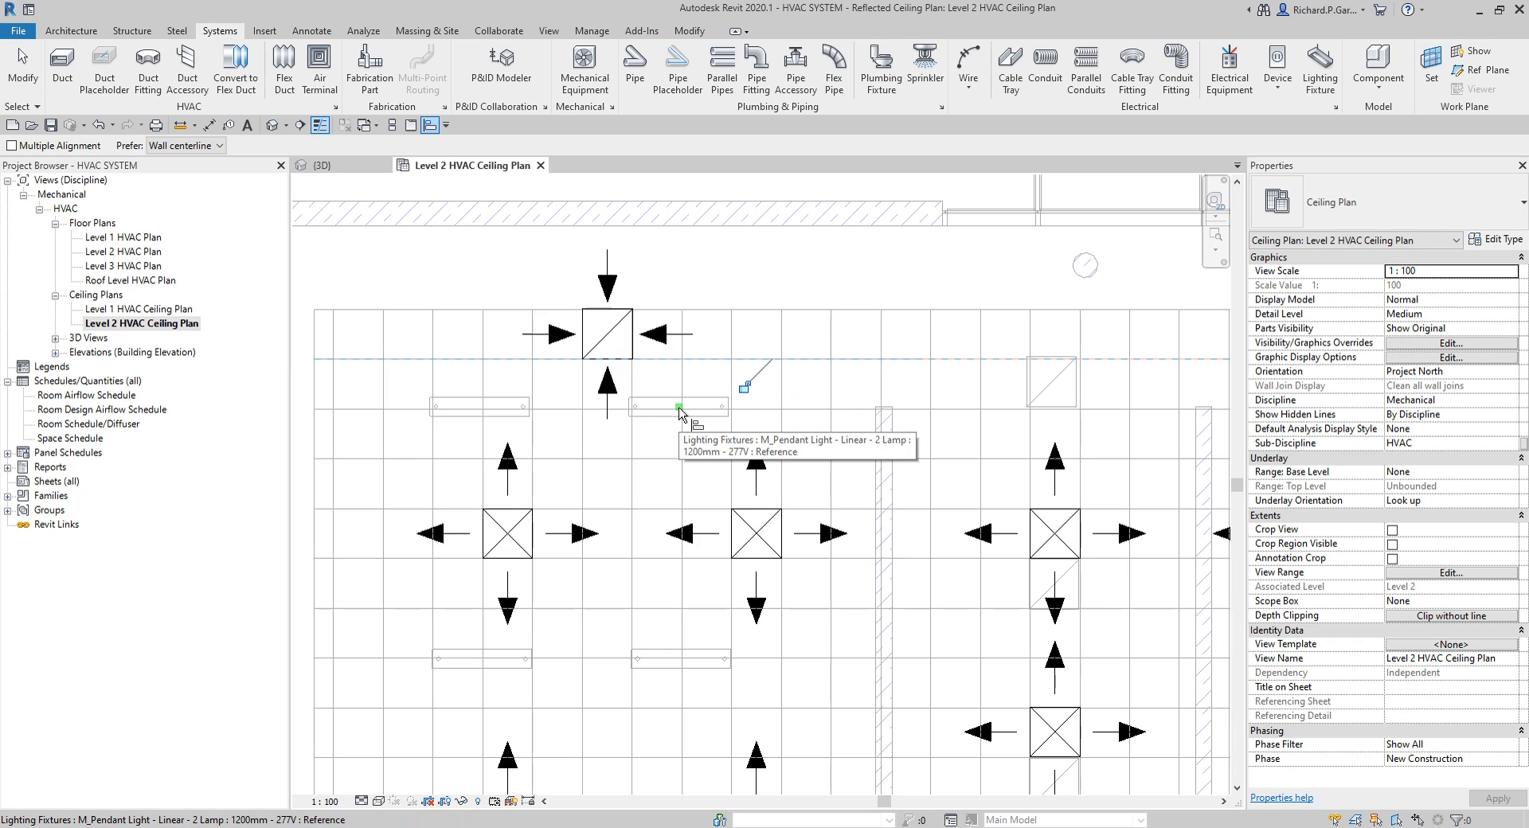
Align the Staff Room 57a return diffuser one grid tile lower and one tile further left, and end the alignment.
scroll(582, 389, up, 3)
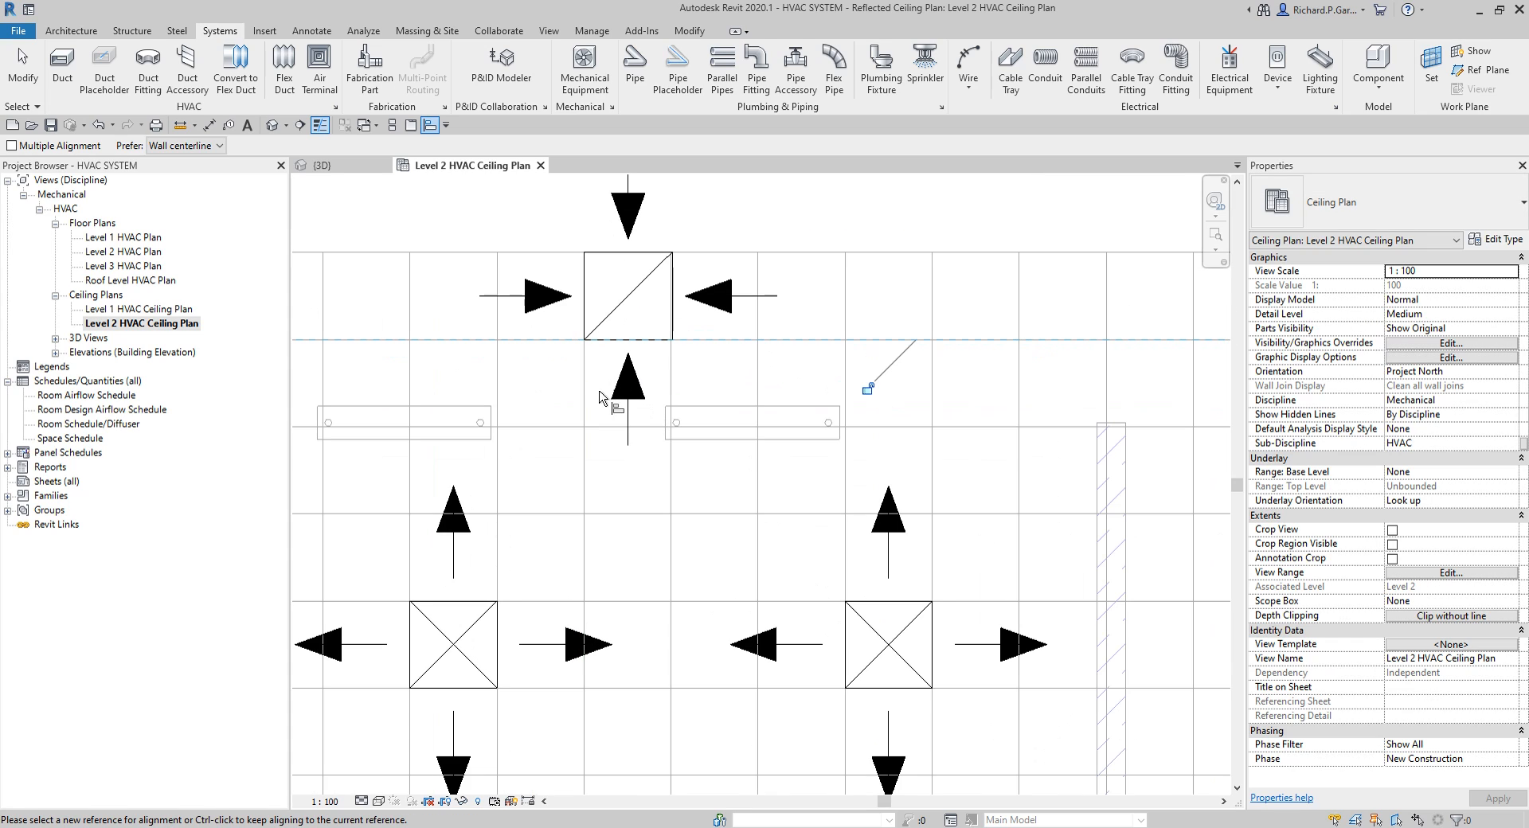
click(584, 341)
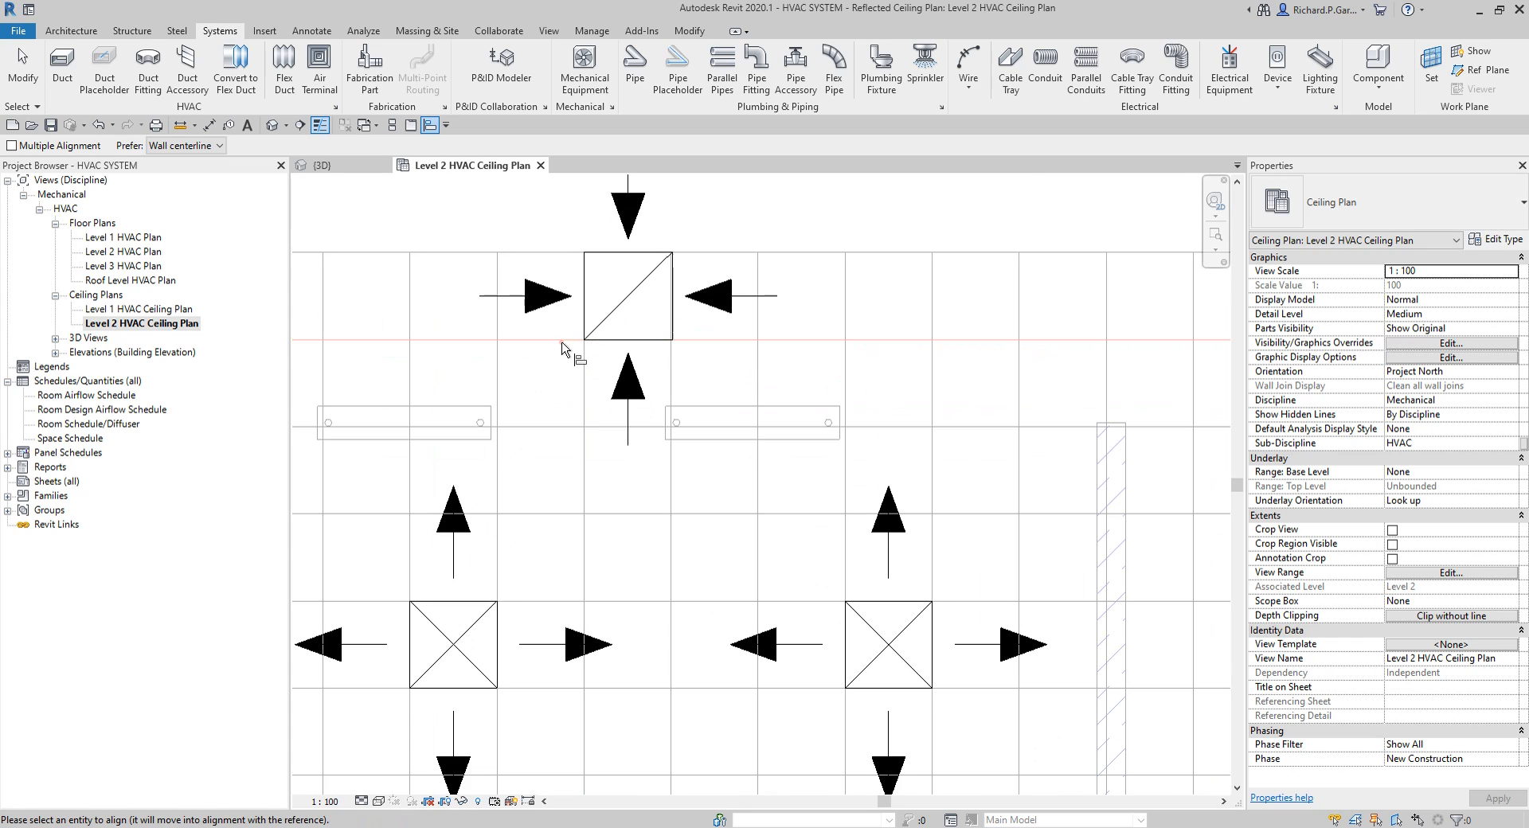
click(607, 253)
click(497, 350)
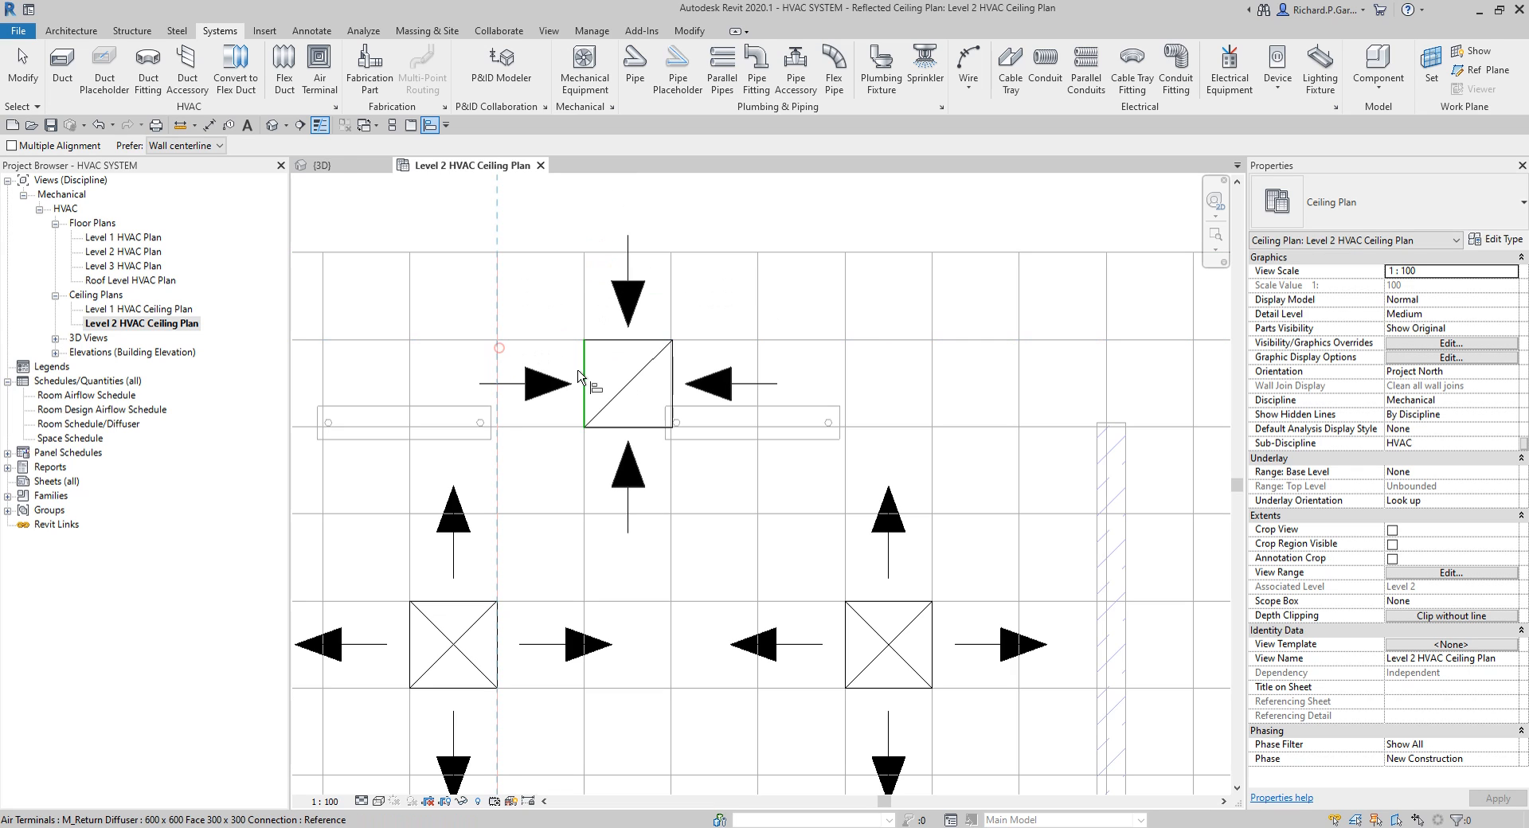
click(584, 376)
middle_drag(586, 442, 677, 444)
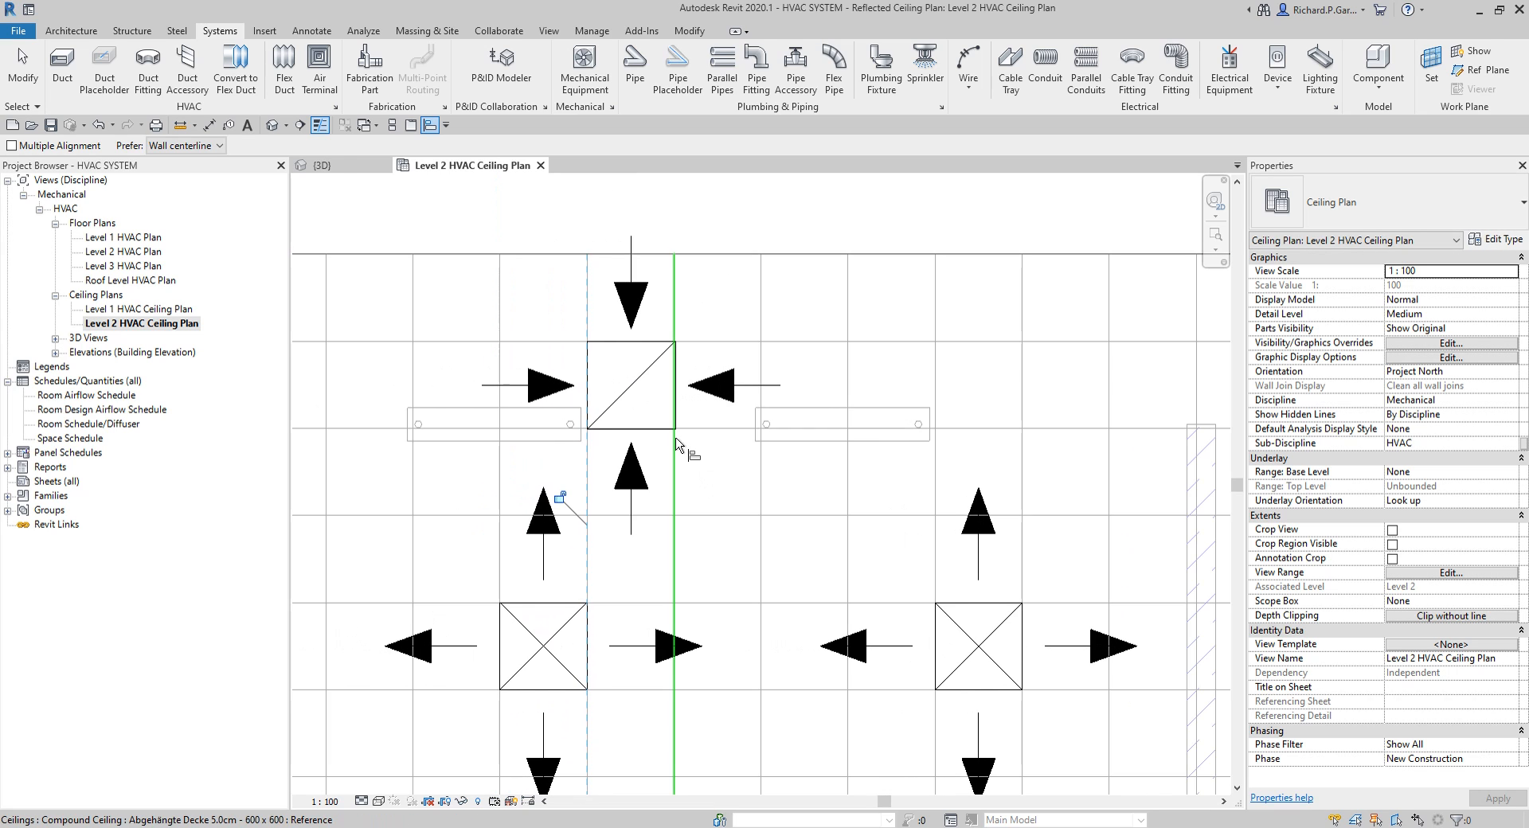
scroll(676, 444, down, 5)
key(Escape)
key(Escape)
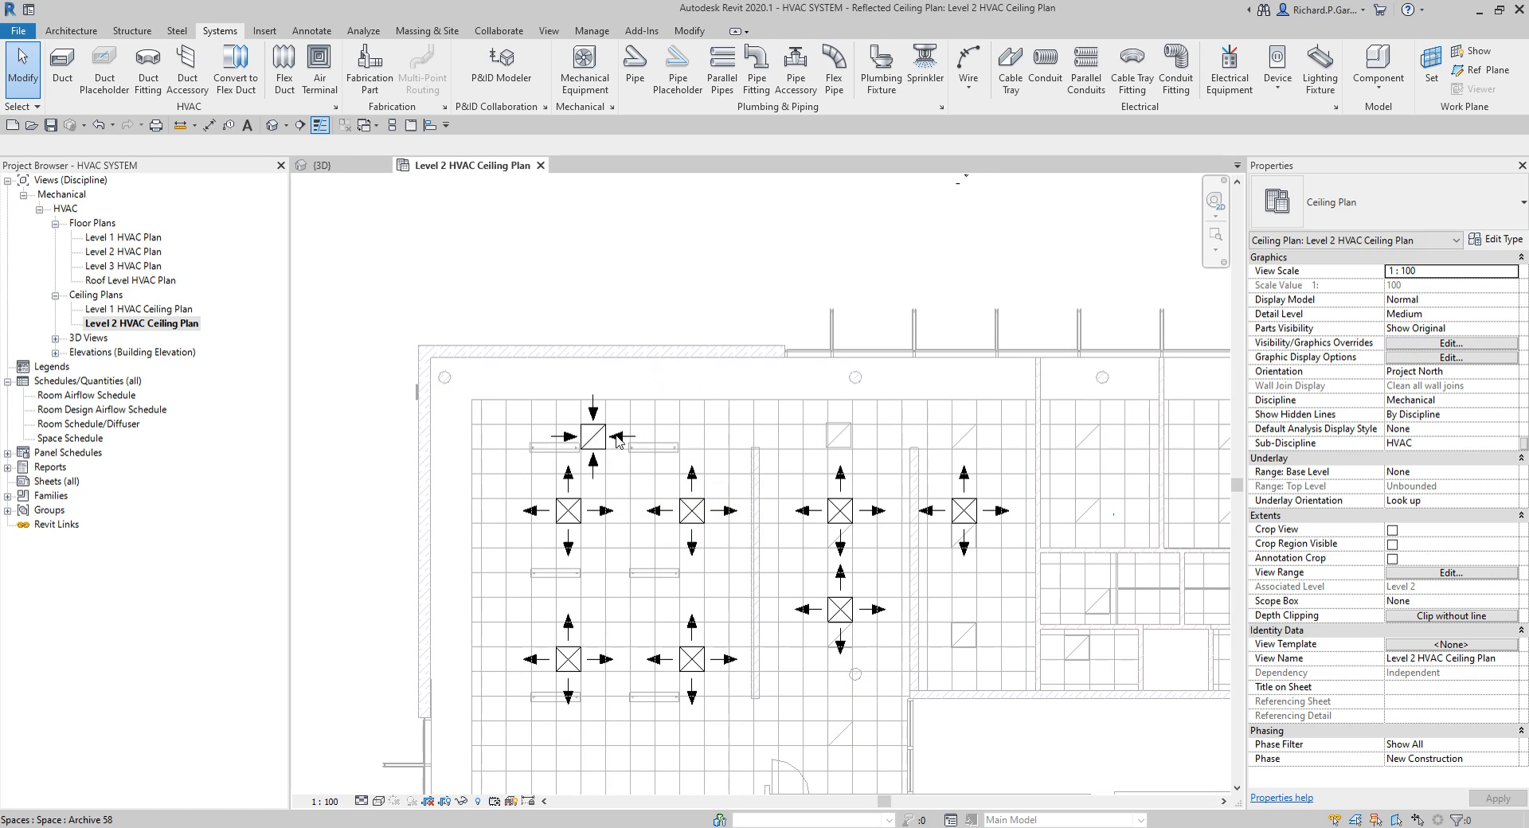
Copy the Staff Room 57a return diffuser into the upper left of Staff Room 57b, level with the original and on the ceiling grid.
scroll(619, 442, up, 2)
click(590, 445)
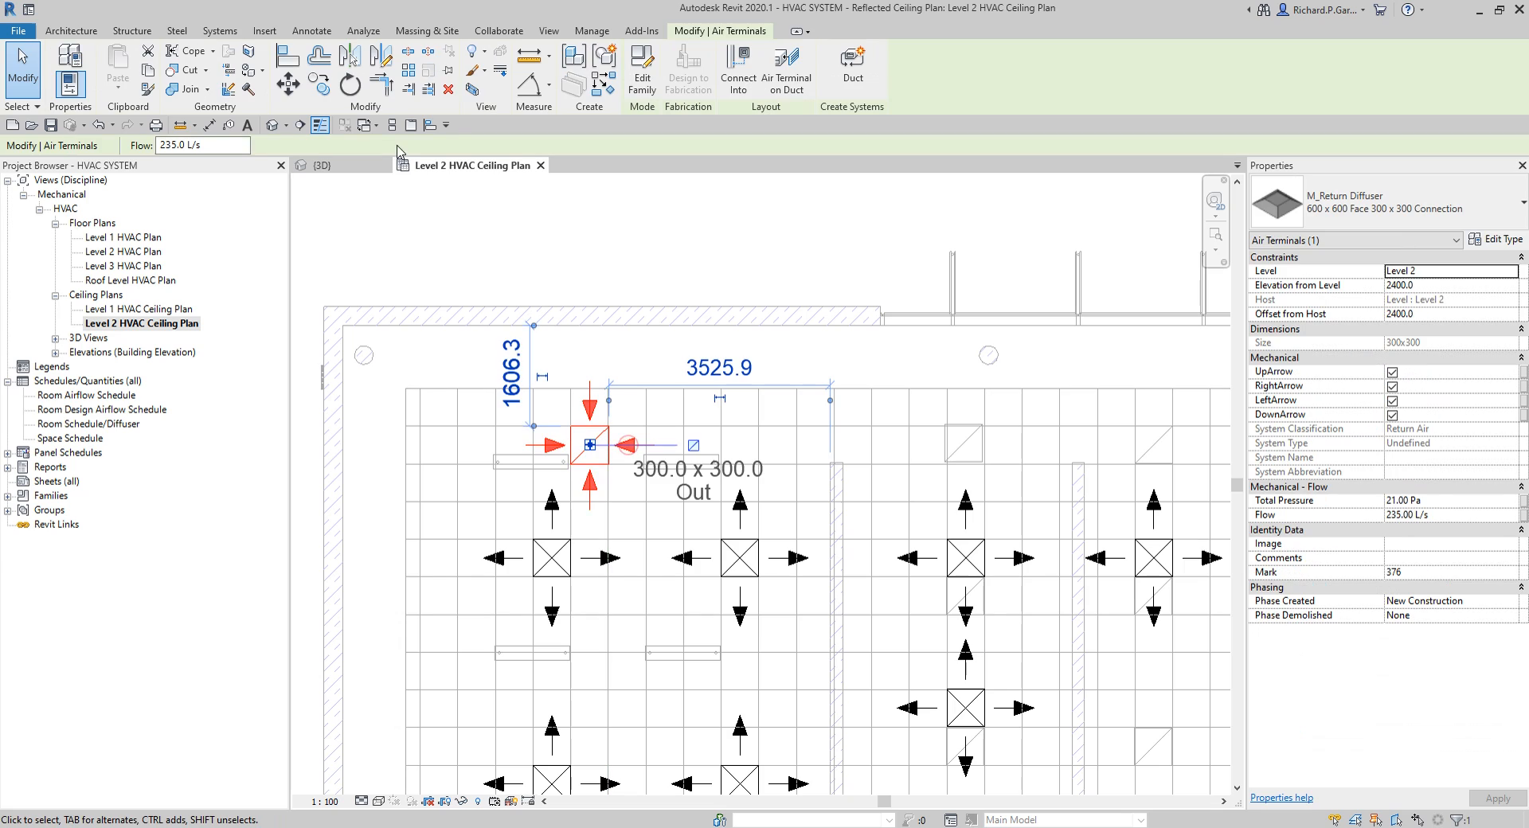
click(318, 83)
scroll(586, 415, up, 1)
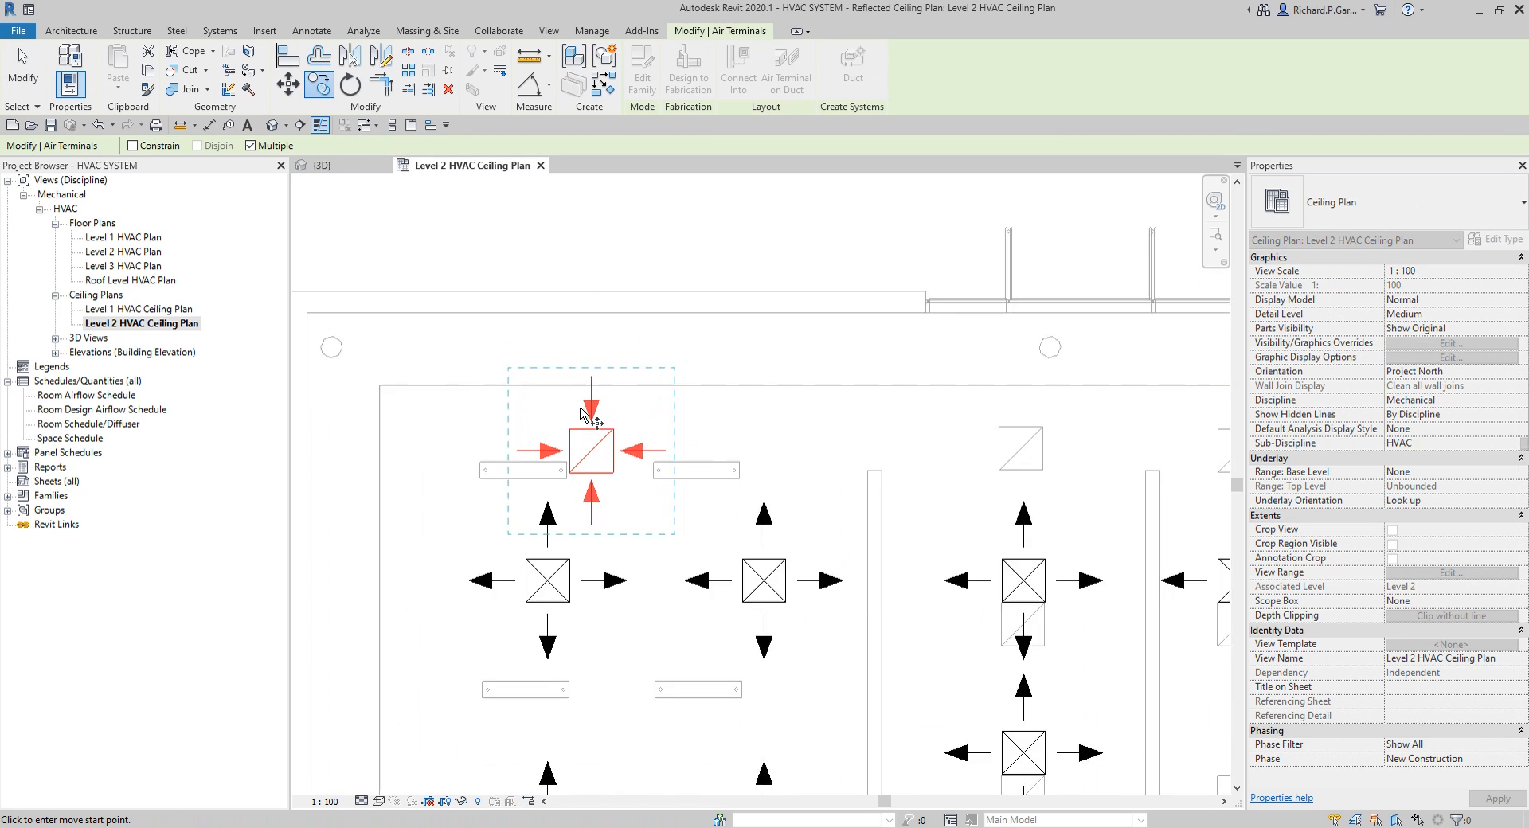
scroll(584, 413, up, 1)
click(579, 435)
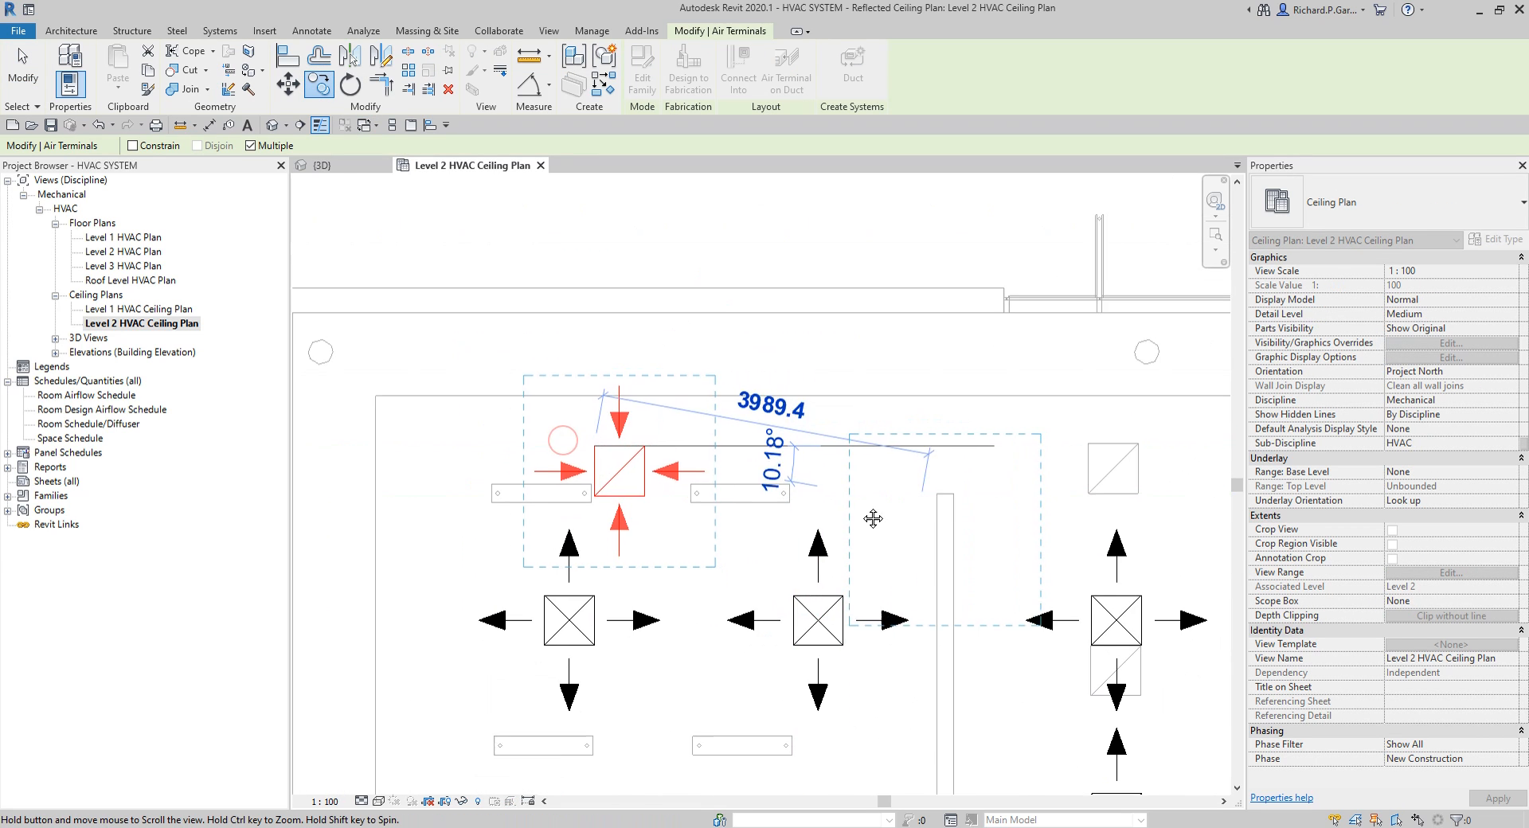
middle_drag(873, 518, 632, 471)
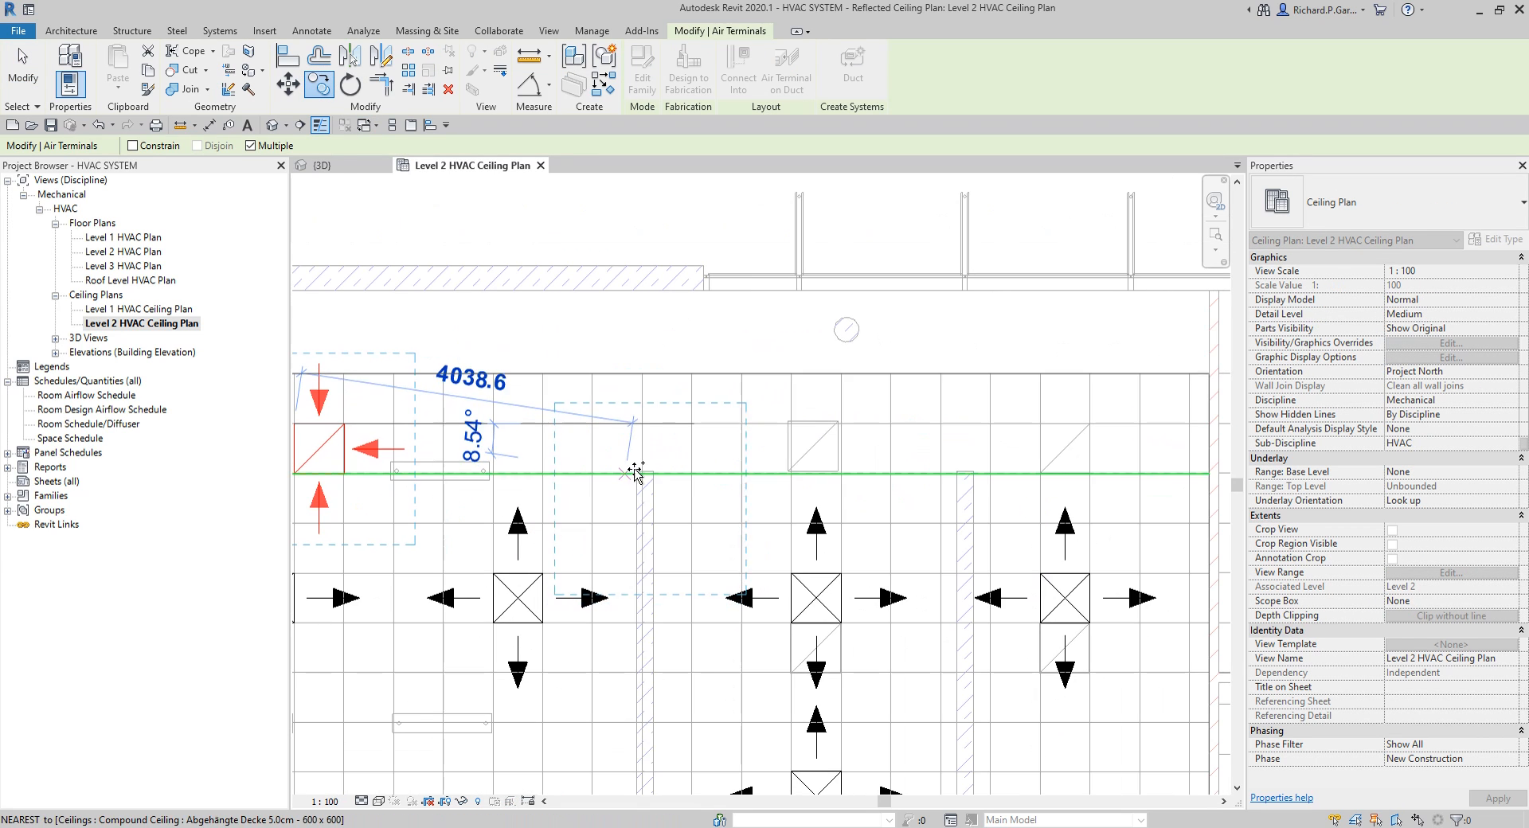
click(693, 425)
scroll(675, 473, down, 3)
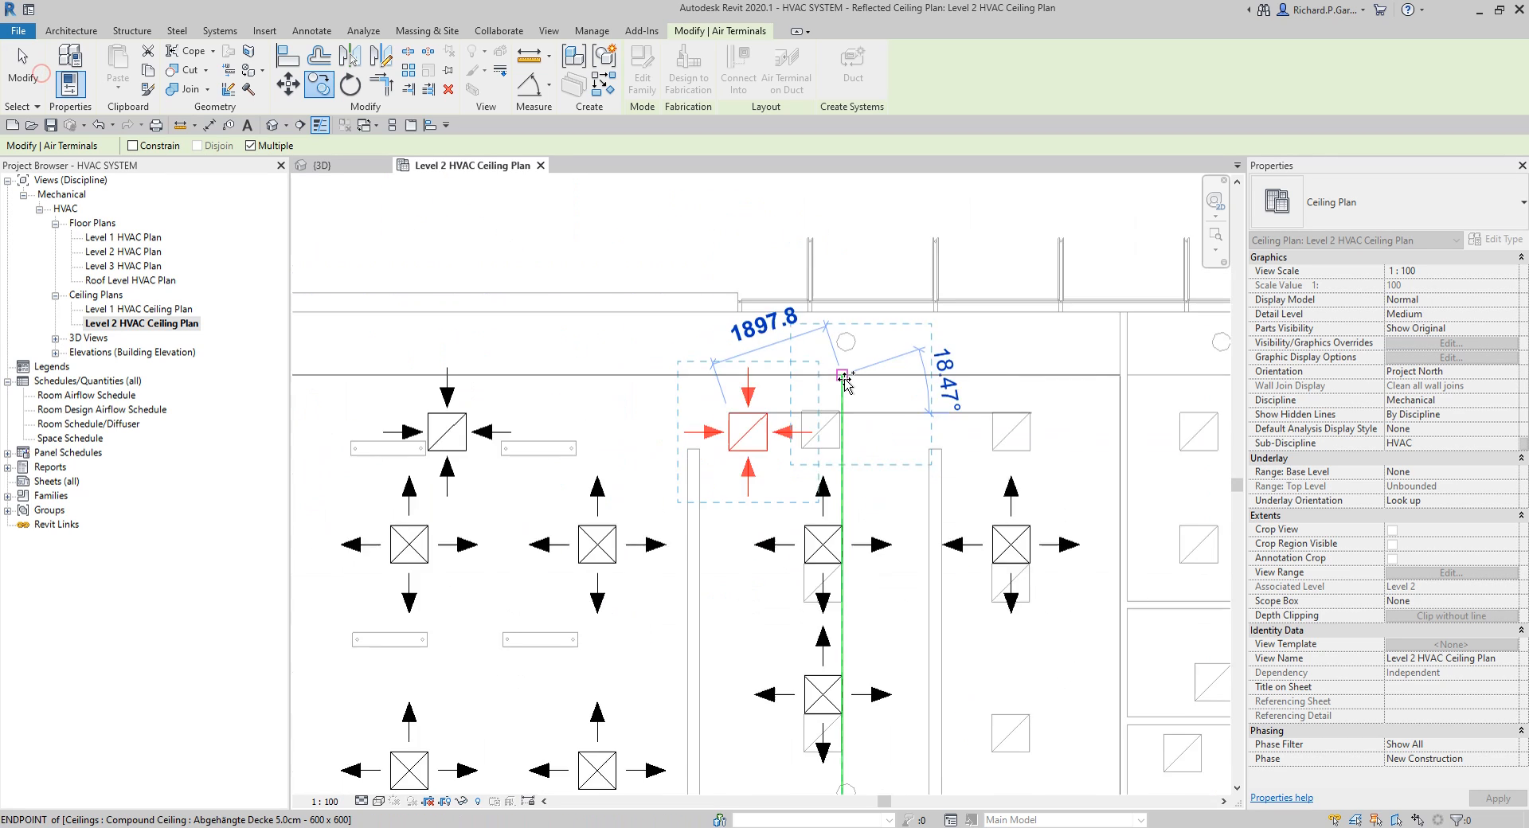
key(Escape)
key(Escape)
Move the two upper supply diffusers in Staff Room 57a down by one ceiling grid tile and deselect them.
scroll(938, 460, down, 3)
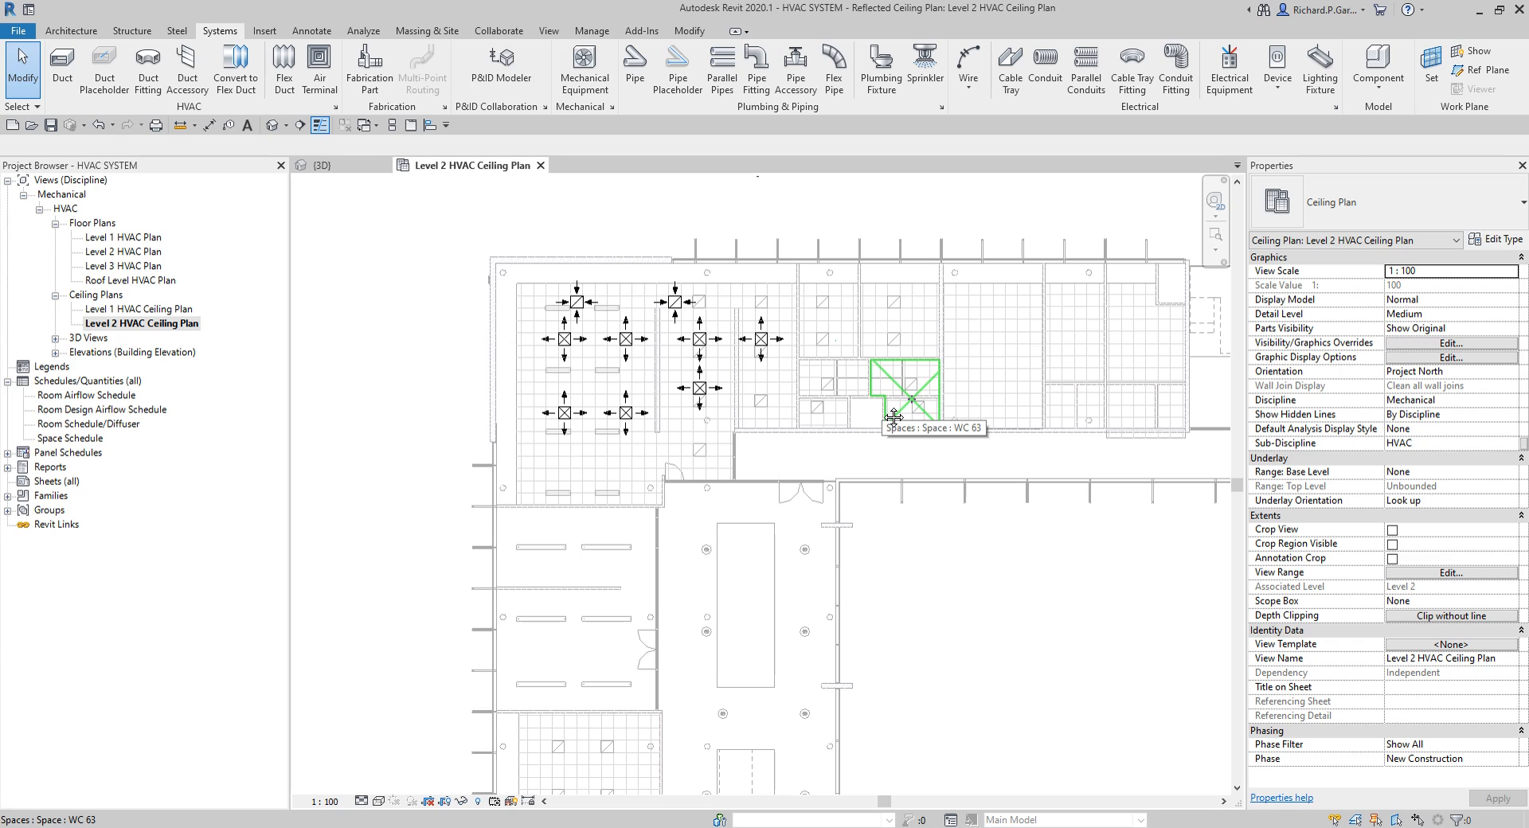
scroll(567, 368, up, 3)
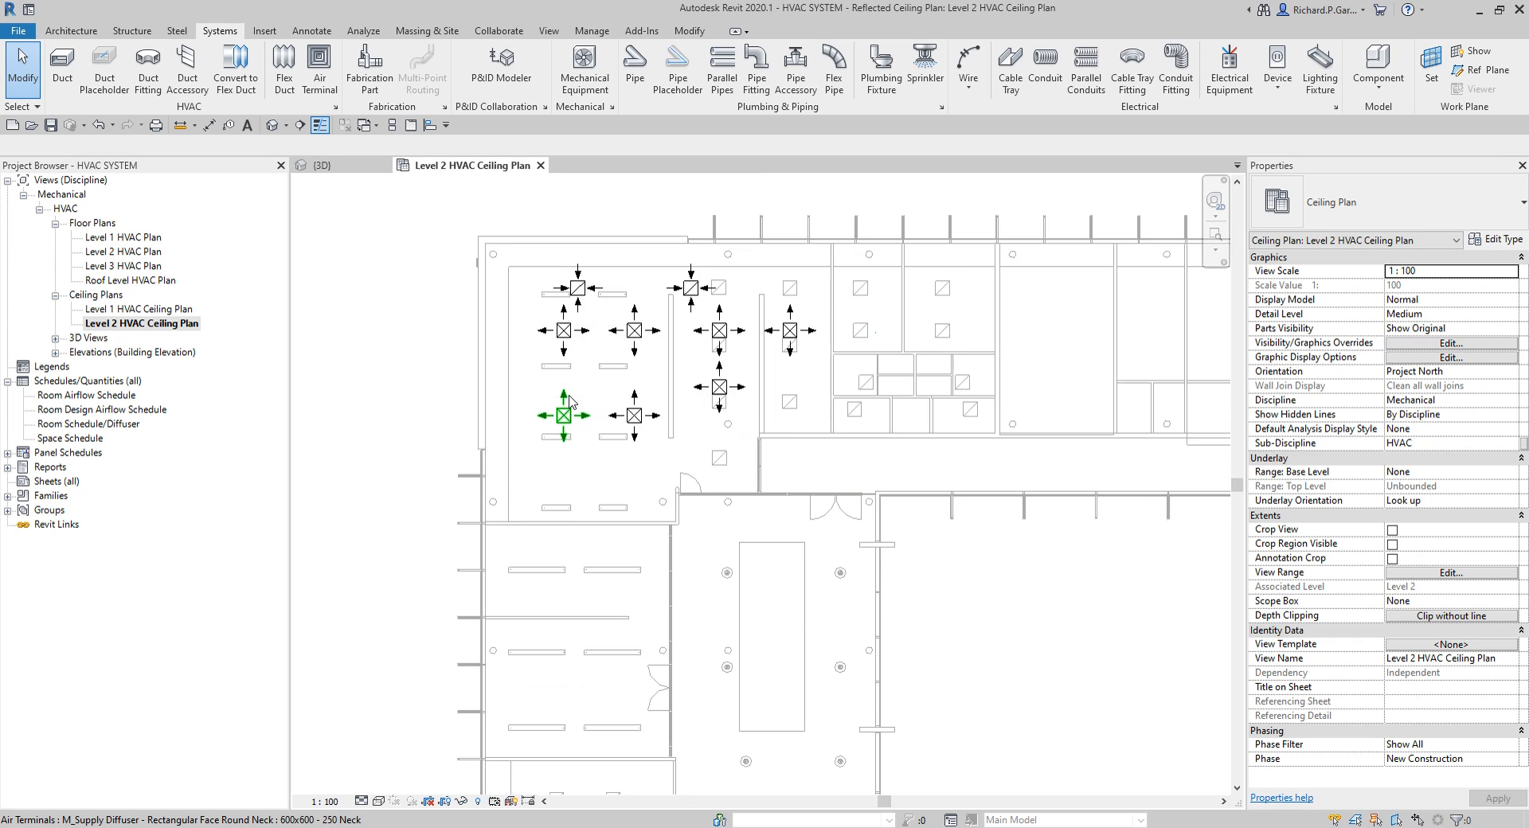
scroll(555, 342, up, 1)
click(566, 293)
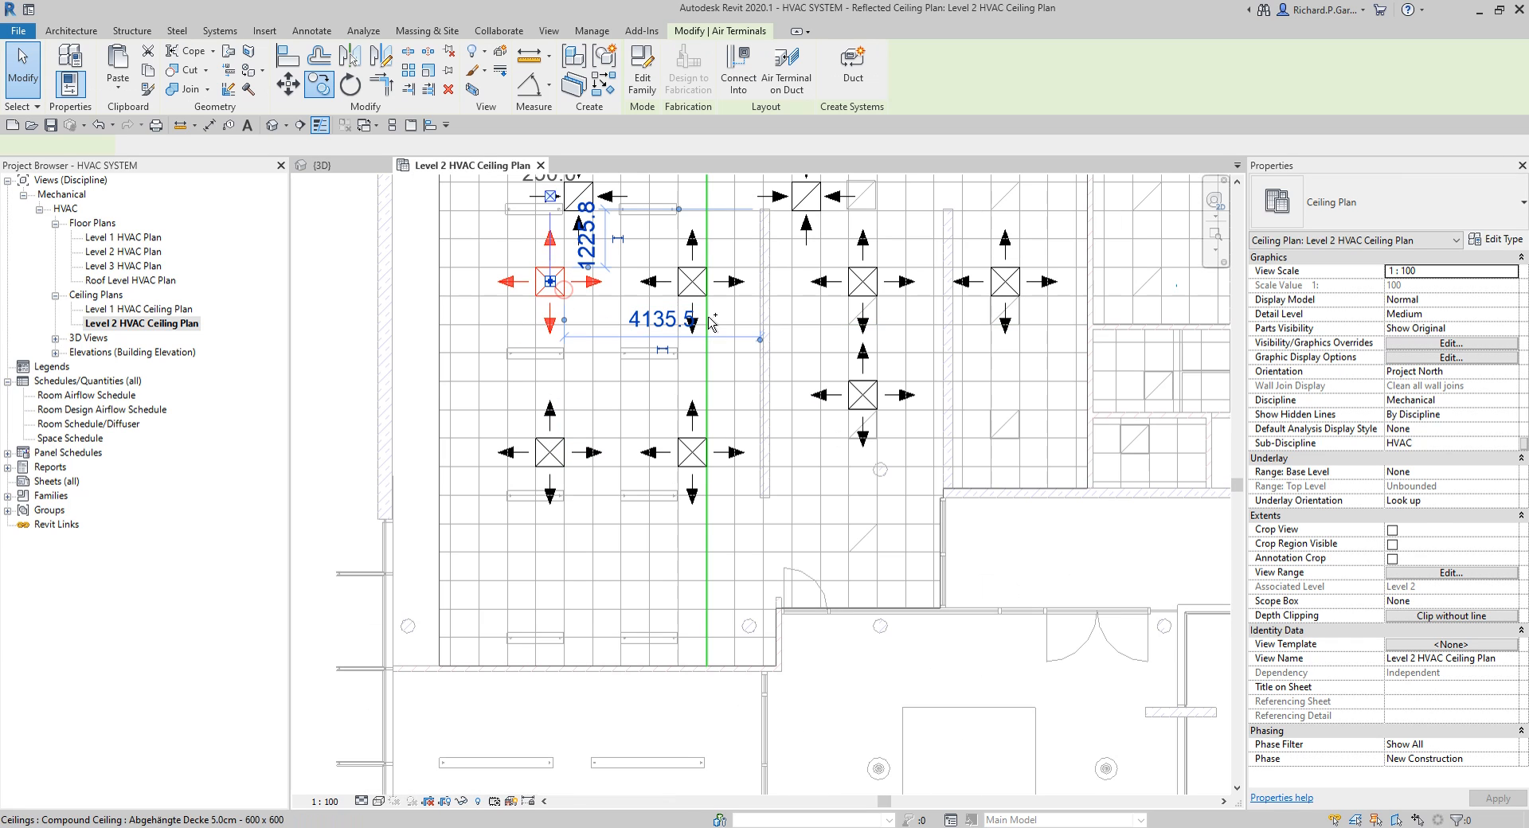
ctrl+click(694, 300)
click(290, 86)
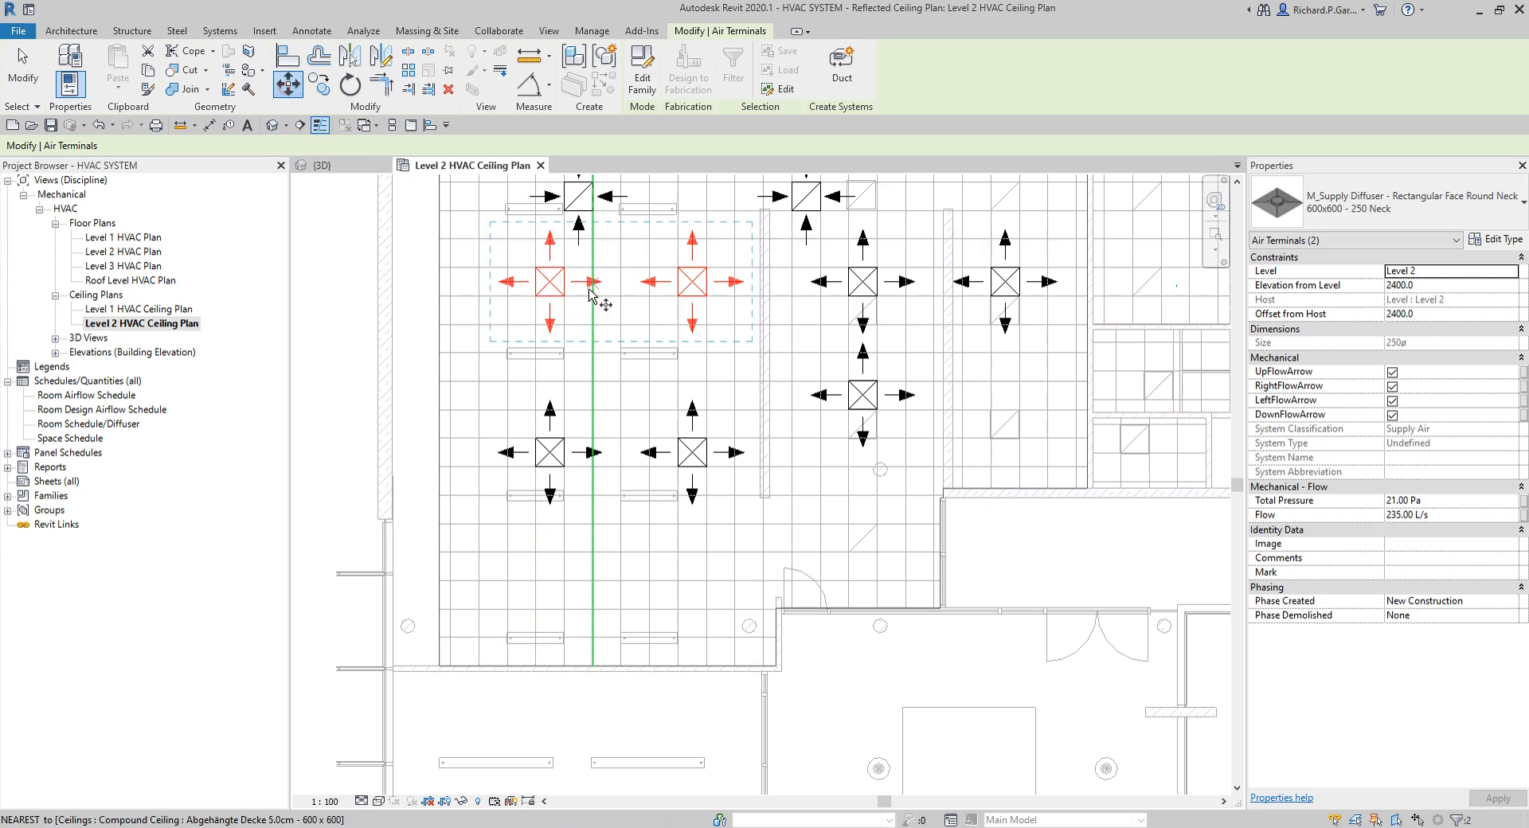
scroll(556, 295, up, 2)
click(554, 253)
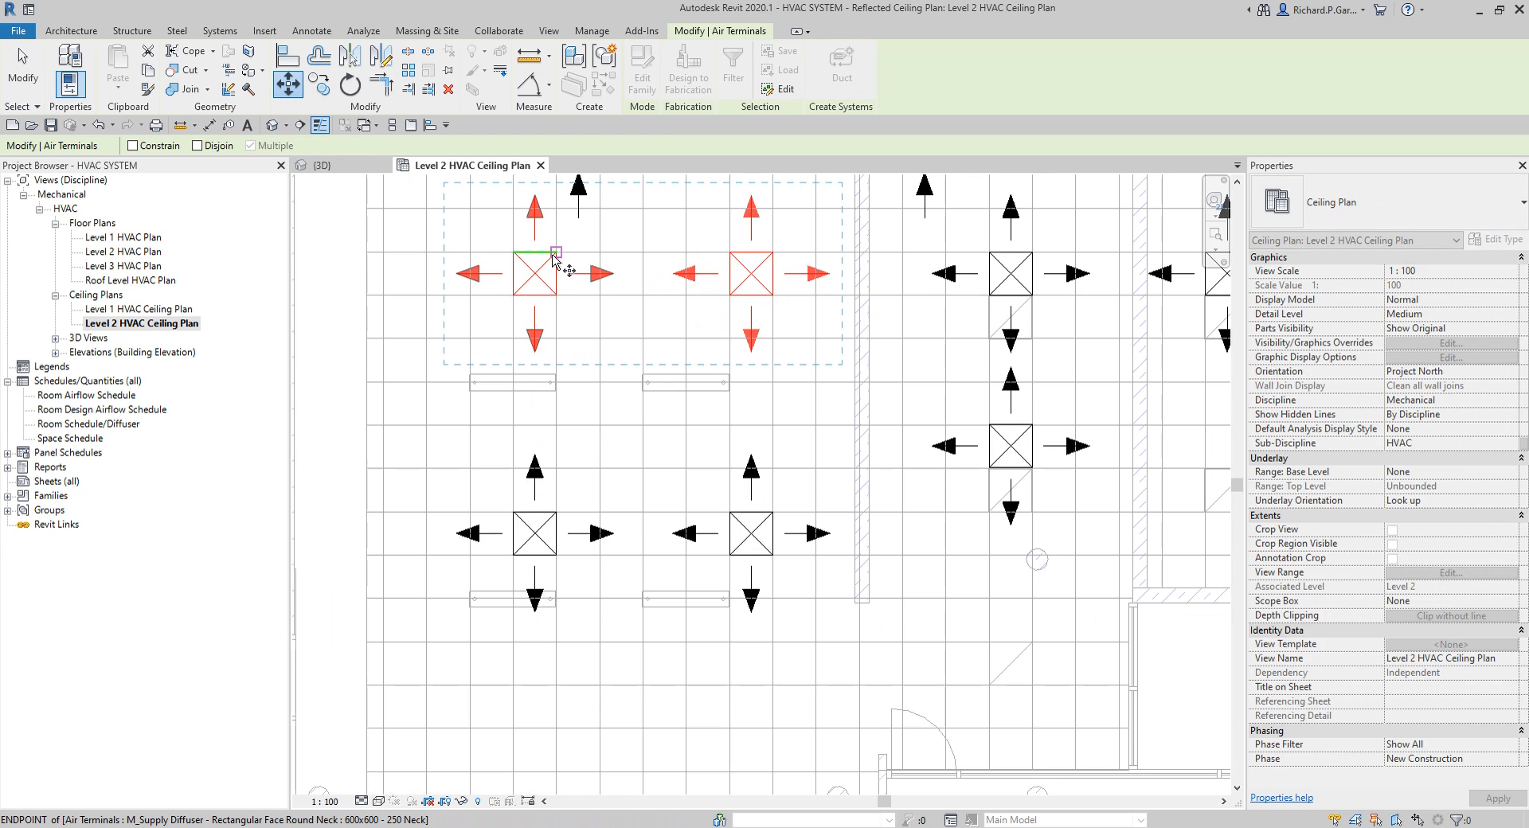
click(557, 296)
scroll(651, 376, down, 4)
middle_drag(778, 519, 790, 457)
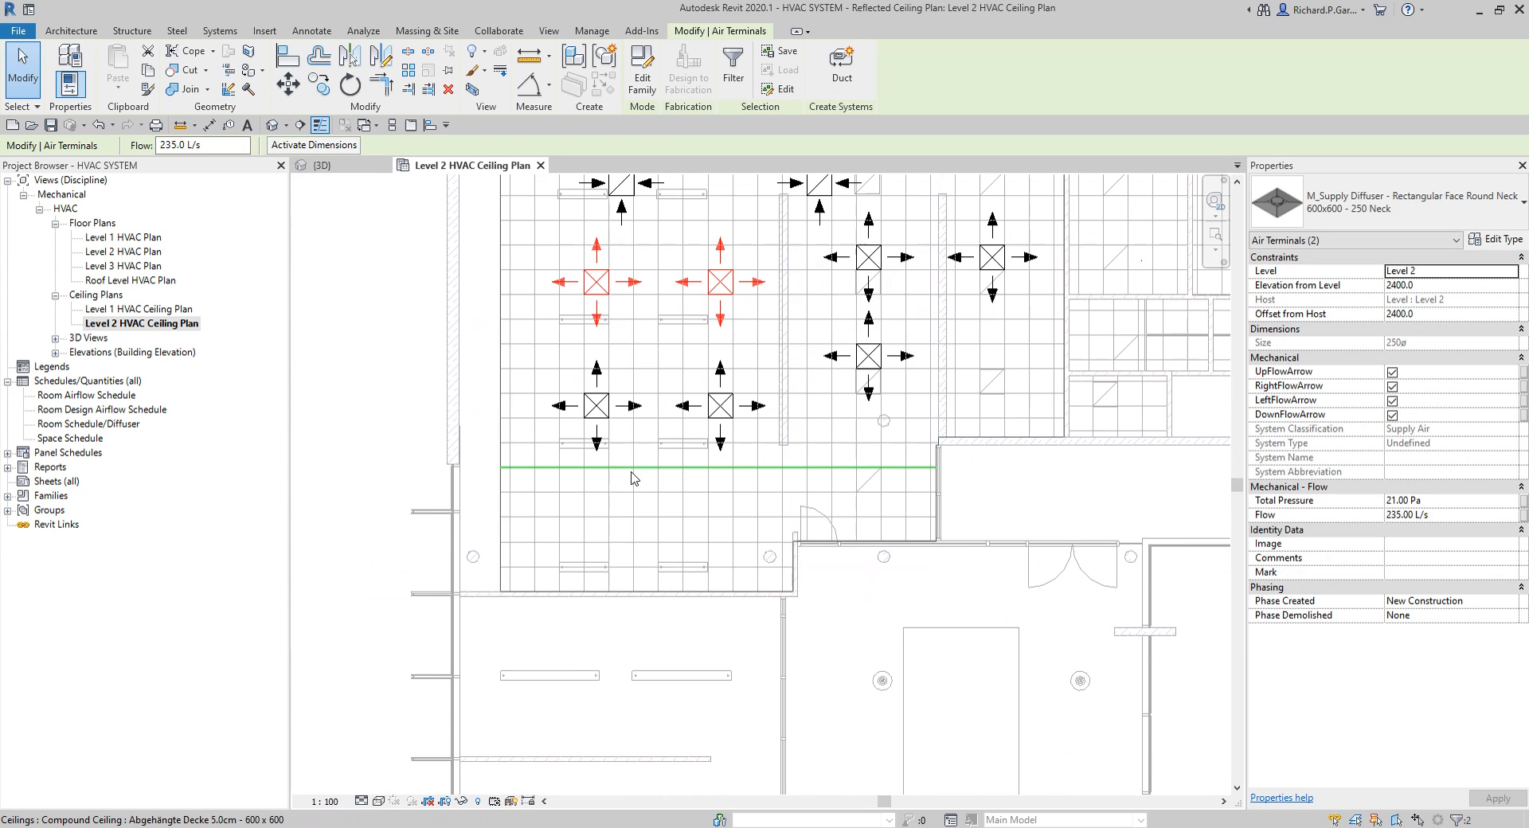
key(Escape)
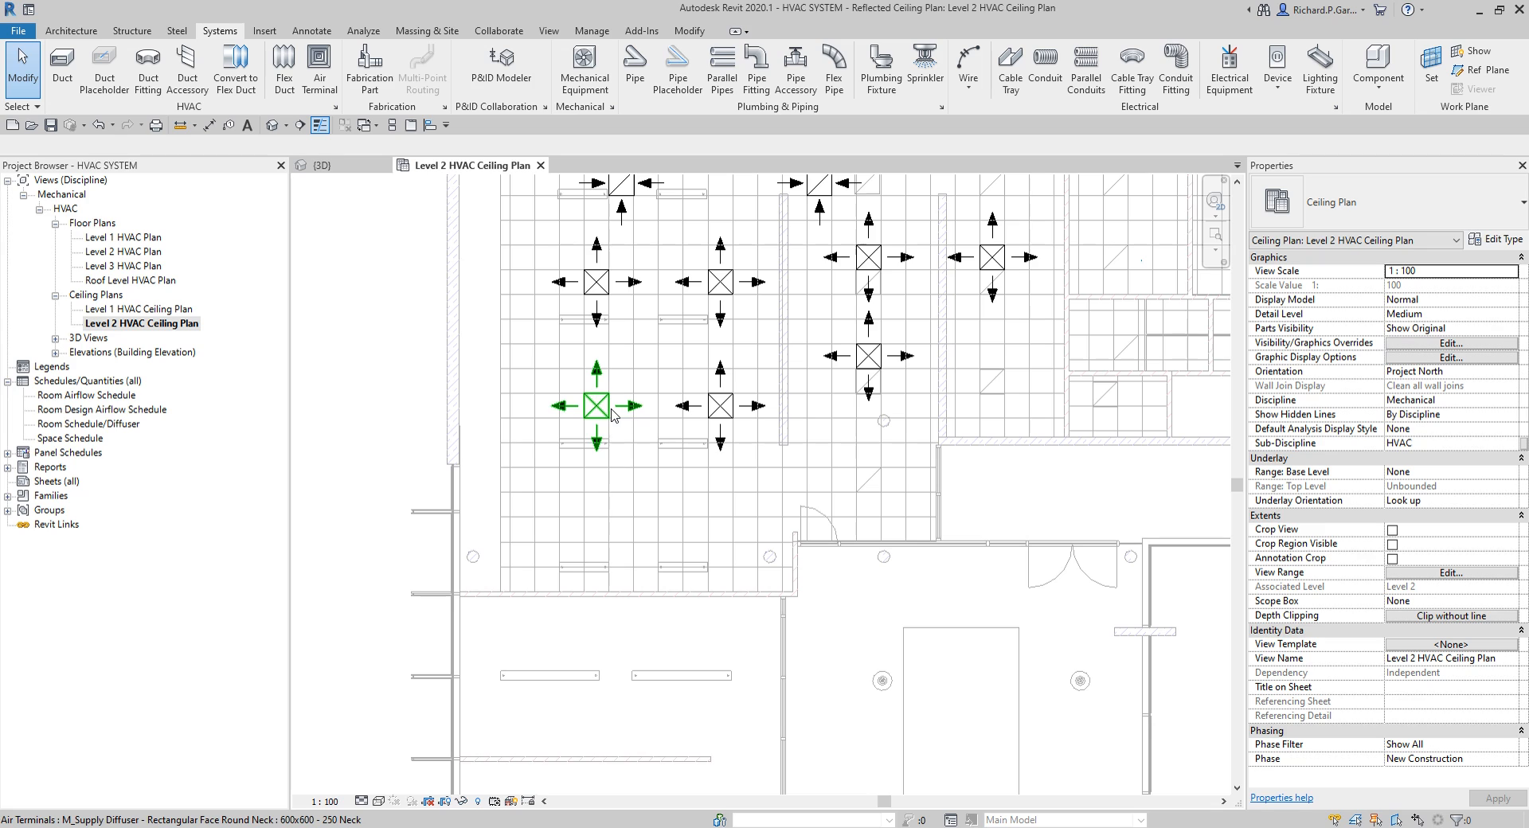
Move the two lower supply diffusers in Staff Room 57a straight down by 1800 mm and deselect them.
click(613, 414)
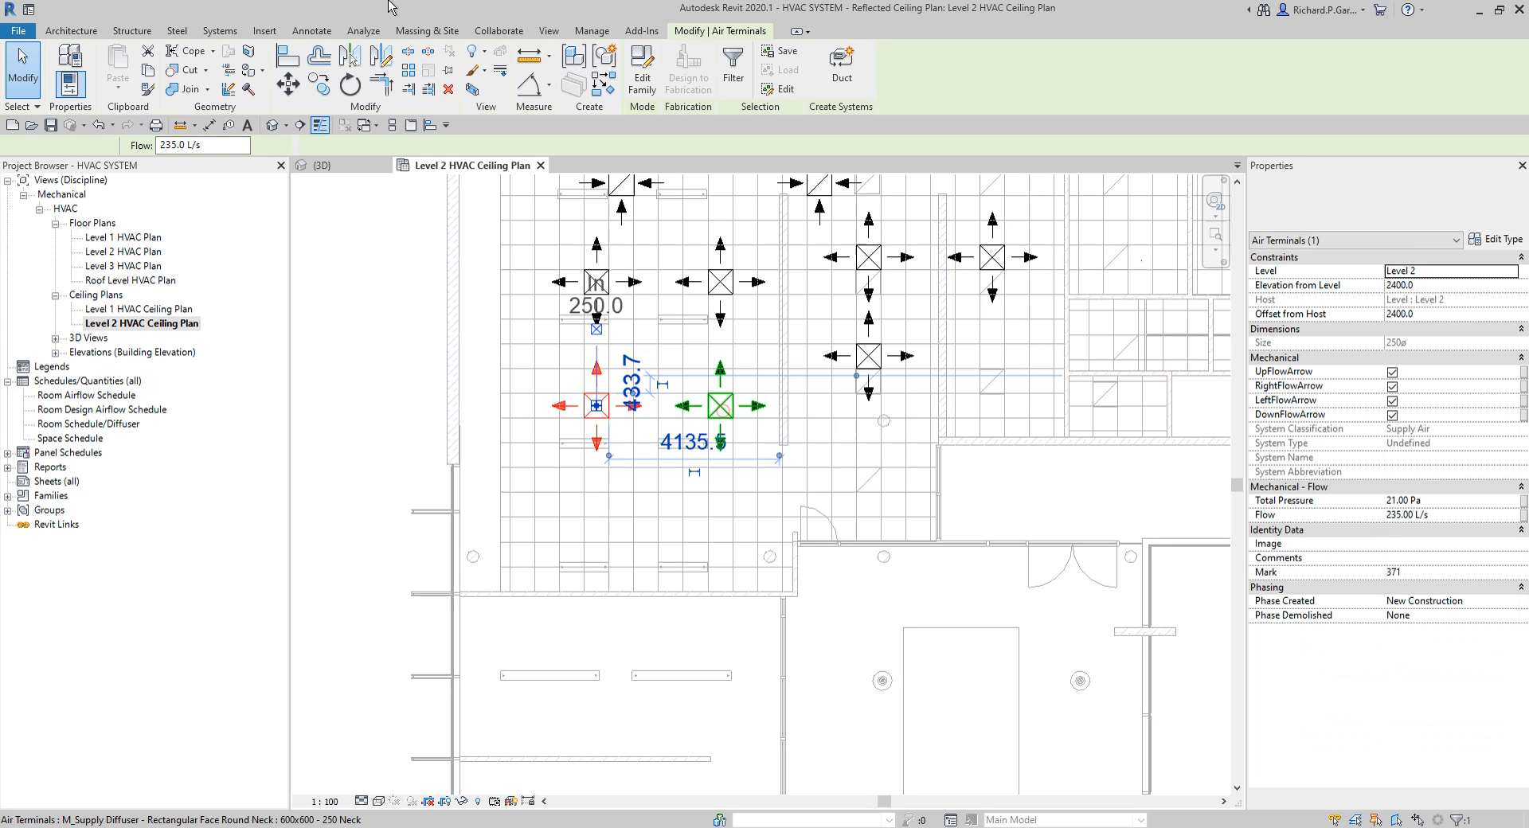
ctrl+click(721, 409)
click(289, 84)
scroll(634, 436, up, 5)
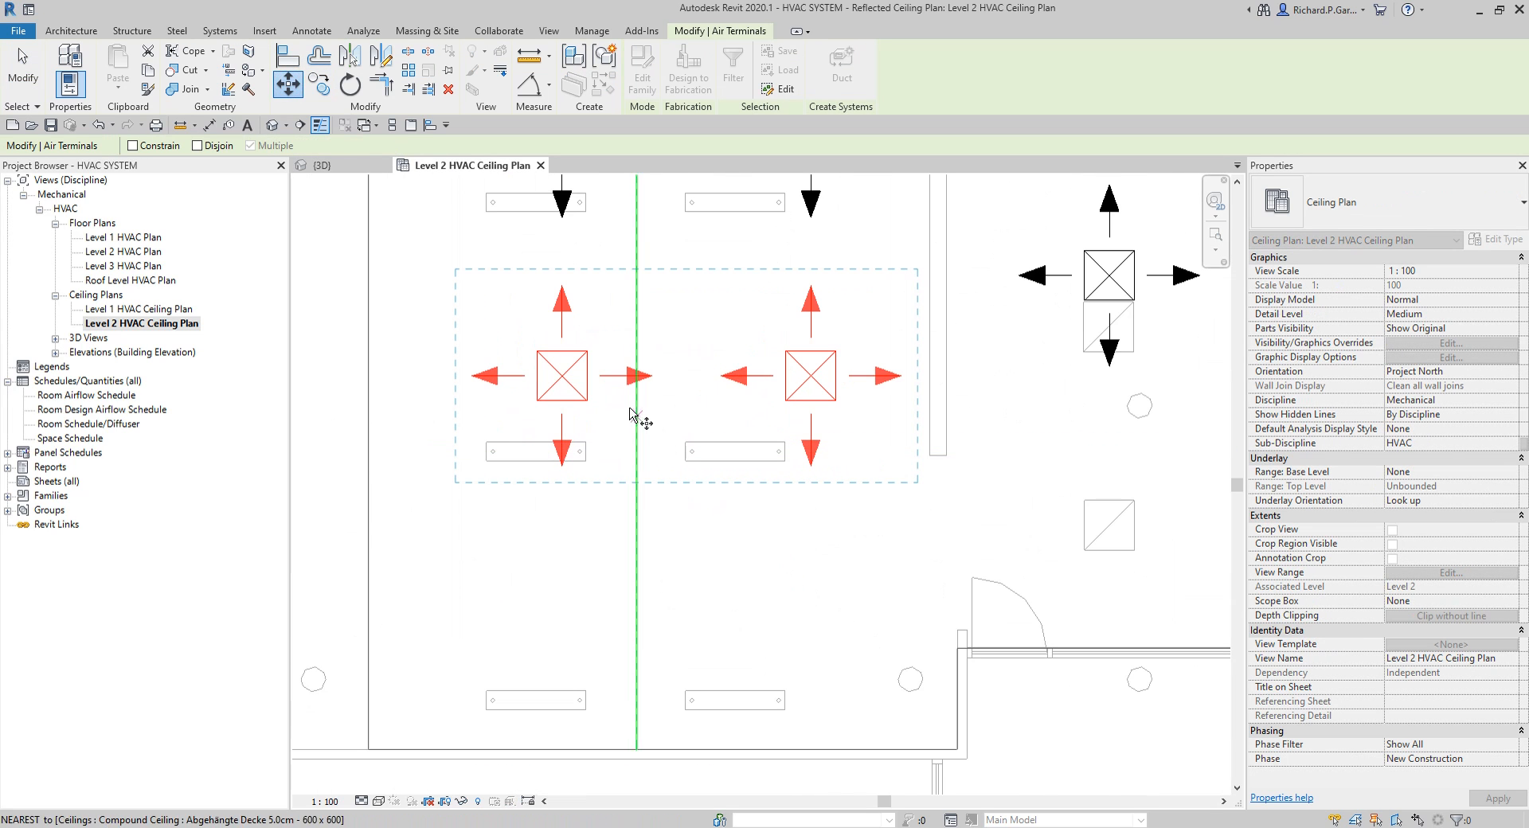
click(586, 350)
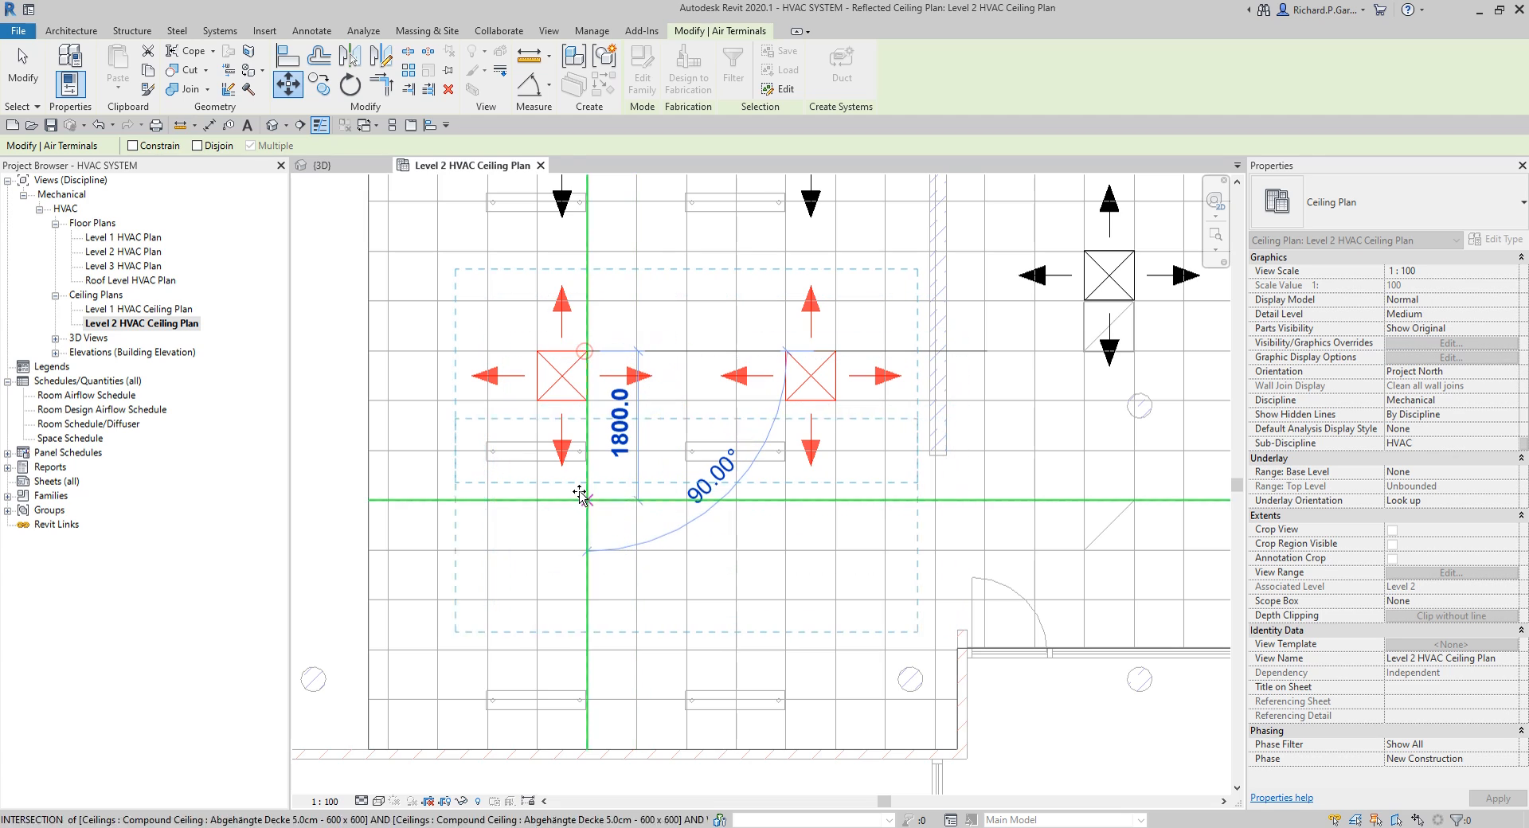
click(584, 498)
scroll(637, 484, down, 3)
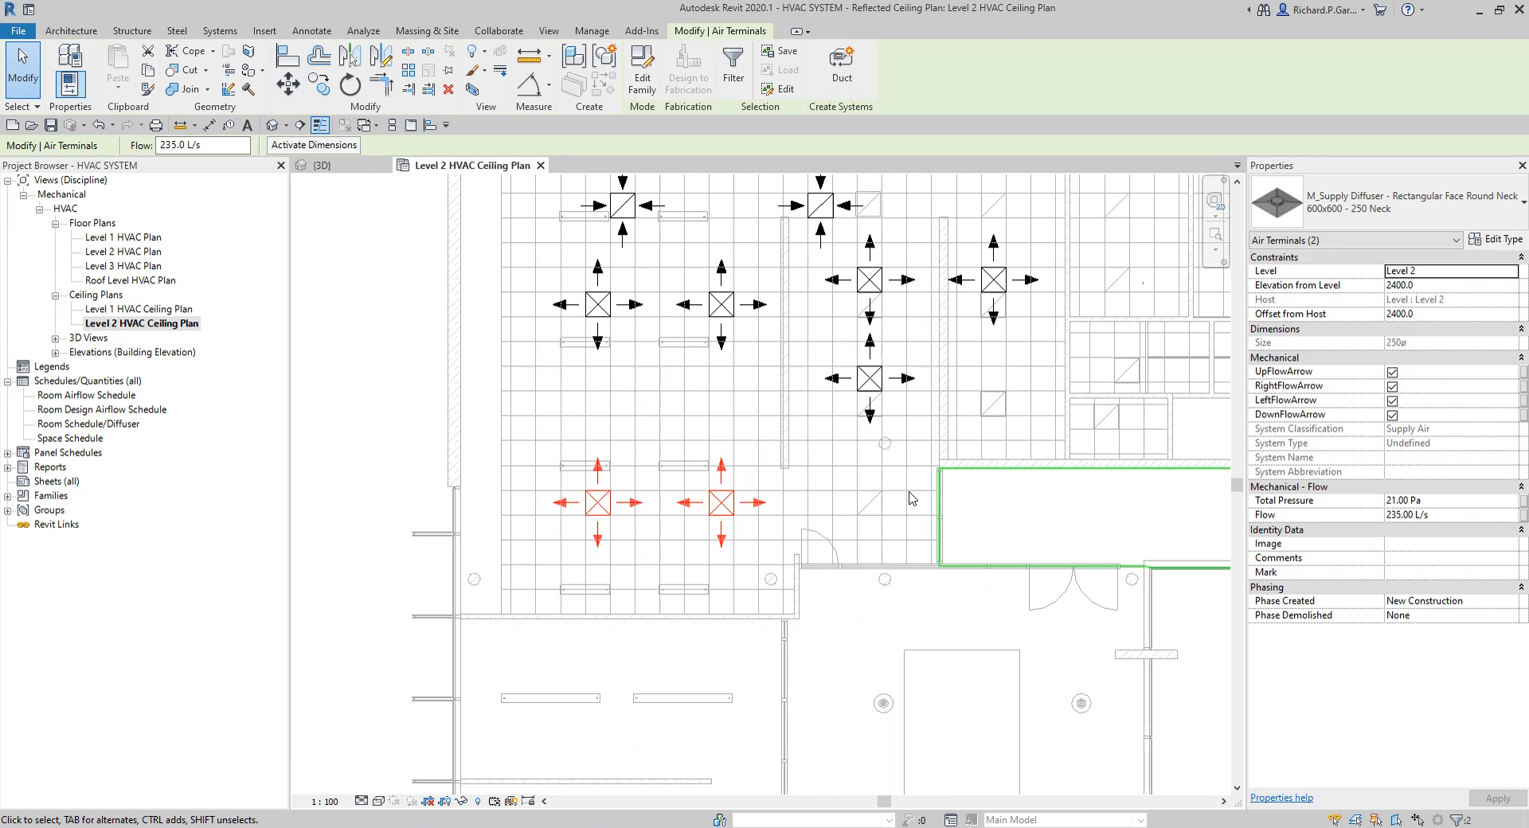
key(Escape)
scroll(798, 402, down, 2)
scroll(766, 473, down, 1)
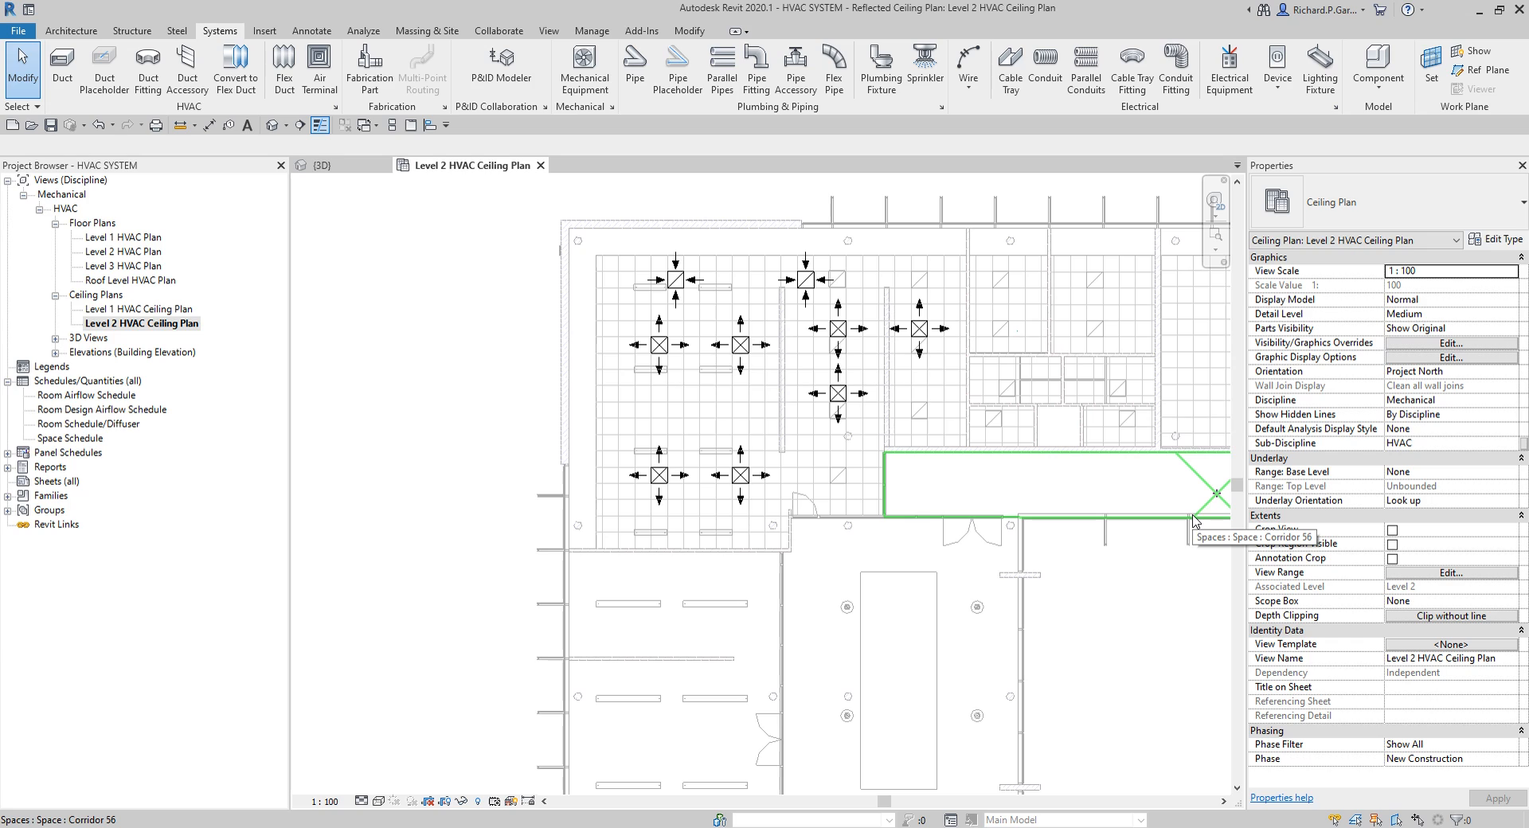
Open the Level 2 HVAC floor plan and set the flow of the four Staff Room 57a supply diffusers to 160 L/s.
click(130, 253)
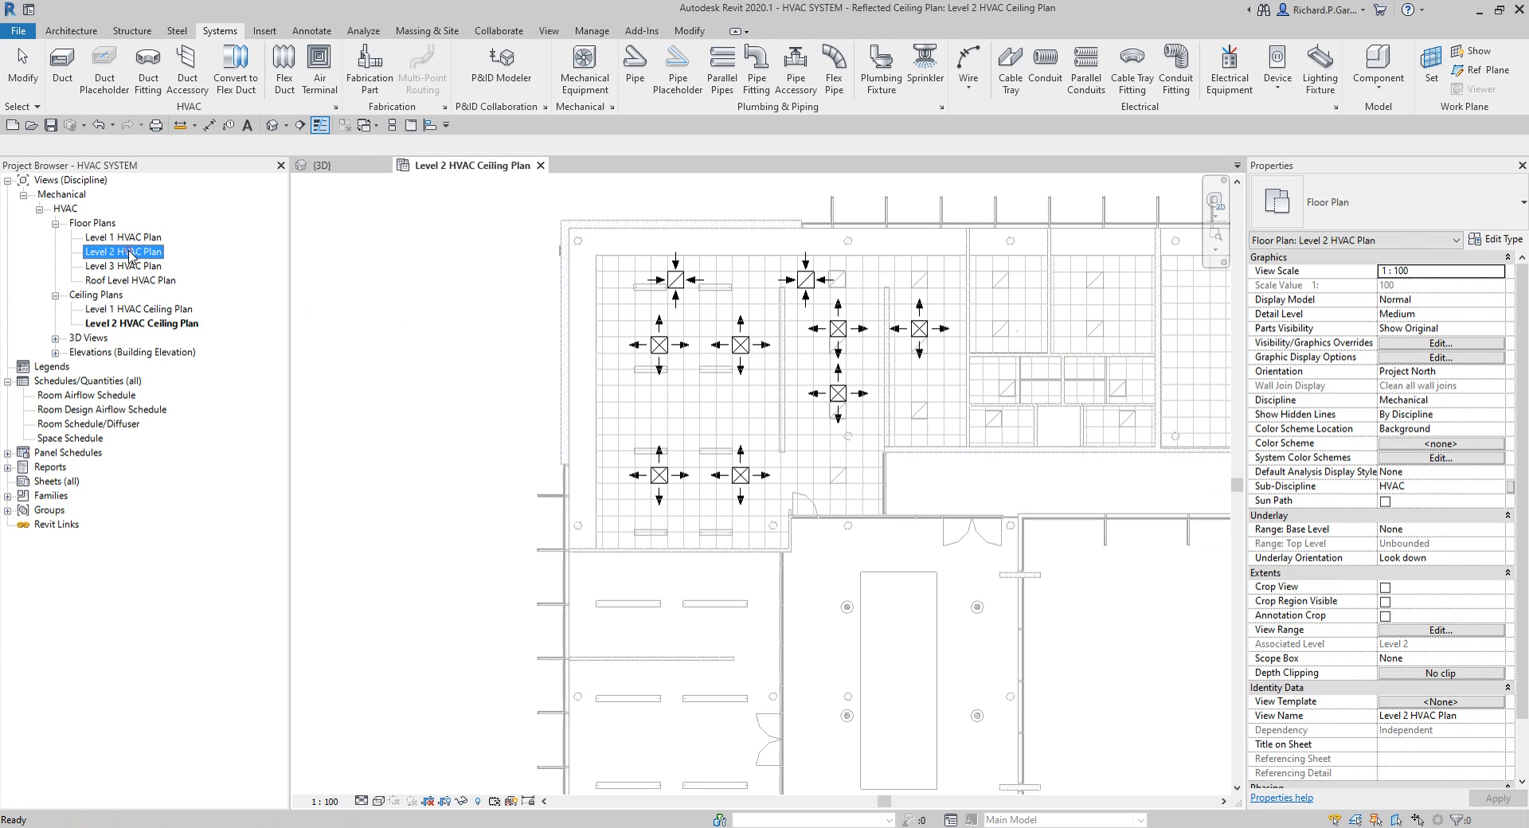
double_click(130, 253)
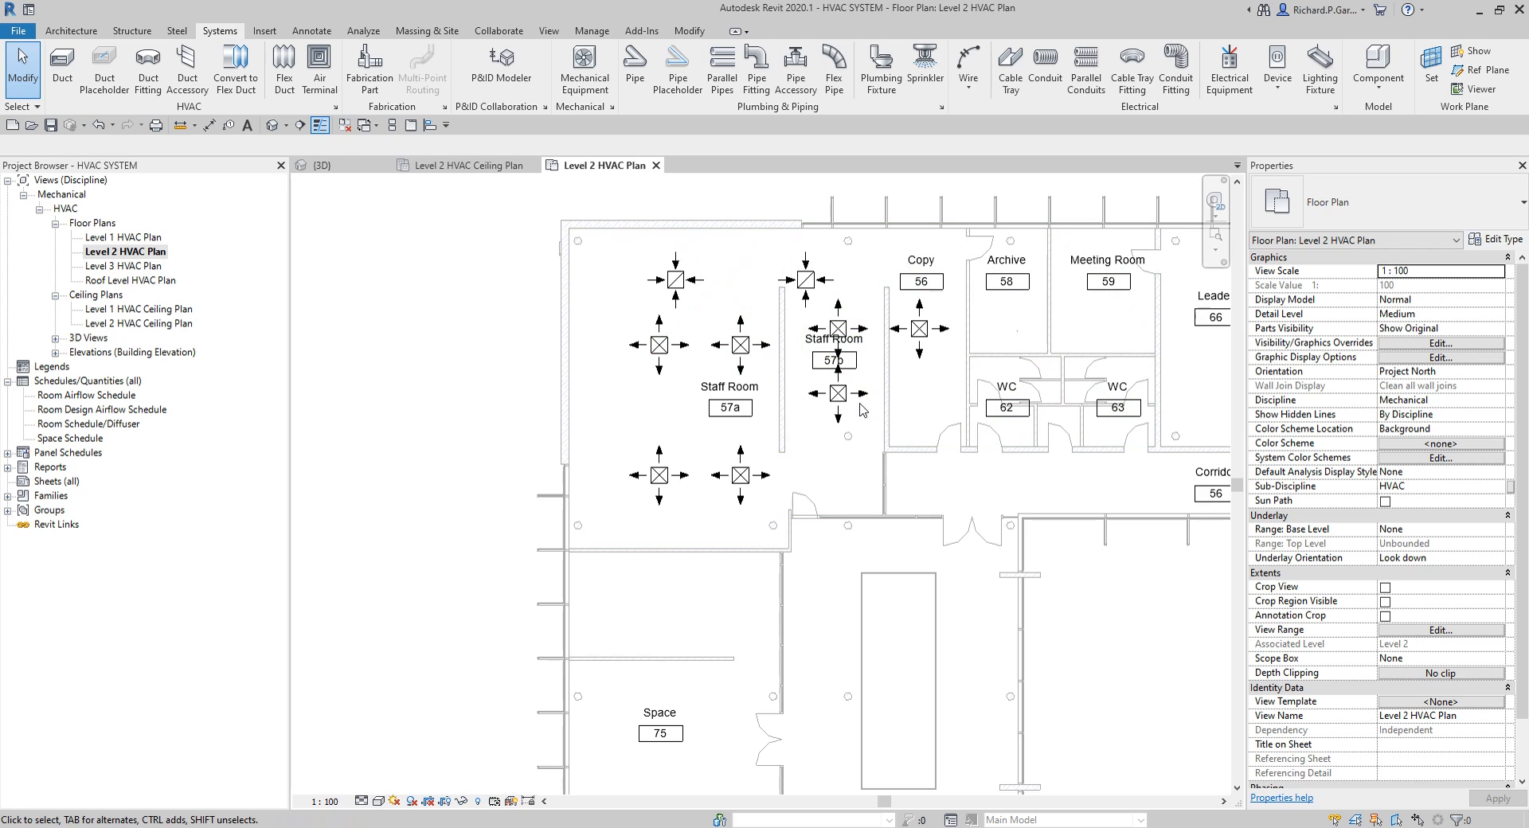
scroll(782, 336, up, 2)
click(740, 345)
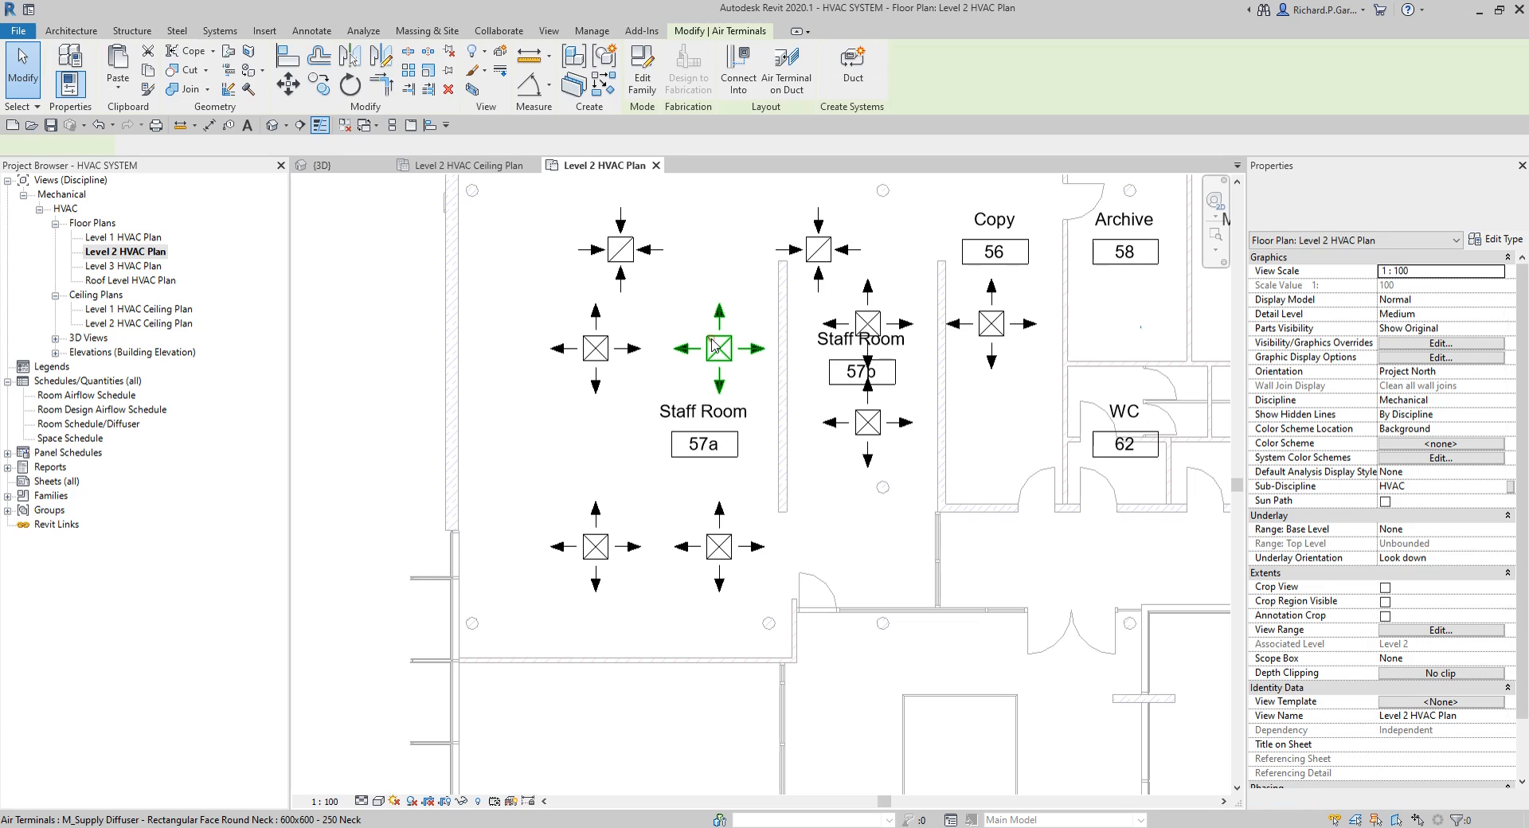
ctrl+click(606, 356)
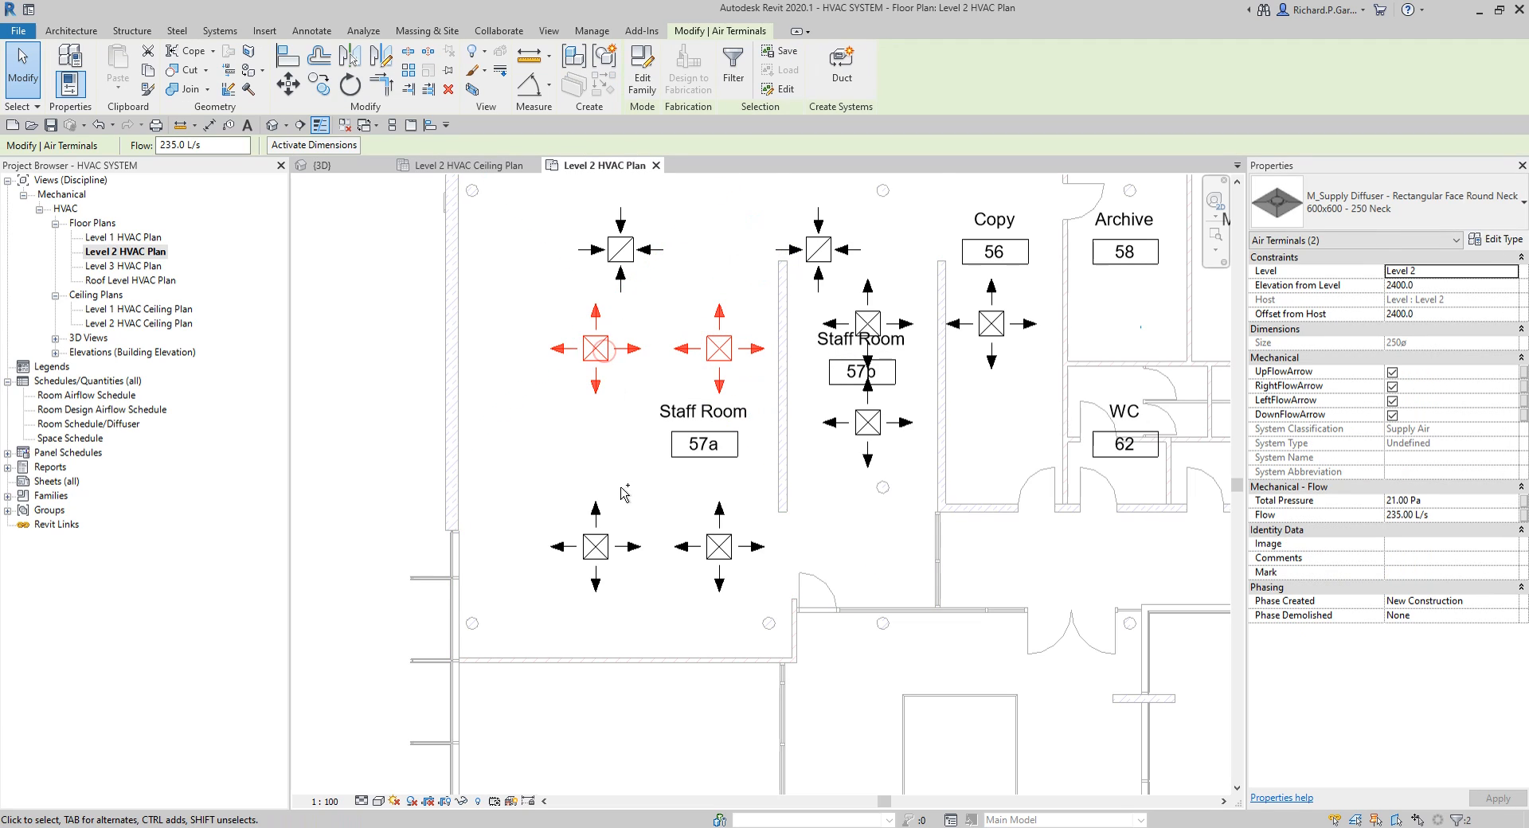
ctrl+click(609, 540)
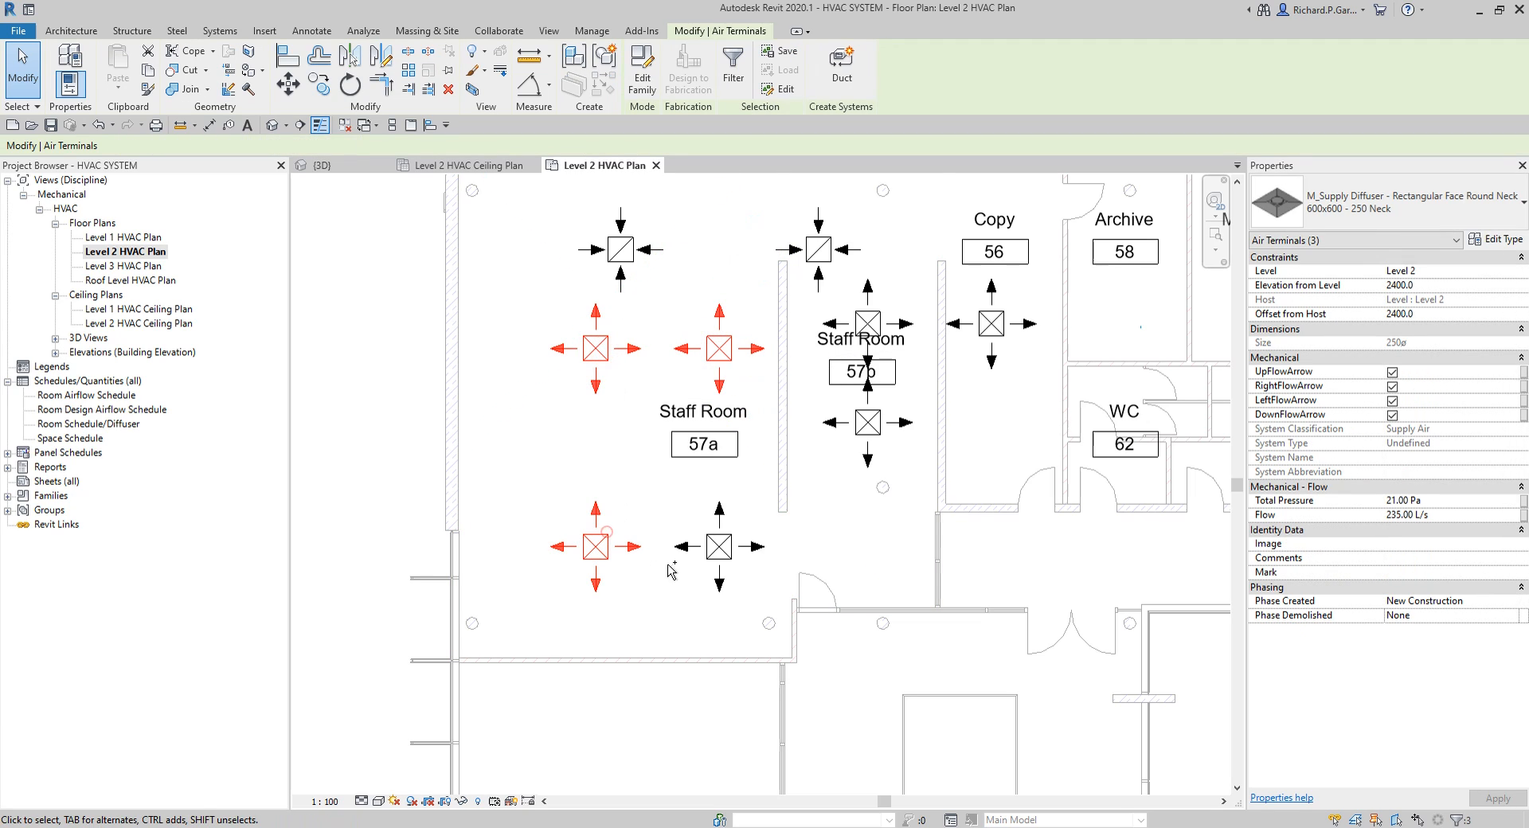
ctrl+click(718, 548)
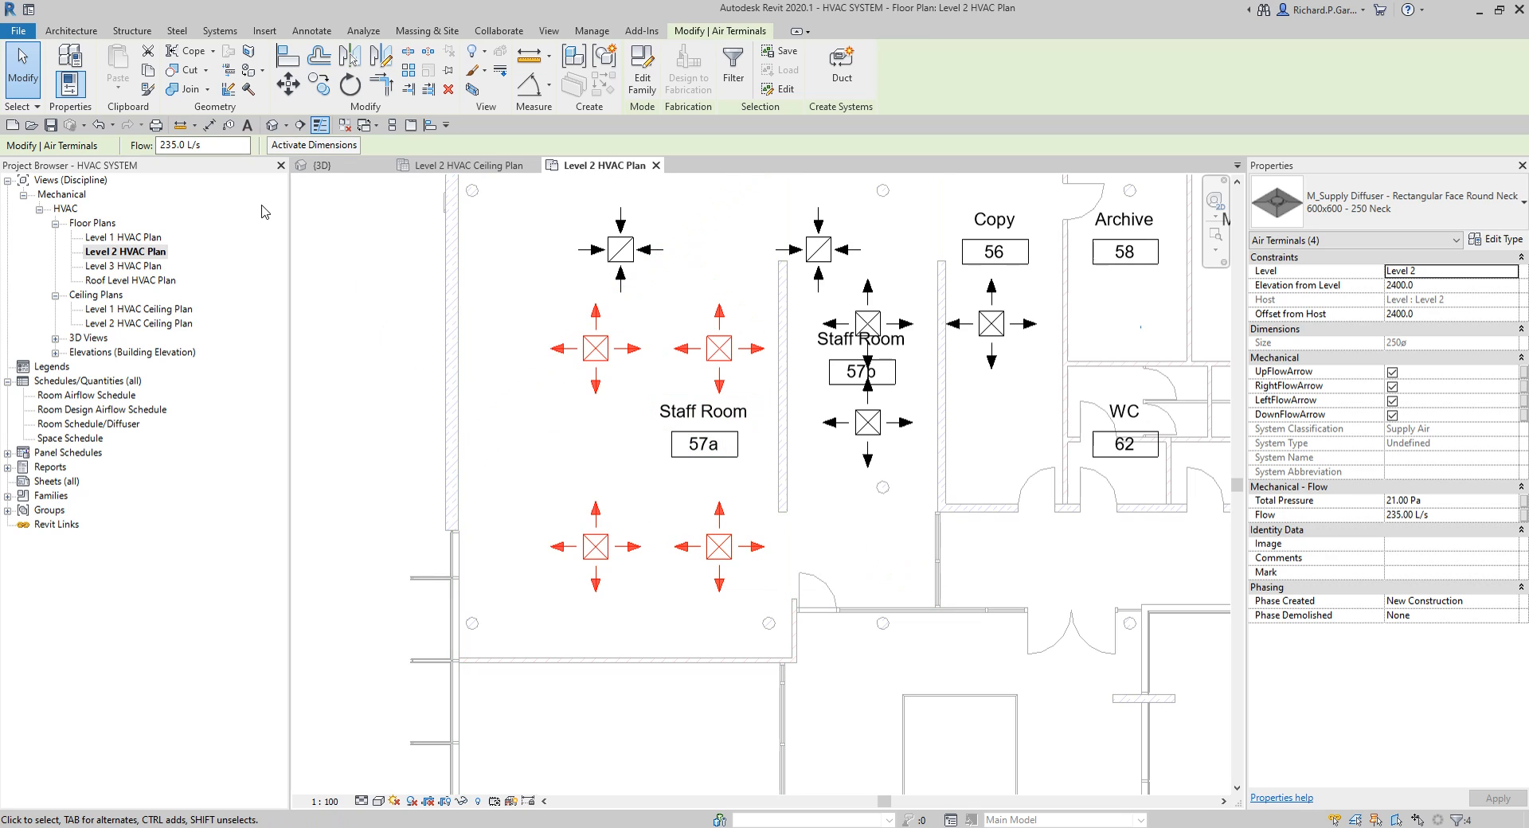
click(220, 151)
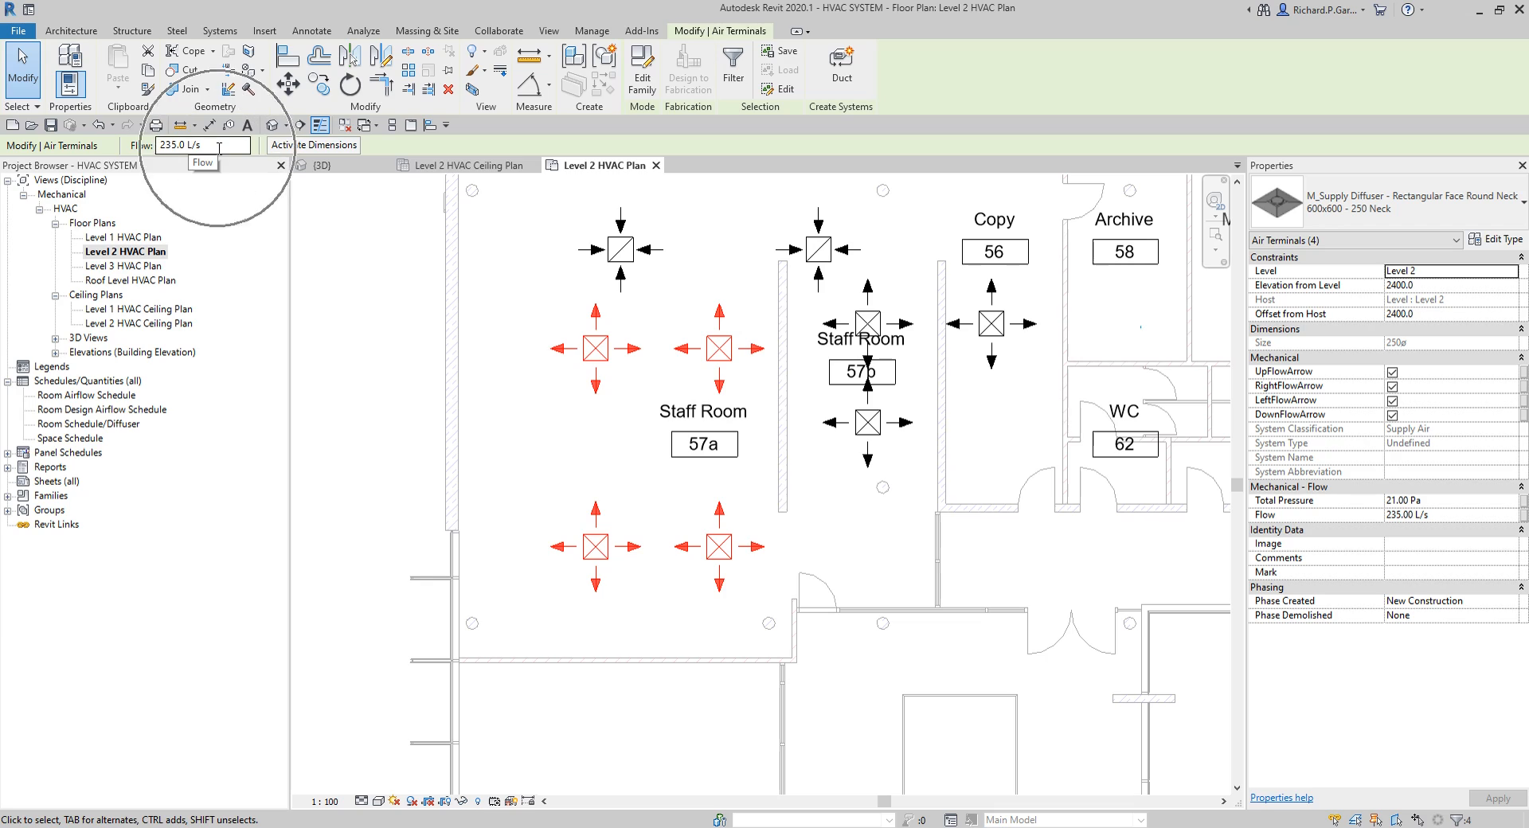
drag(218, 149, 127, 154)
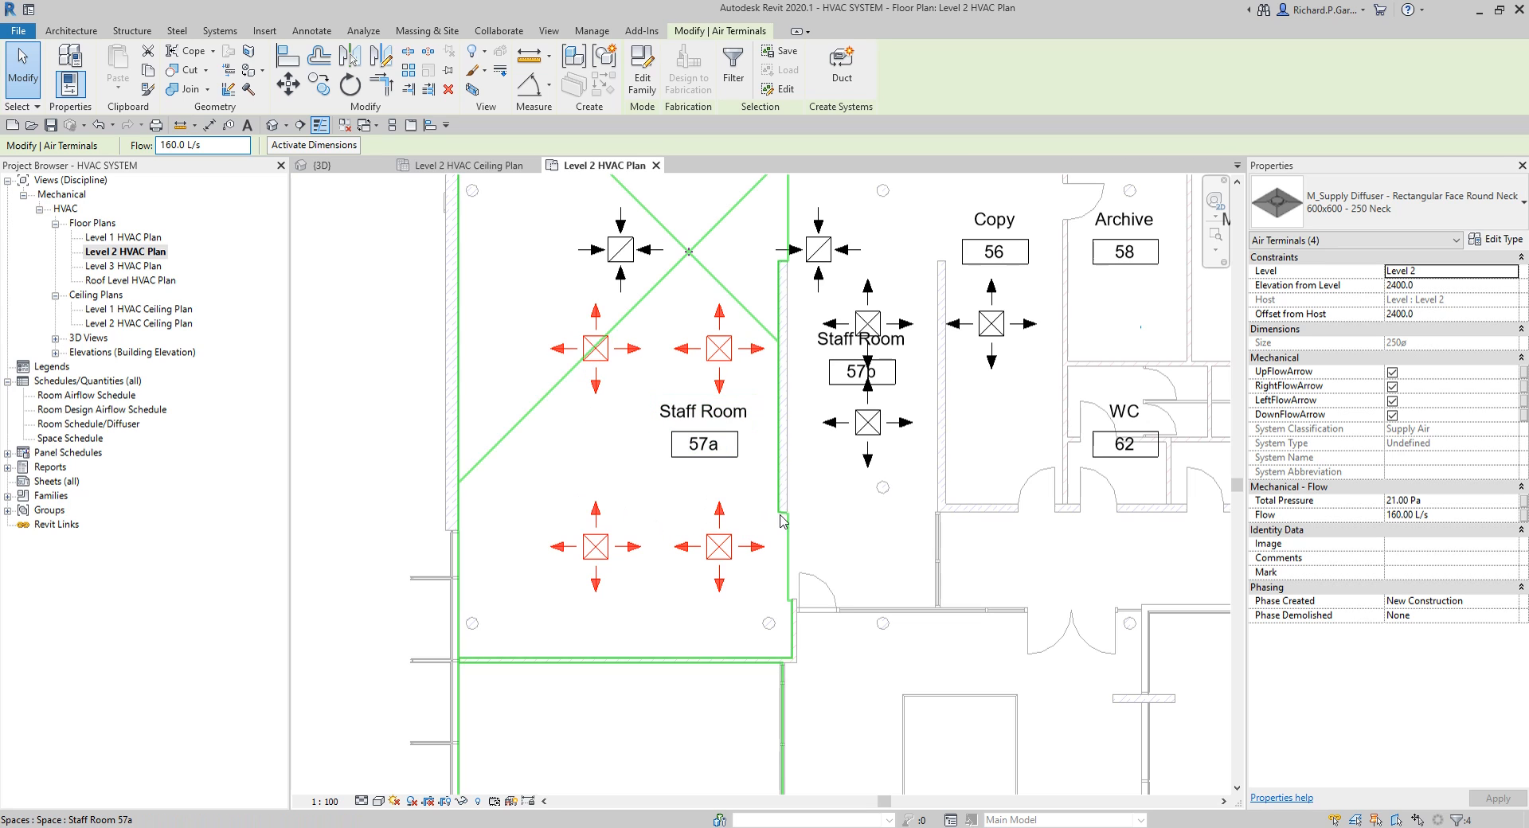
Set the flow of both Staff Room 57b supply diffusers to 50 L/s and deselect them.
middle_drag(813, 523, 618, 605)
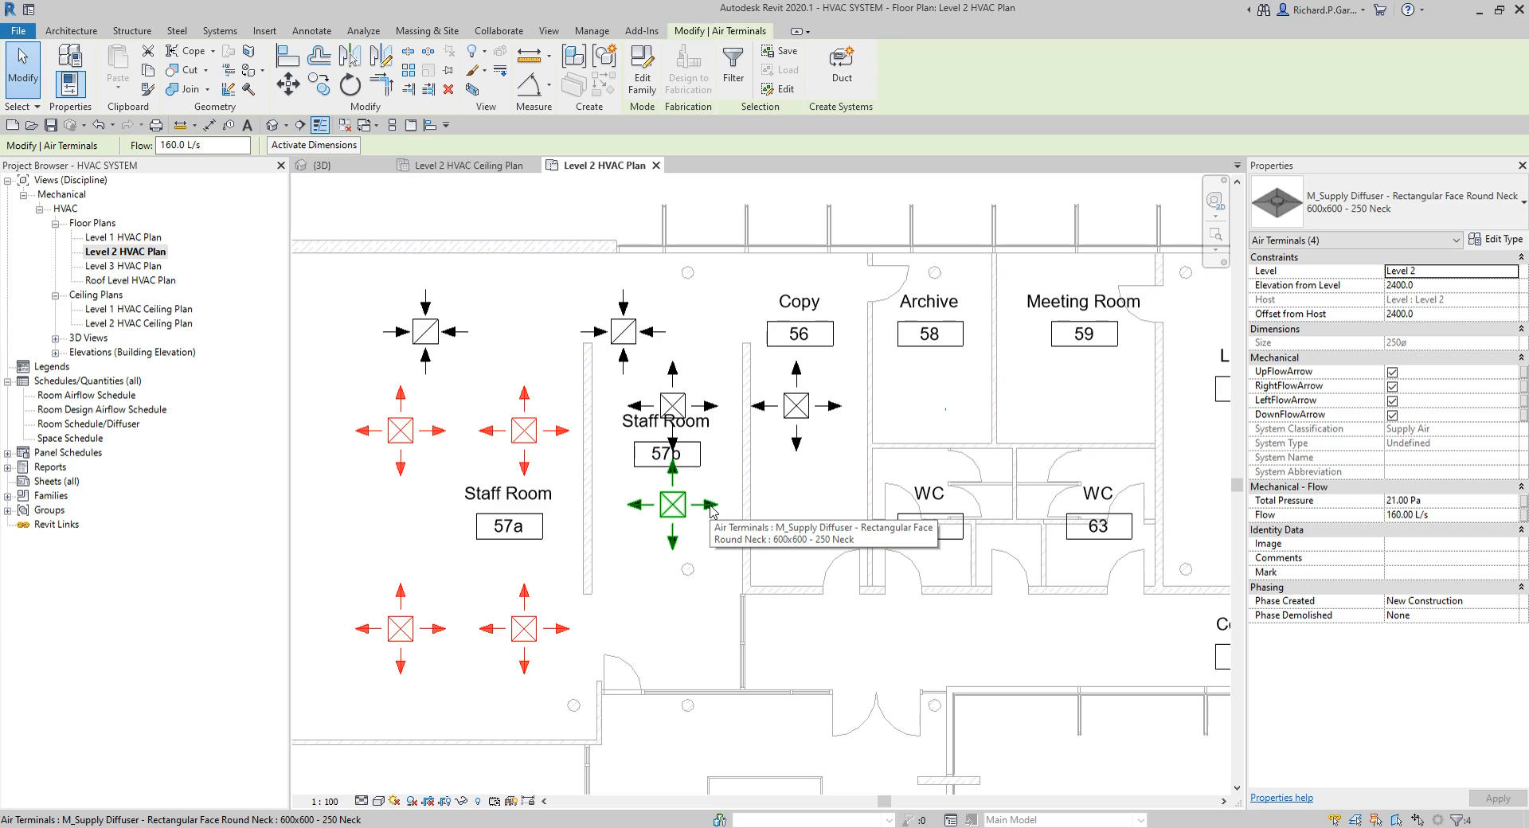
scroll(719, 461, up, 1)
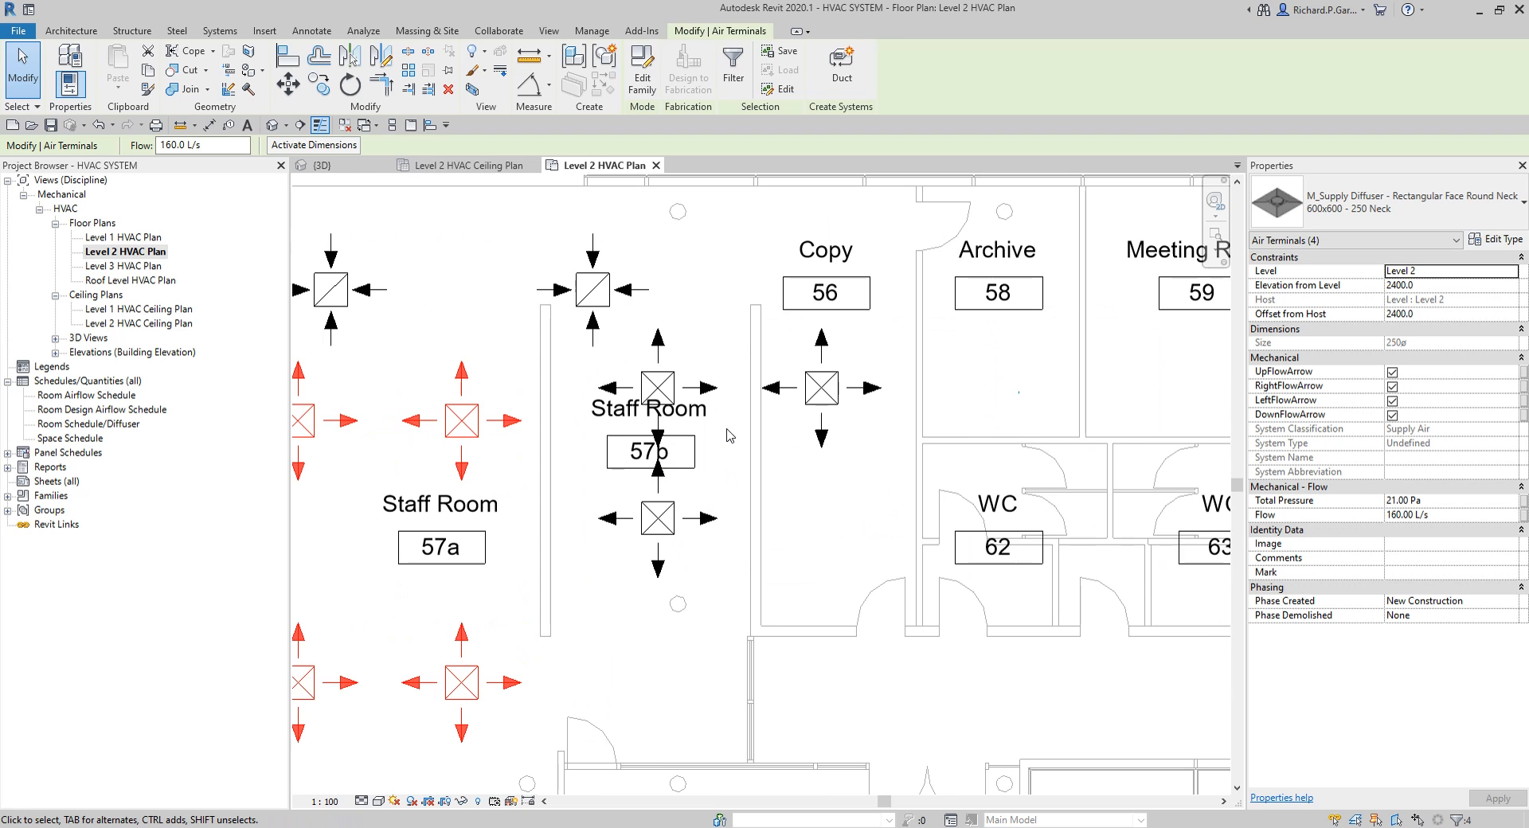
click(702, 401)
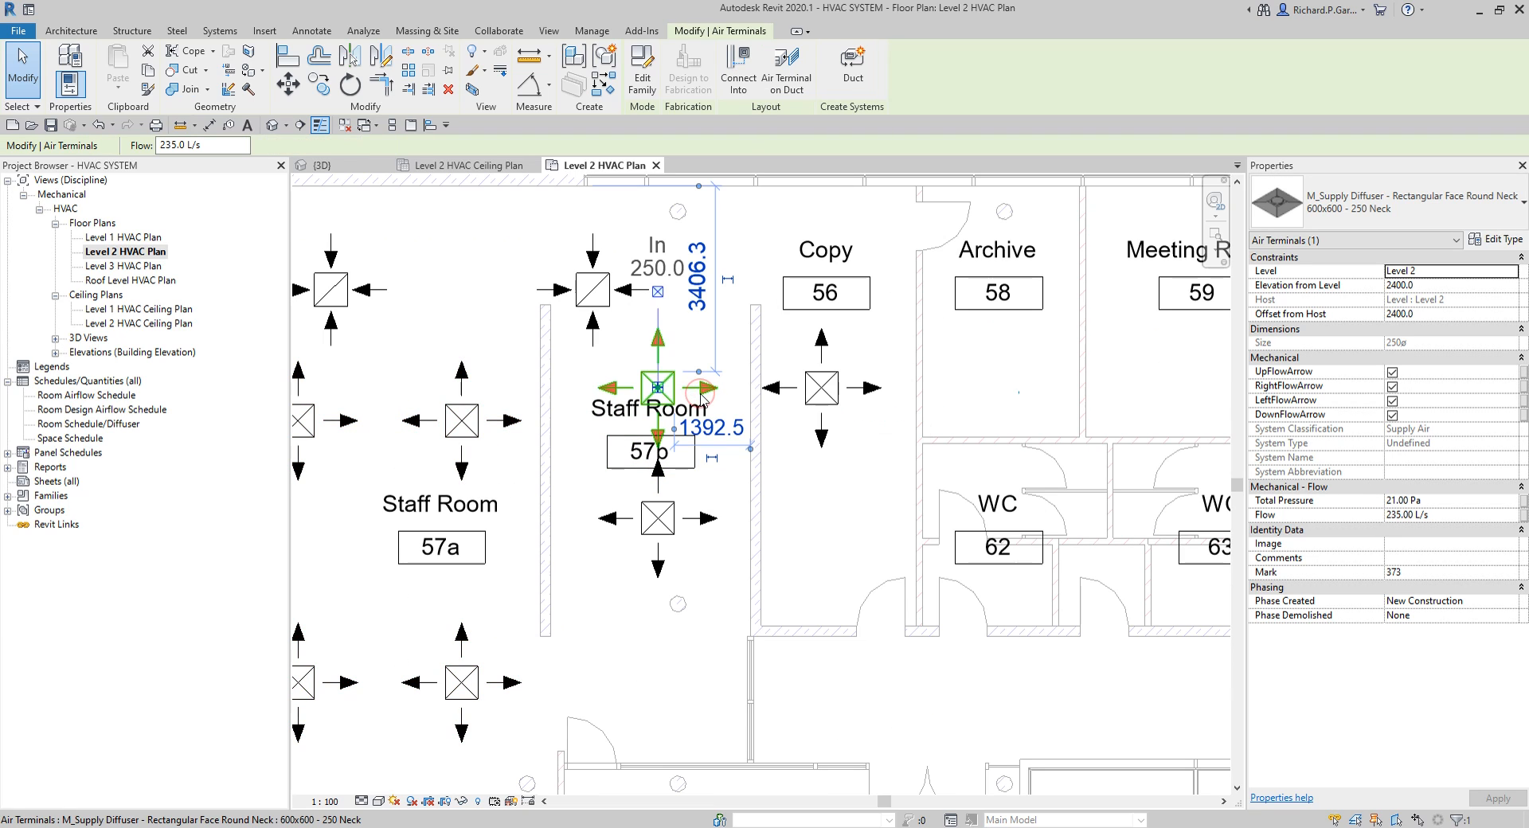
ctrl+click(695, 524)
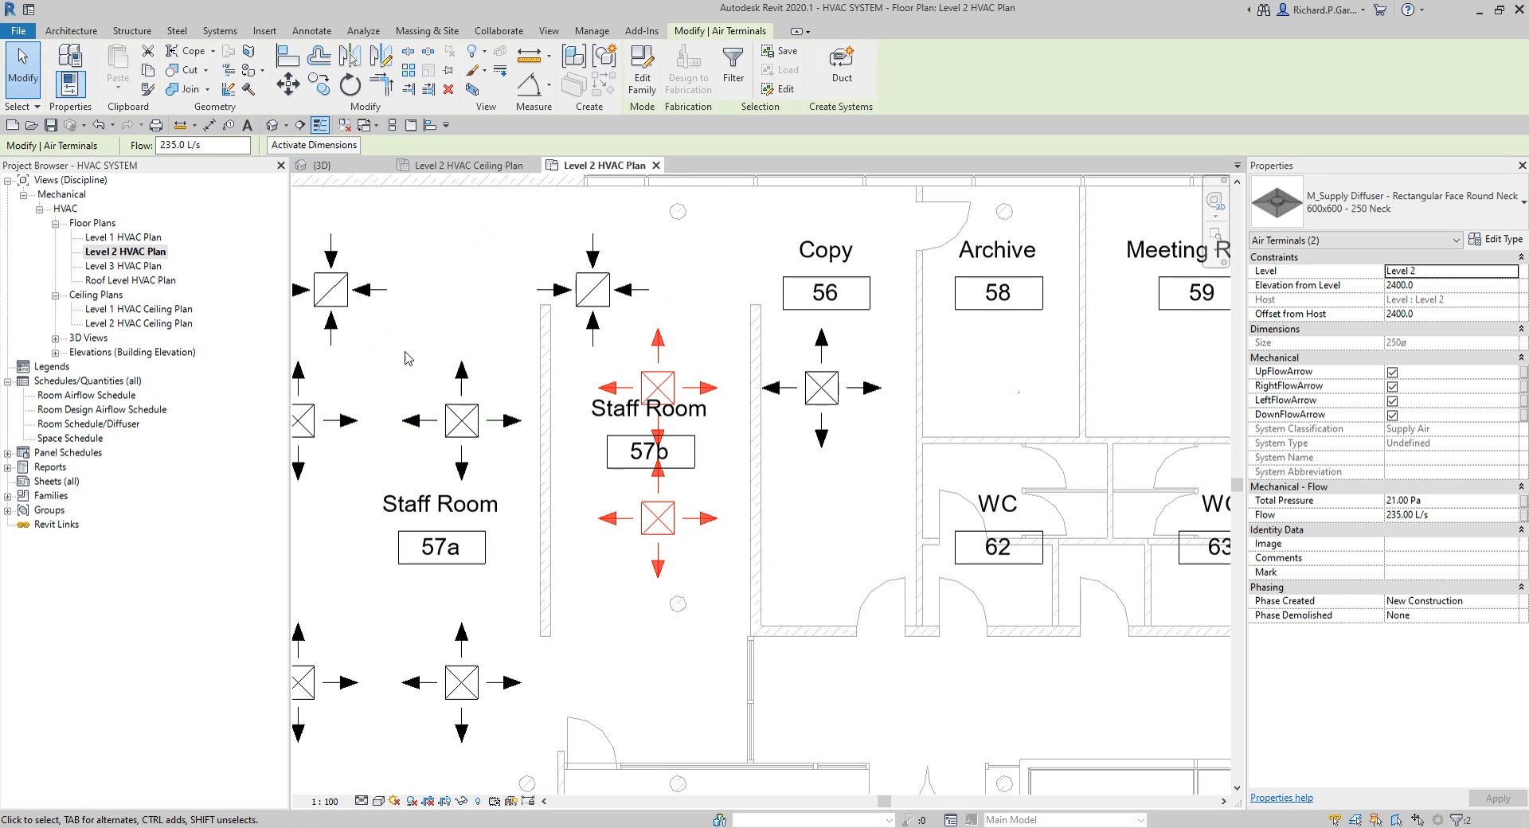
drag(219, 149, 139, 144)
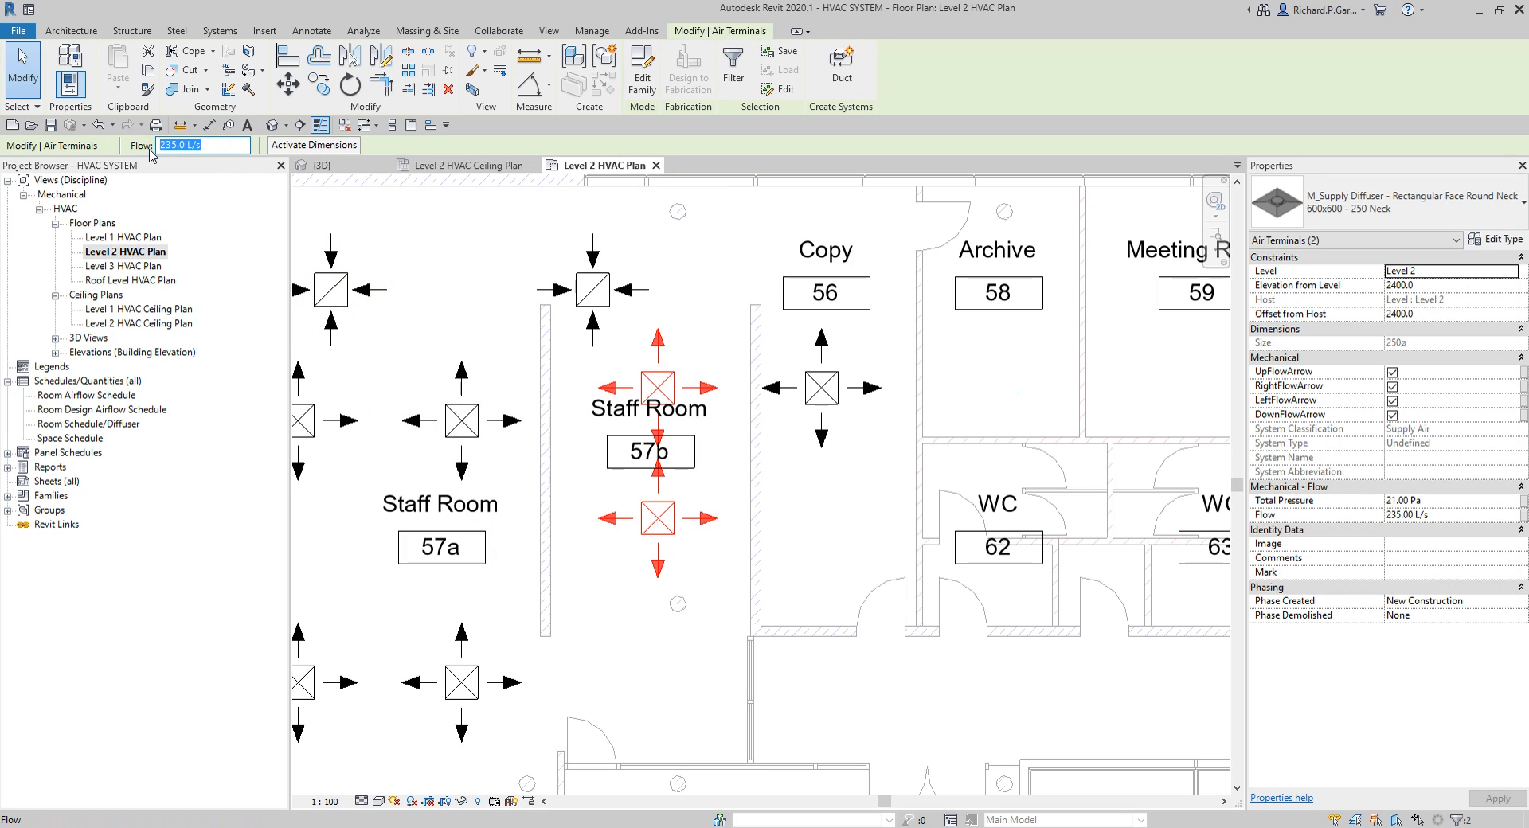
text(50)
key(Return)
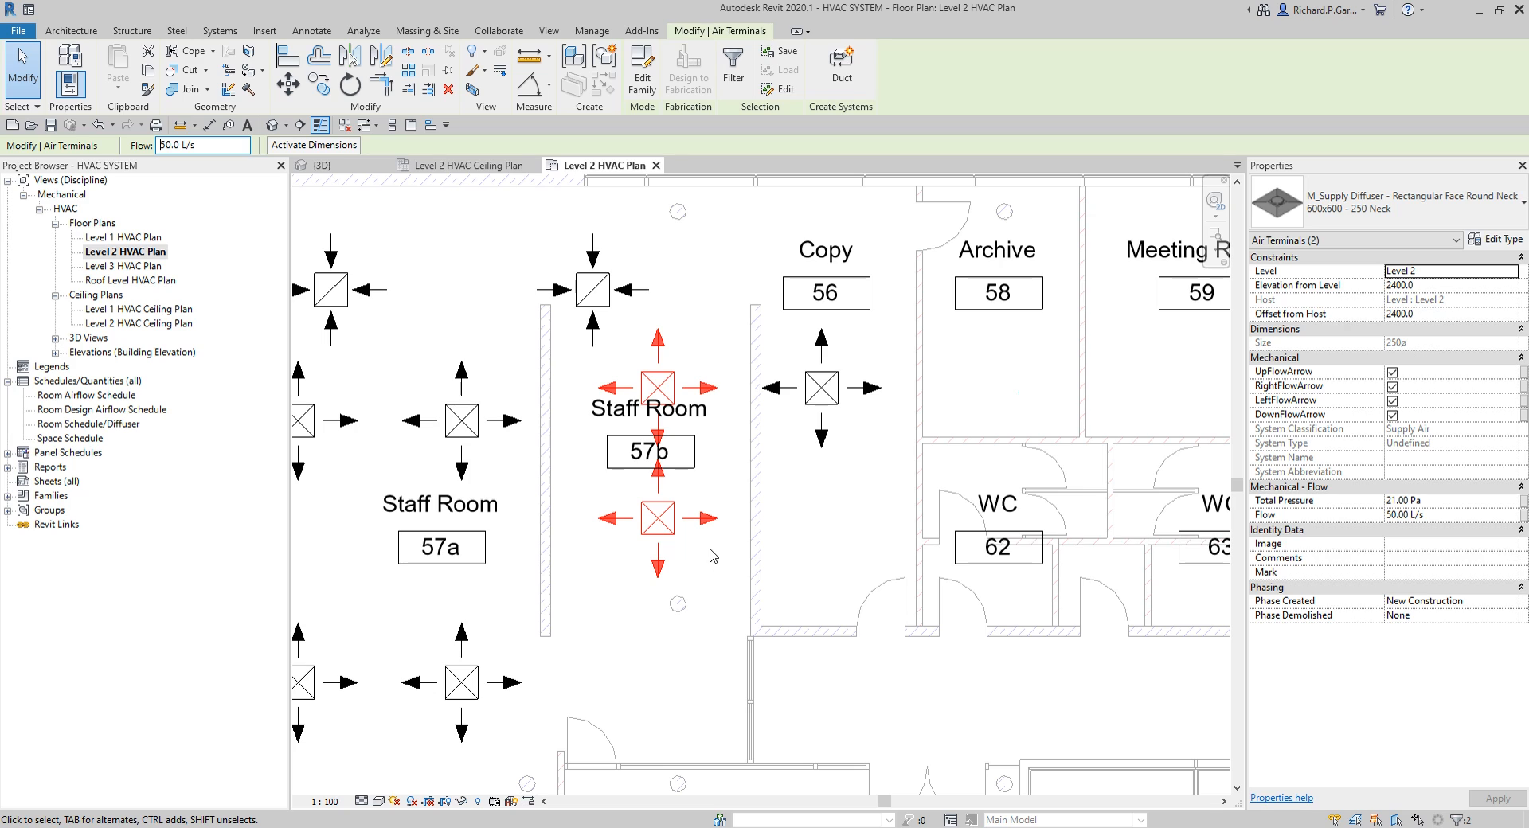
click(708, 558)
click(681, 529)
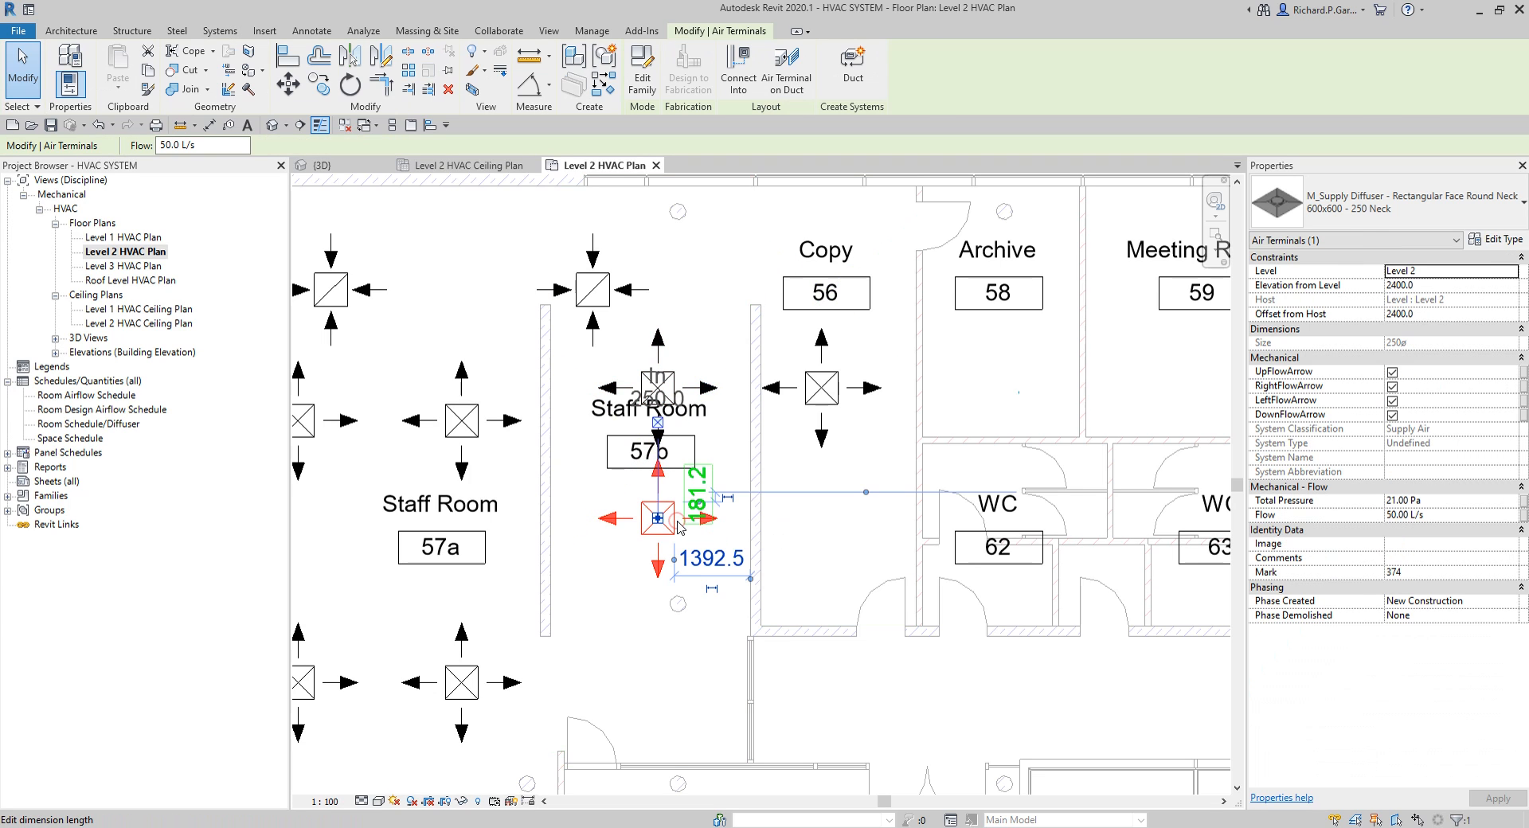
click(826, 538)
Set the flow of the Copy room supply diffuser to 170 L/s and deselect it.
click(827, 413)
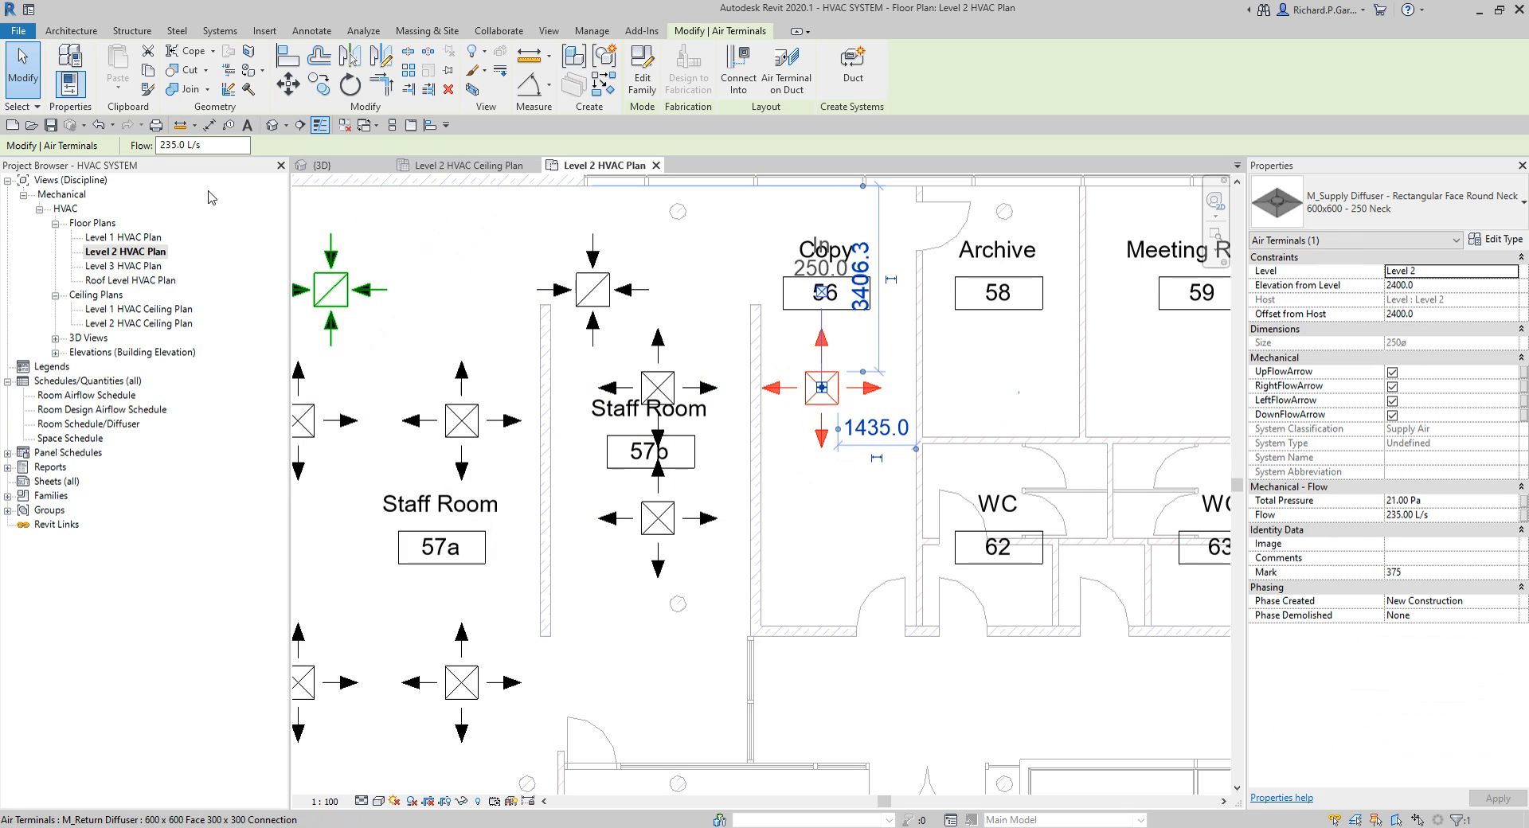
click(216, 145)
text(1)
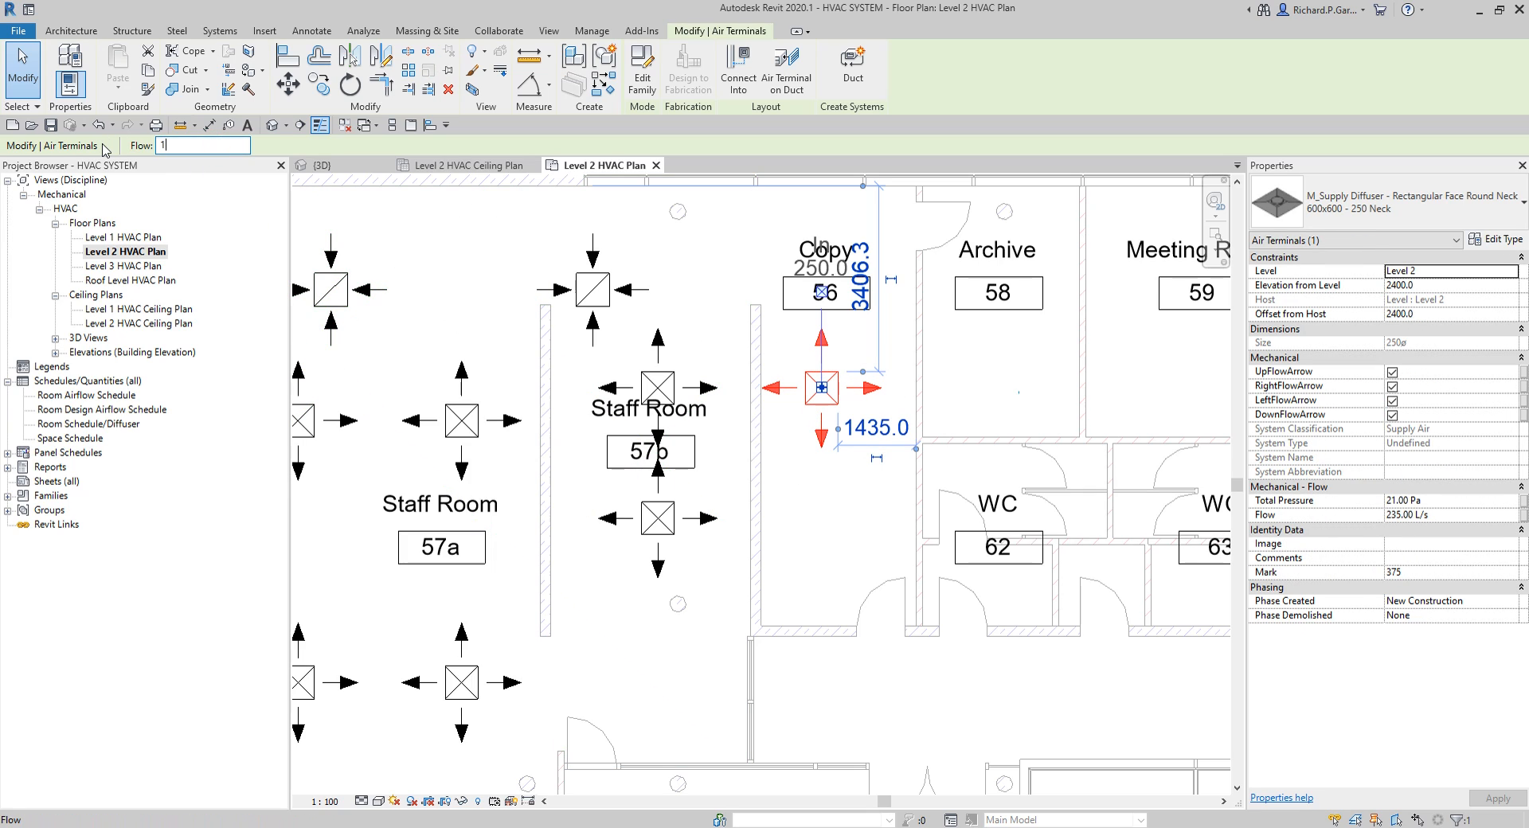
text(70)
key(Return)
click(828, 507)
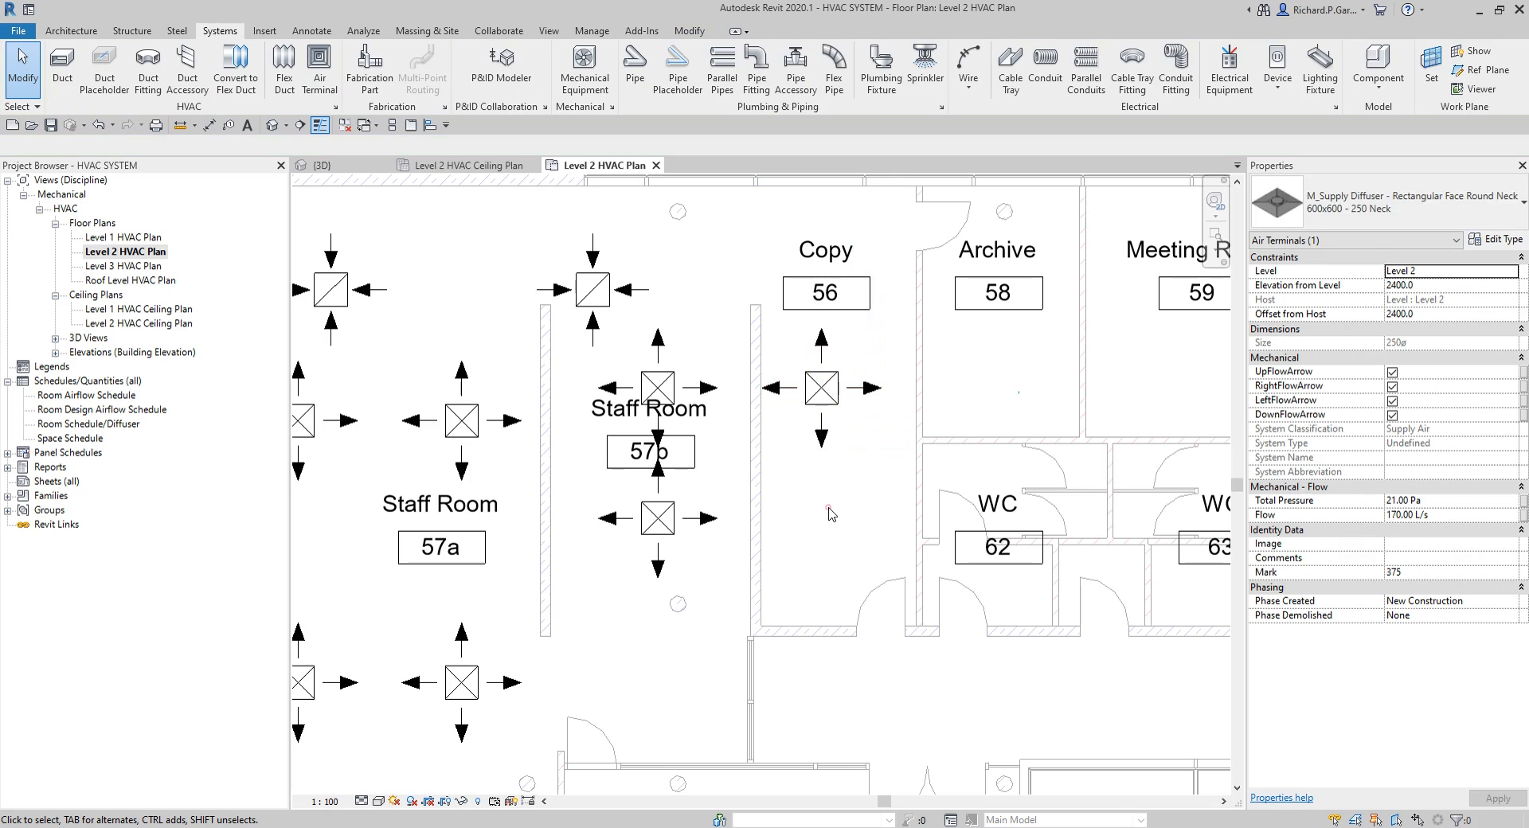
Open the Room Airflow Schedule.
scroll(783, 514, down, 2)
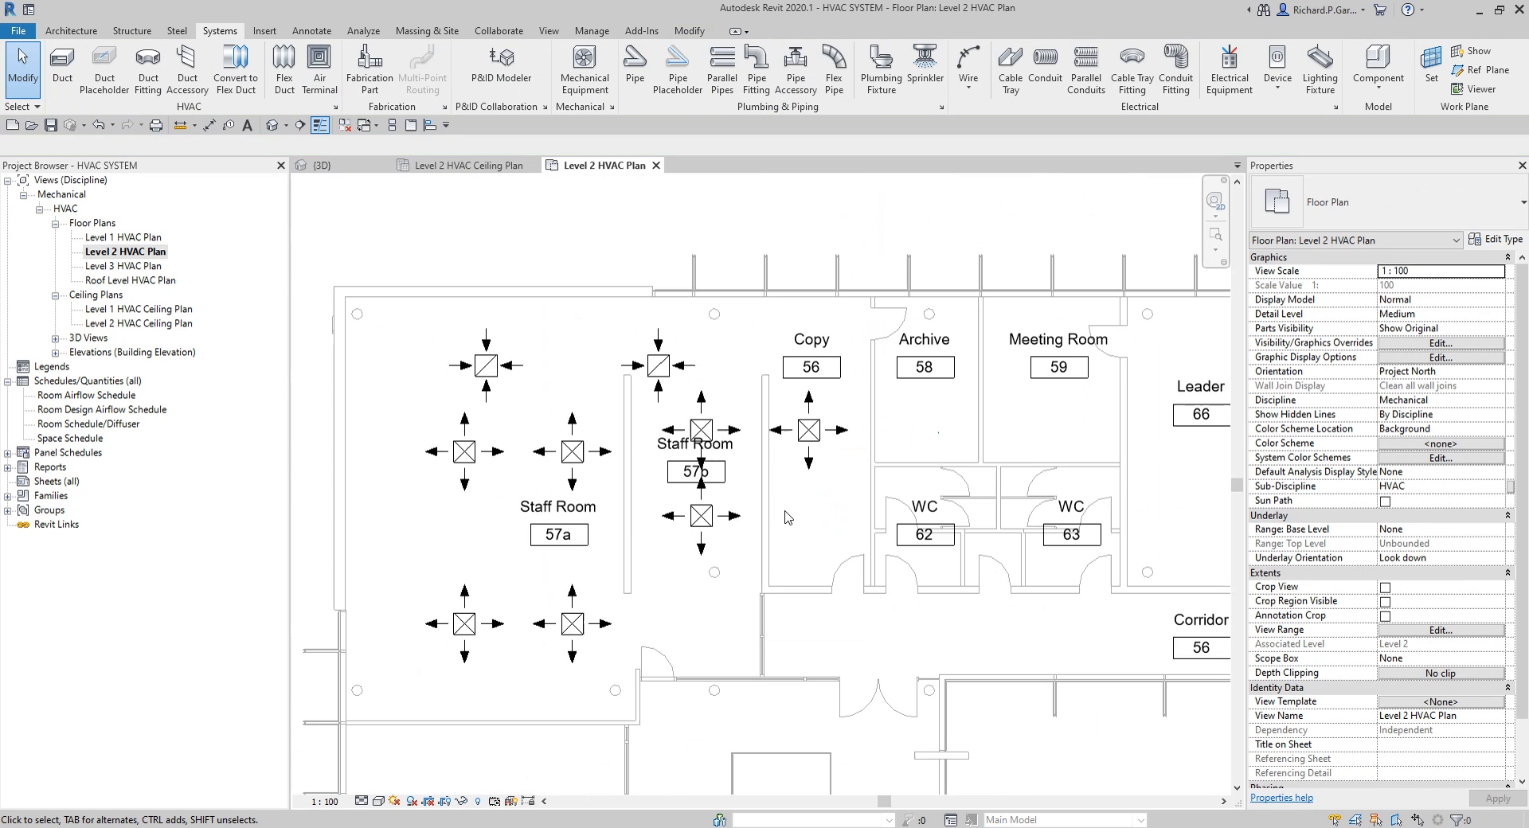
middle_drag(711, 547, 742, 566)
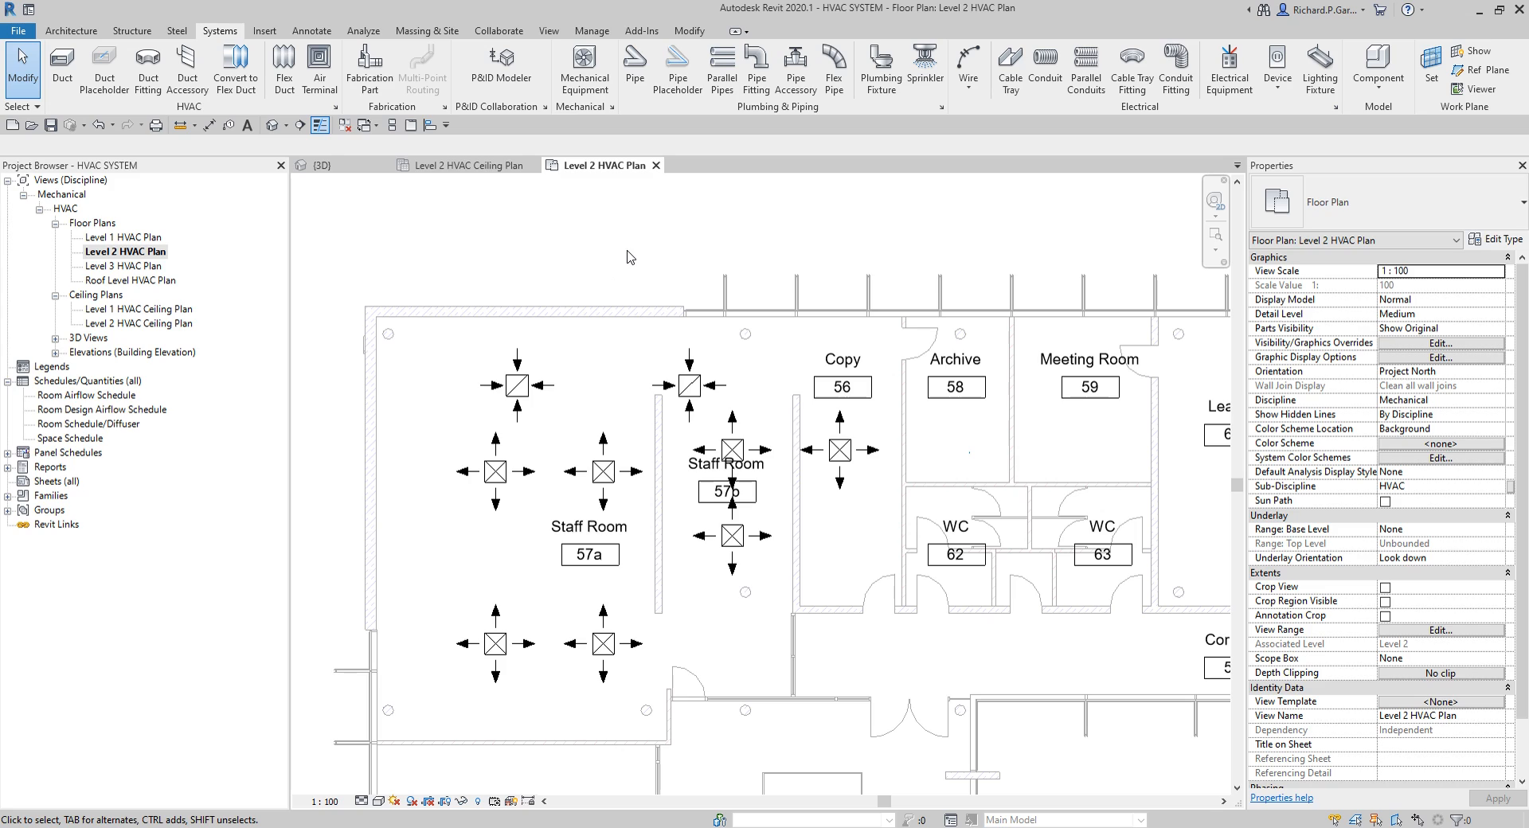
click(62, 397)
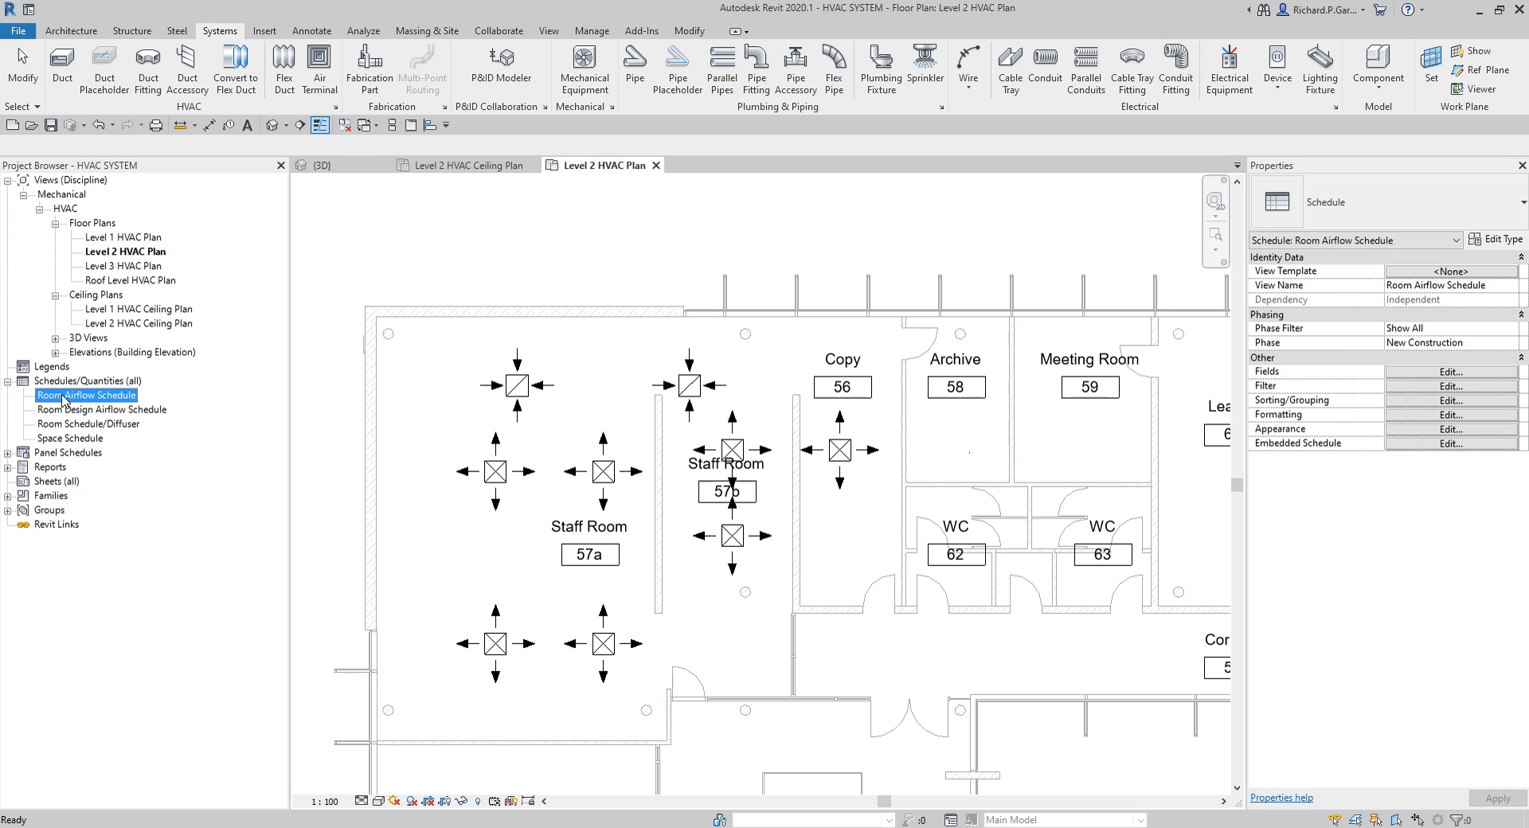
key(ctrl)
key(ctrl)
key(ctrl)
key(ctrl)
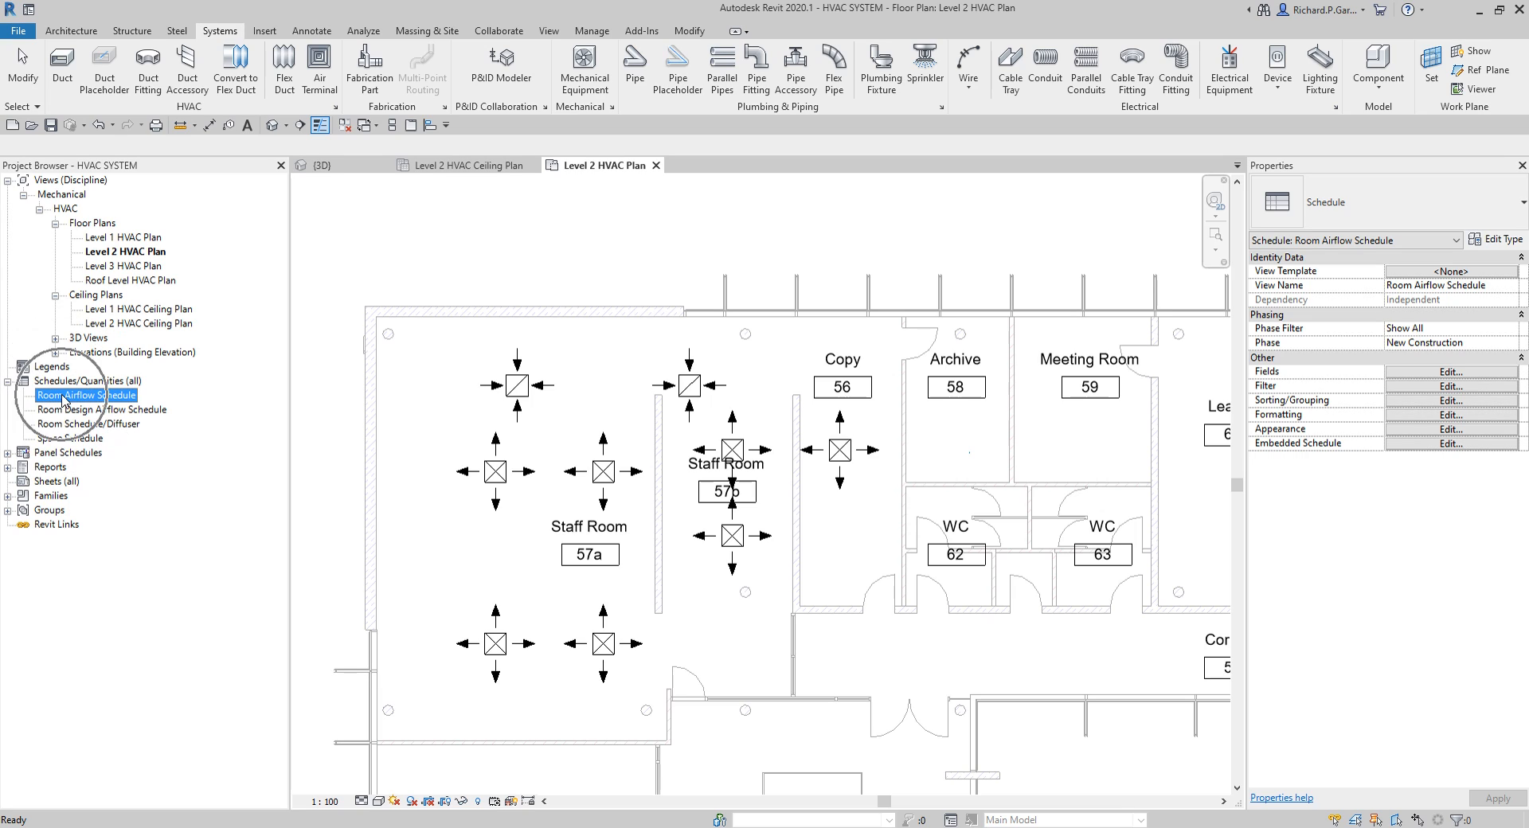
click(63, 397)
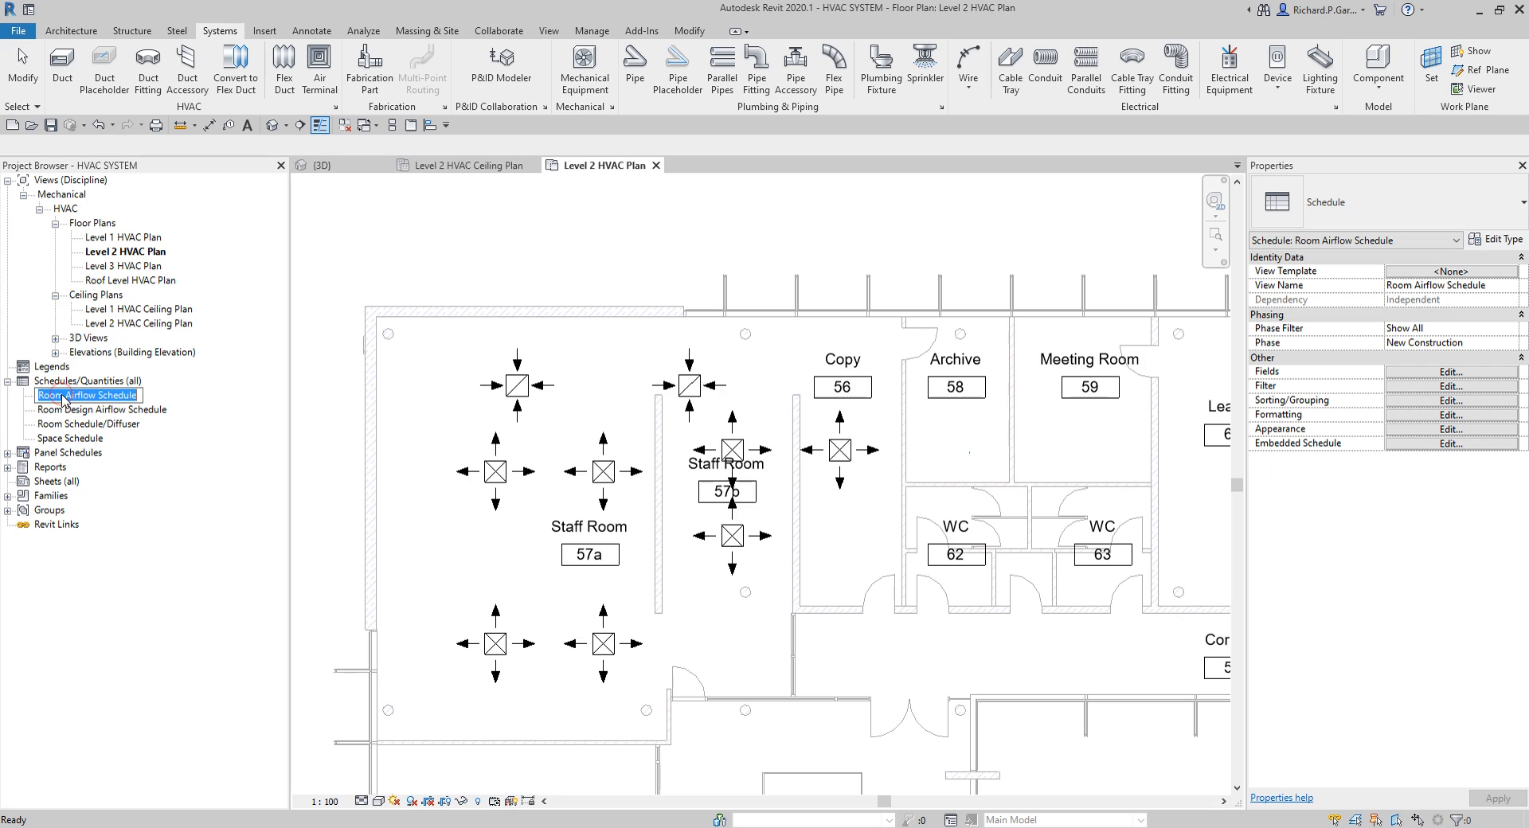
click(130, 353)
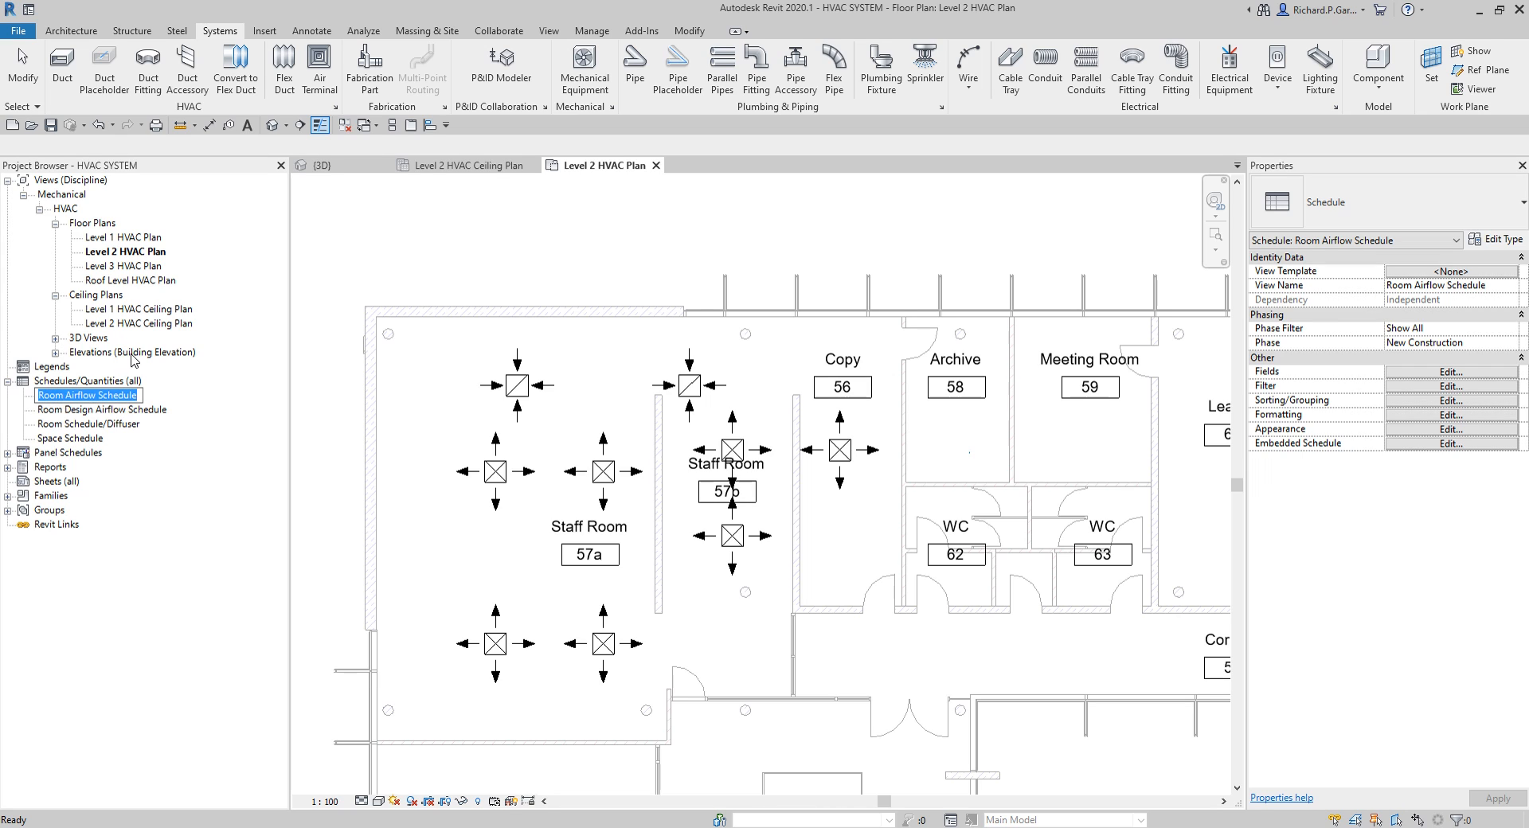
double_click(112, 403)
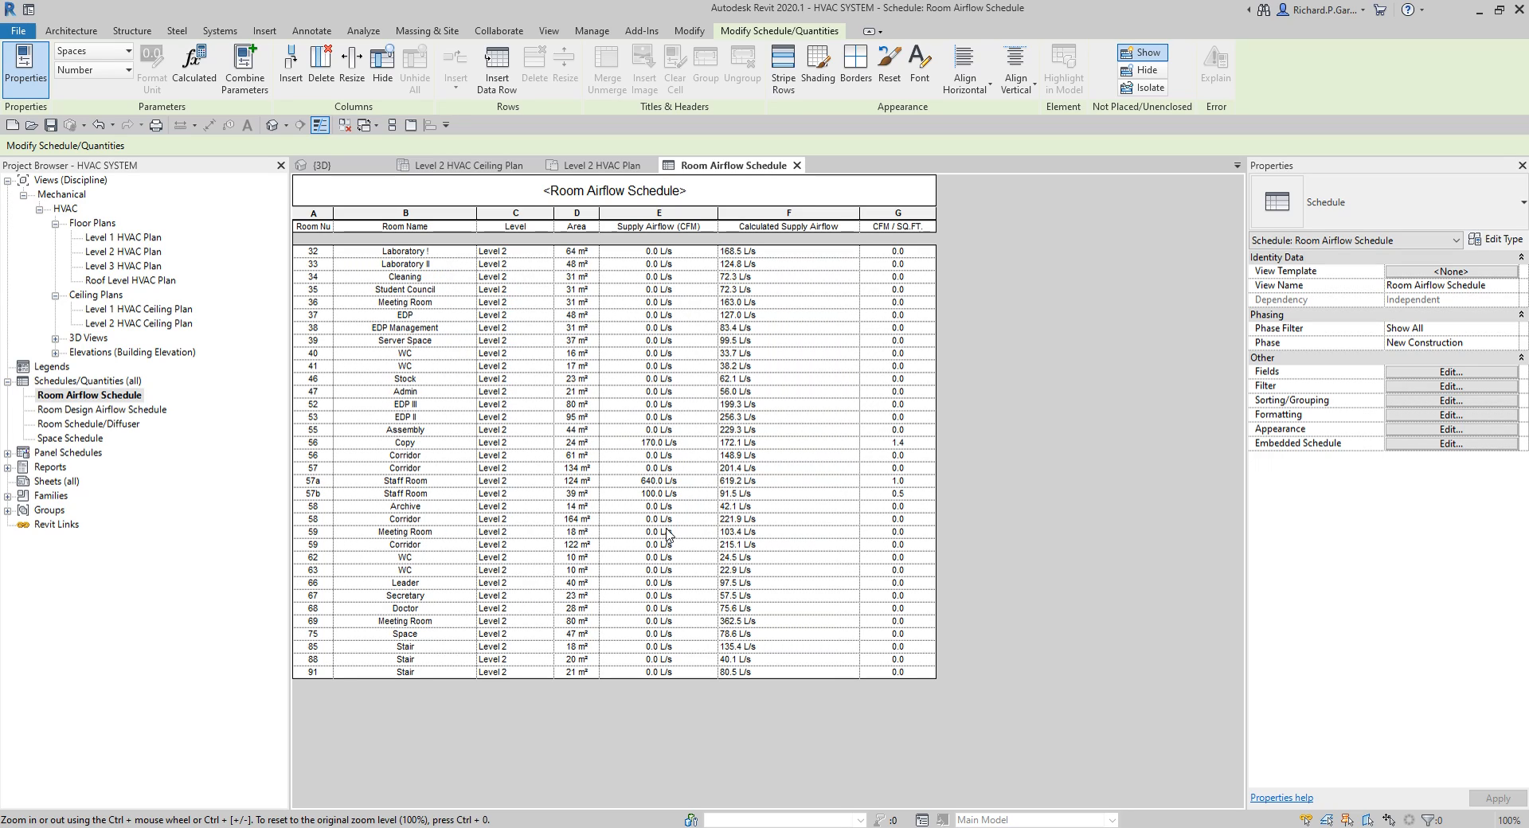
Compare the supply airflow with the calculated supply airflow for Staff Rooms 57a and 57b and the Copy room.
click(357, 470)
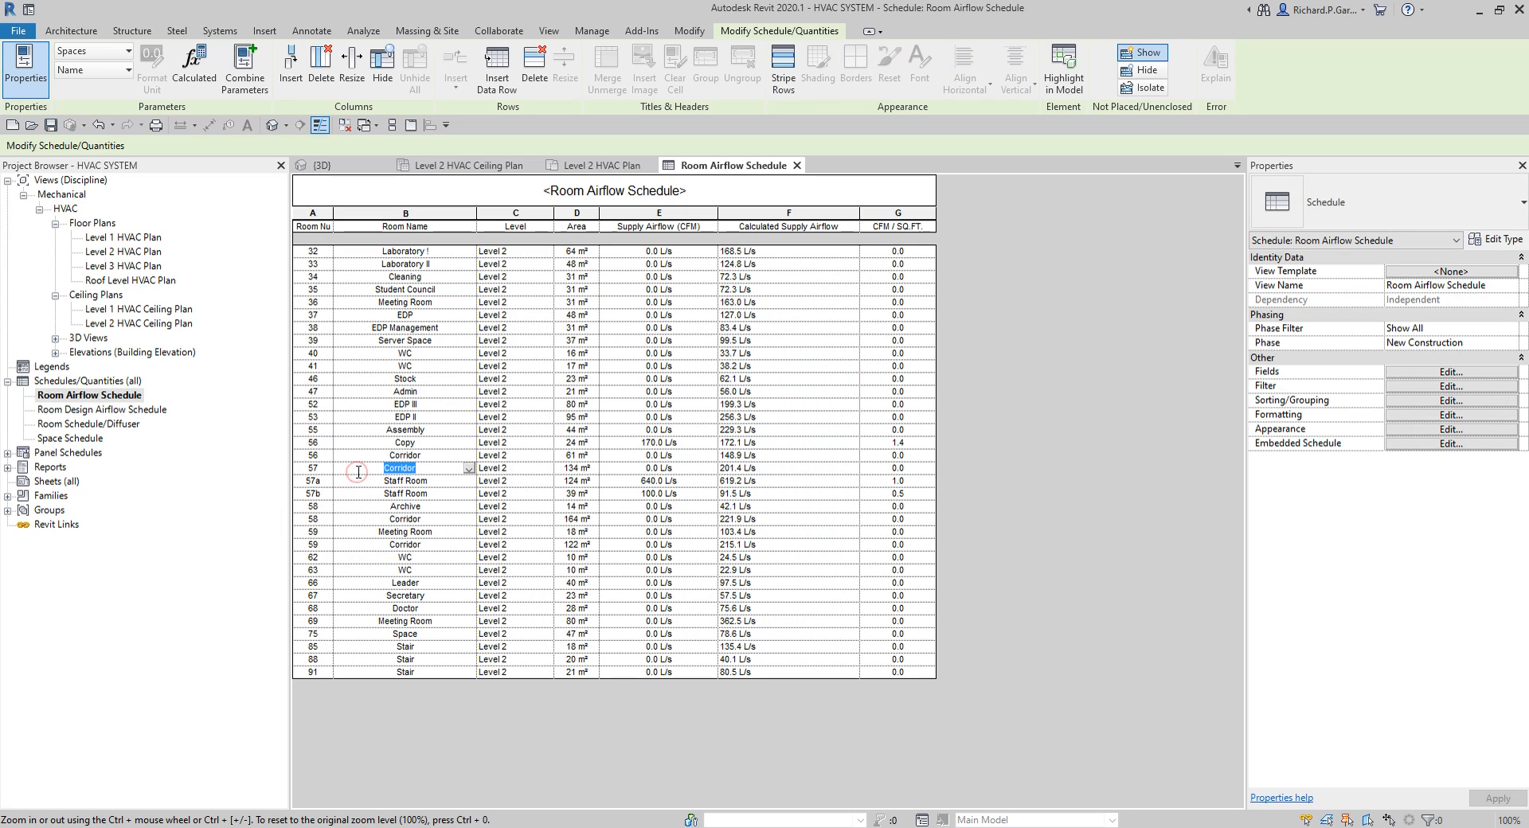
click(665, 482)
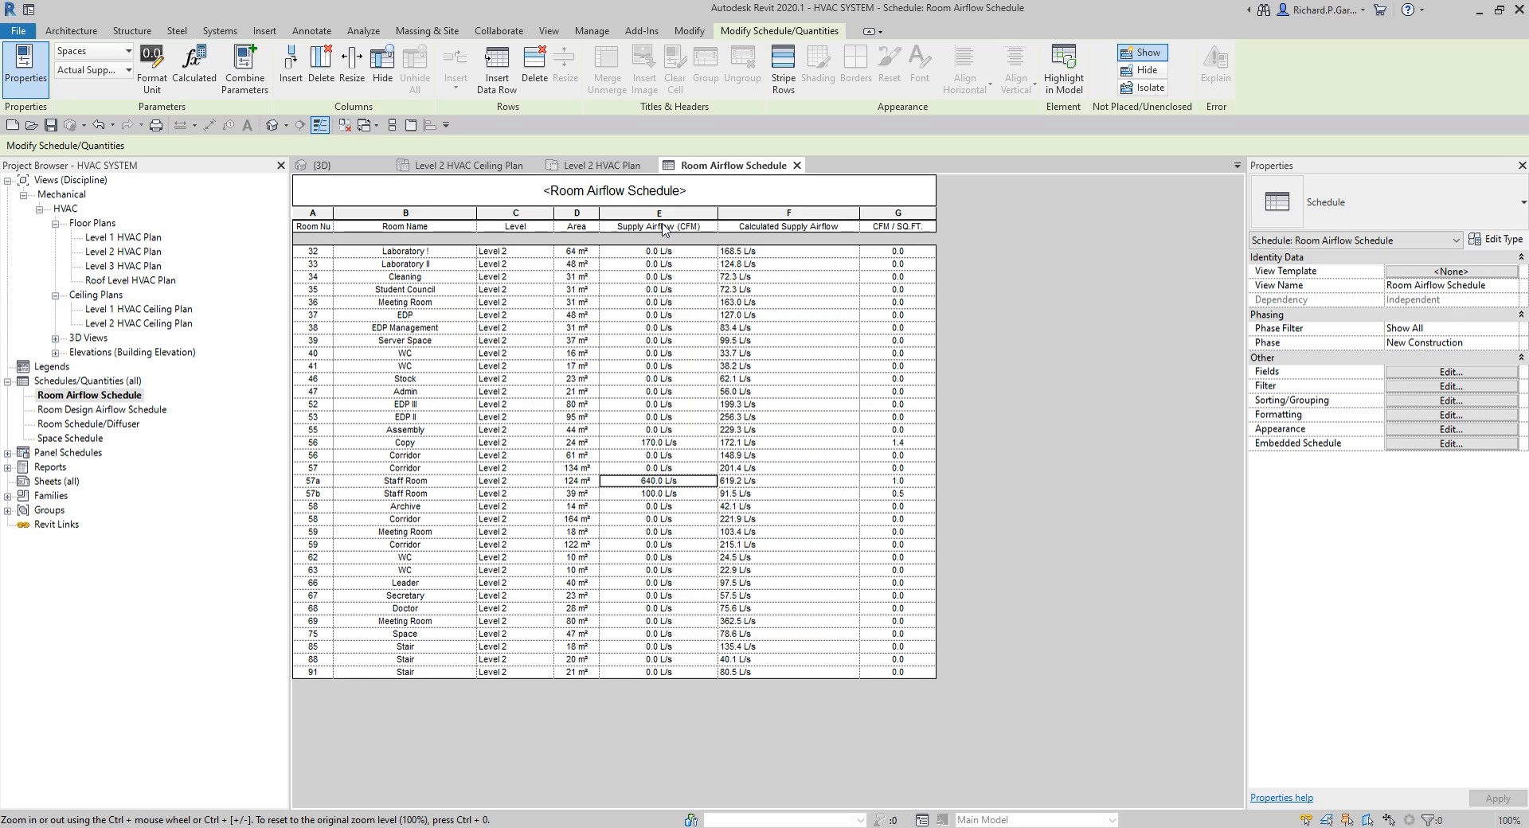
key(ctrl)
key(ctrl)
key(ctrl)
key(ctrl)
key(ctrl)
key(ctrl)
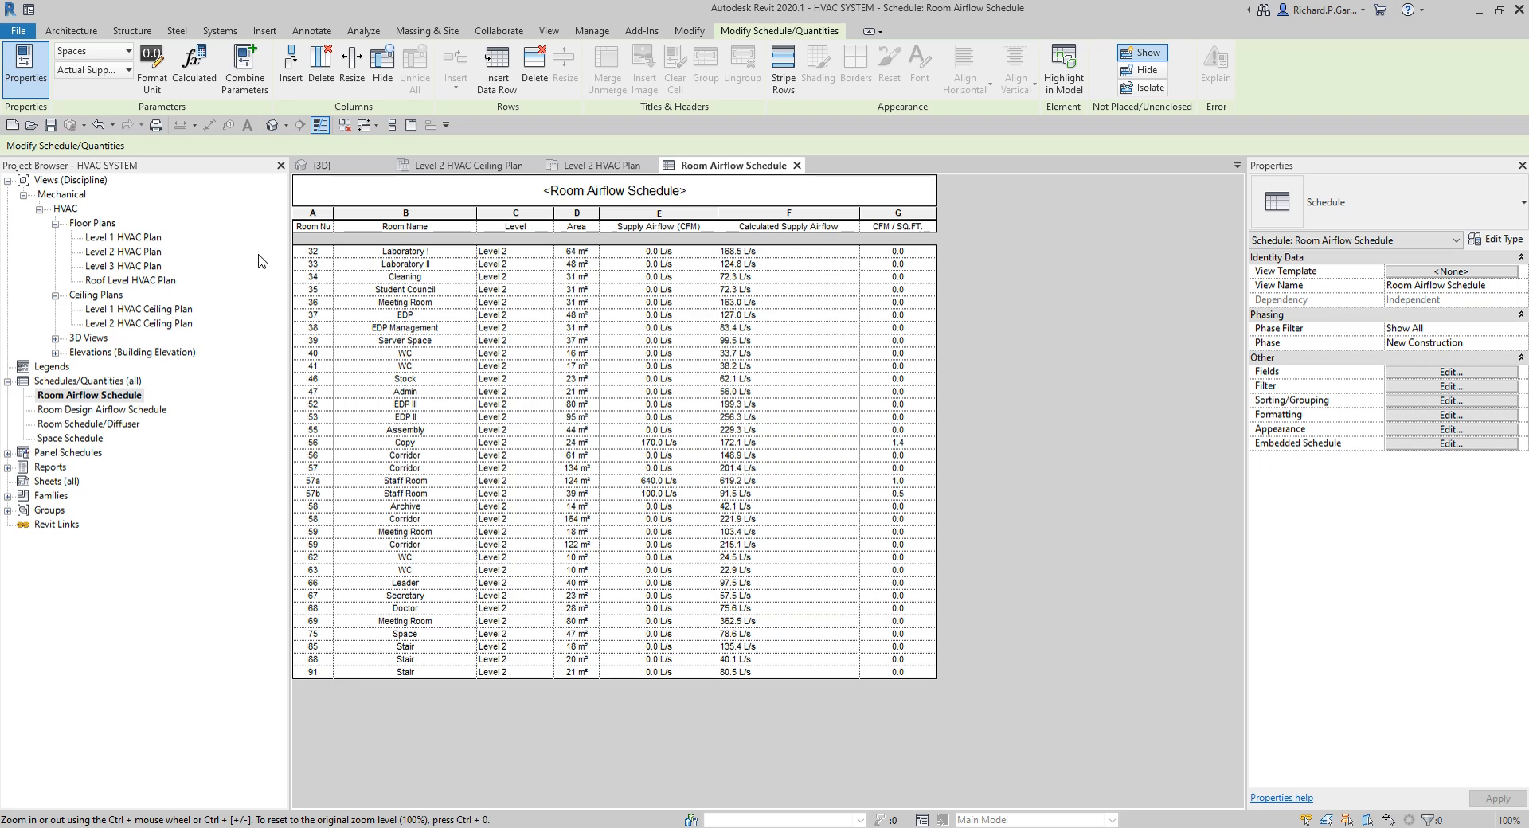
Return to the Level 2 HVAC floor plan and clear the Staff Room 57a space selection.
double_click(140, 252)
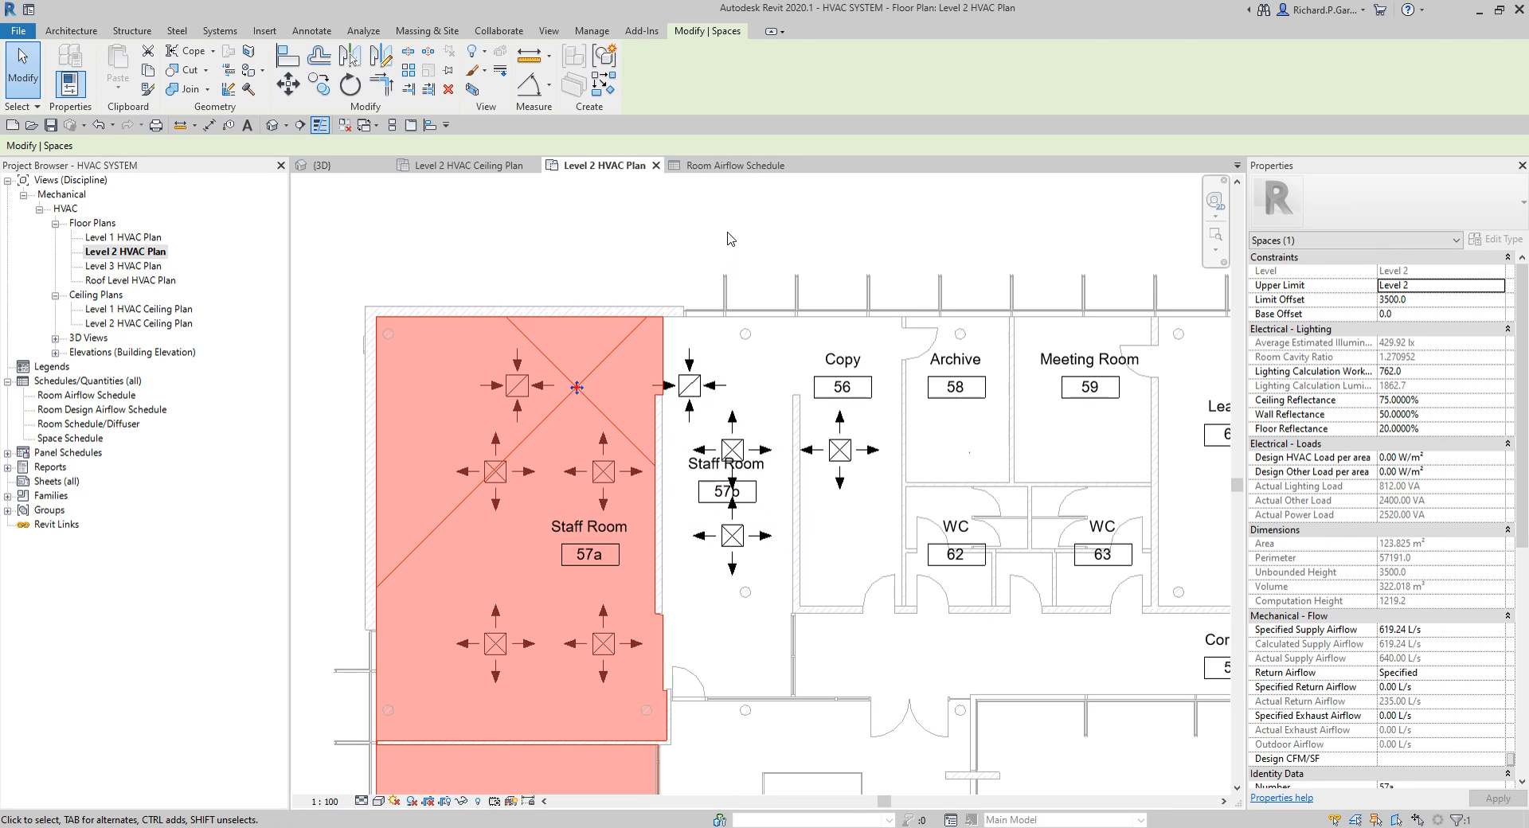
click(727, 232)
scroll(727, 233, down, 3)
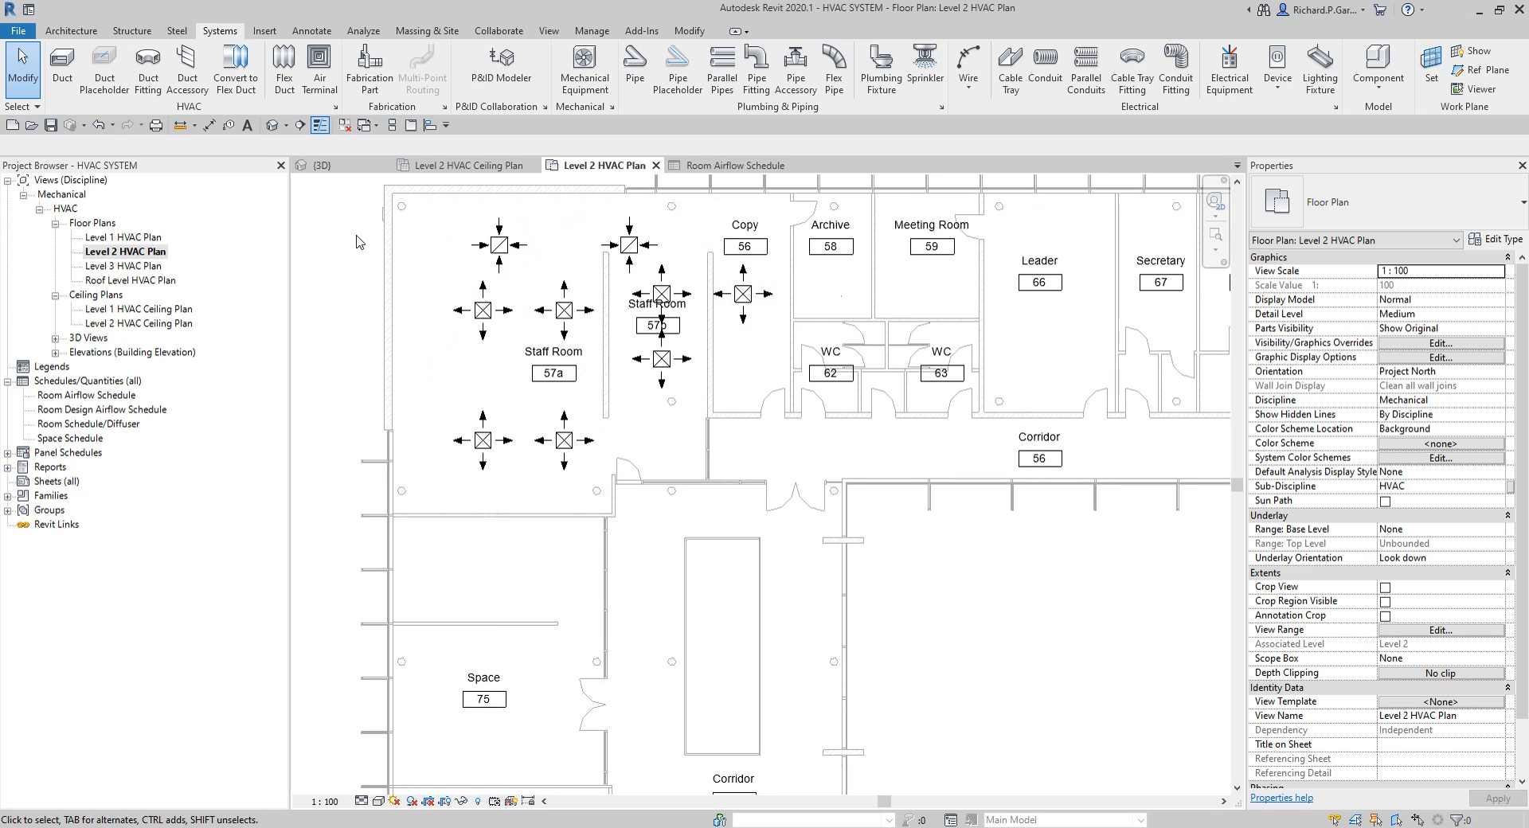
Place an M_VAV Unit - Parallel Fan Powered, Size 4 - 200mm Inlet, rotated 180°, just below the lower-right supply diffuser in Staff Room 57a.
click(586, 72)
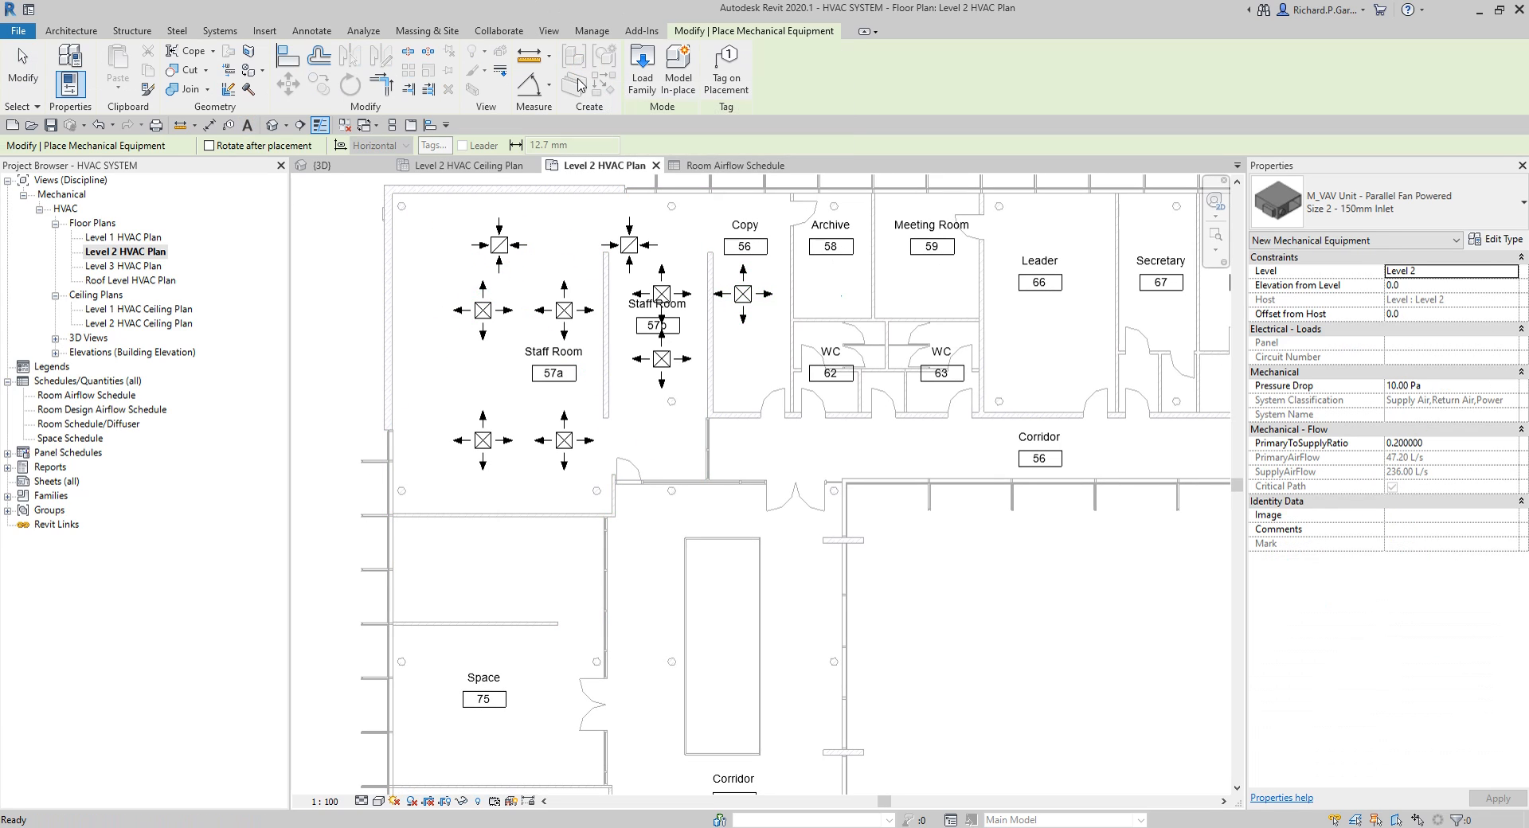
click(1417, 212)
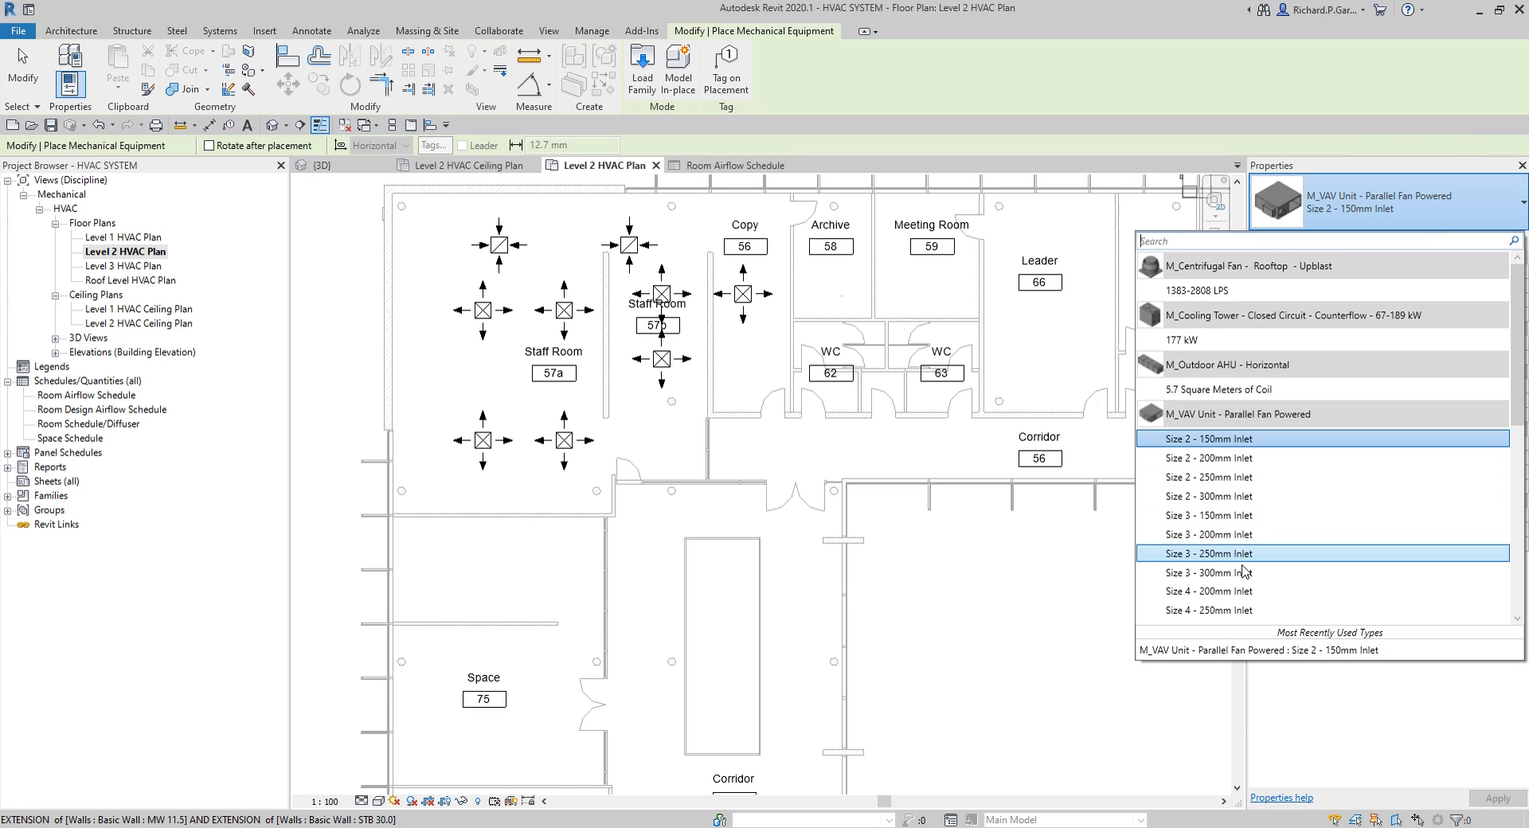
click(1239, 605)
key(ctrl)
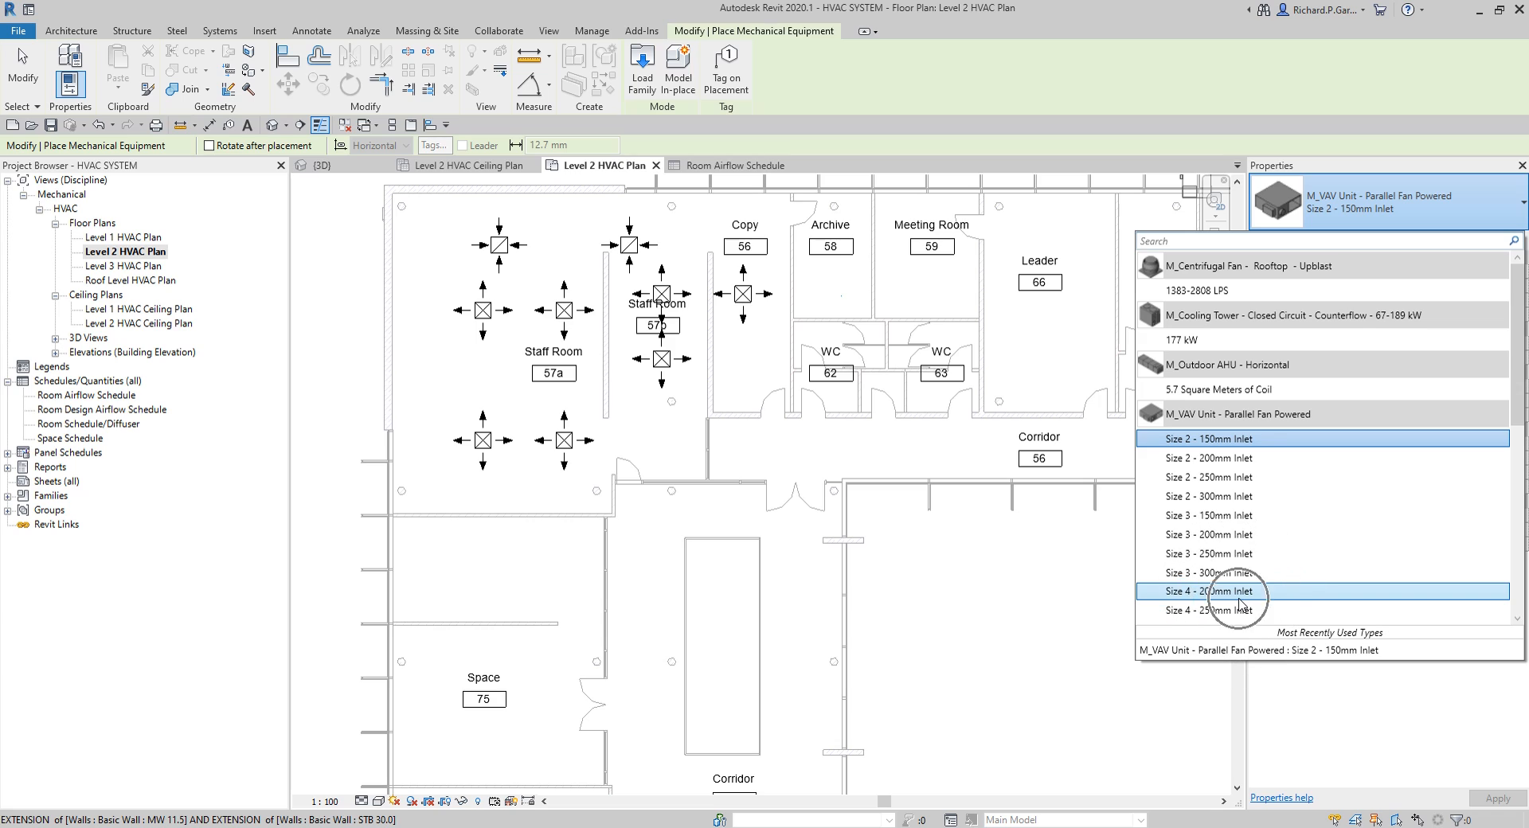
key(ctrl)
click(1239, 599)
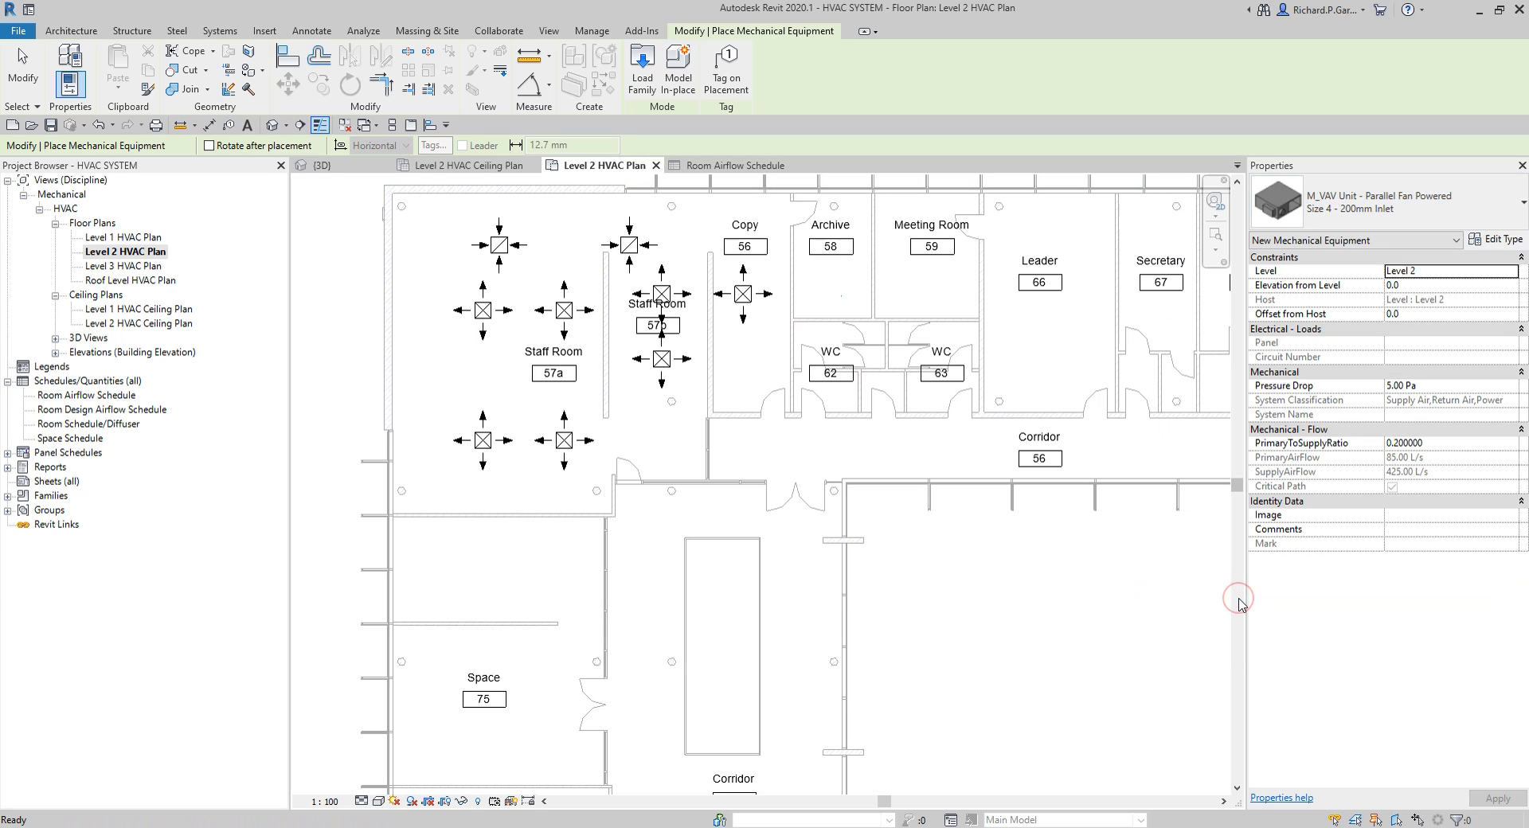
scroll(478, 478, up, 5)
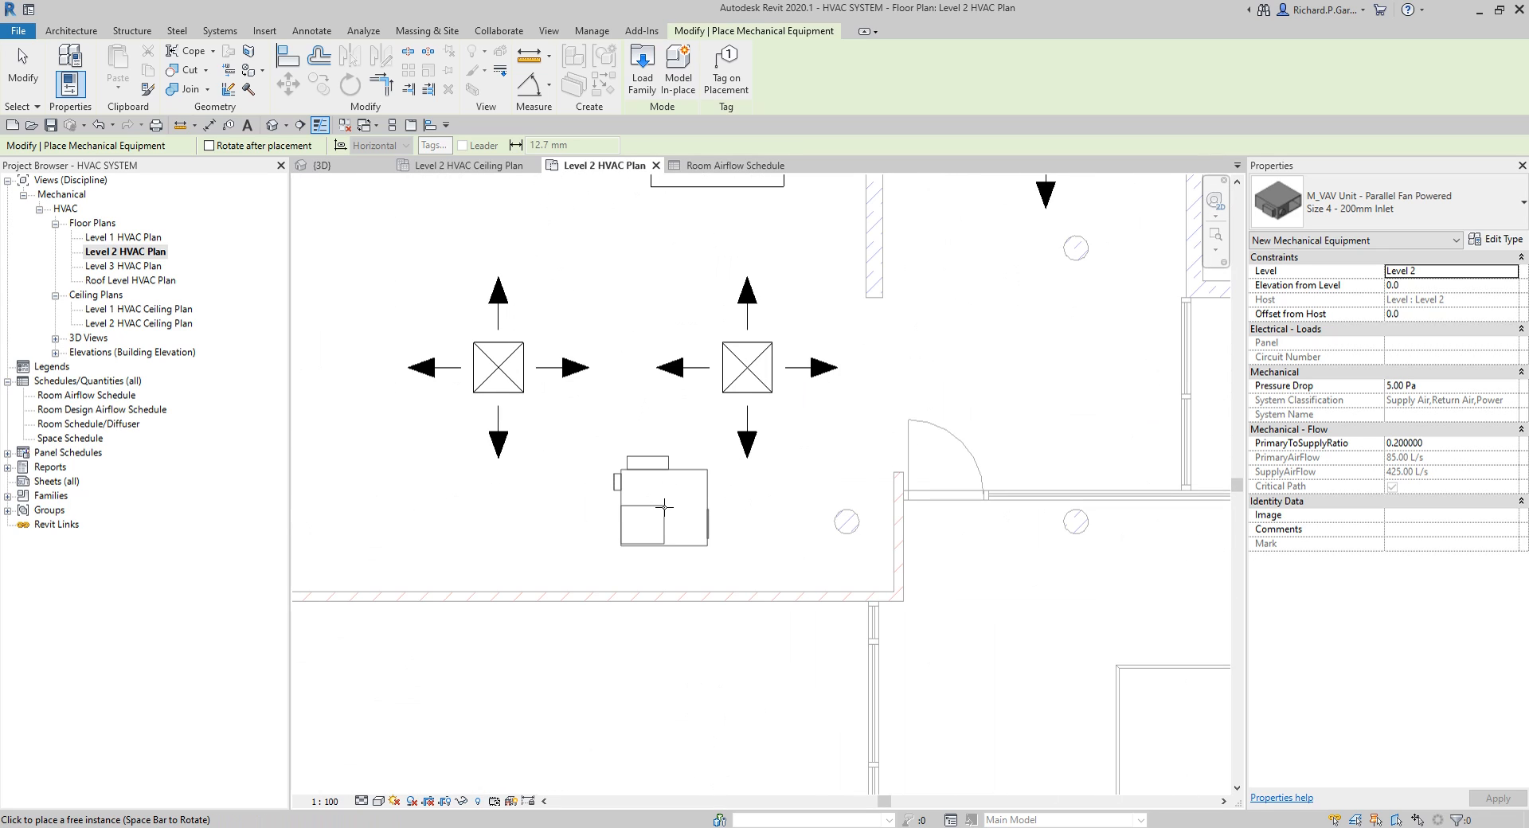
key(space)
key(space)
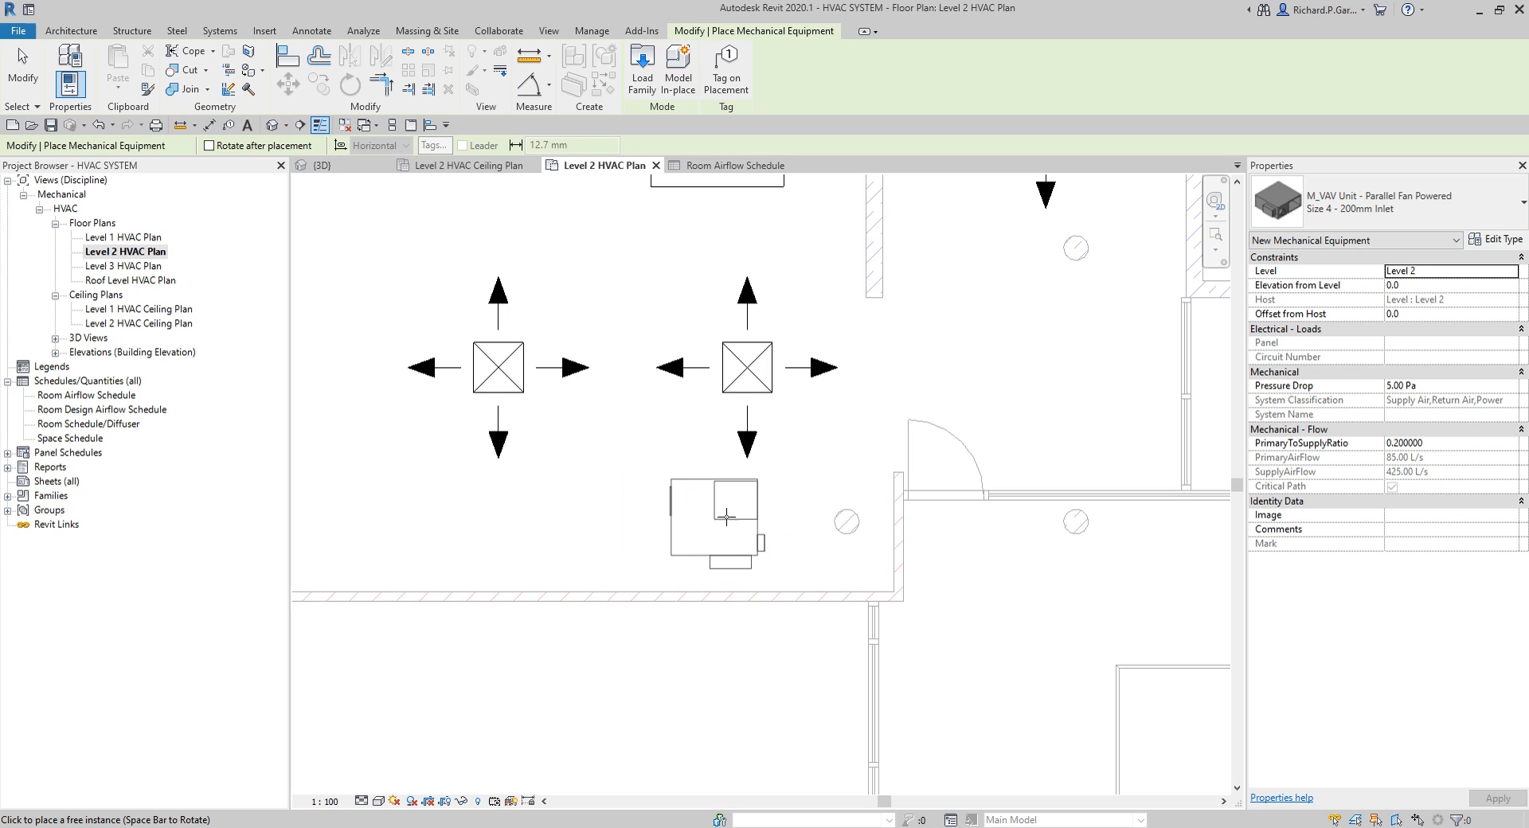
click(767, 516)
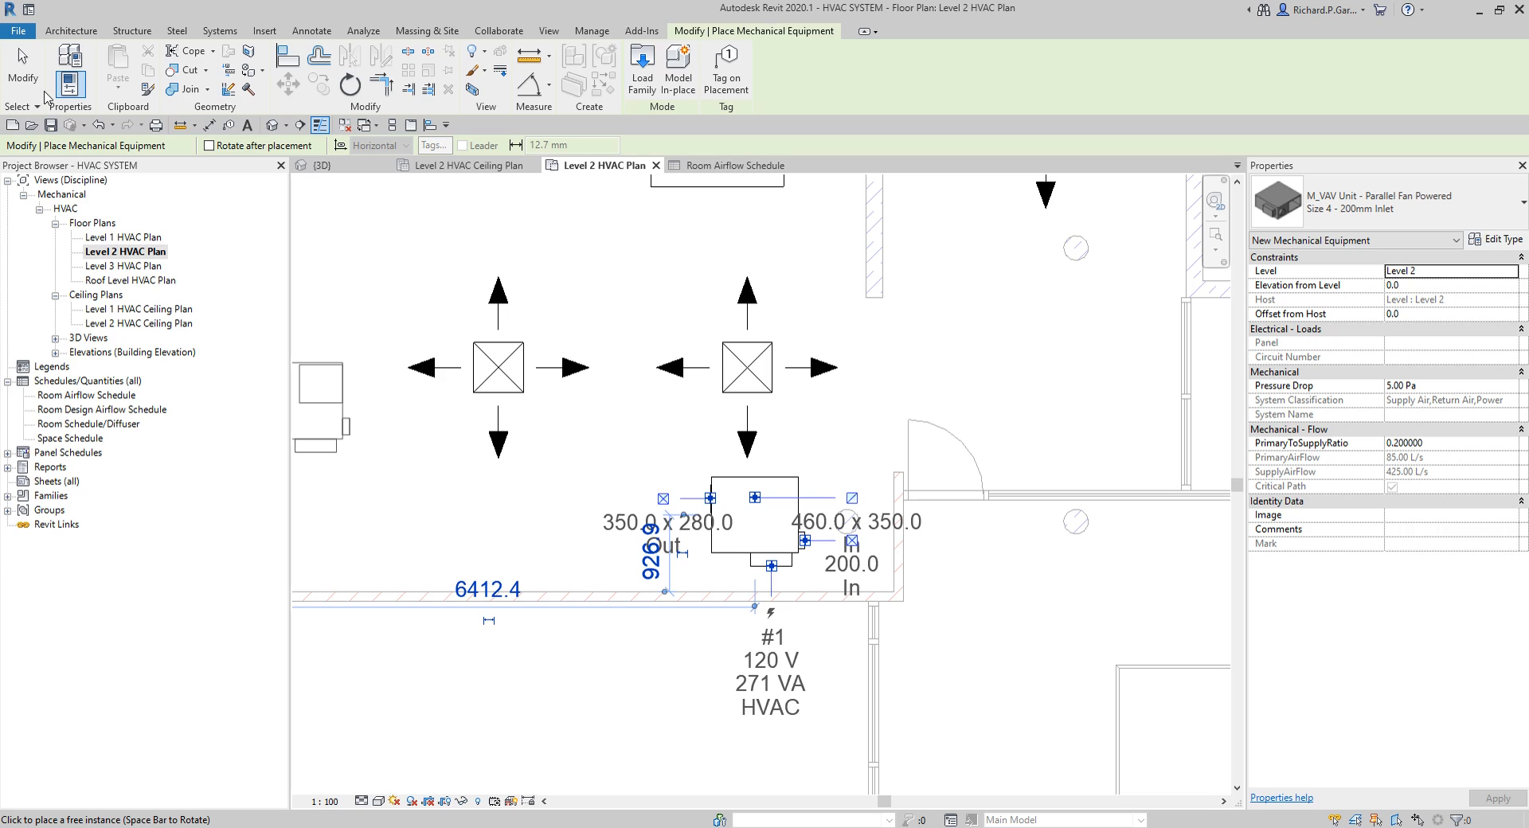
click(21, 57)
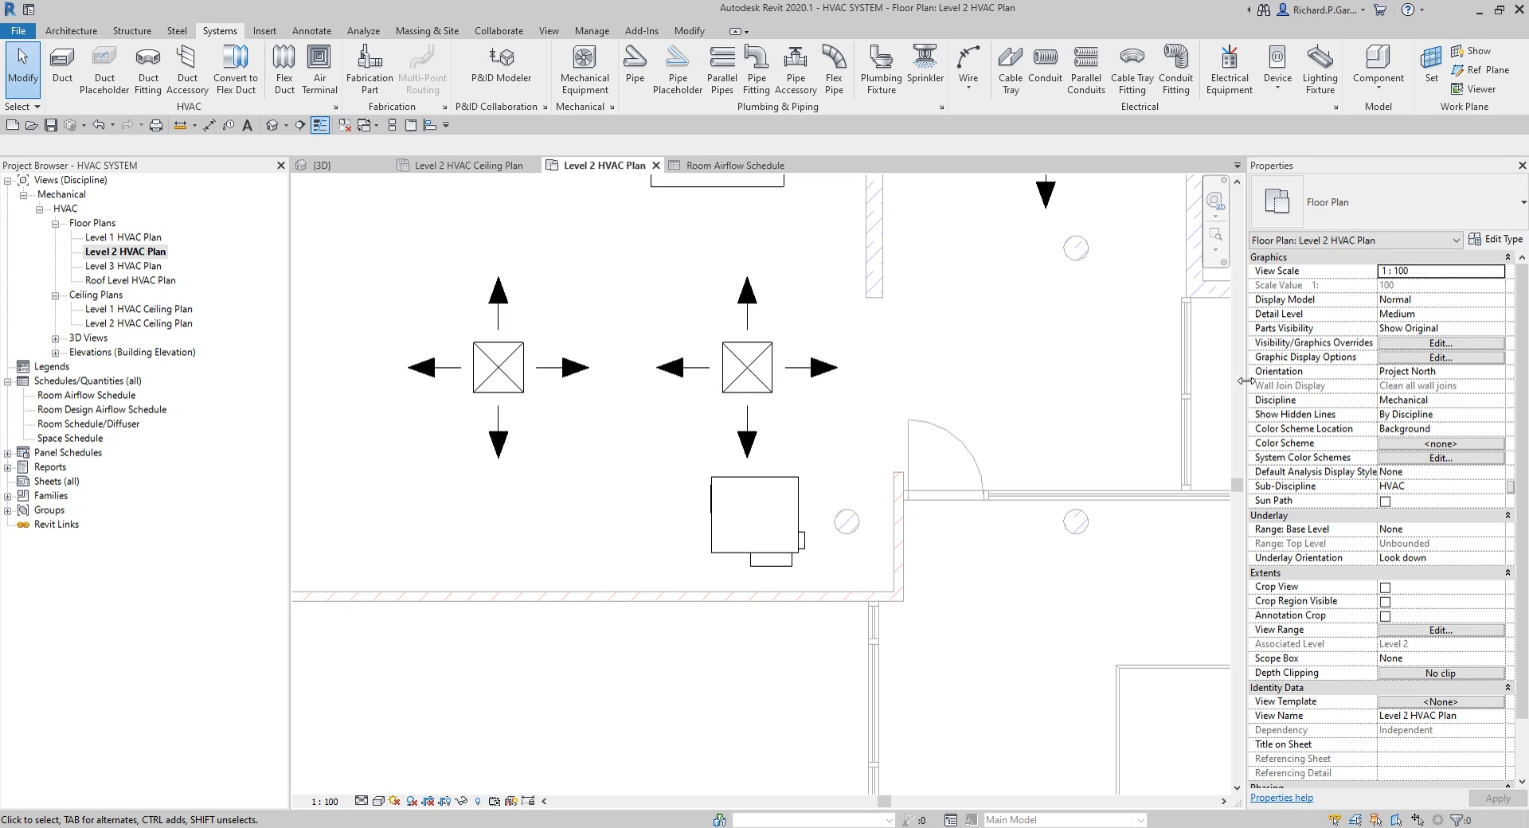
Set the offset from host of the VAV unit in Staff Room 57a to 3100 mm and deselect the unit.
click(759, 556)
click(802, 476)
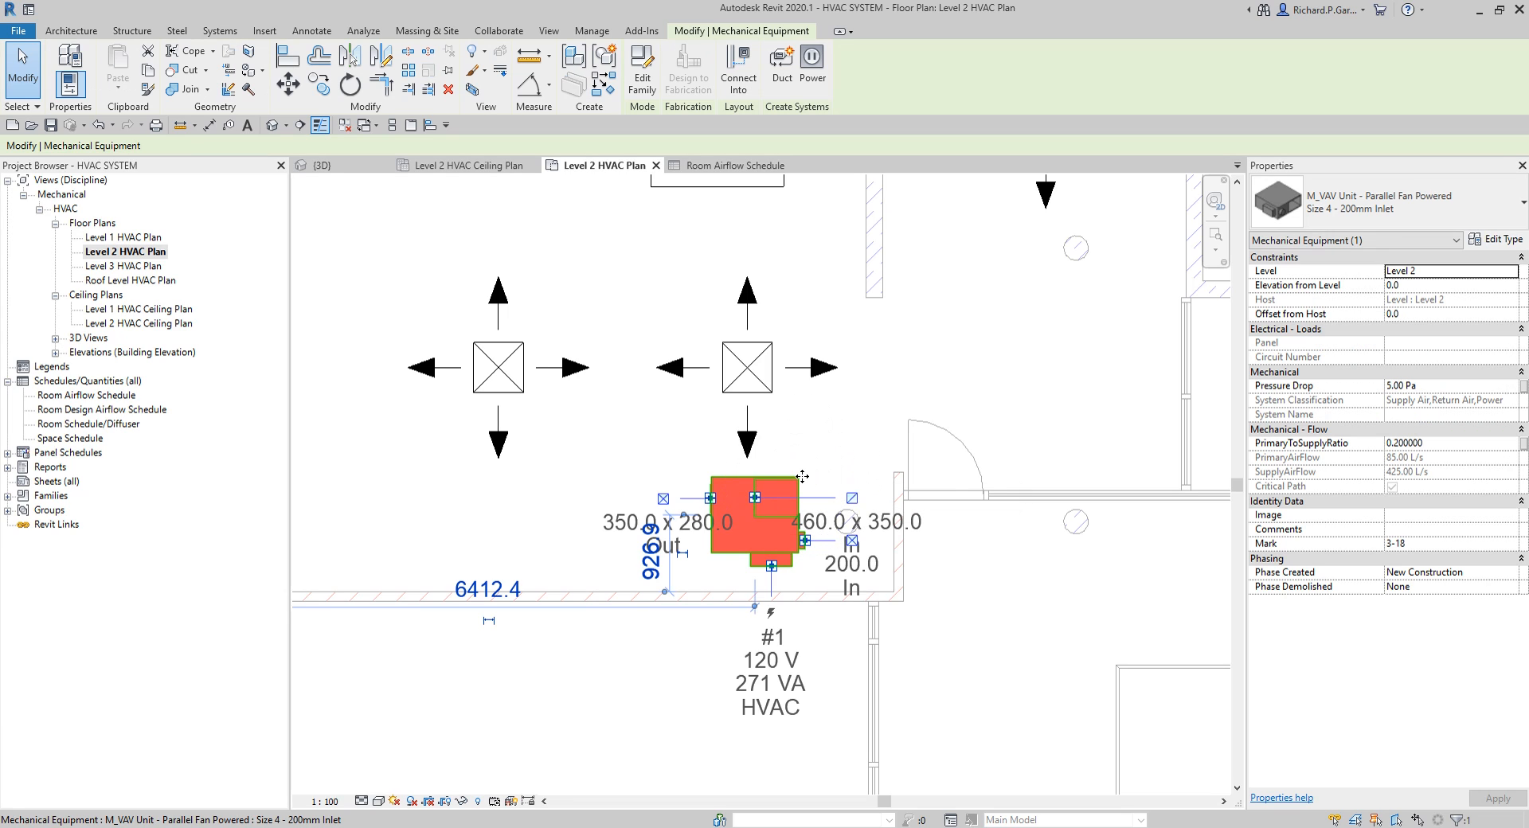
click(1409, 315)
double_click(1409, 315)
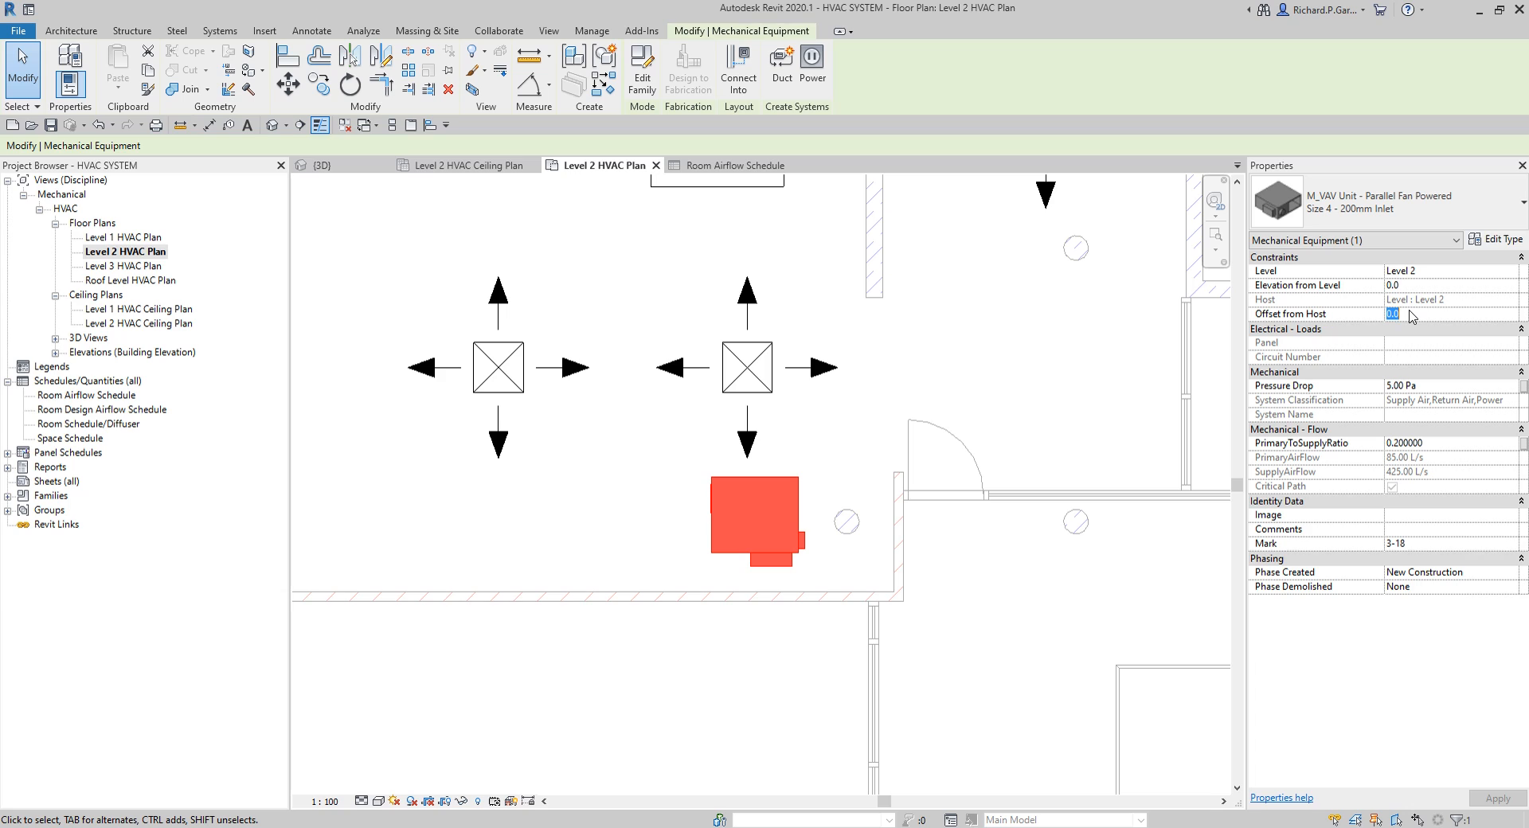
text(3)
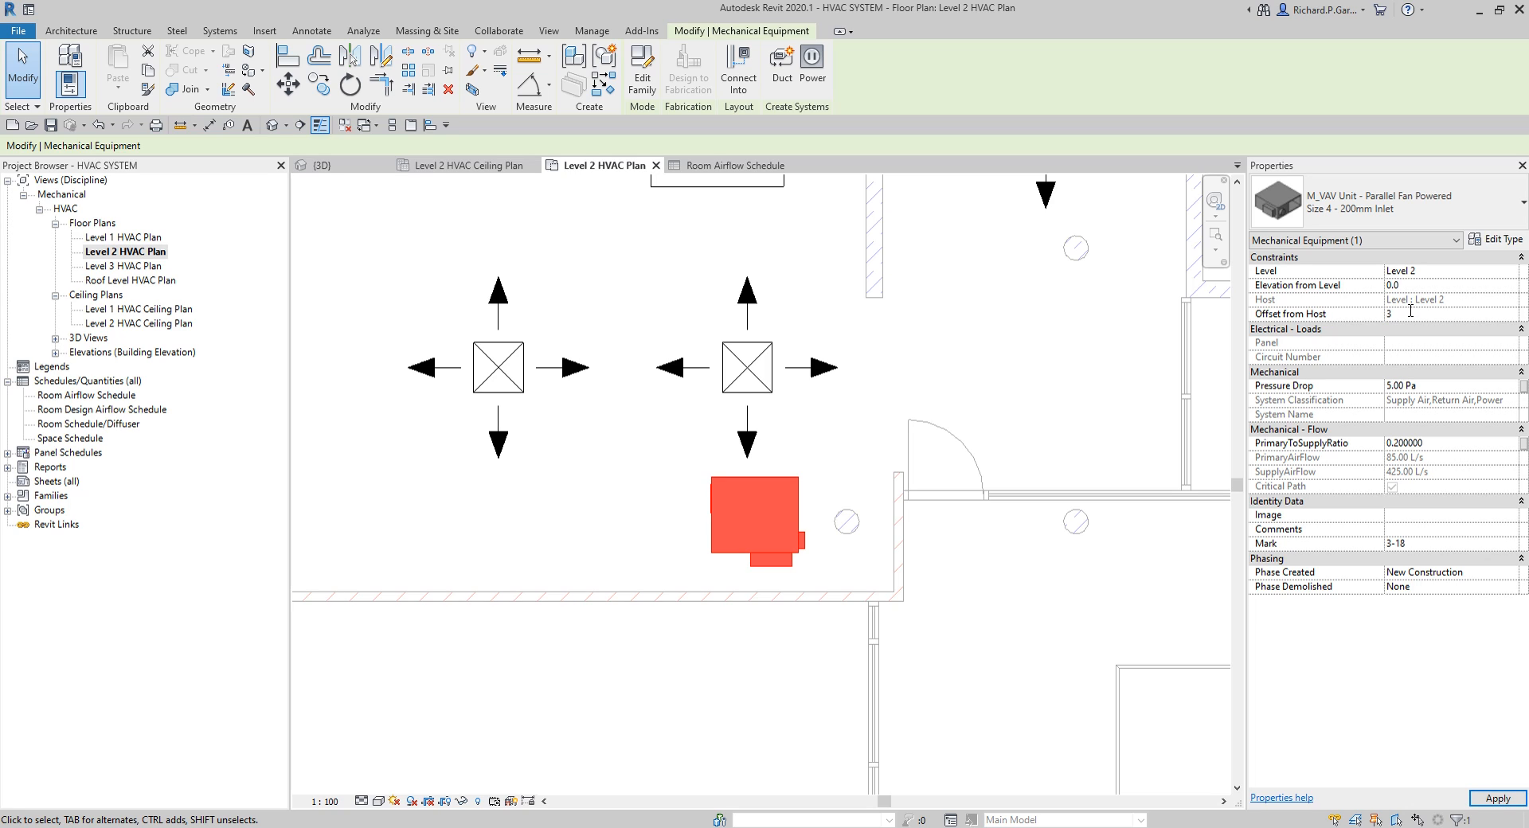
text(100)
click(609, 499)
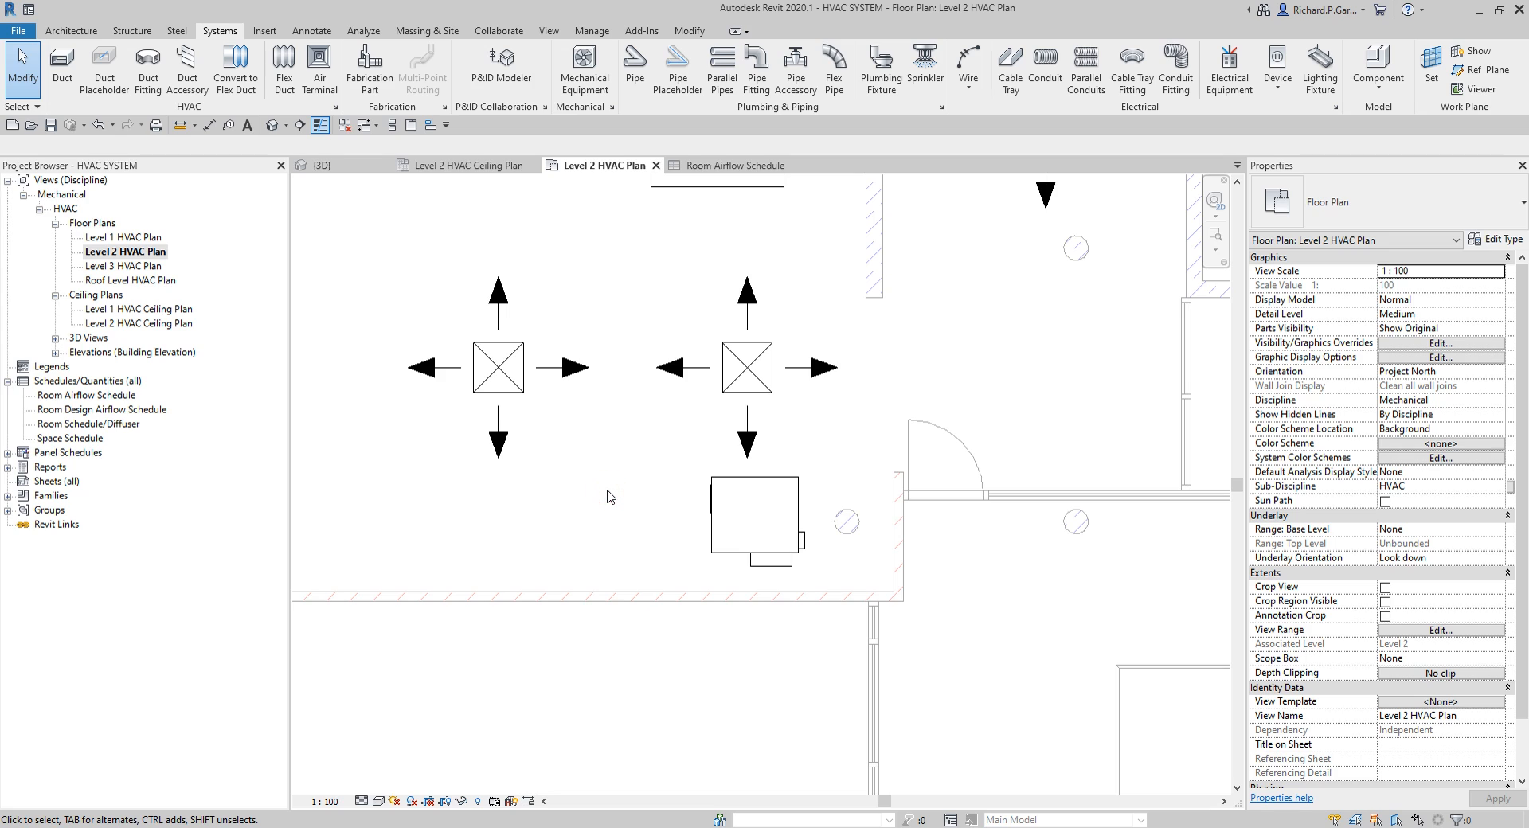
Dock the Properties palette together with the Project Browser and bring the Project Browser to the front.
scroll(811, 463, down, 5)
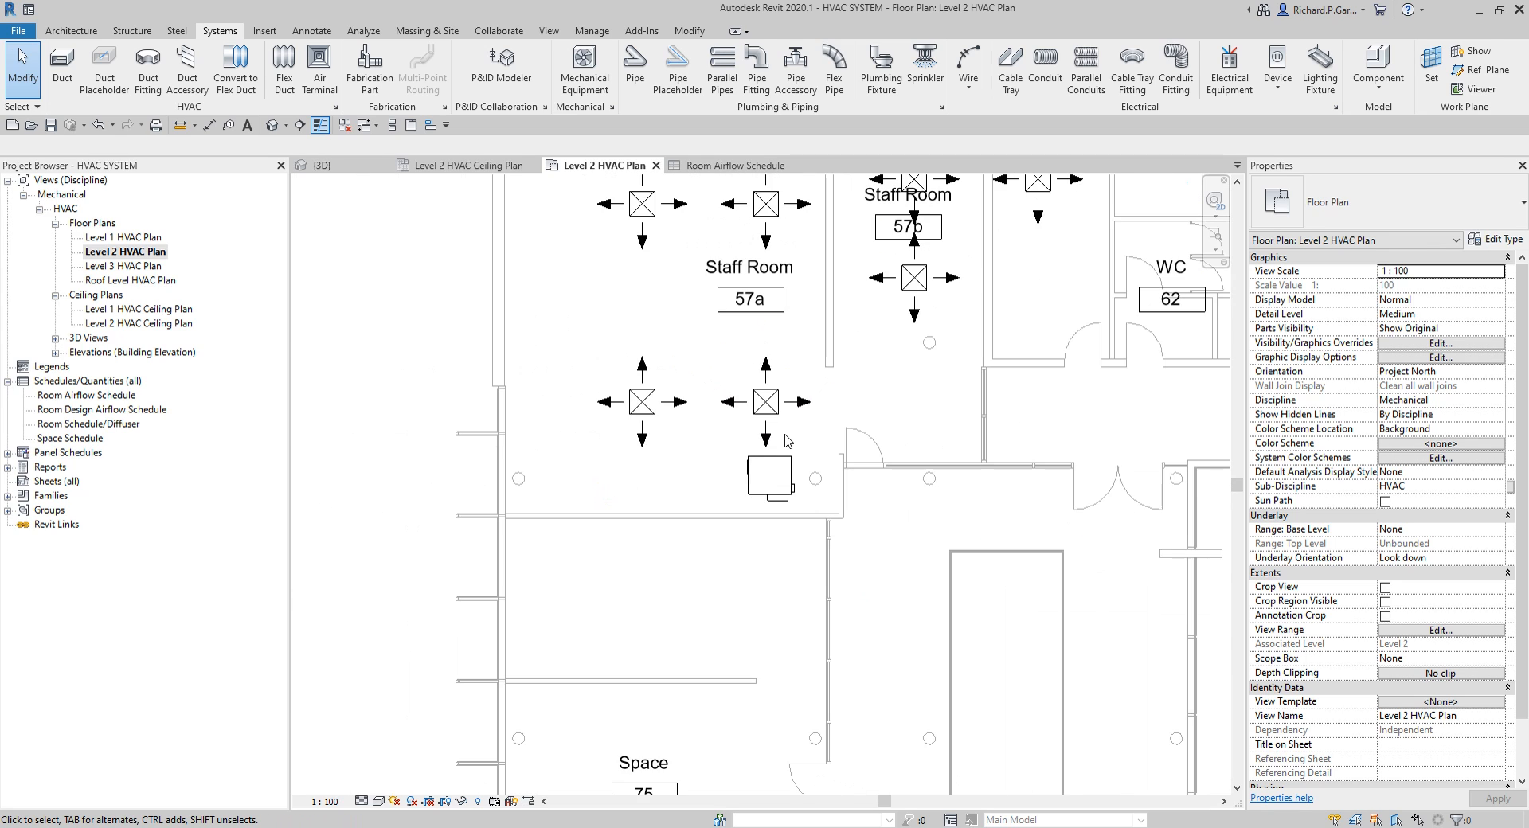
scroll(811, 463, up, 4)
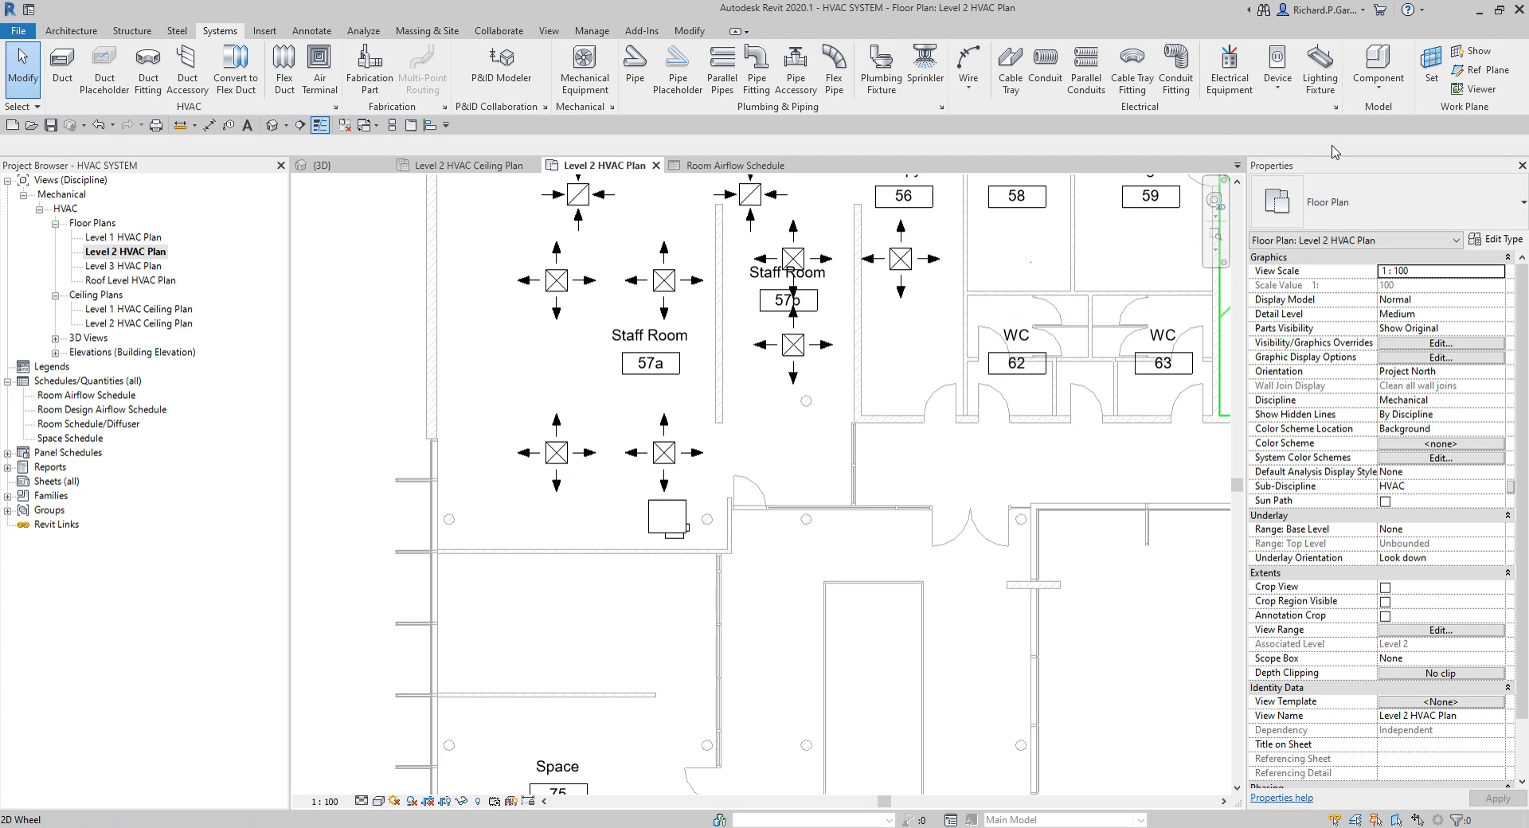
drag(1358, 170, 184, 173)
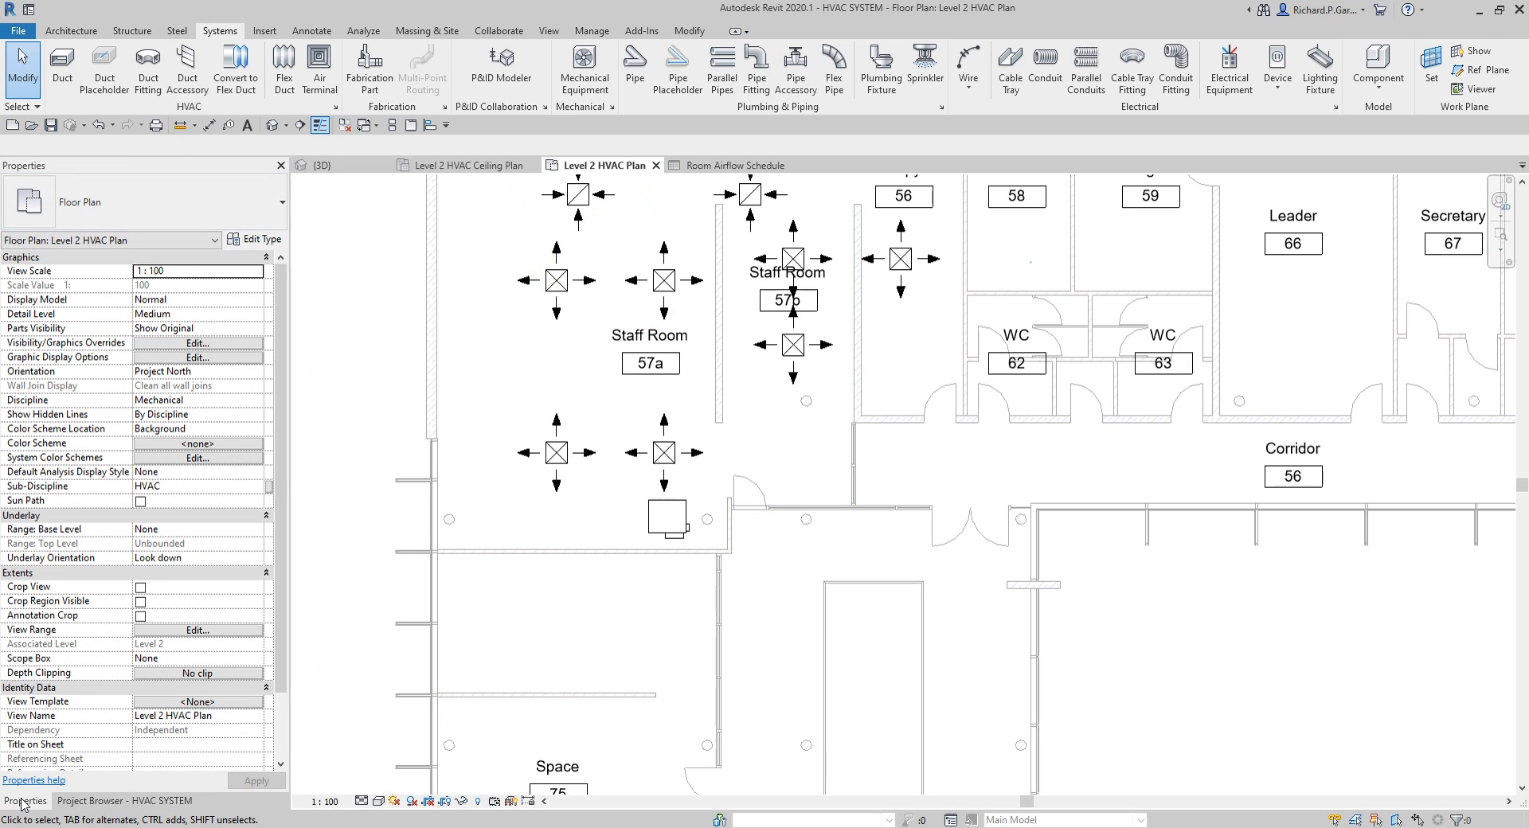
click(89, 801)
Open the System Browser beside the Level 2 HVAC floor plan.
scroll(956, 486, down, 3)
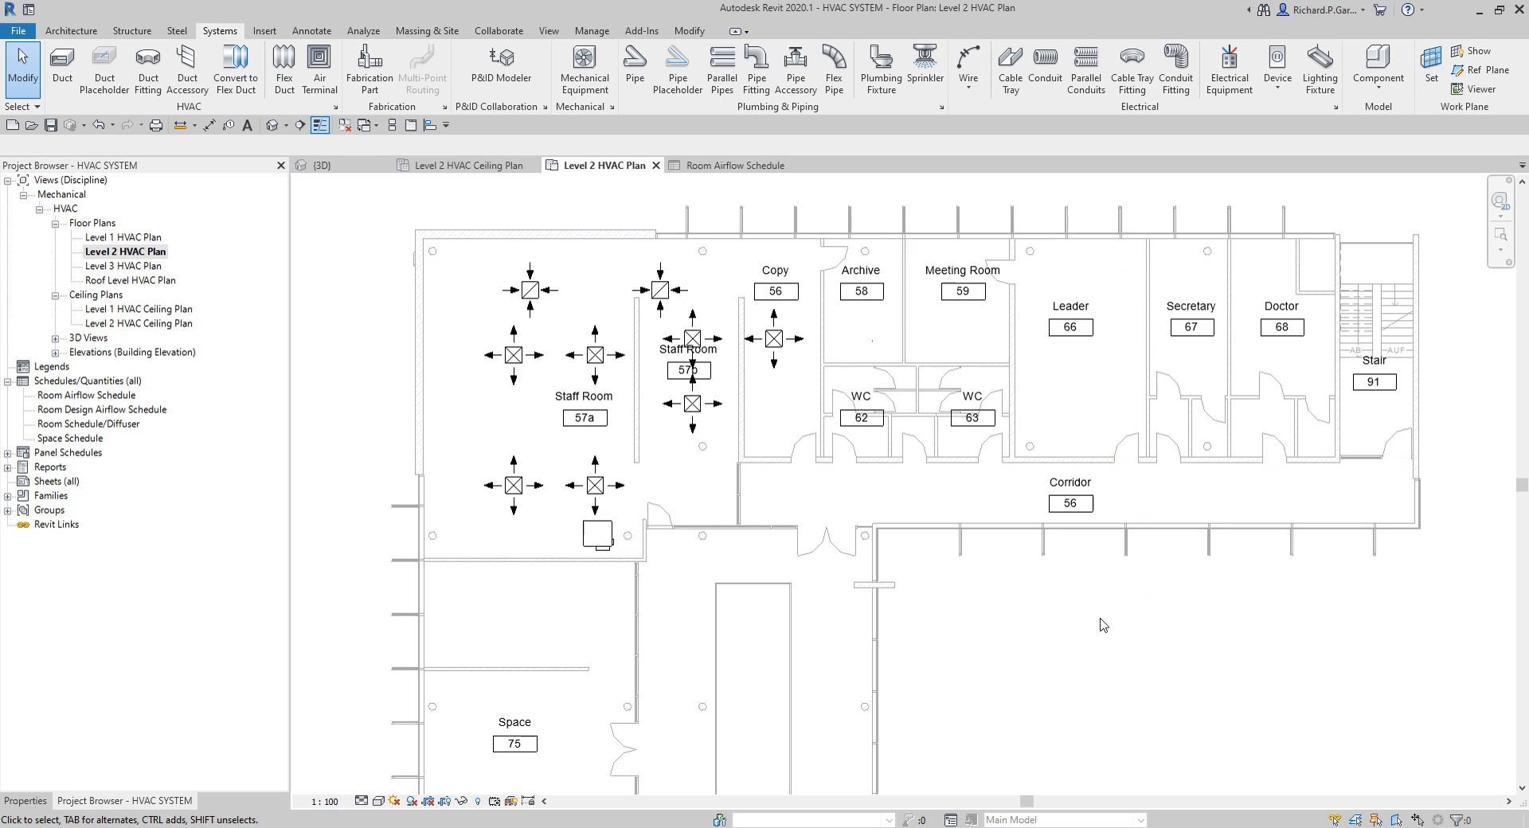
right_click(1101, 625)
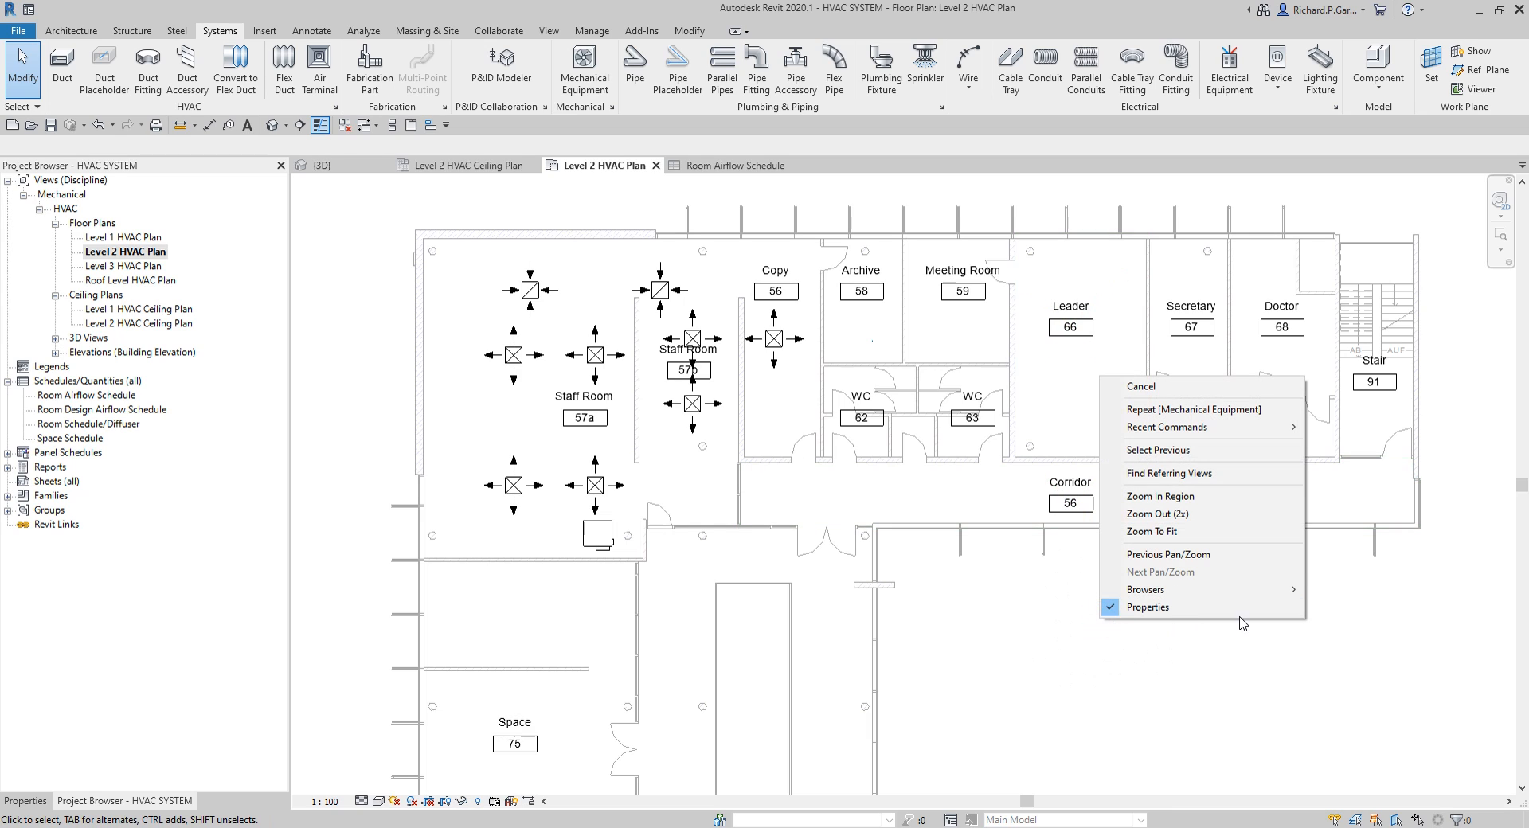
mouse_move(1227, 596)
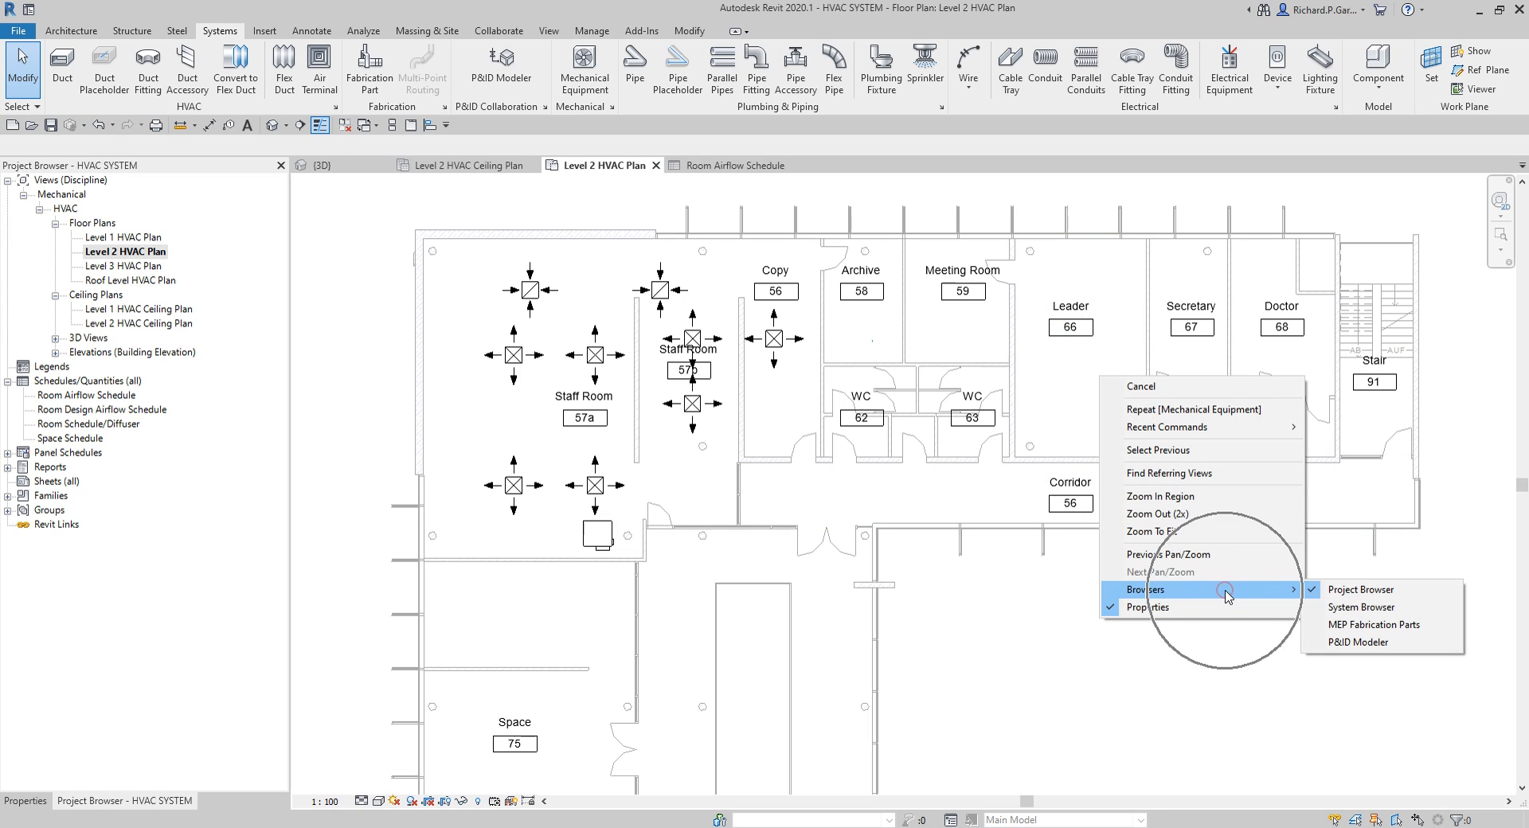
click(1354, 607)
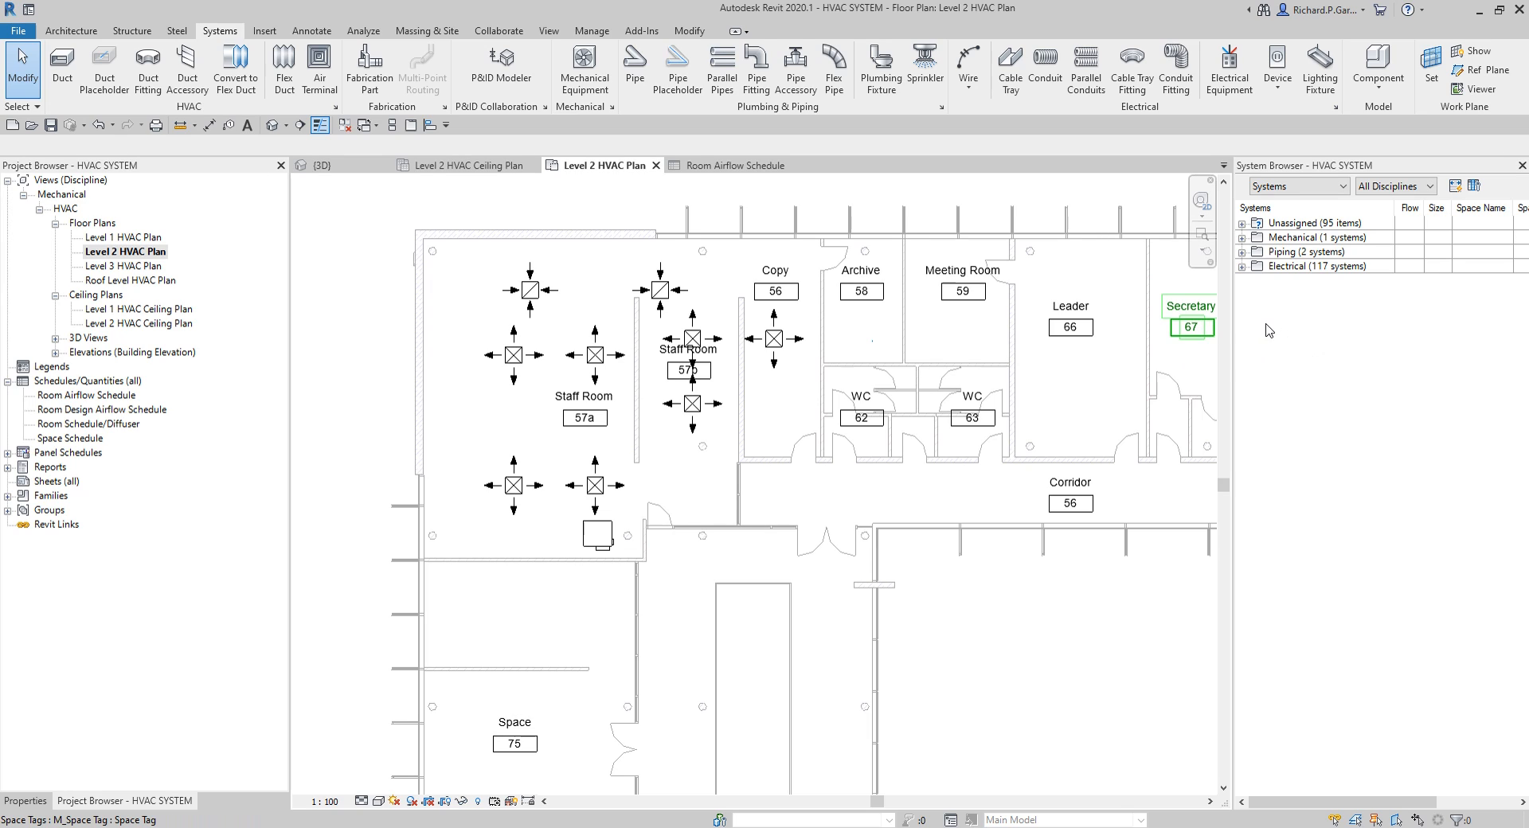
Review the Mechanical, Piping and Electrical groups in the System Browser and expand the Unassigned group.
click(1295, 238)
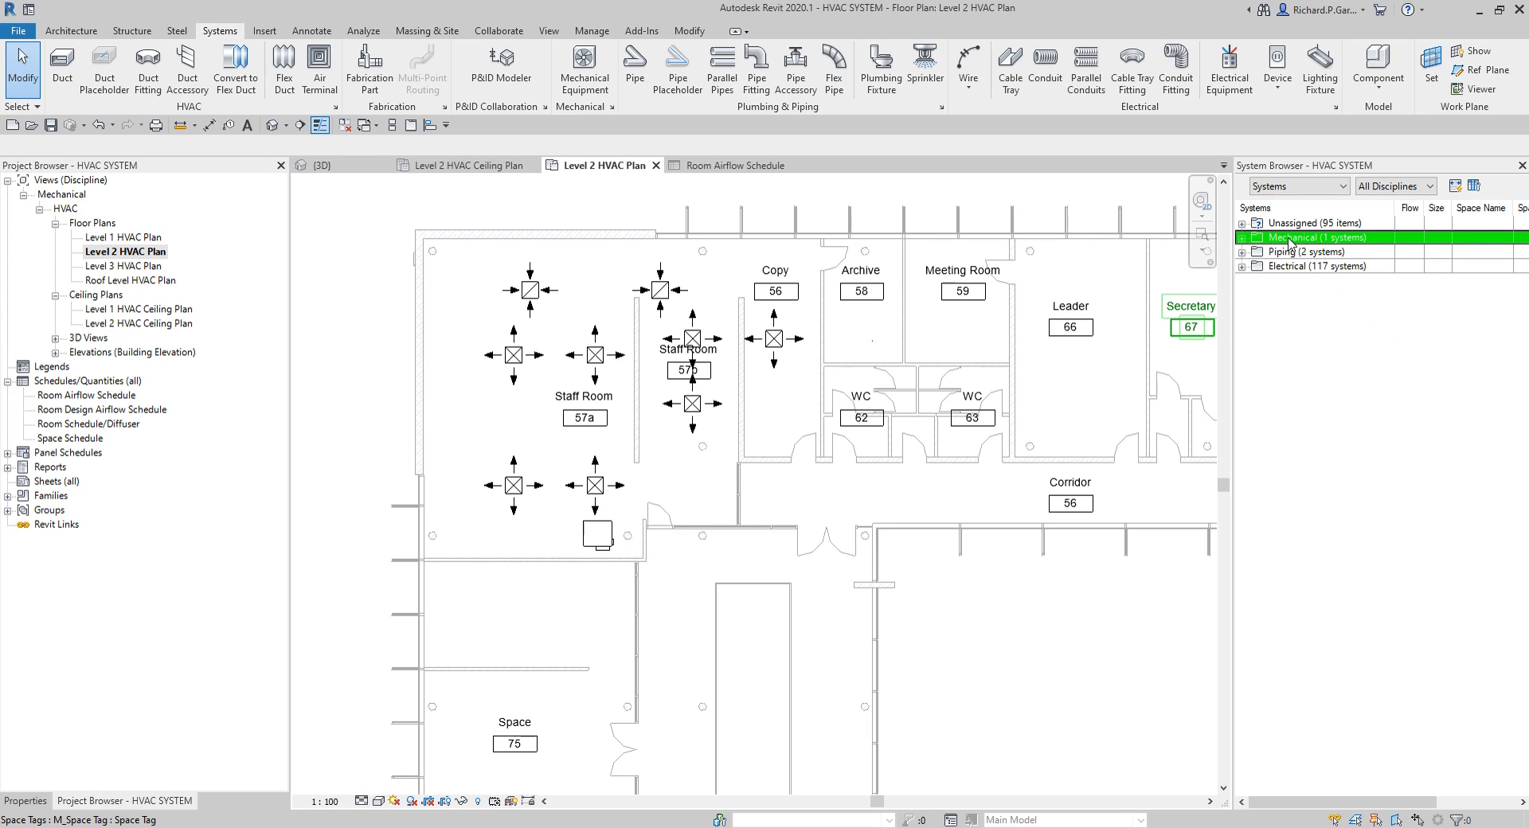
click(1284, 253)
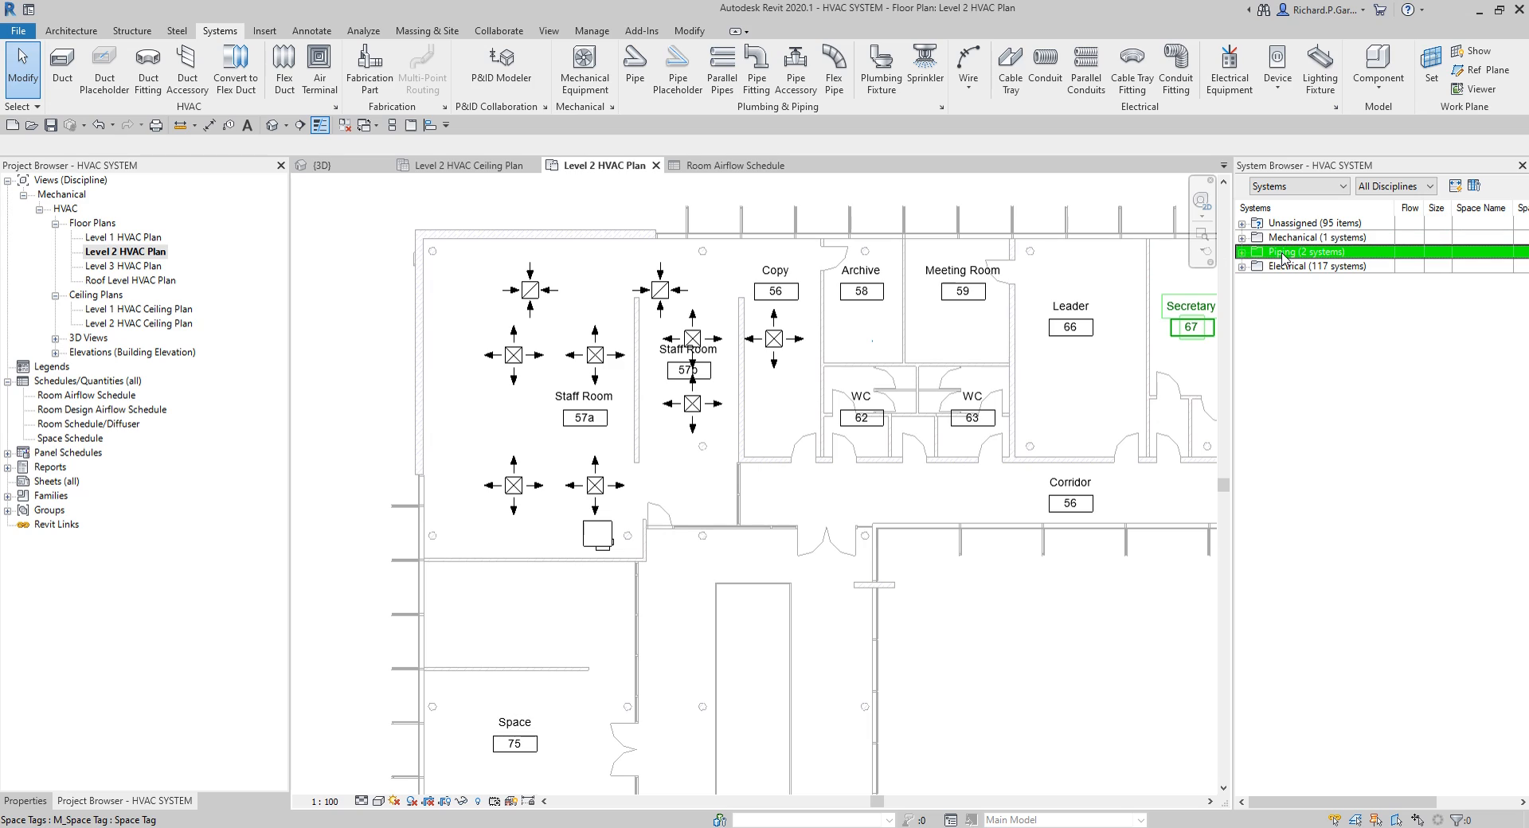
click(1288, 268)
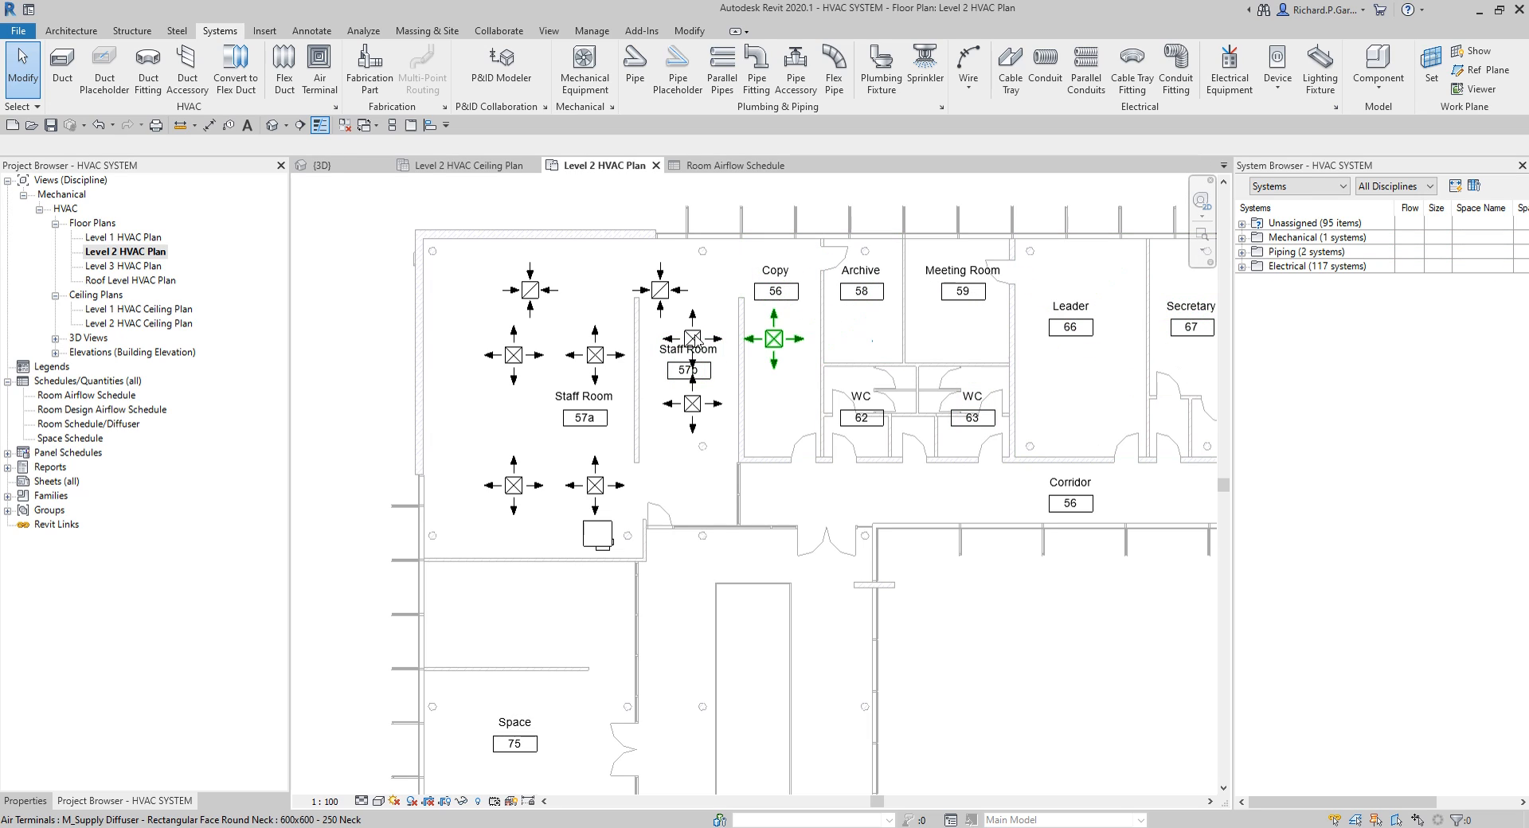
click(1242, 224)
click(1334, 225)
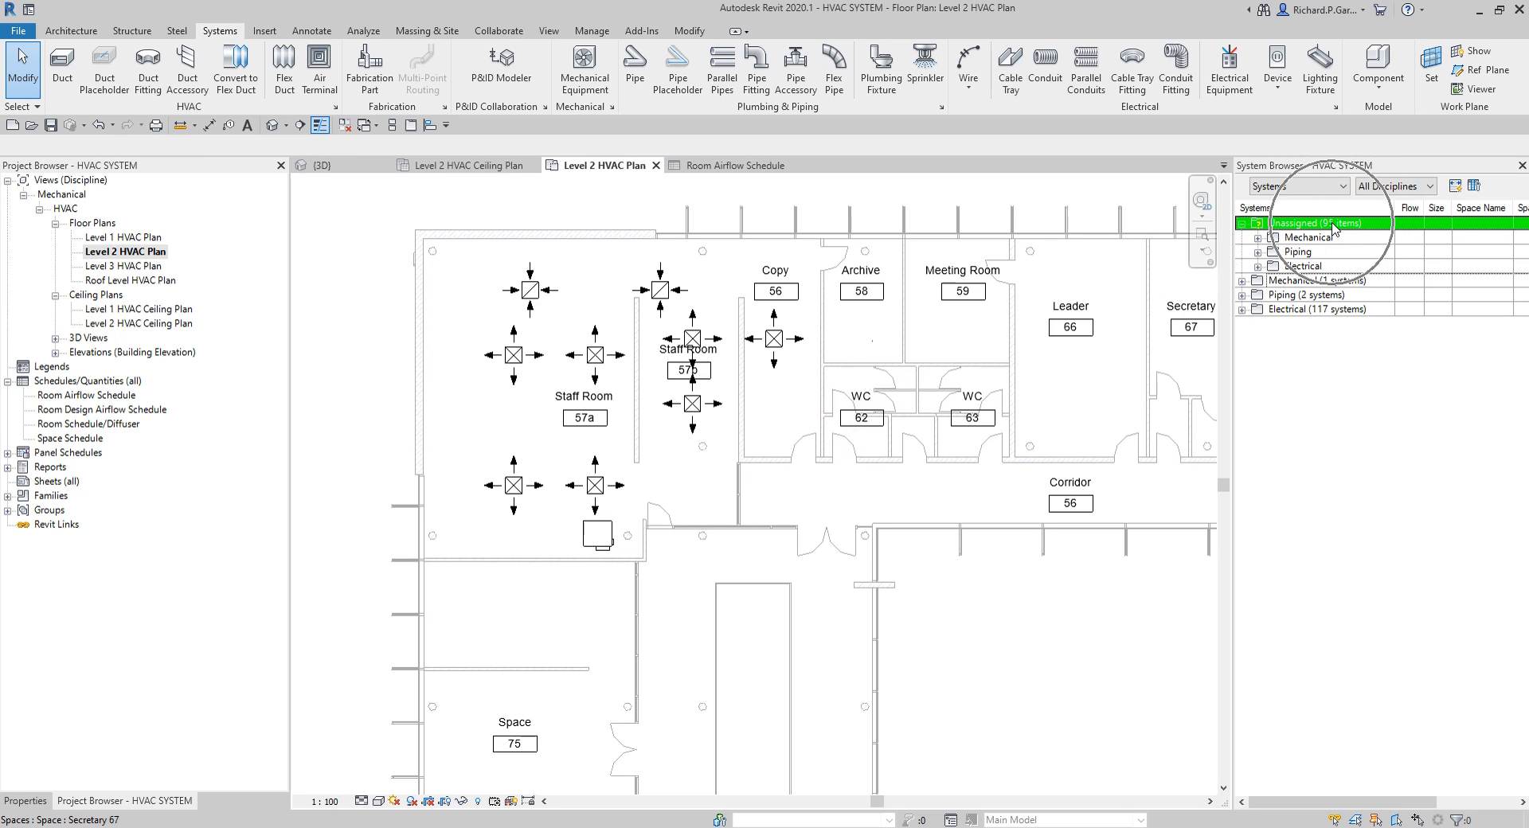
key(ctrl)
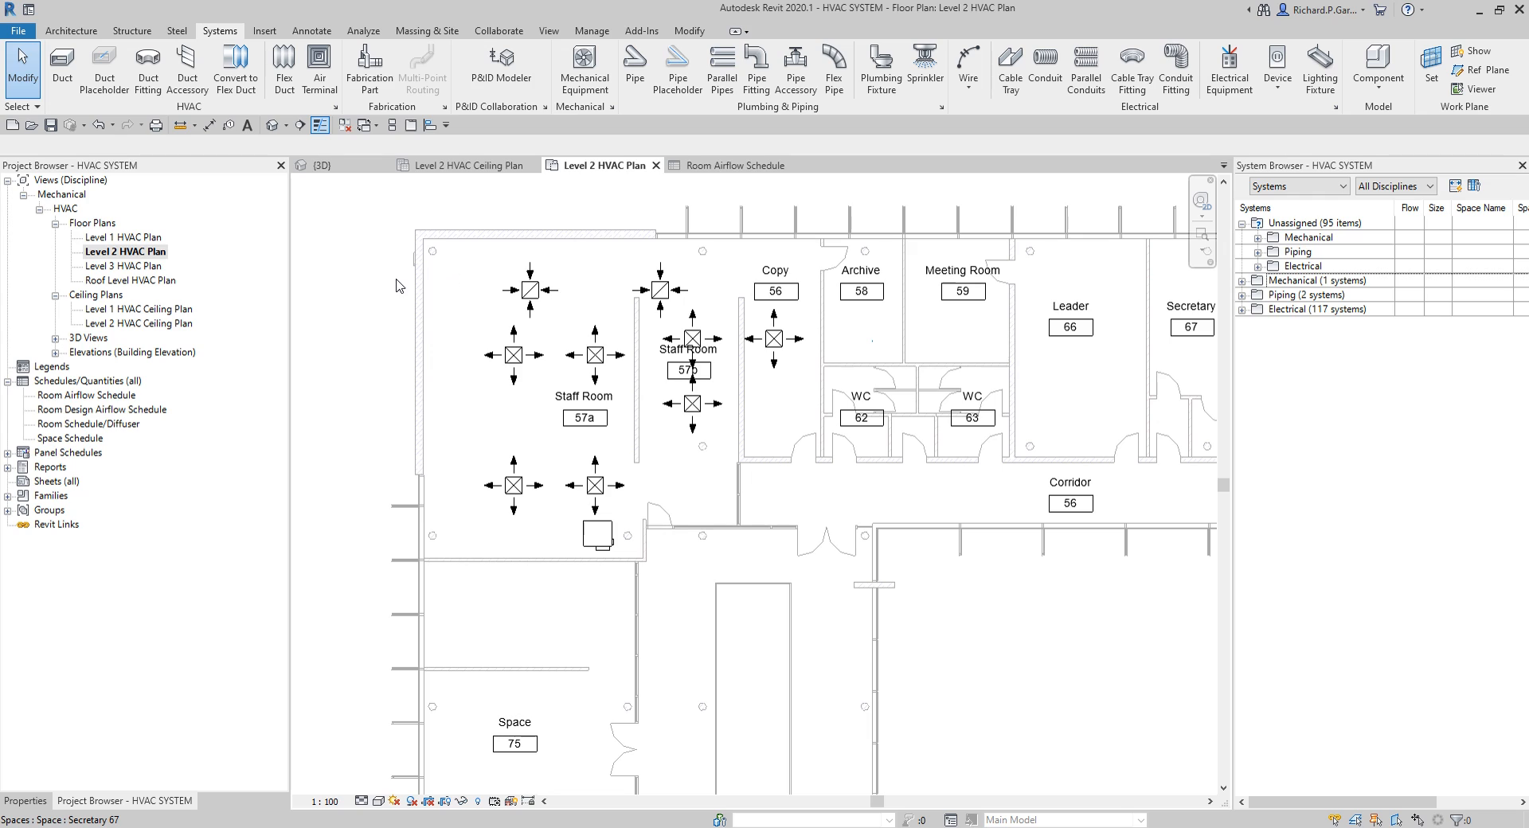
Select the left return diffuser and the two left supply diffusers of Staff Room 57a one by one to locate them among the unassigned items.
click(530, 290)
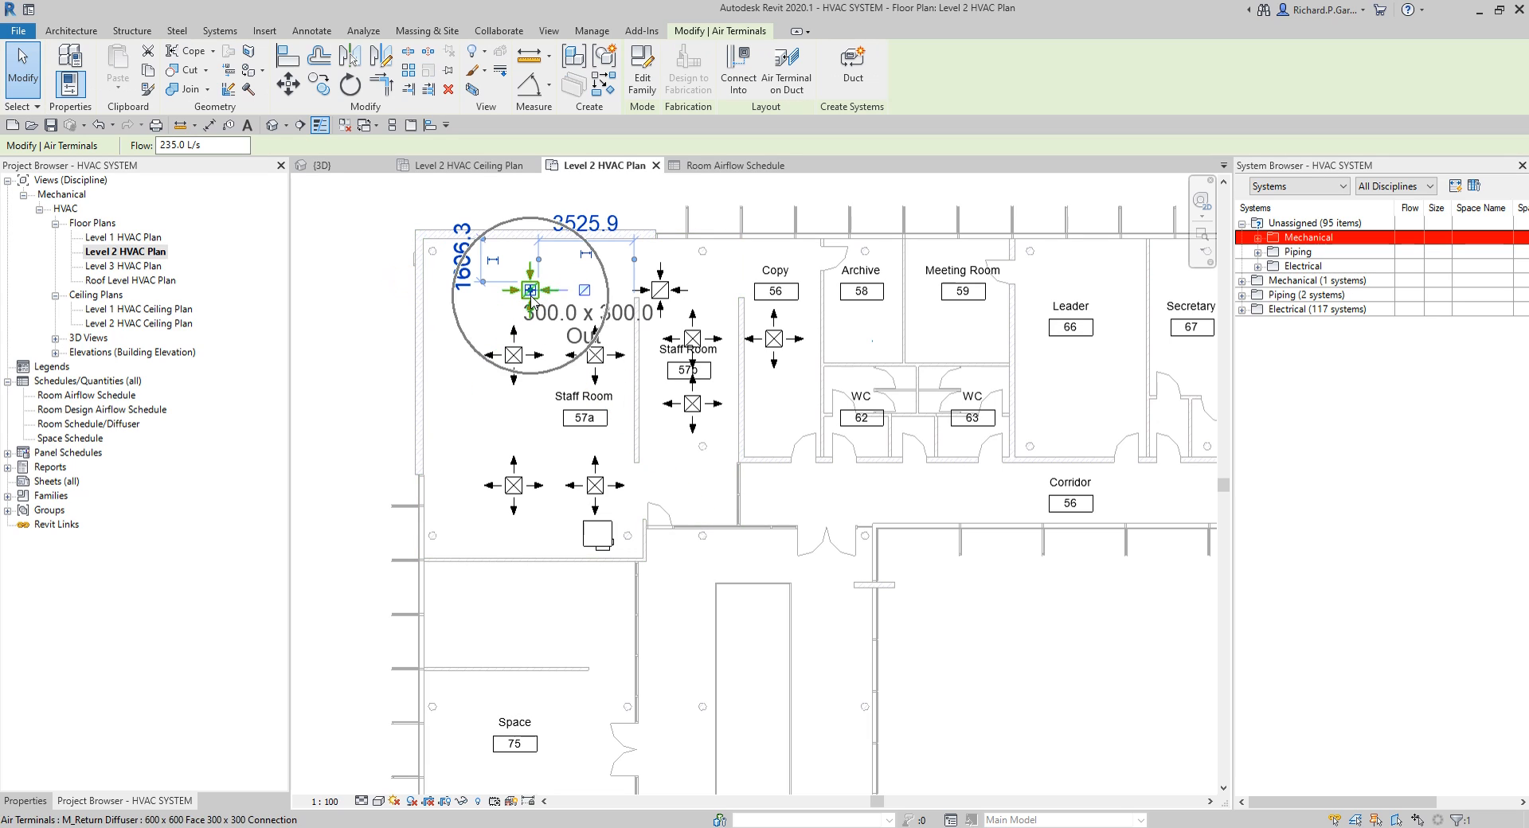
click(516, 356)
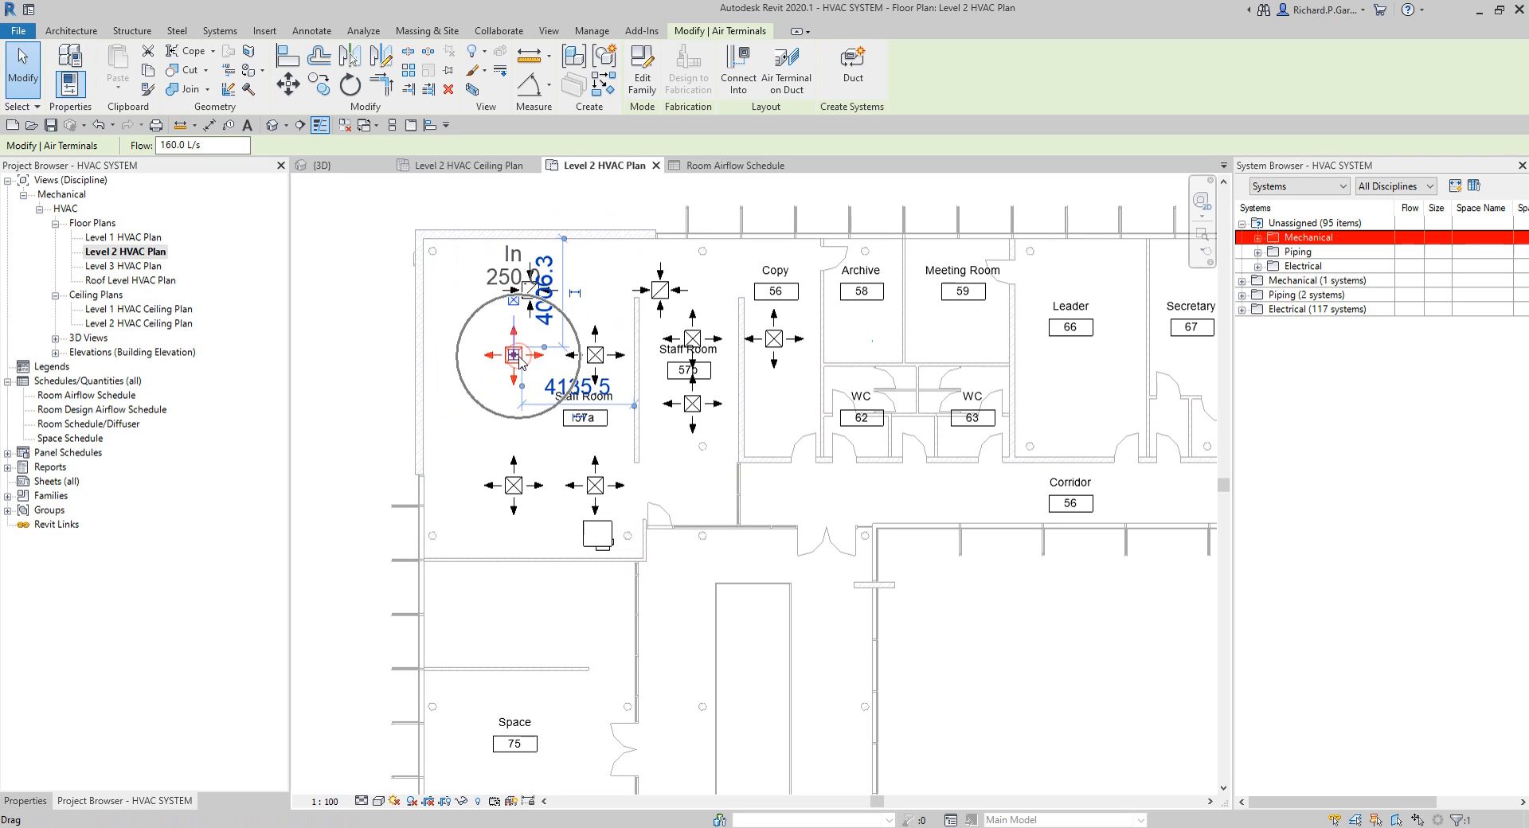
click(516, 486)
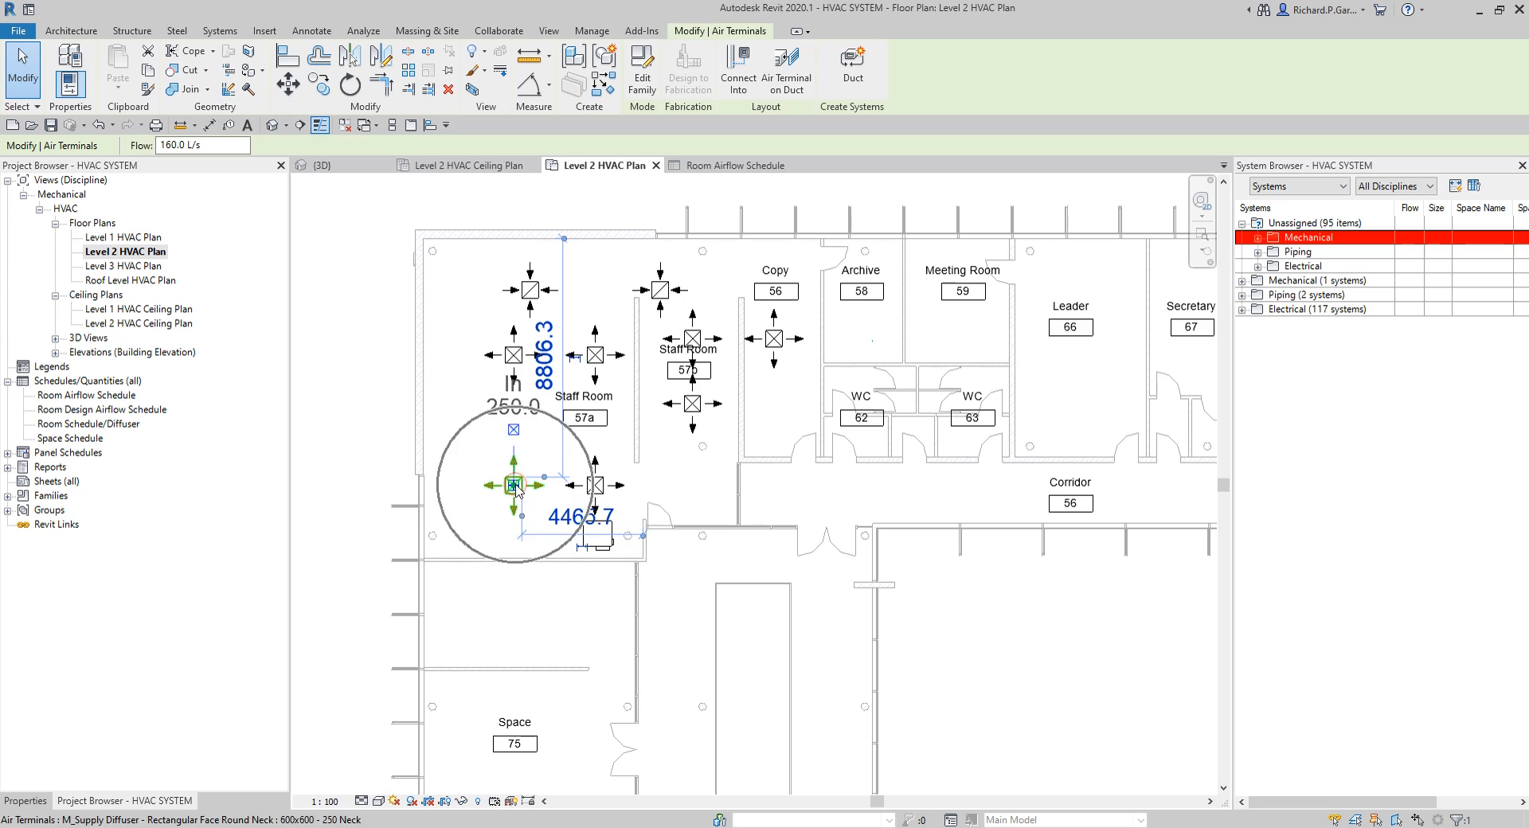
key(ctrl)
key(ctrl)
key(ctrl)
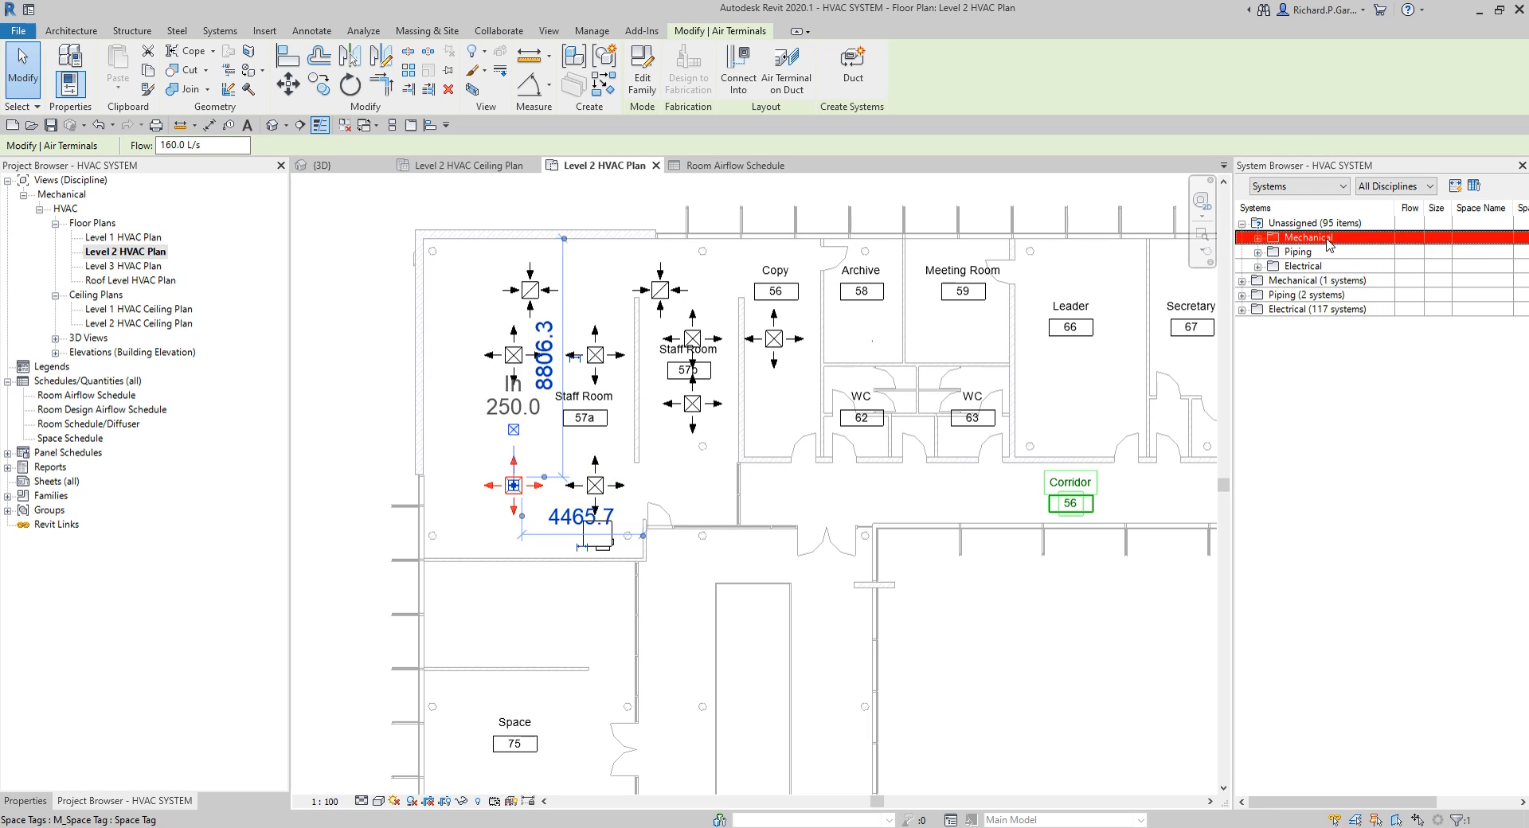
key(ctrl)
Expand the unassigned Mechanical group to examine its air system categories, and clear the supply diffuser selection.
click(1258, 237)
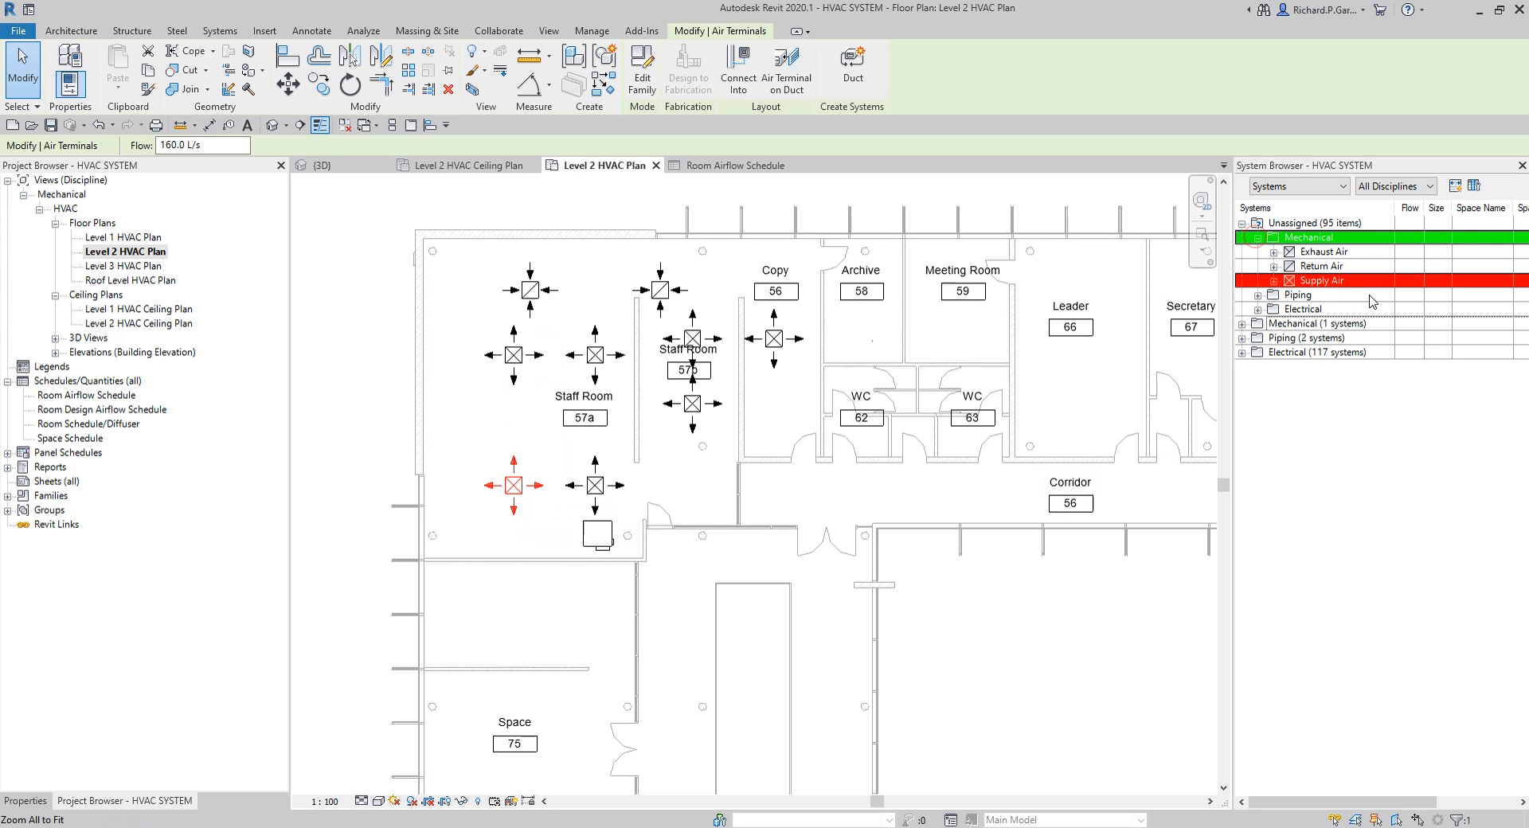
key(ctrl)
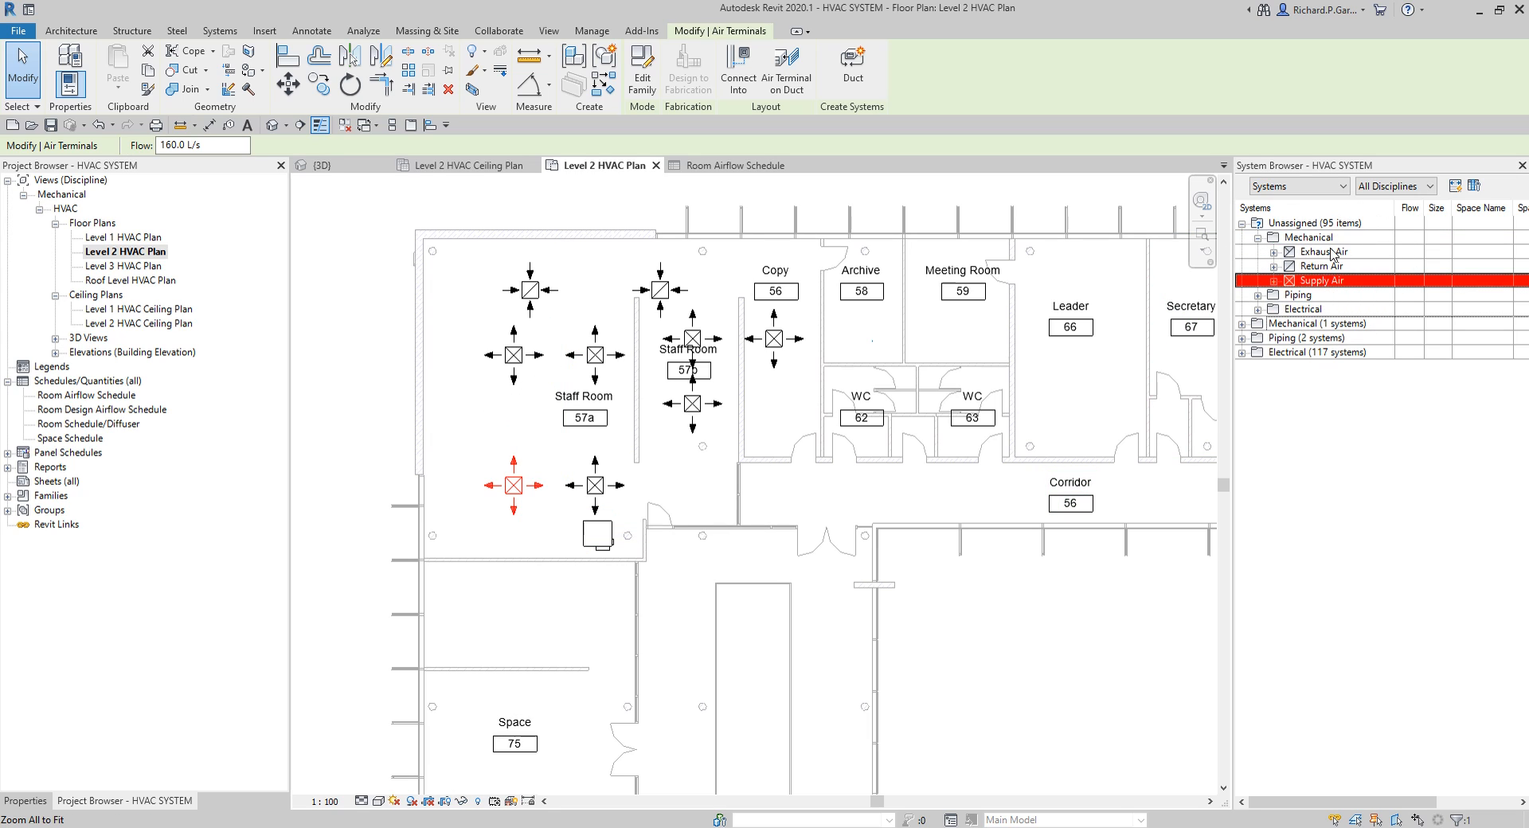
key(ctrl)
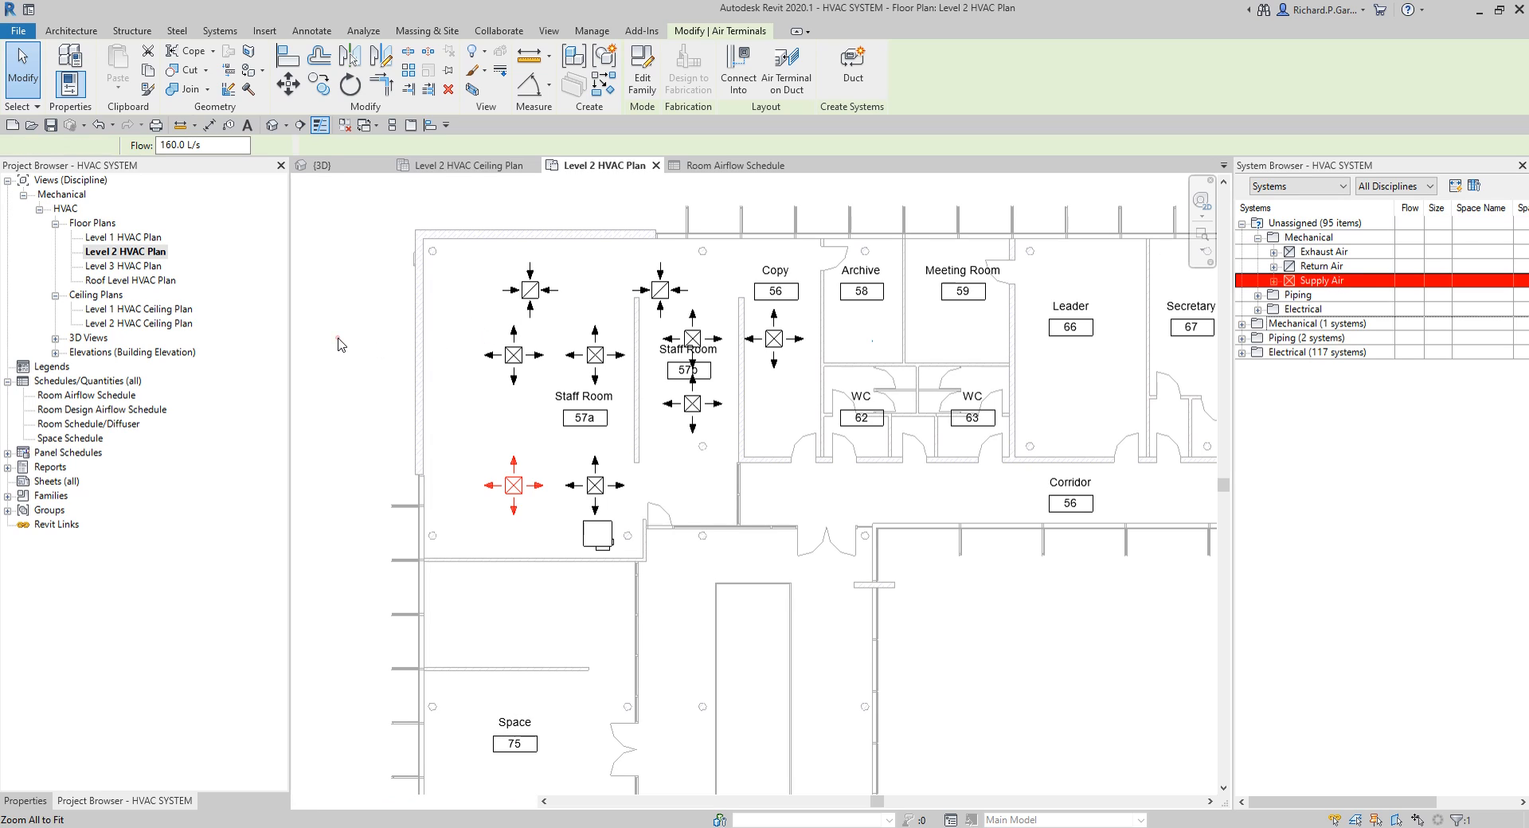
key(ctrl)
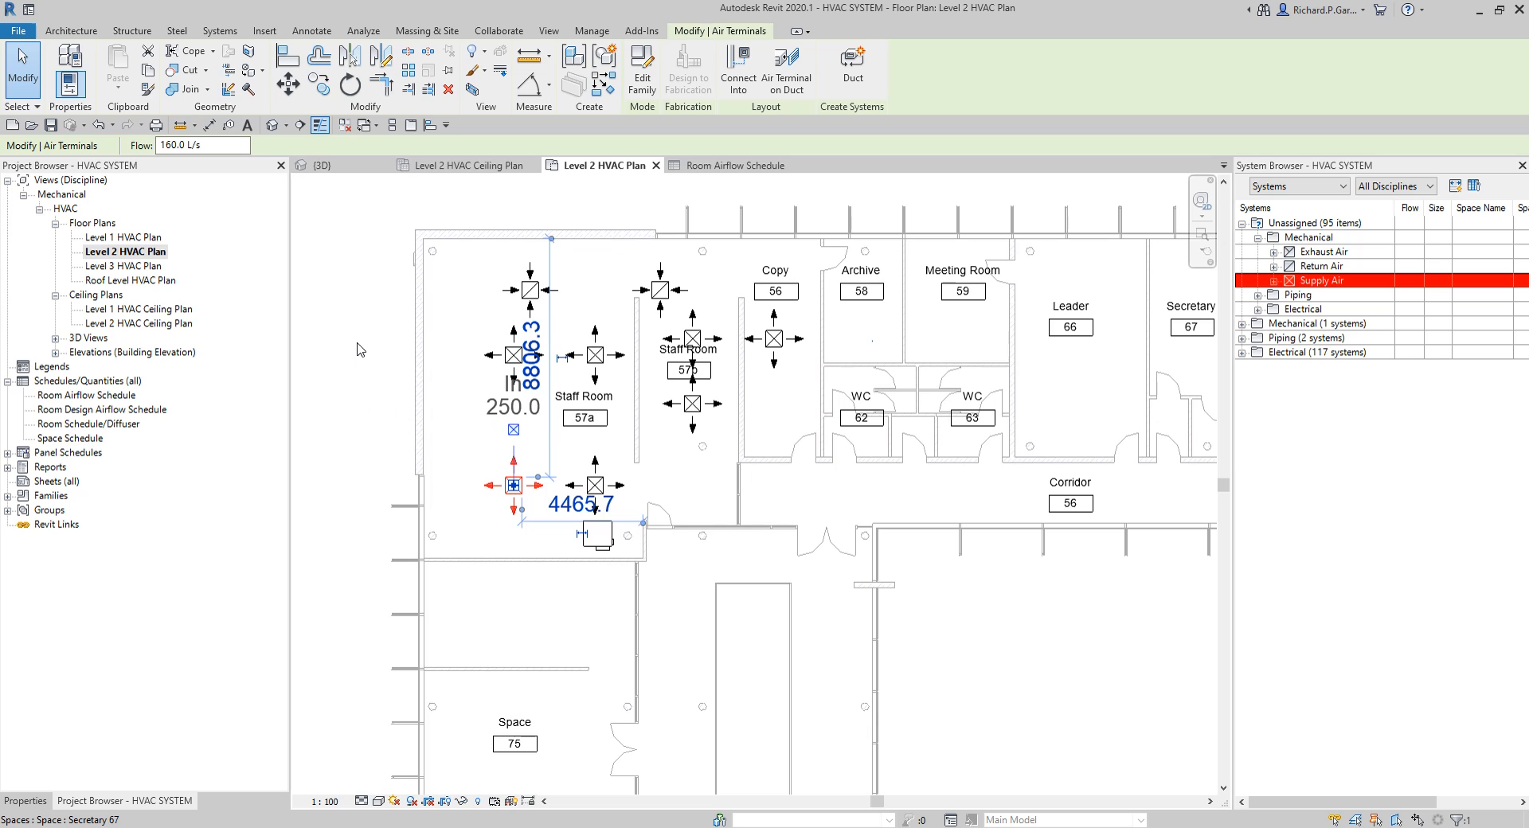
key(Escape)
Create a Supply Air duct system named Mechanical Supply Air - L2 from the upper-left supply diffuser of Staff Room 57a.
scroll(585, 350, up, 3)
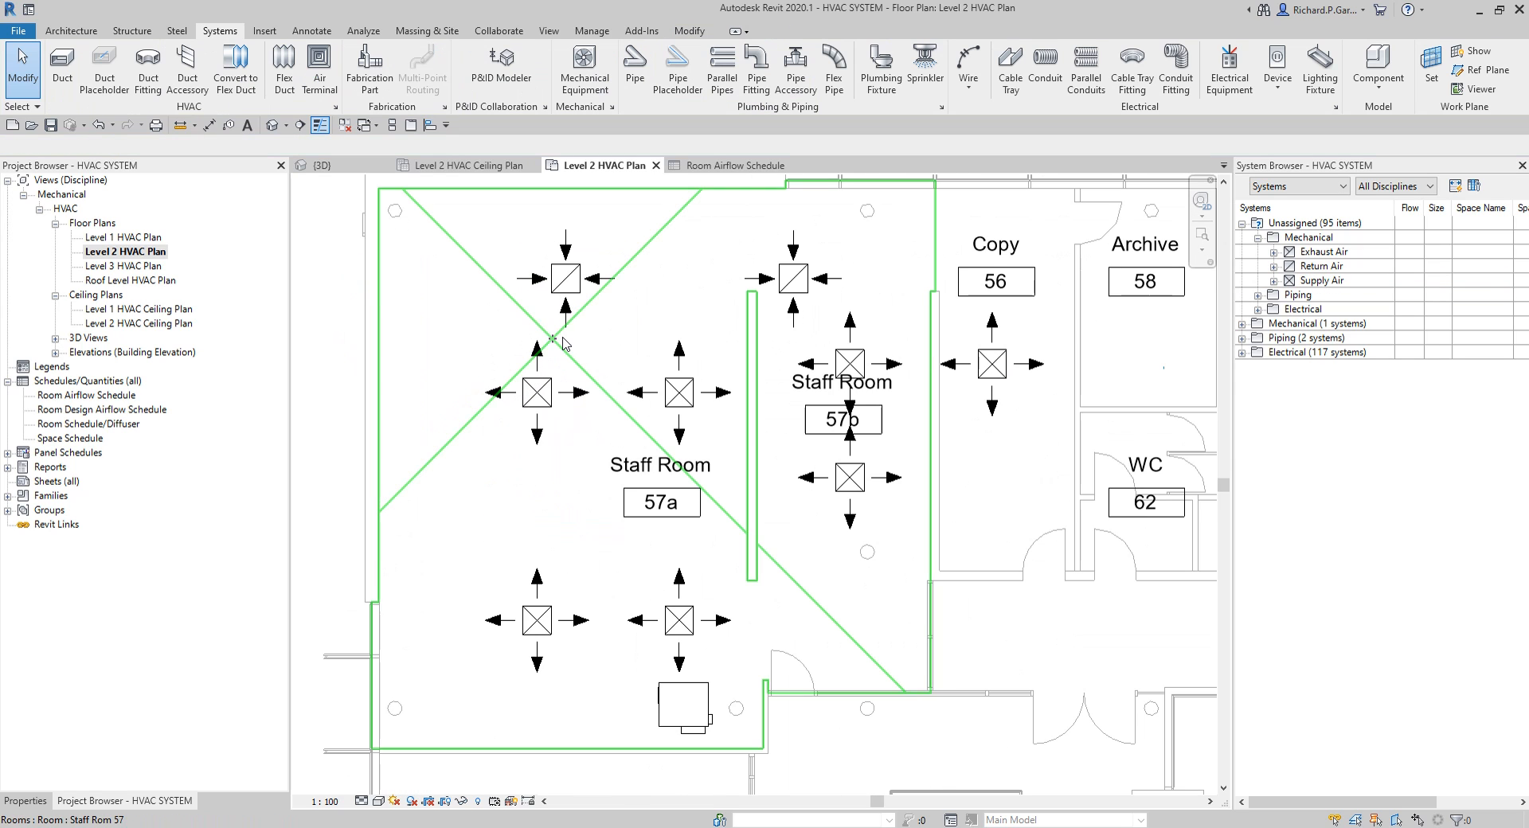
middle_drag(585, 351, 568, 370)
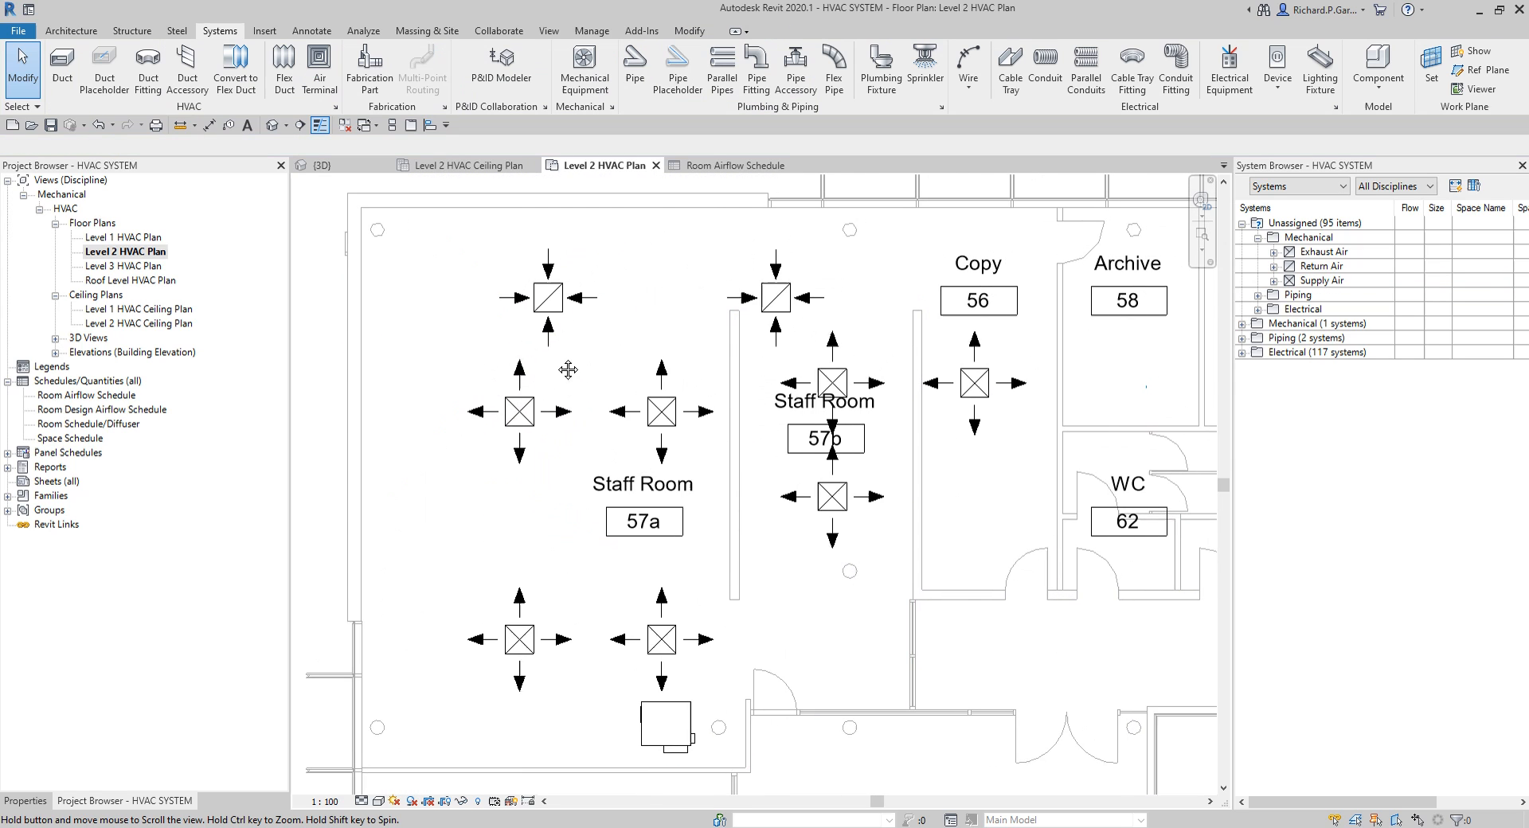
click(518, 415)
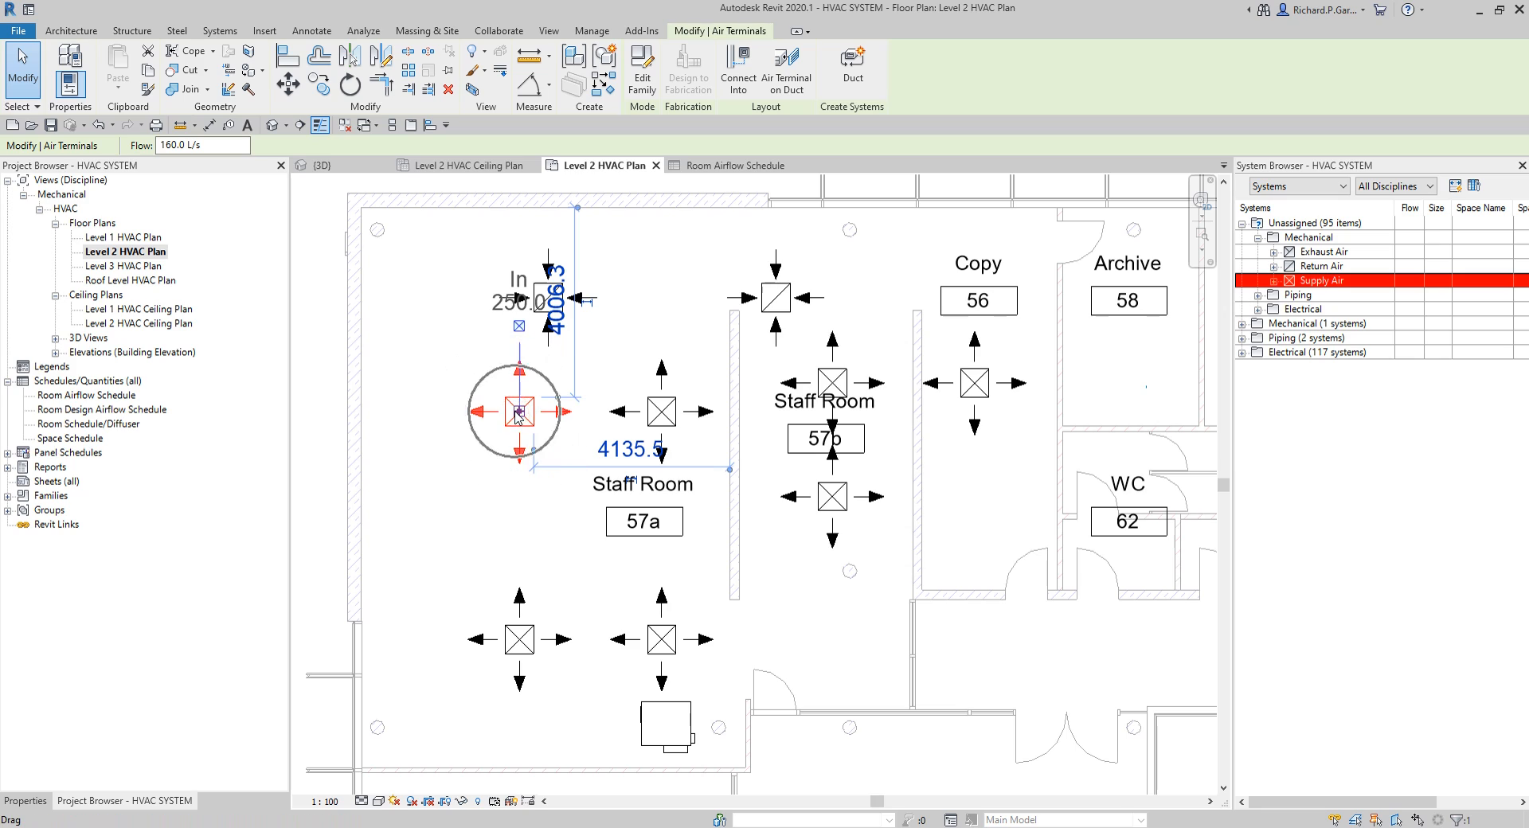
click(855, 75)
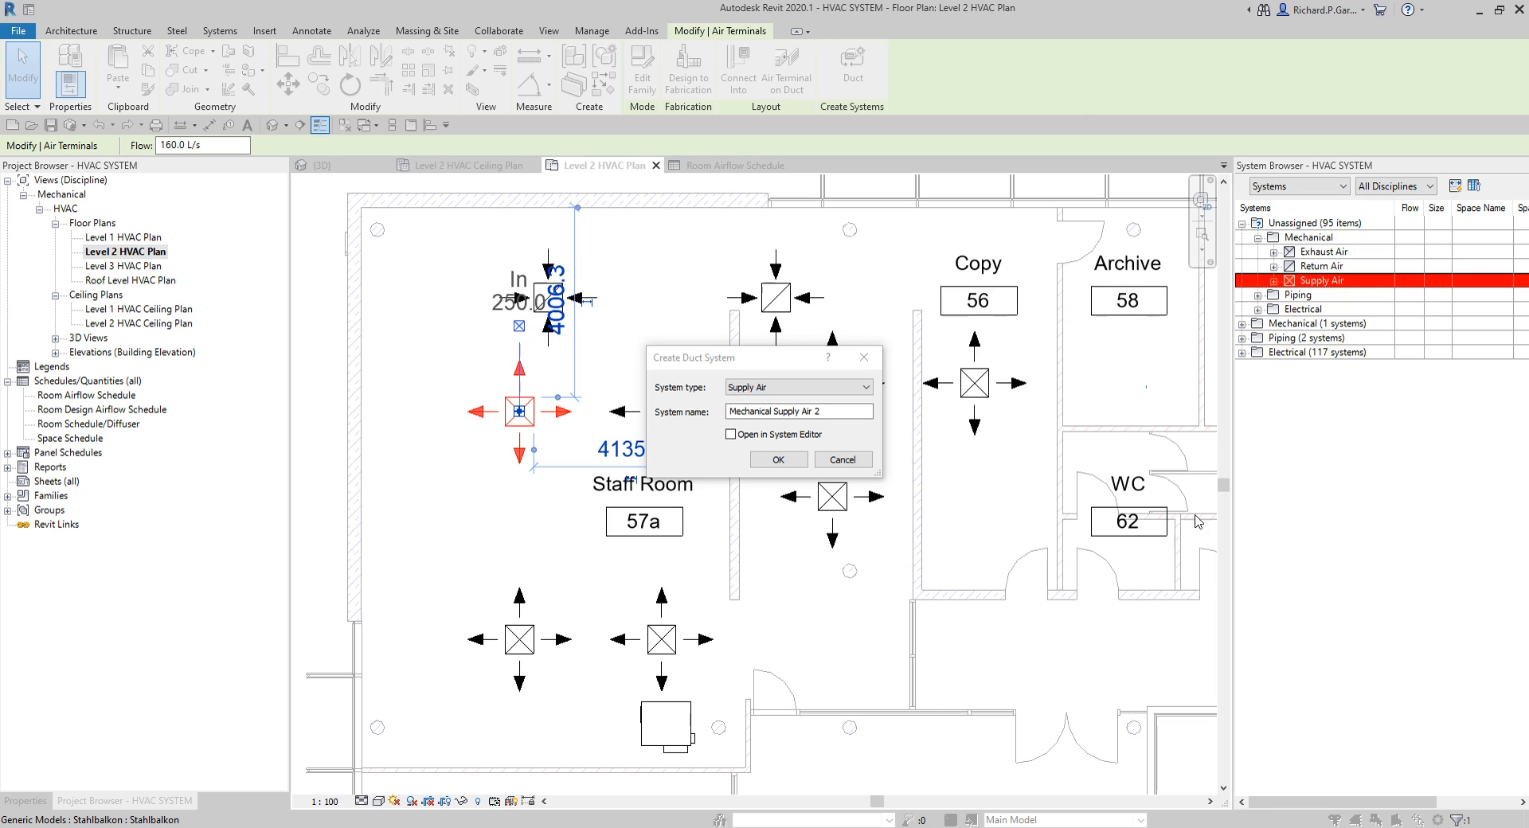
click(832, 411)
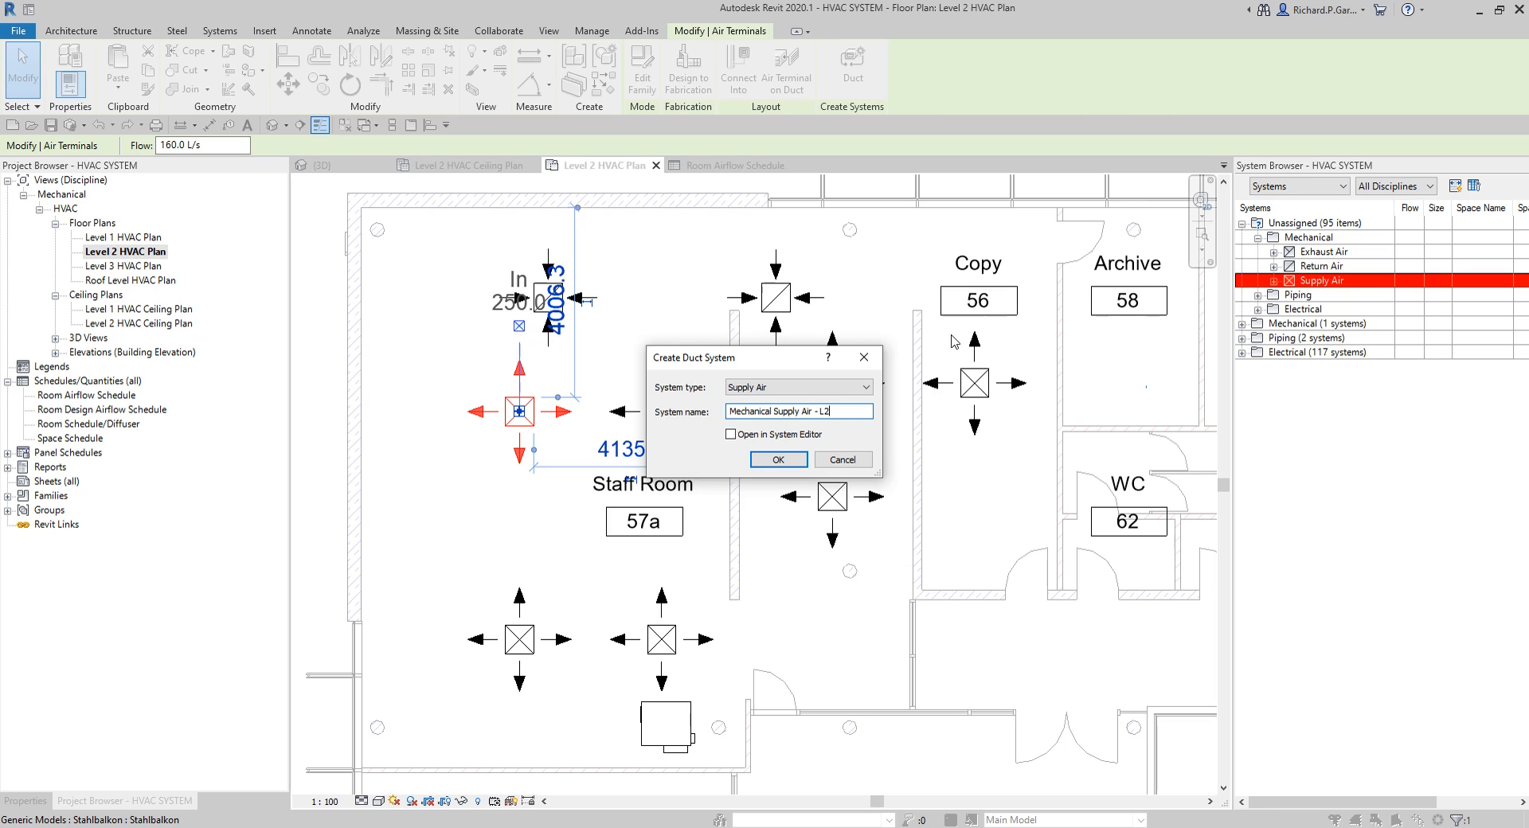
click(778, 462)
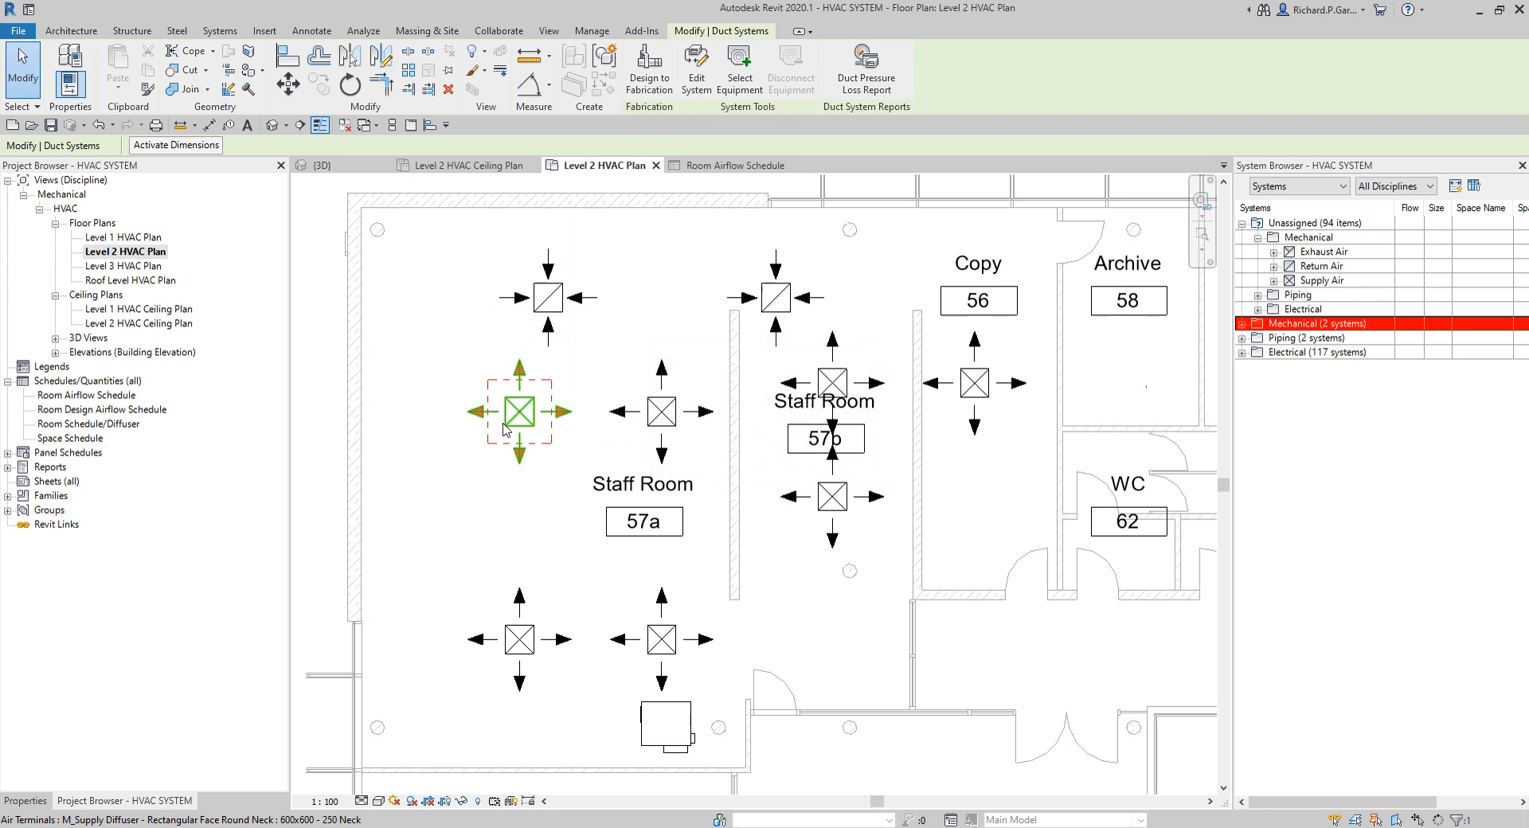
Expand the assigned Mechanical group down to its Supply Air systems and widen the System Browser.
key(ctrl)
key(ctrl)
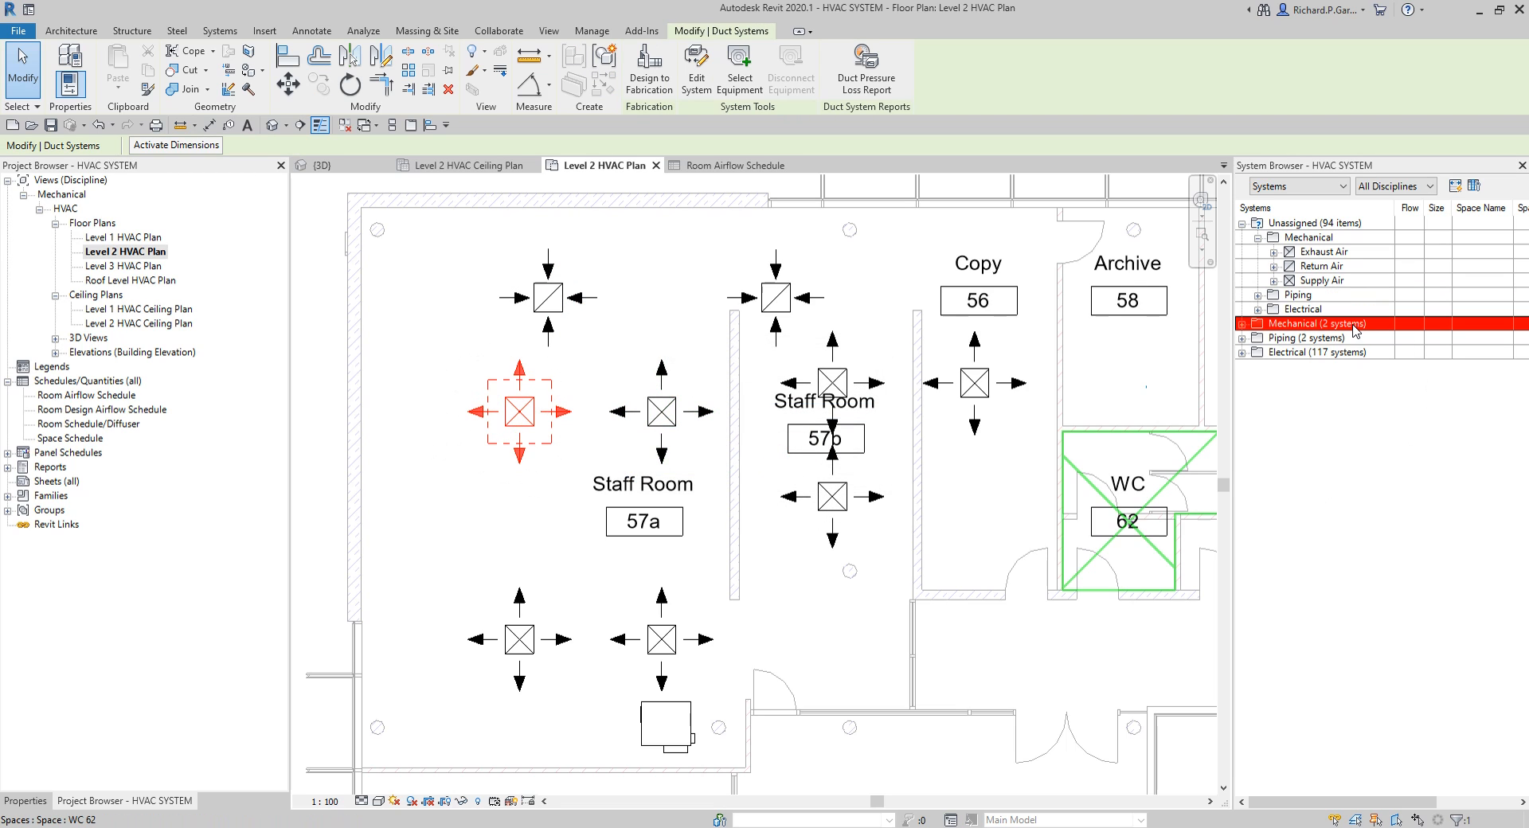
key(ctrl)
key(ctrl)
click(1364, 451)
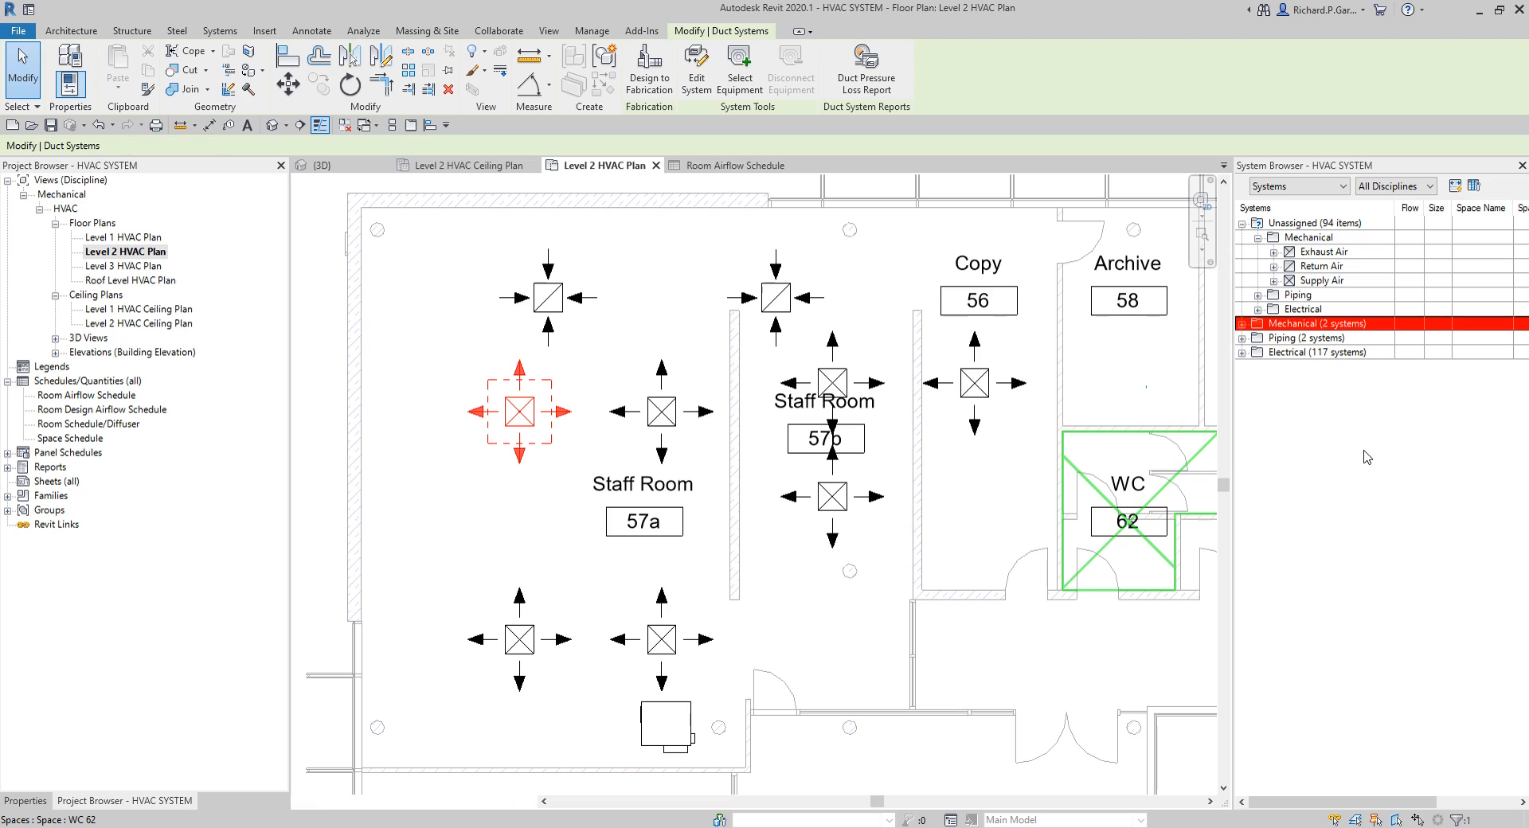
click(1242, 324)
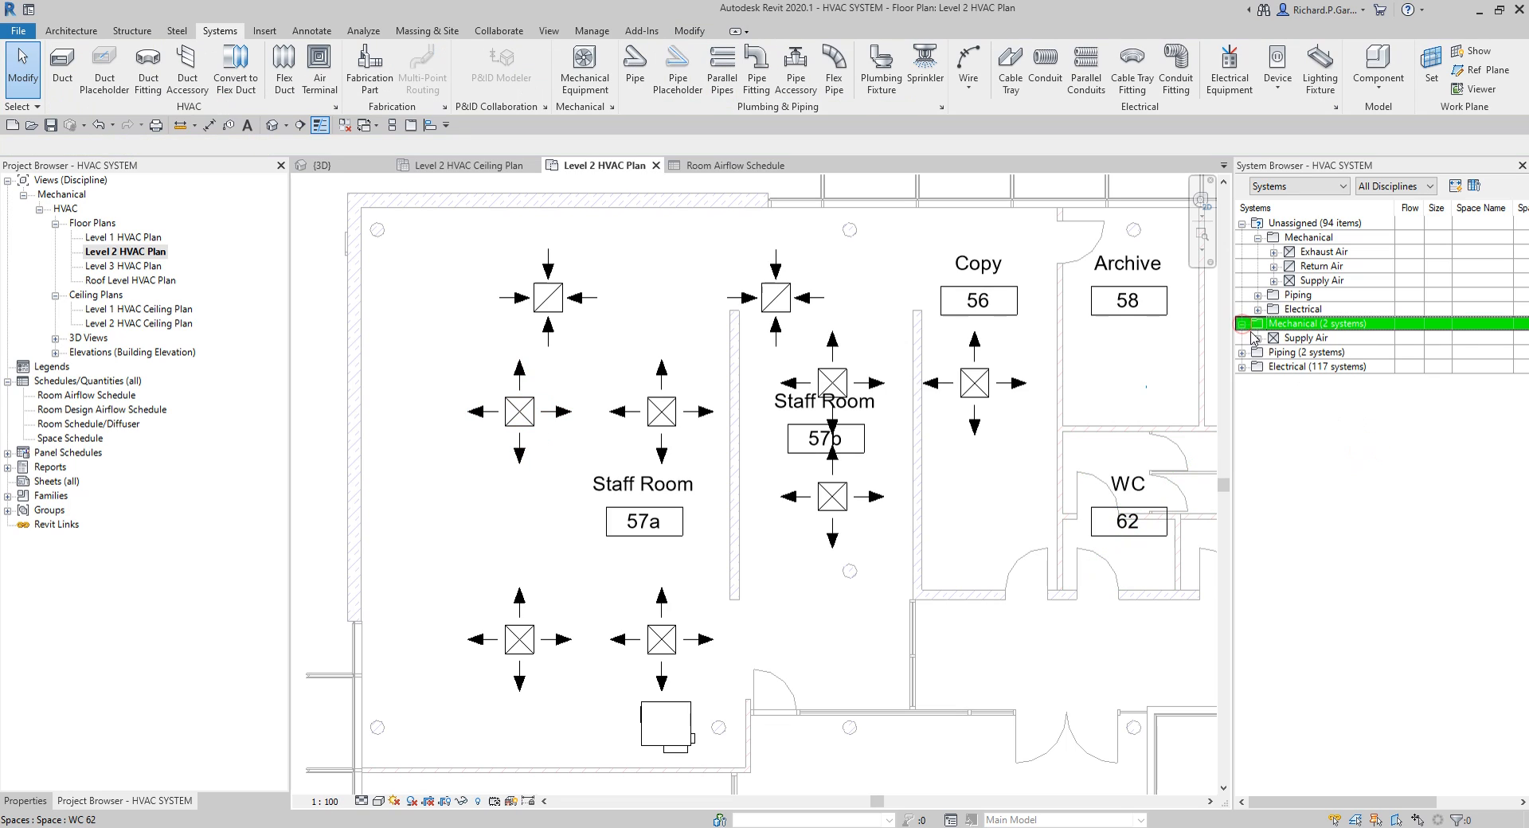
click(1257, 338)
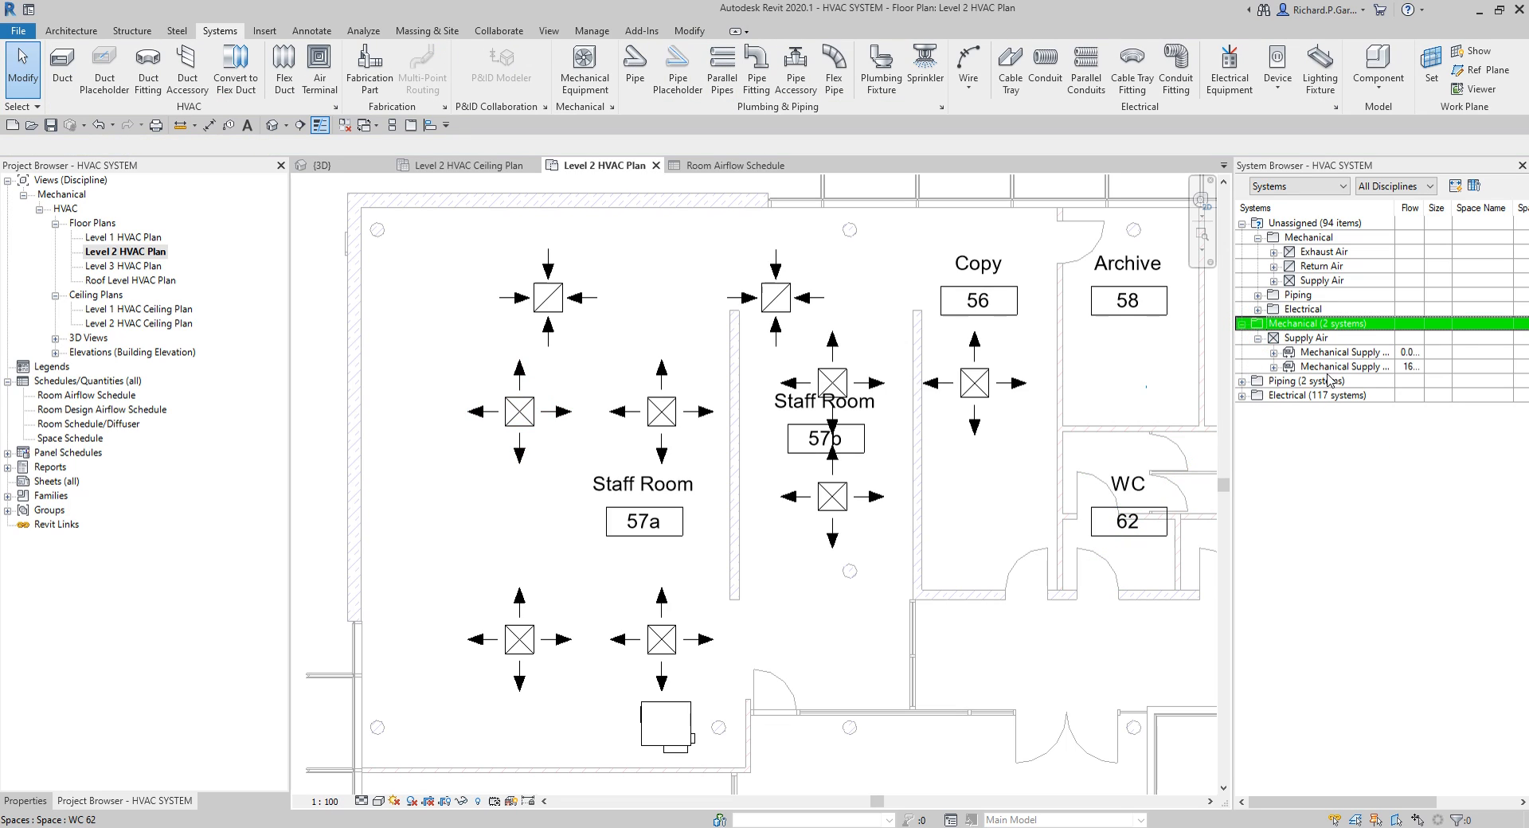
click(1394, 223)
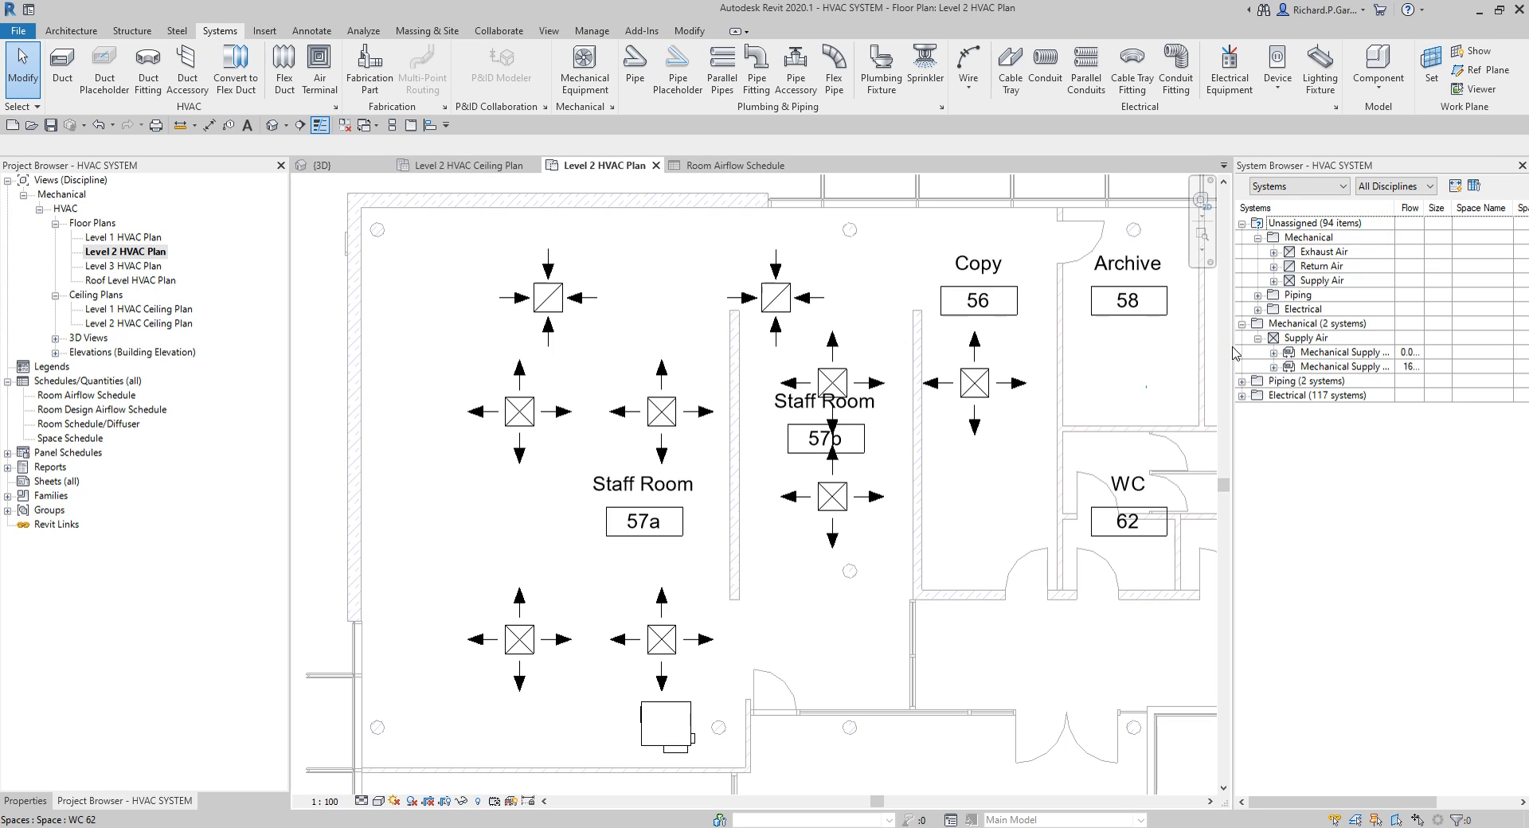
drag(1234, 353, 1186, 353)
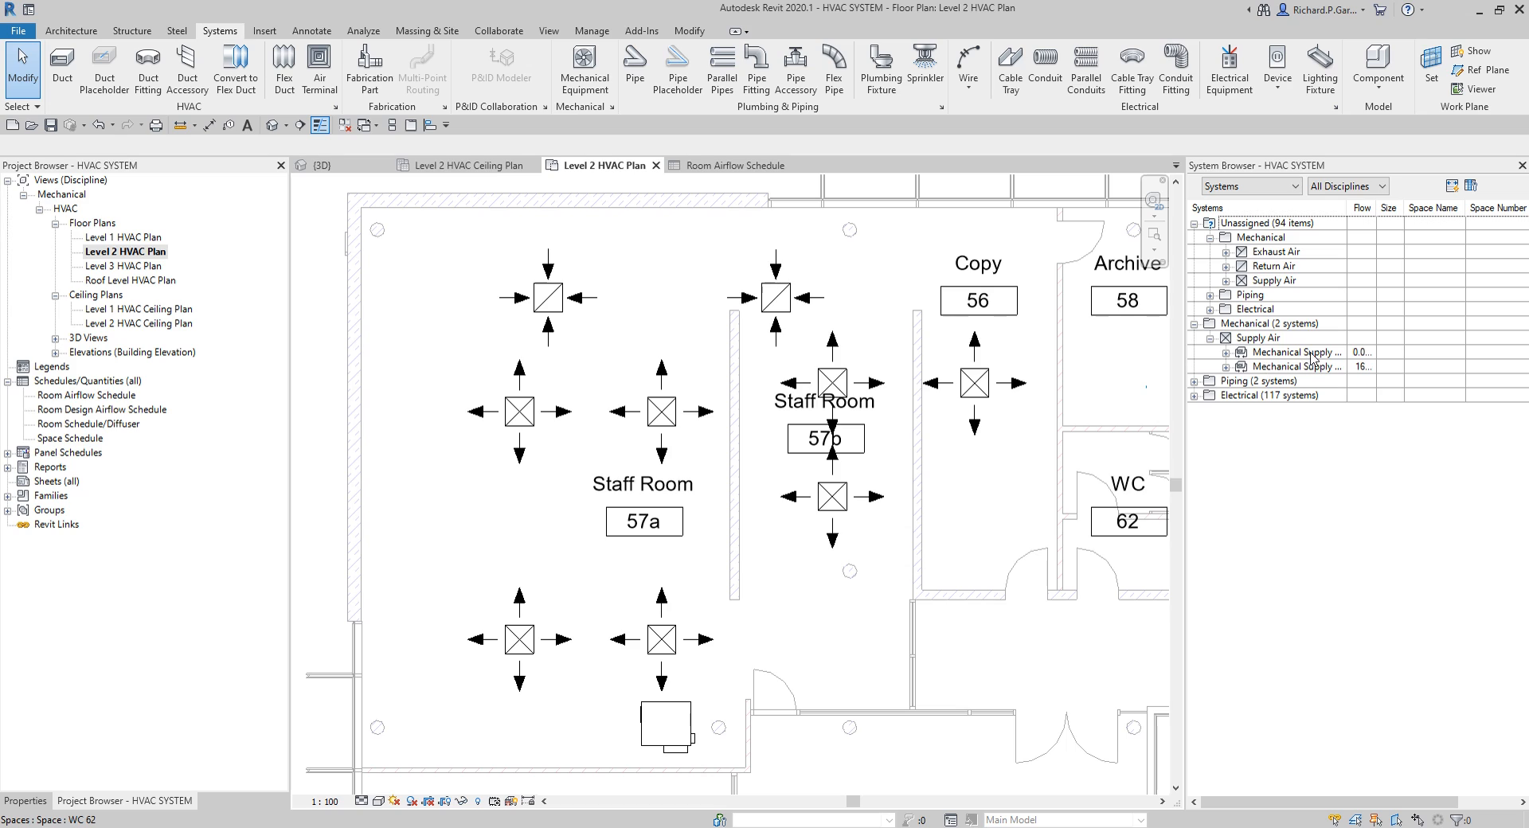
Select the Mechanical Supply Air - L2 system in the System Browser and expand it to review its diffuser.
click(1312, 353)
click(1314, 366)
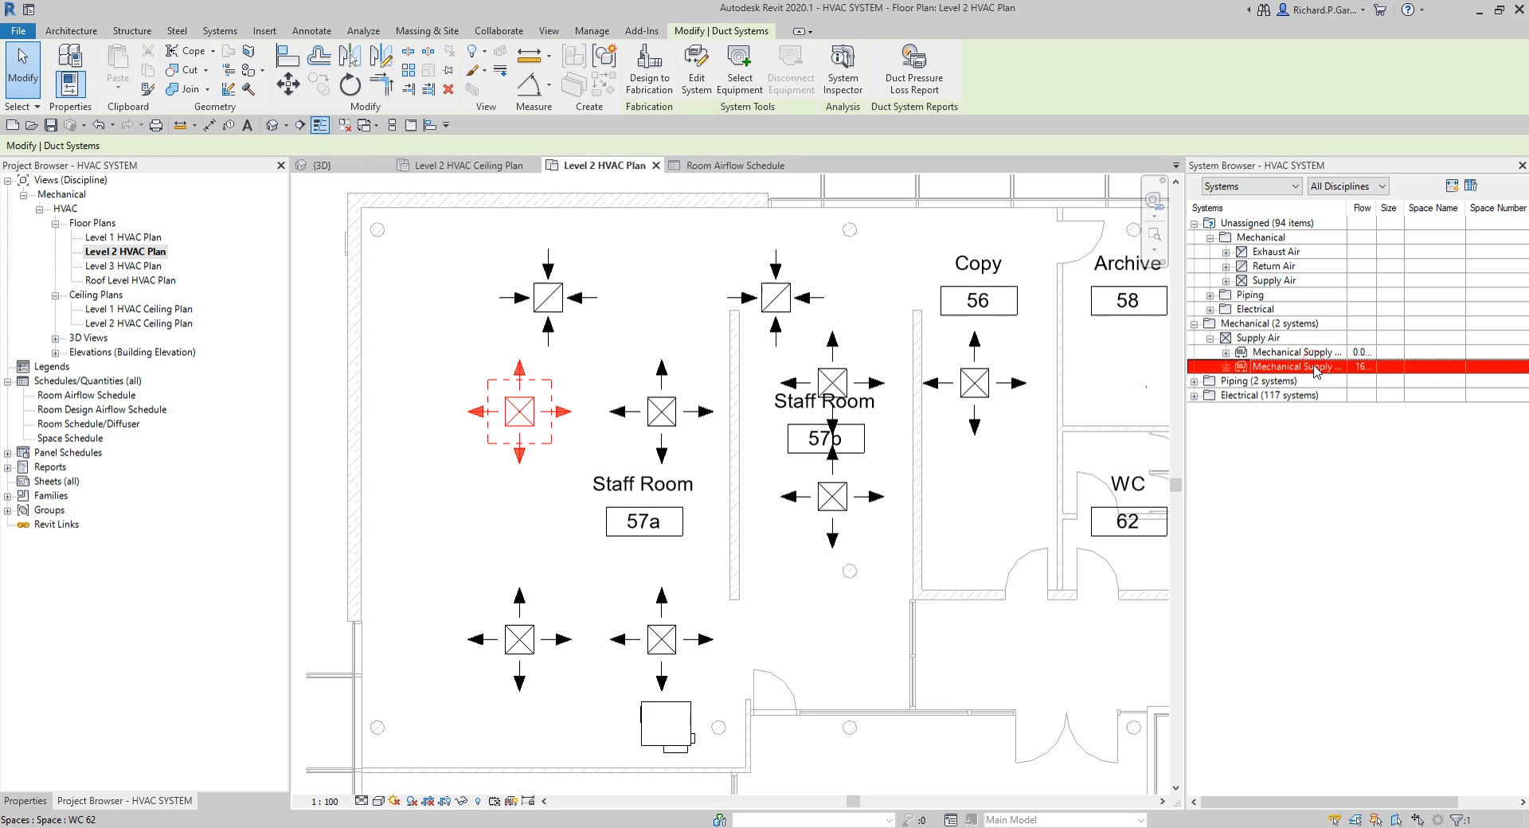
key(ctrl)
key(ctrl)
key(ctrl)
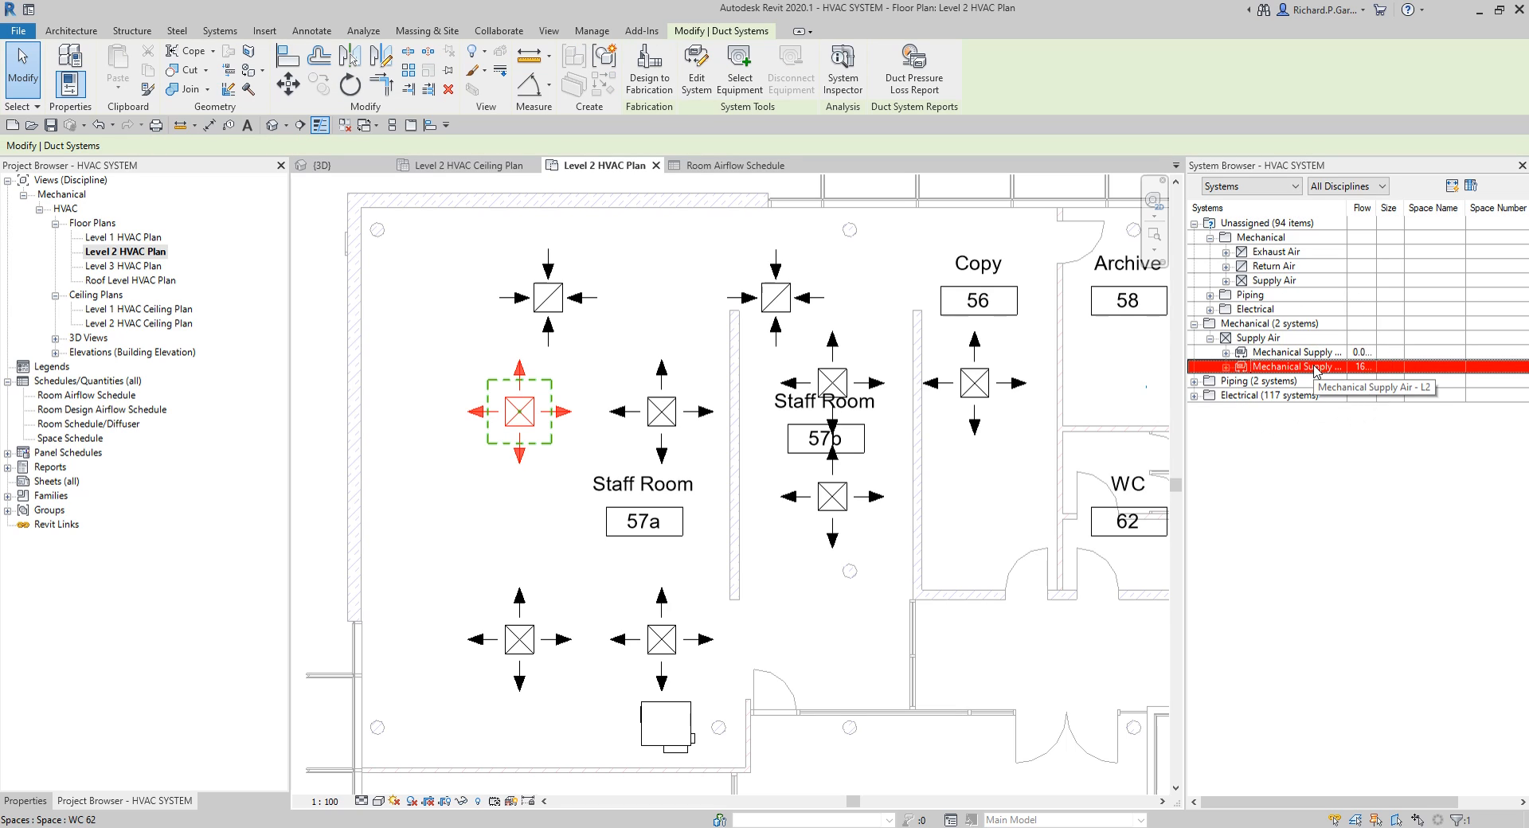
key(ctrl)
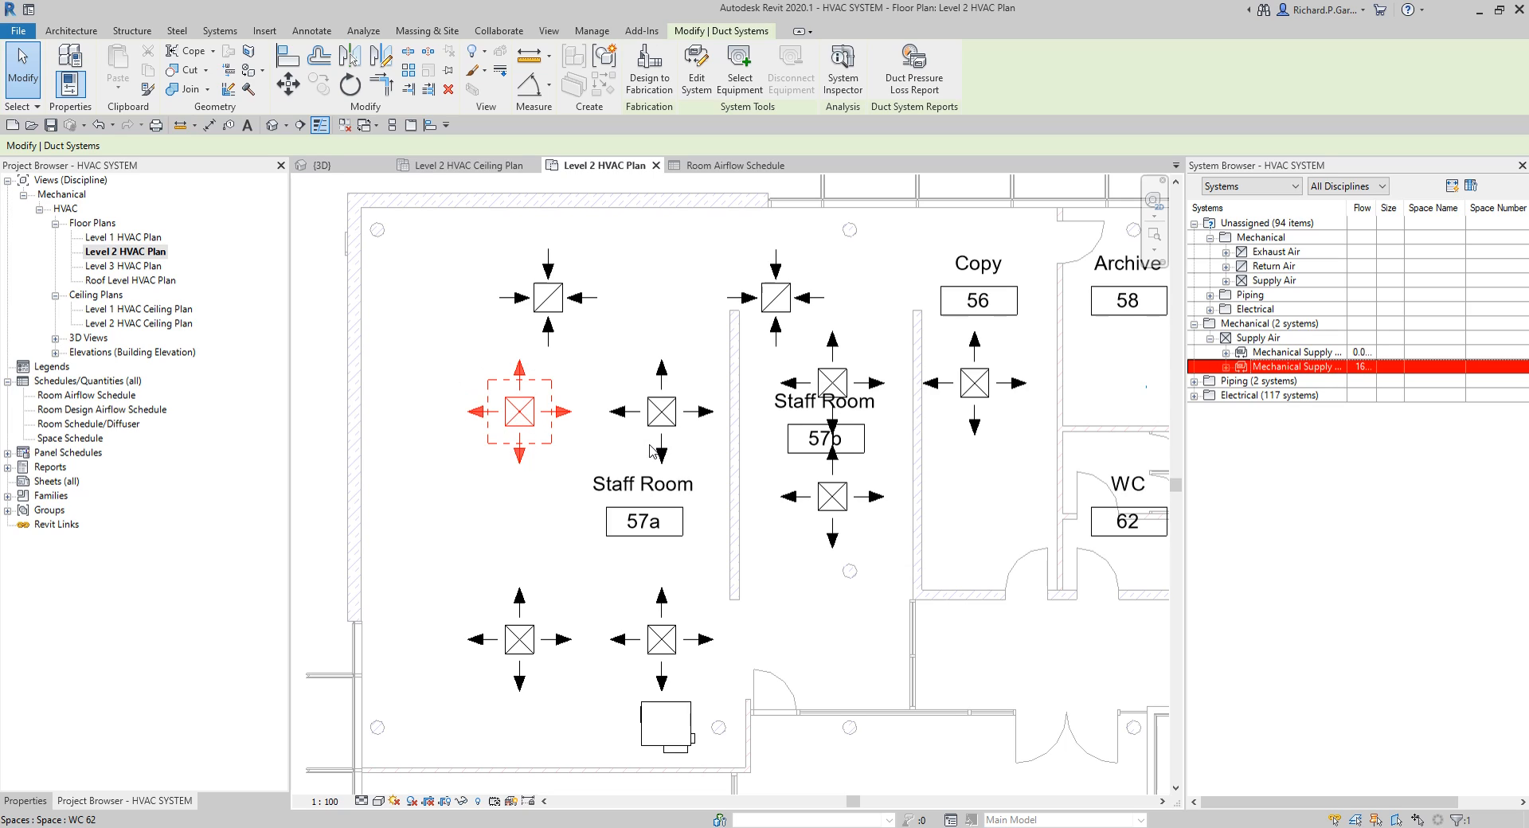
key(ctrl)
key(ctrl)
key(ctrl)
click(1226, 368)
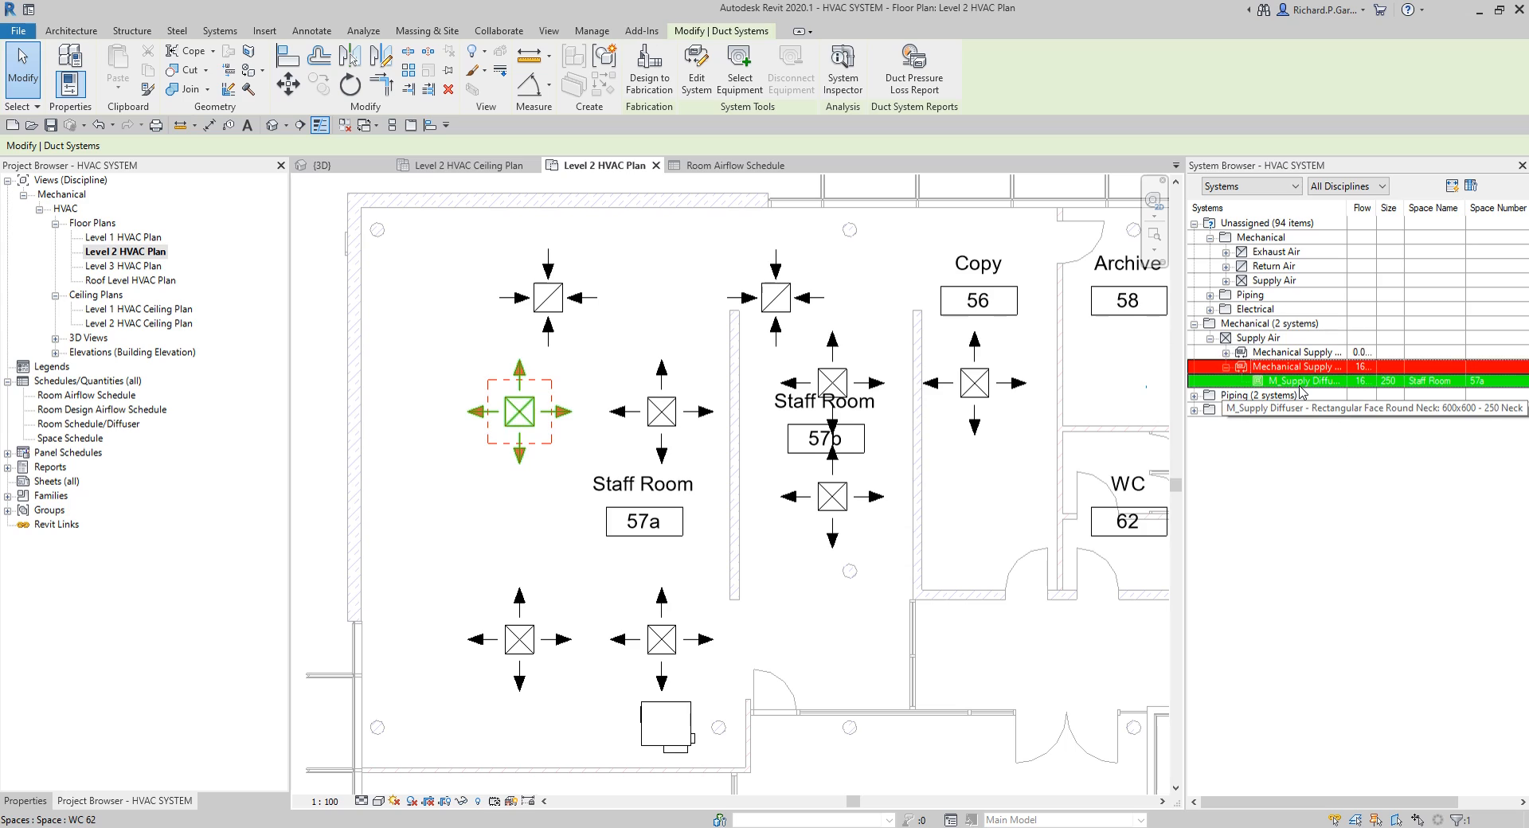
key(ctrl)
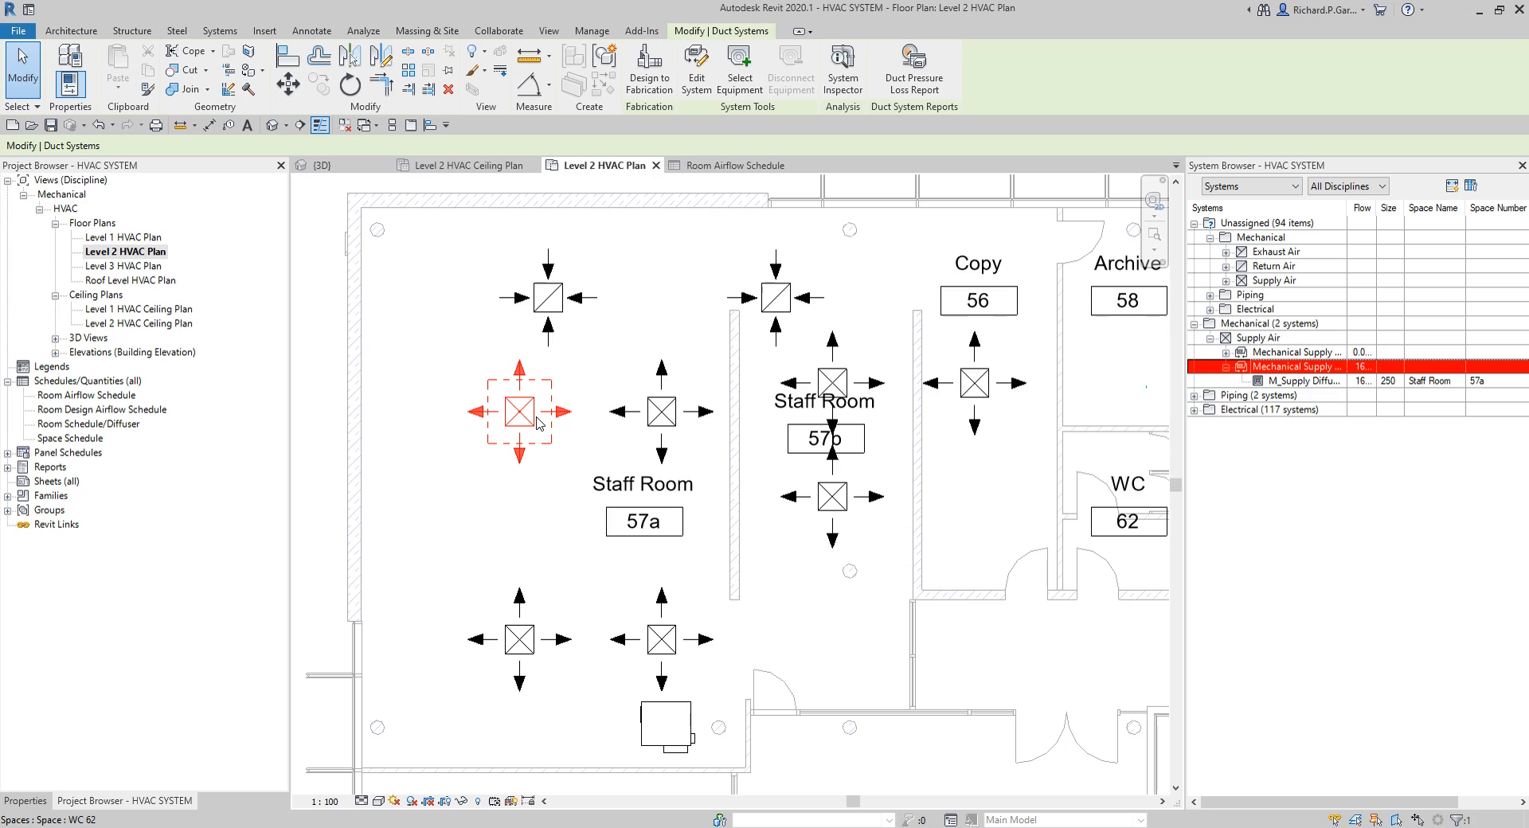
key(ctrl)
key(ctrl)
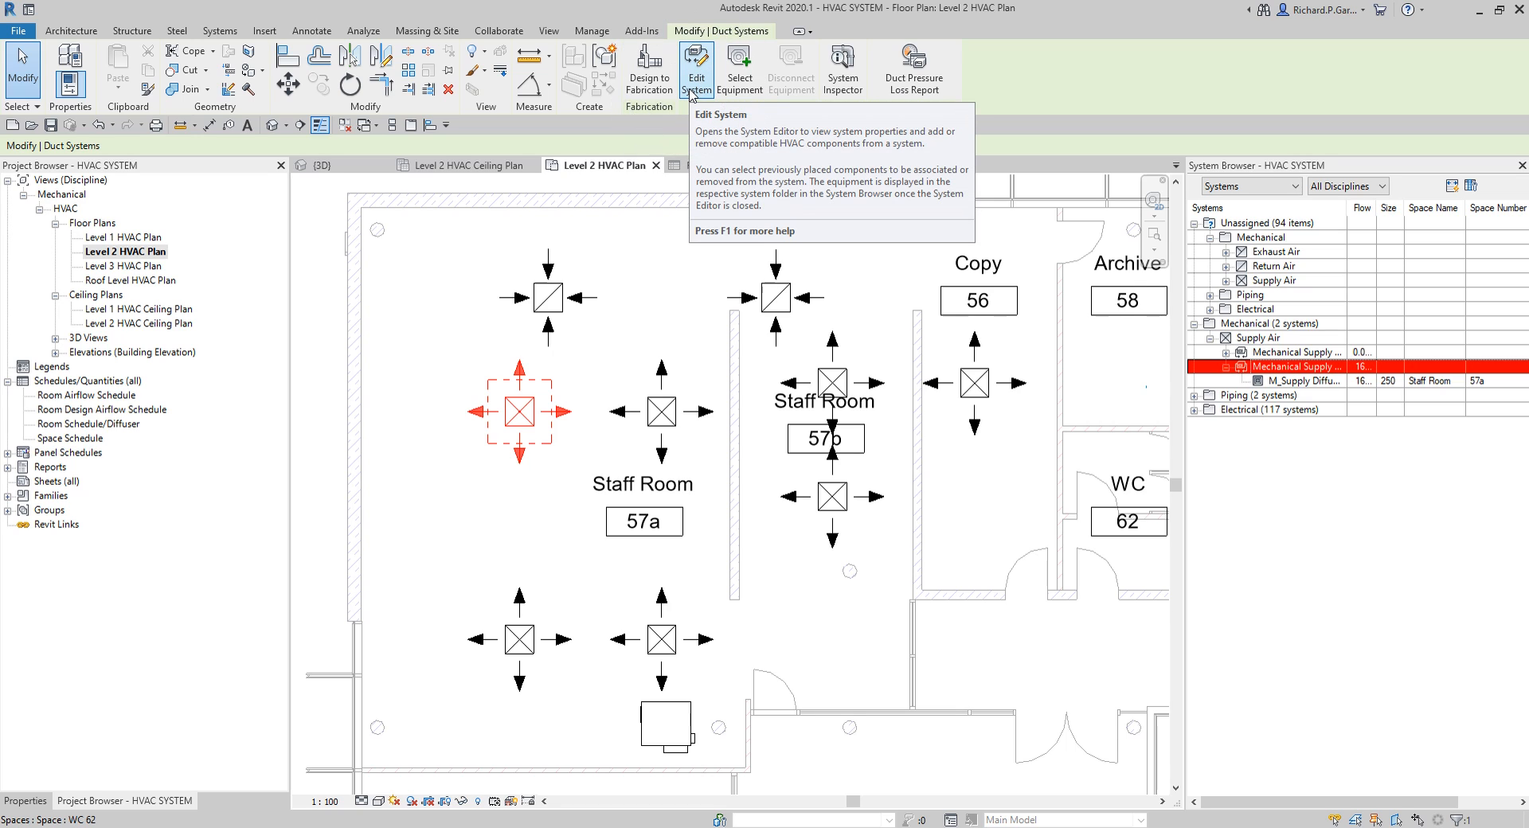
Edit the L2 supply air system and add the remaining supply diffusers of Staff Rooms 57a and 57b and the Copy room.
click(692, 90)
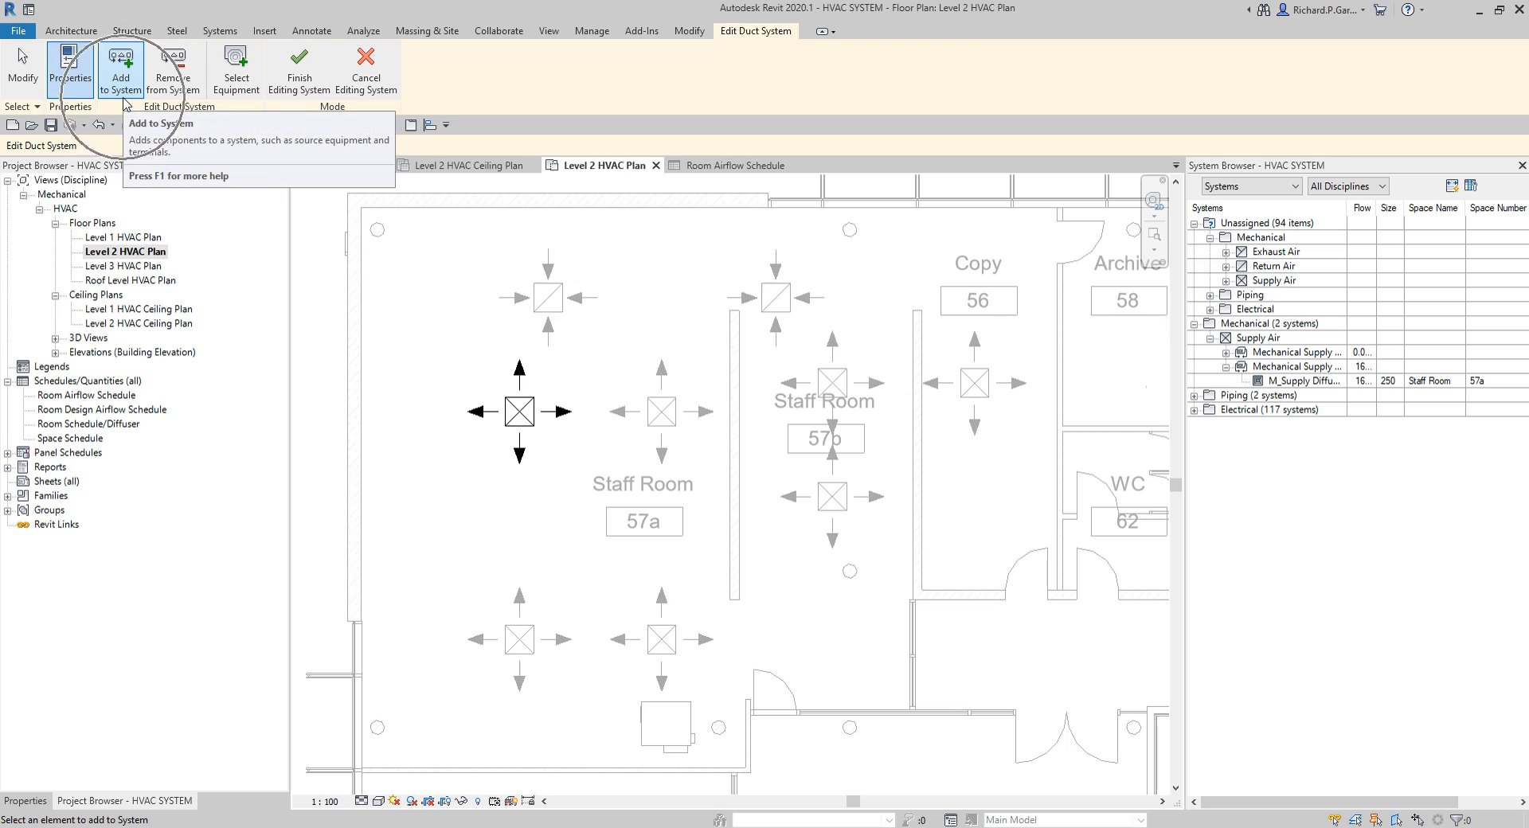
click(123, 99)
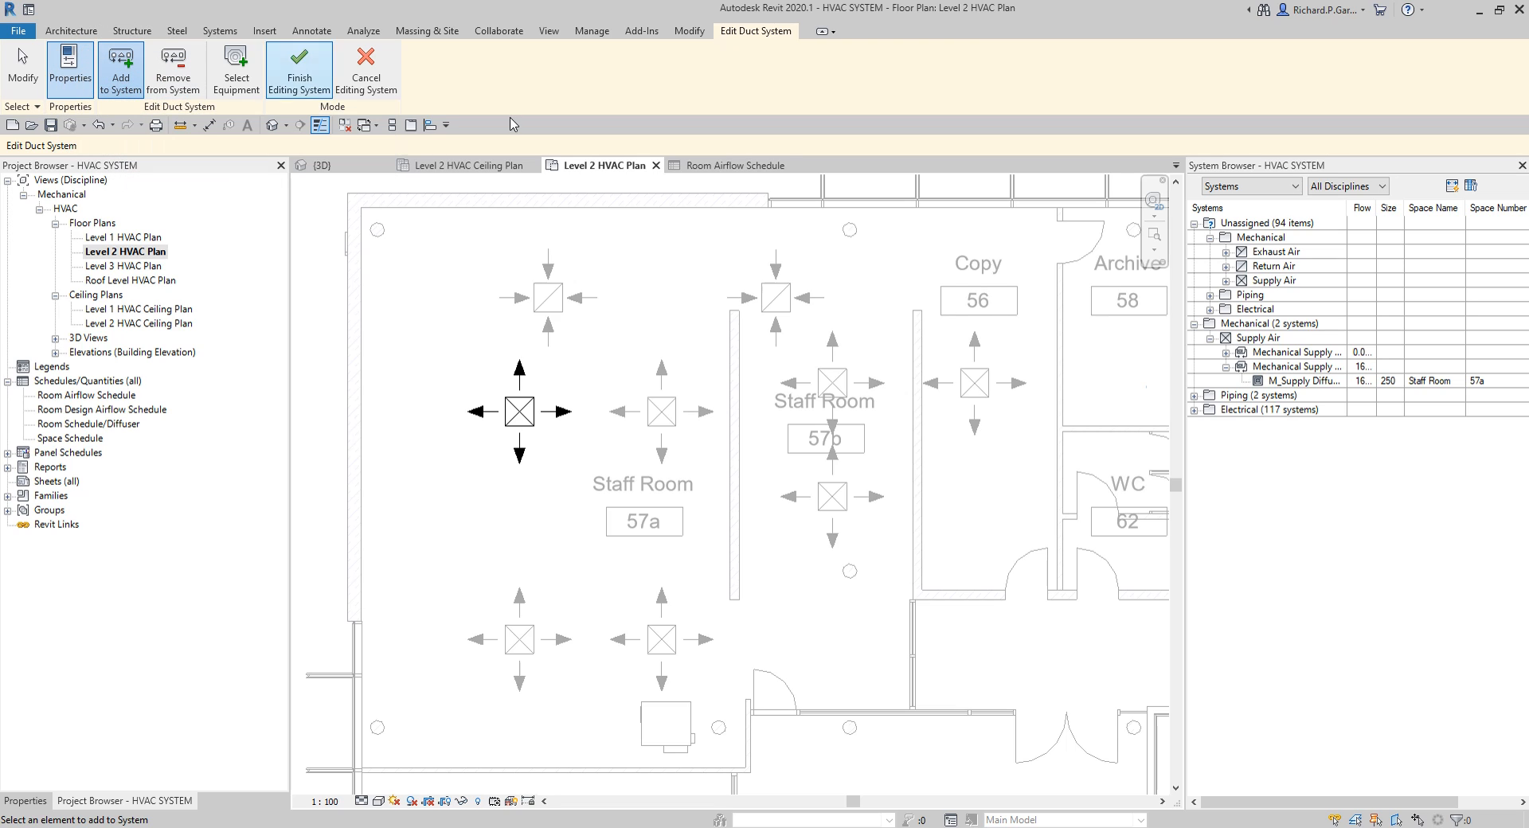
click(673, 398)
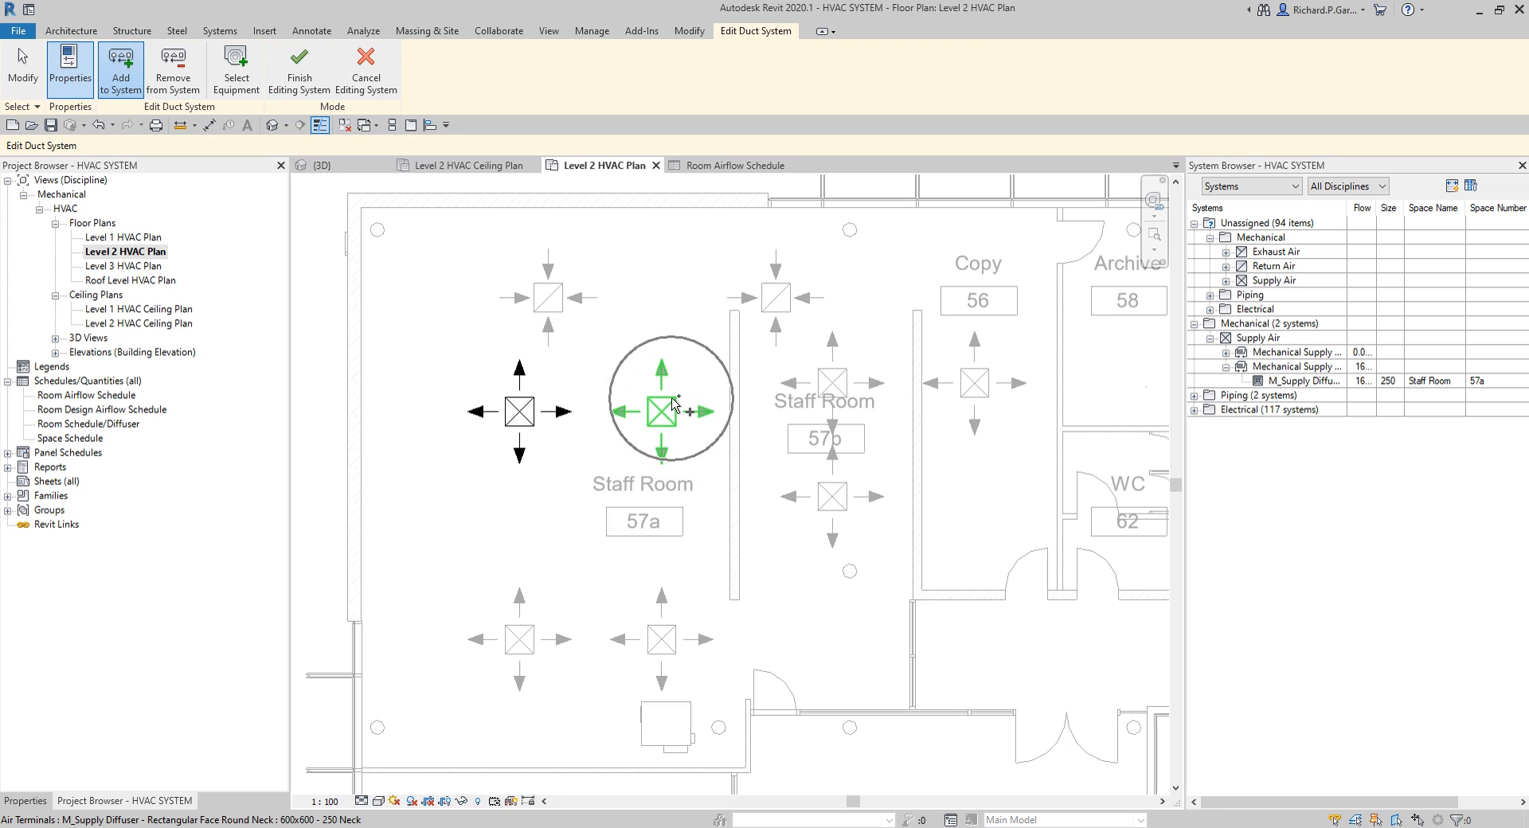
click(836, 368)
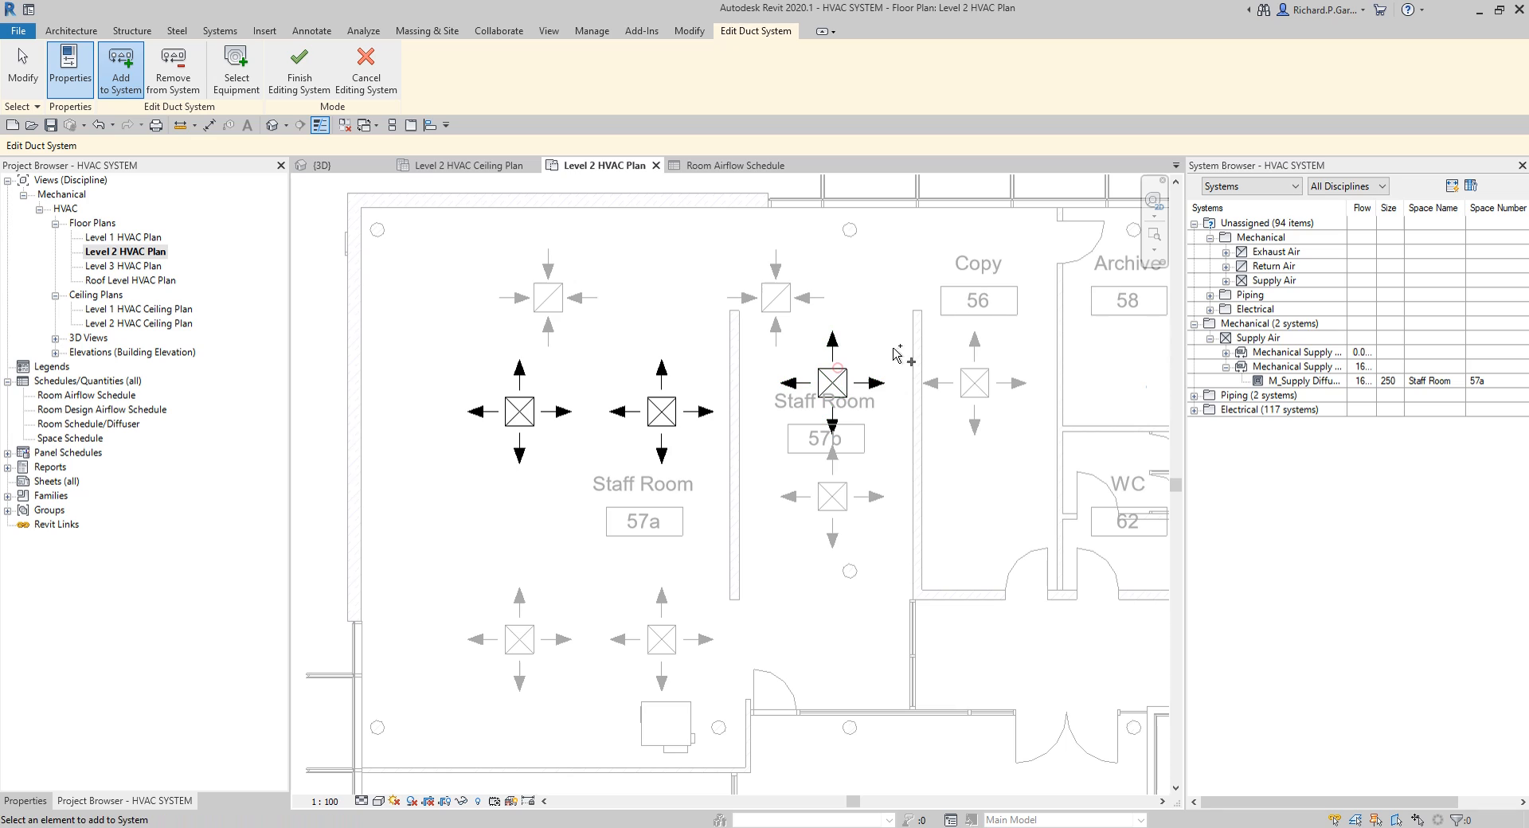
click(982, 383)
scroll(979, 386, down, 2)
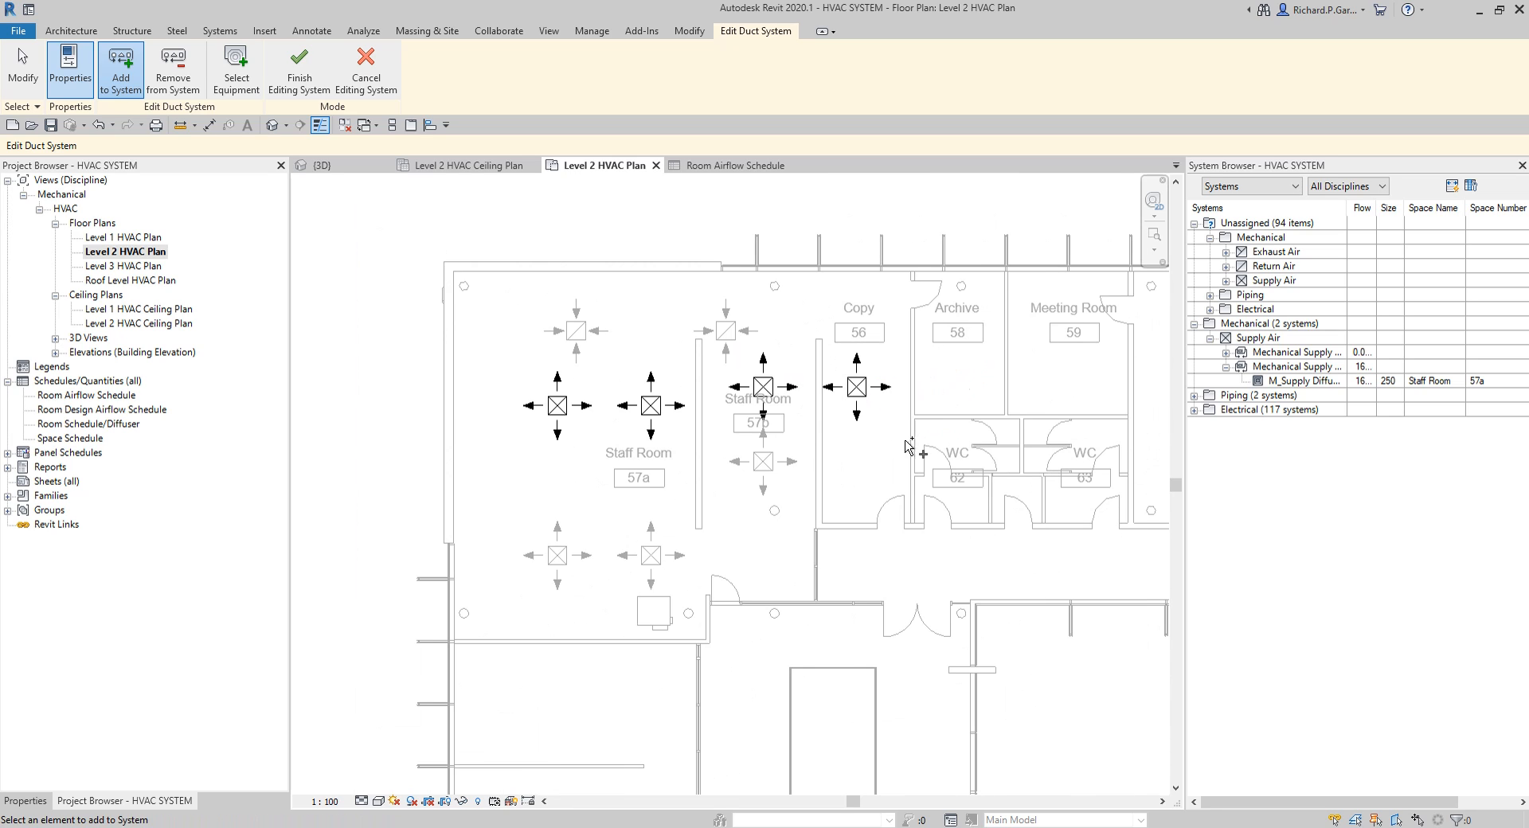
click(767, 467)
click(653, 548)
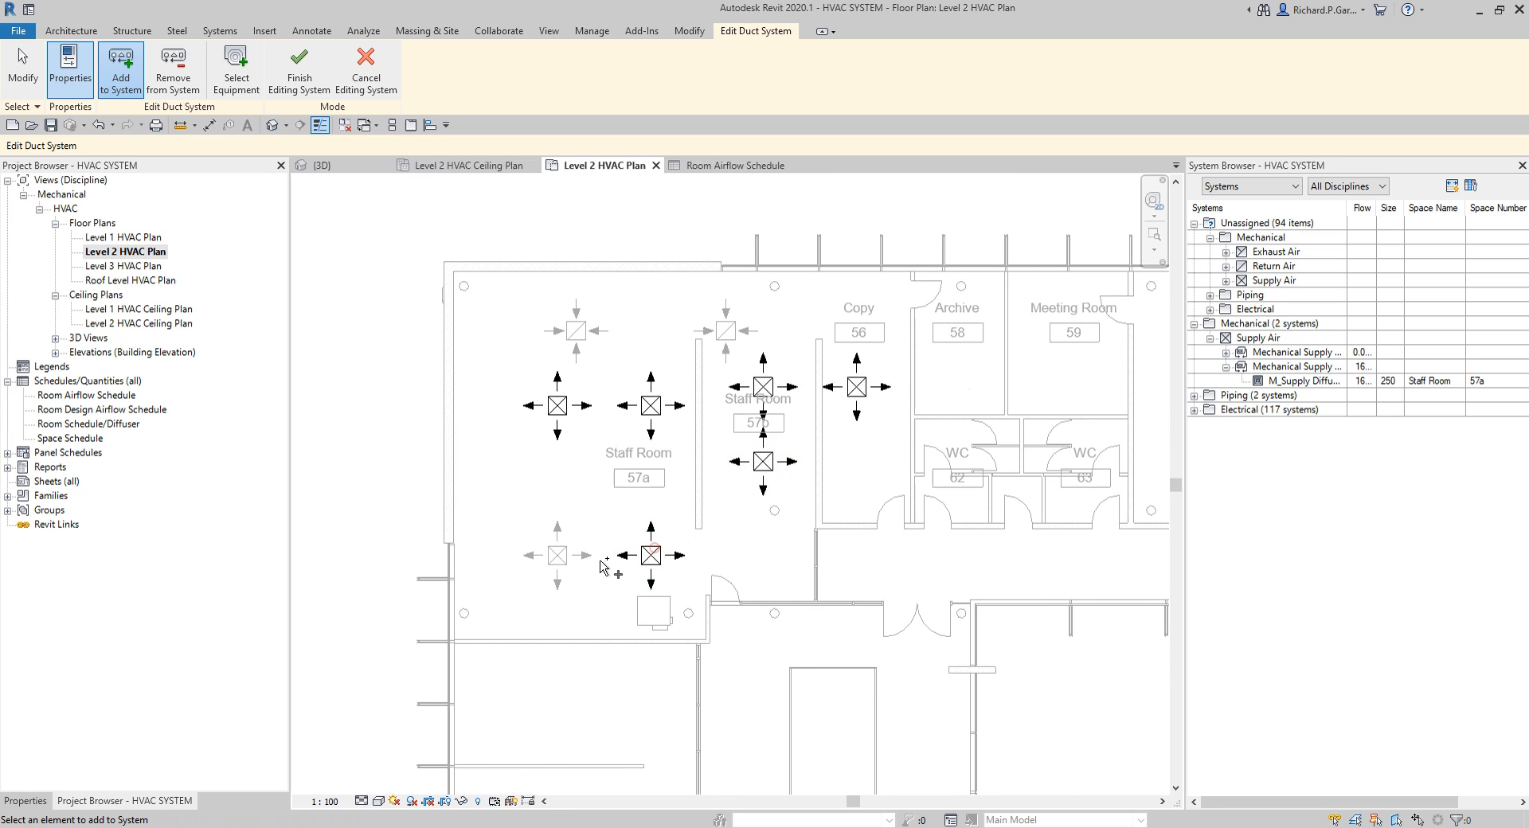
click(560, 560)
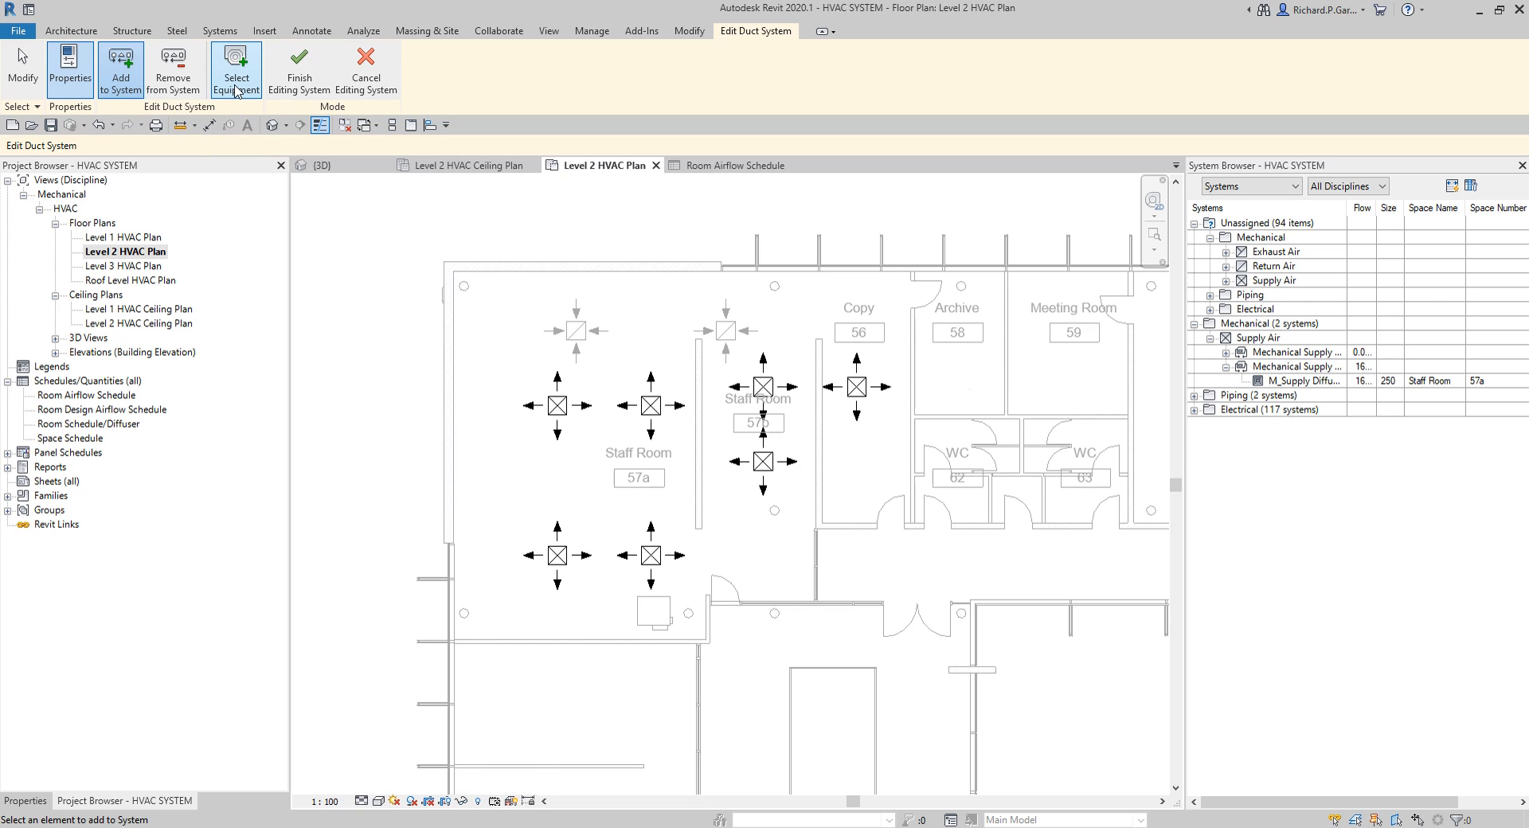
Assign the parallel fan powered VAV unit in Staff Room 57a as the system's equipment and finish editing the system.
key(ctrl)
key(ctrl)
key(ctrl)
key(ctrl)
click(236, 87)
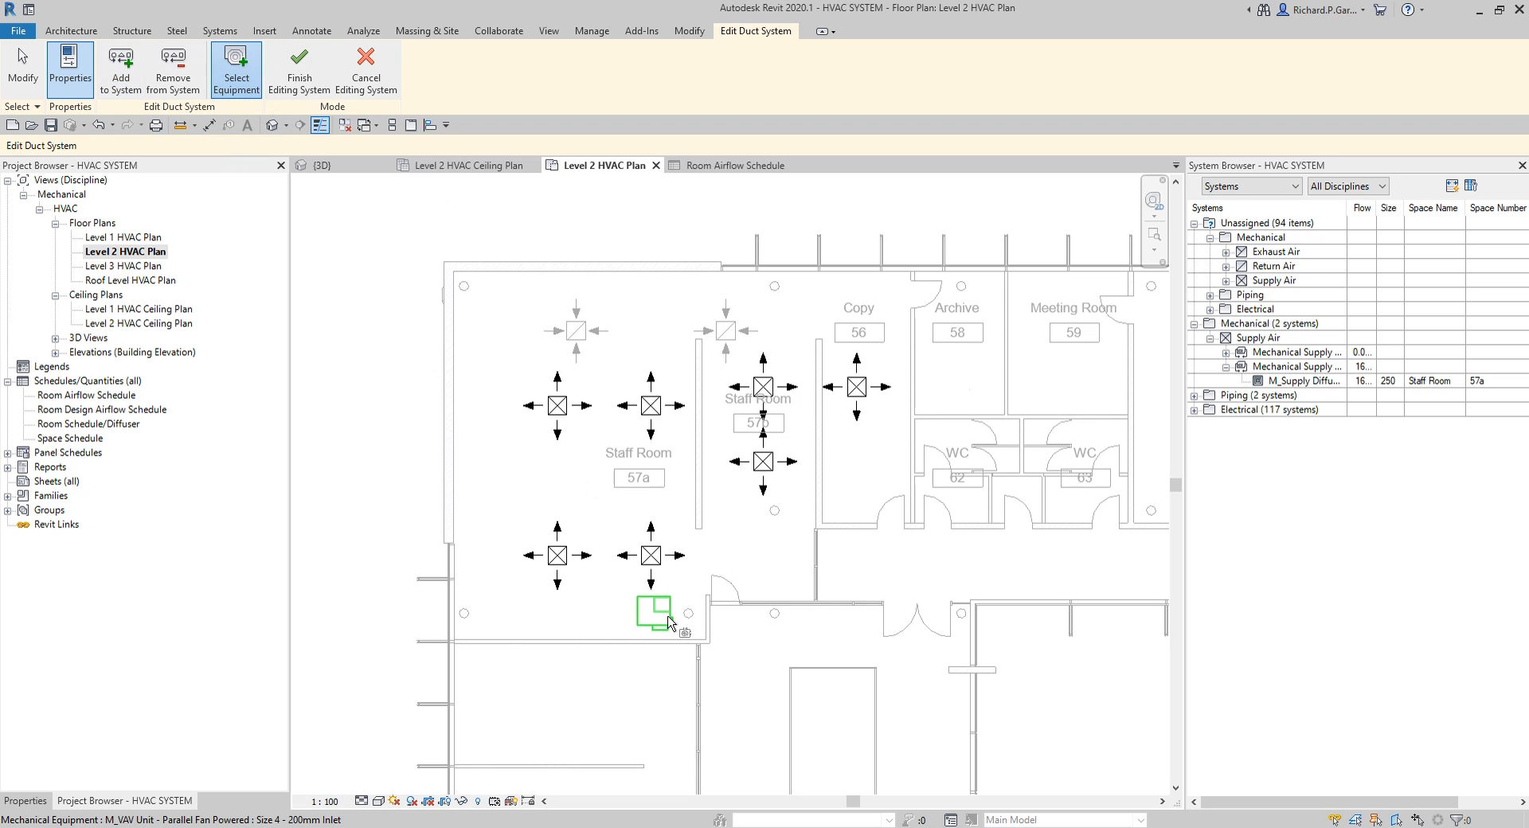
key(ctrl)
key(ctrl)
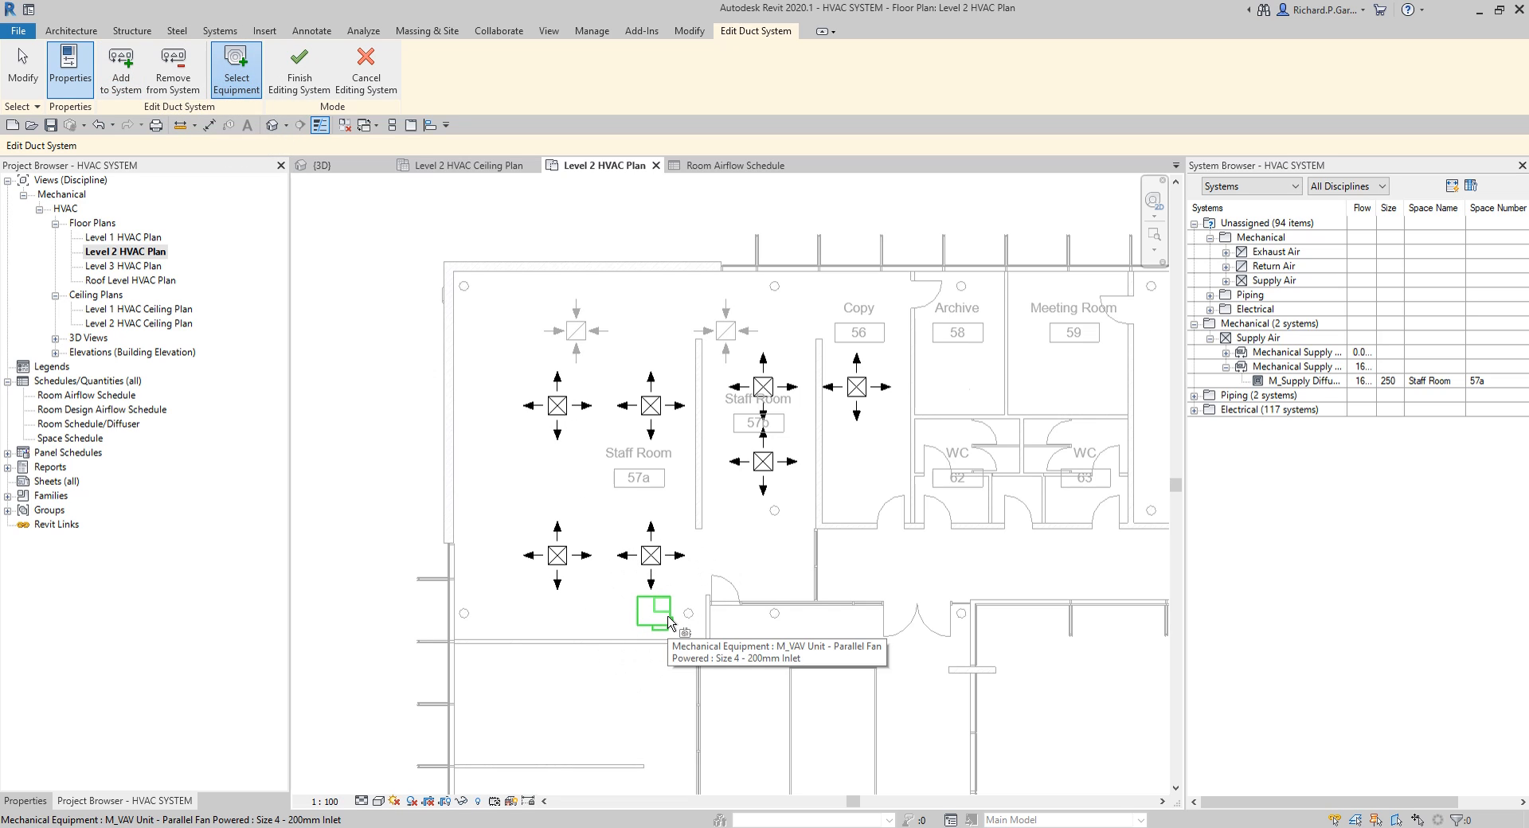
click(669, 622)
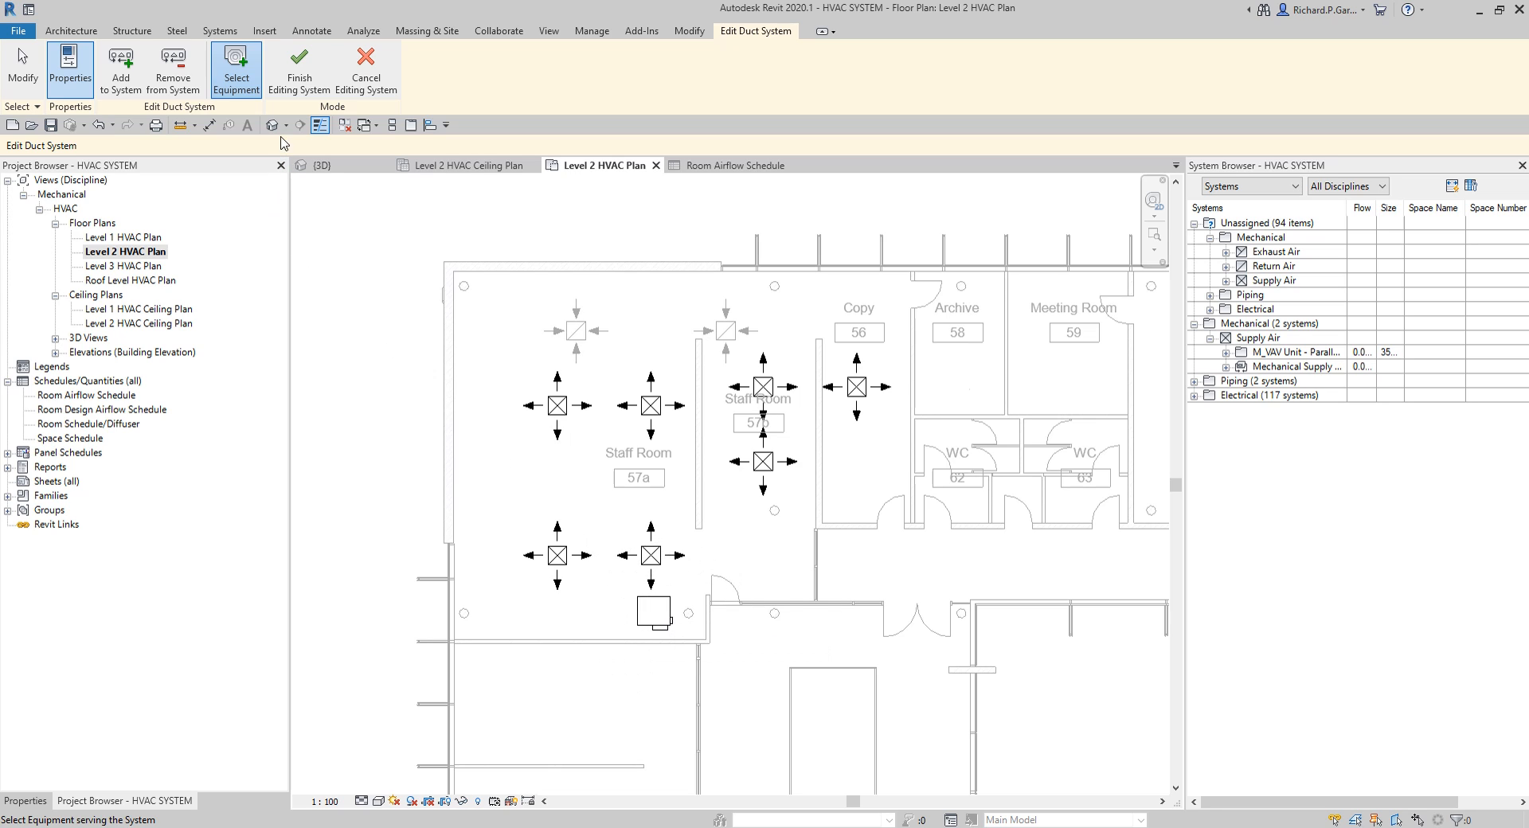
key(ctrl)
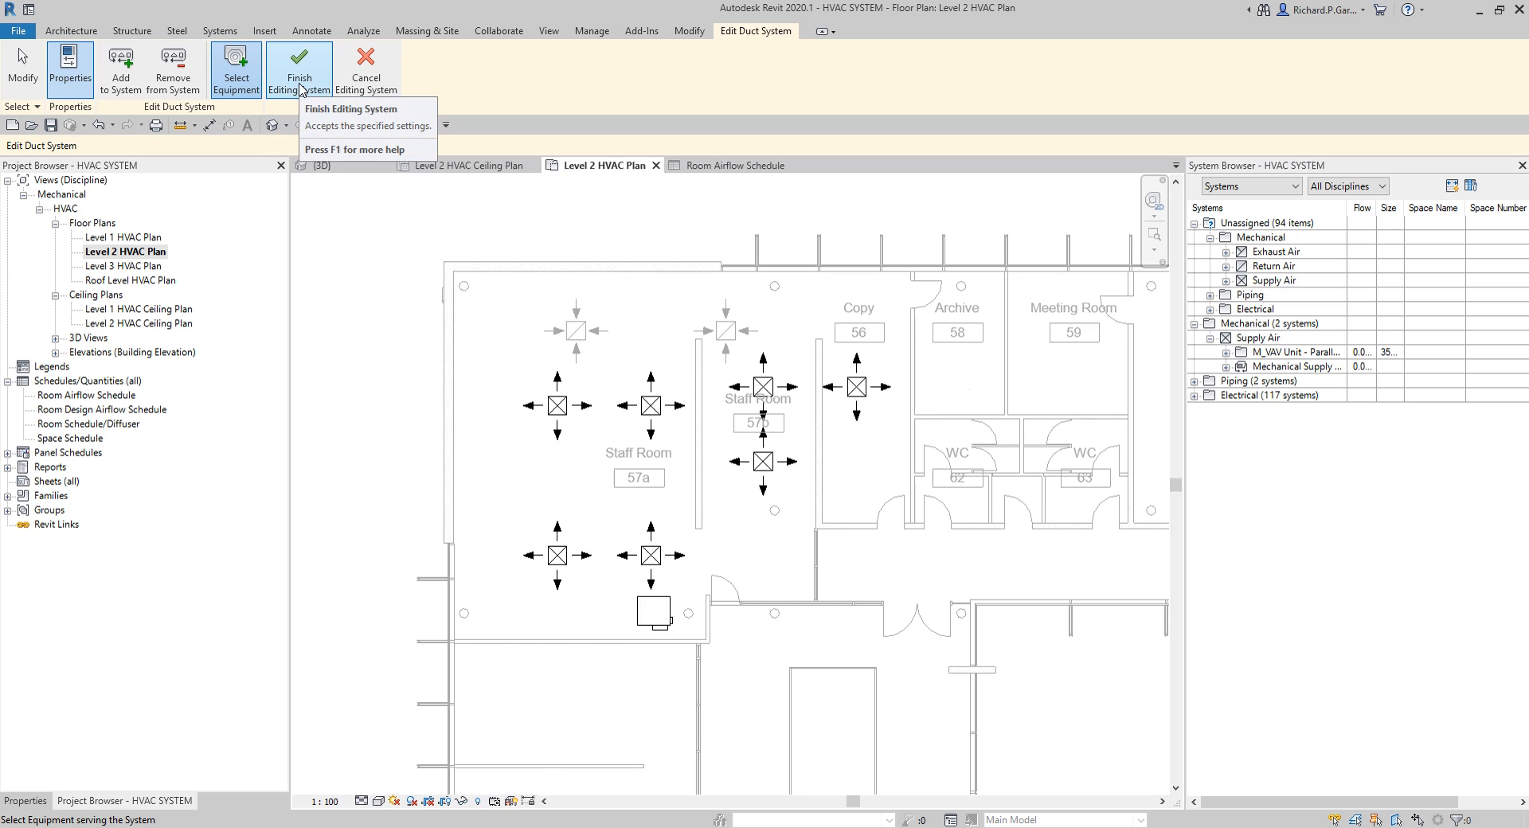
click(300, 79)
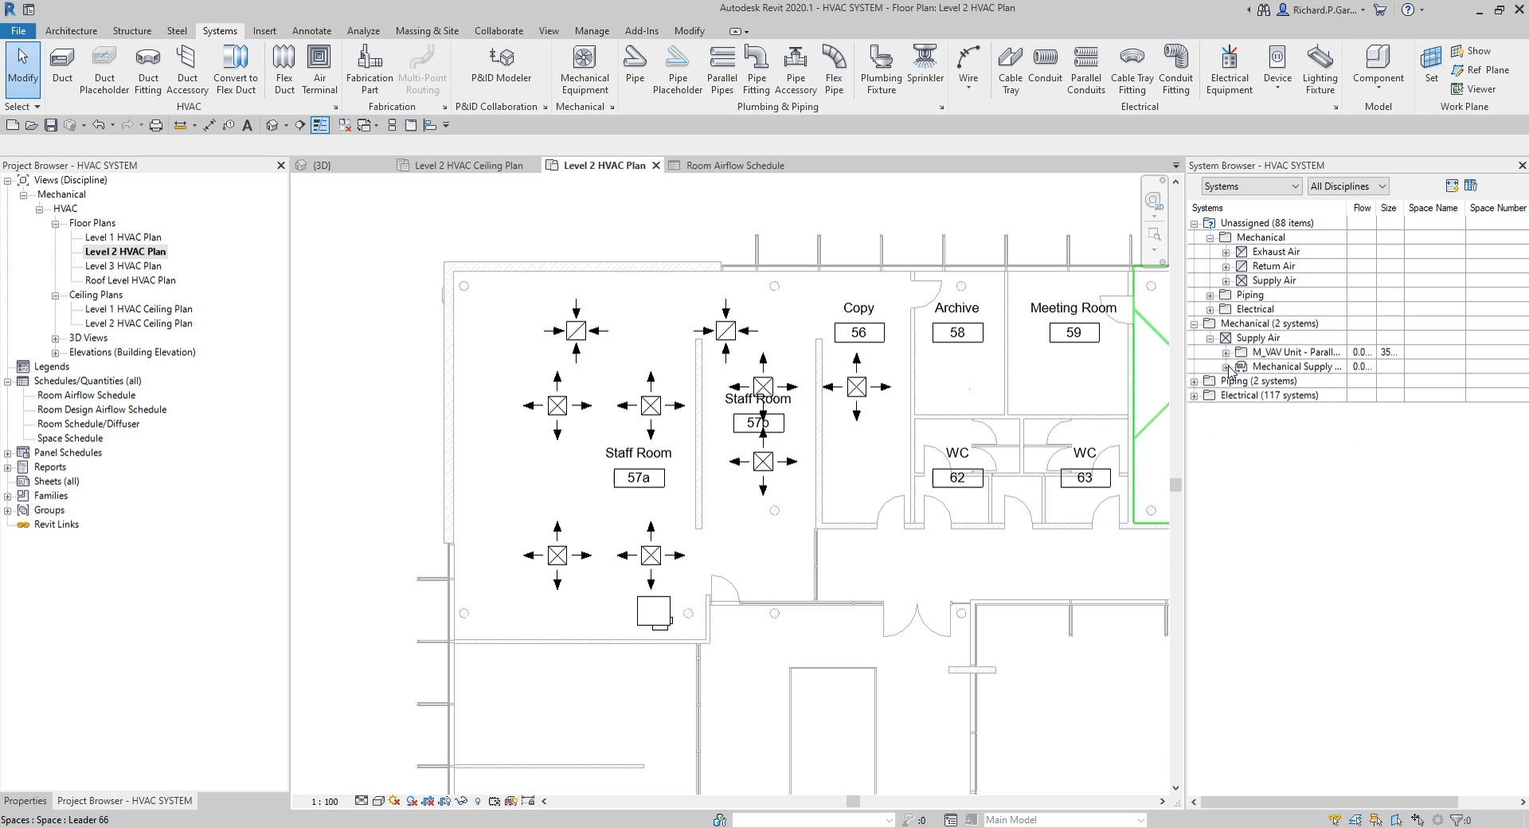
Expand the VAV unit, its supply system and the other supply air system to examine their members.
click(1227, 353)
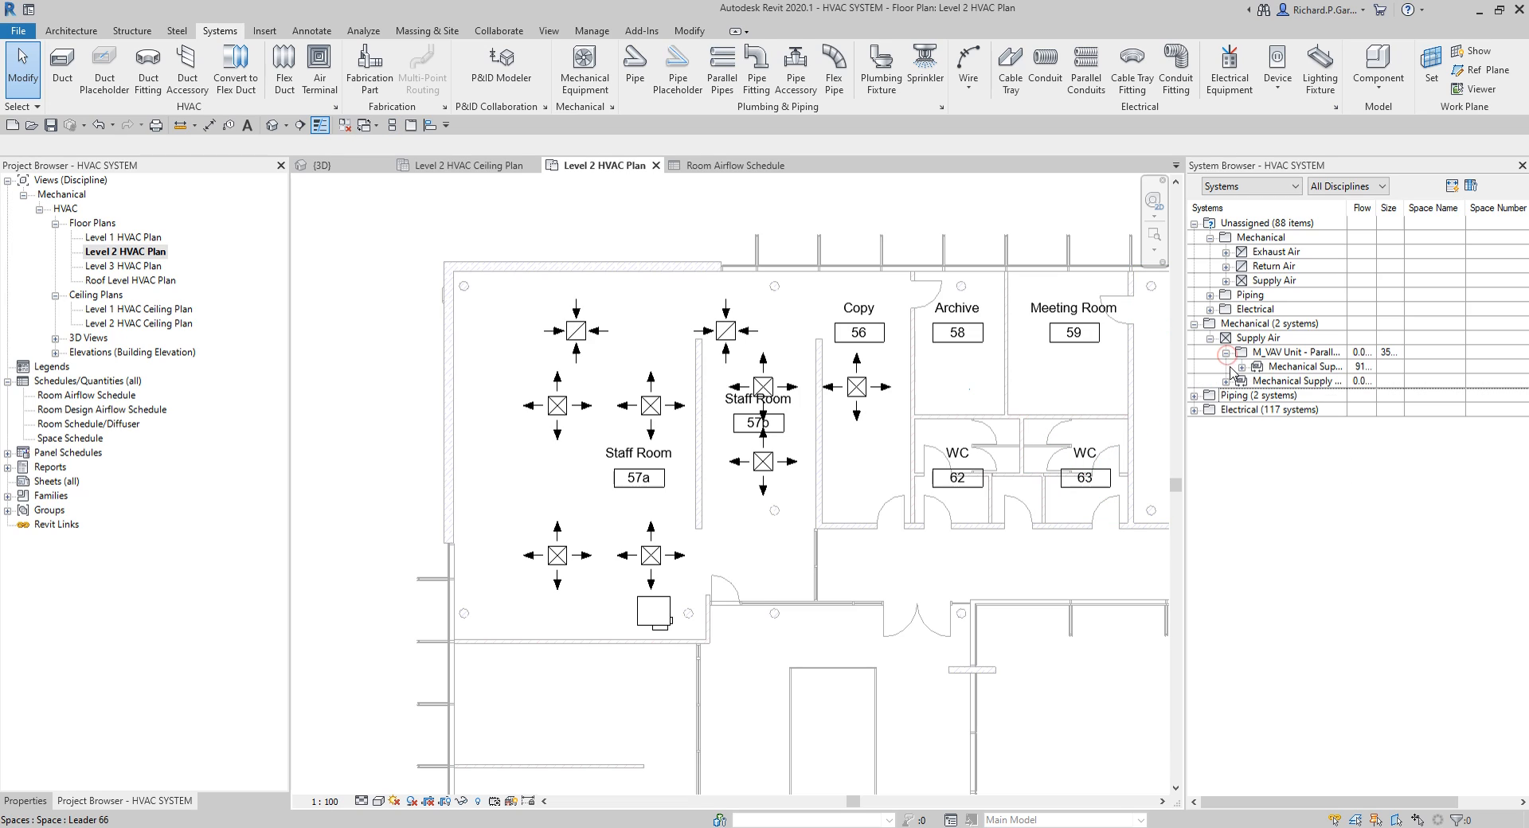
click(1227, 381)
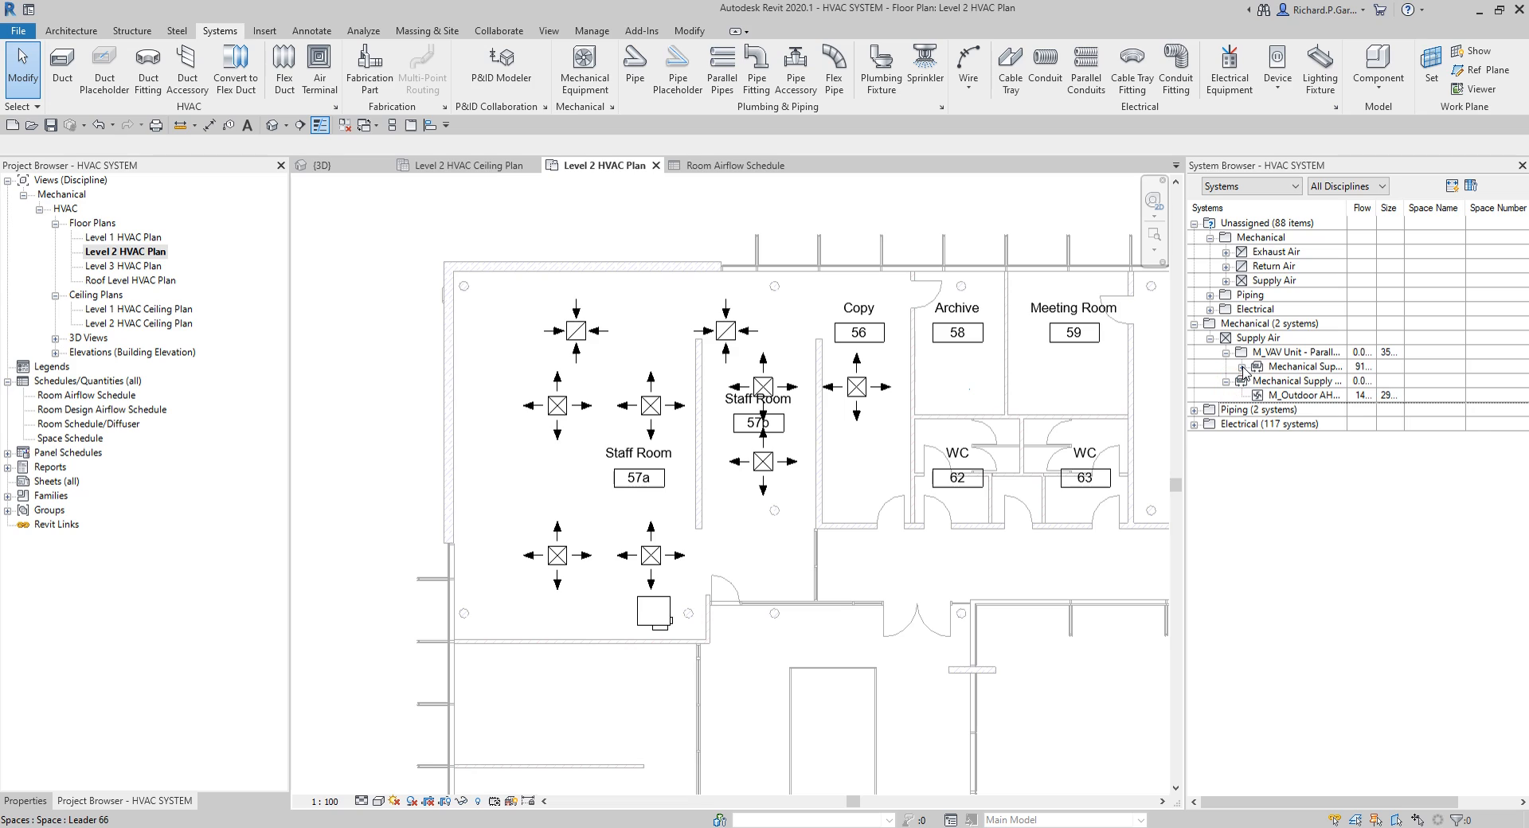
click(1242, 367)
Collapse and delete the other supply air system, the one containing the outdoor AHU.
click(1227, 483)
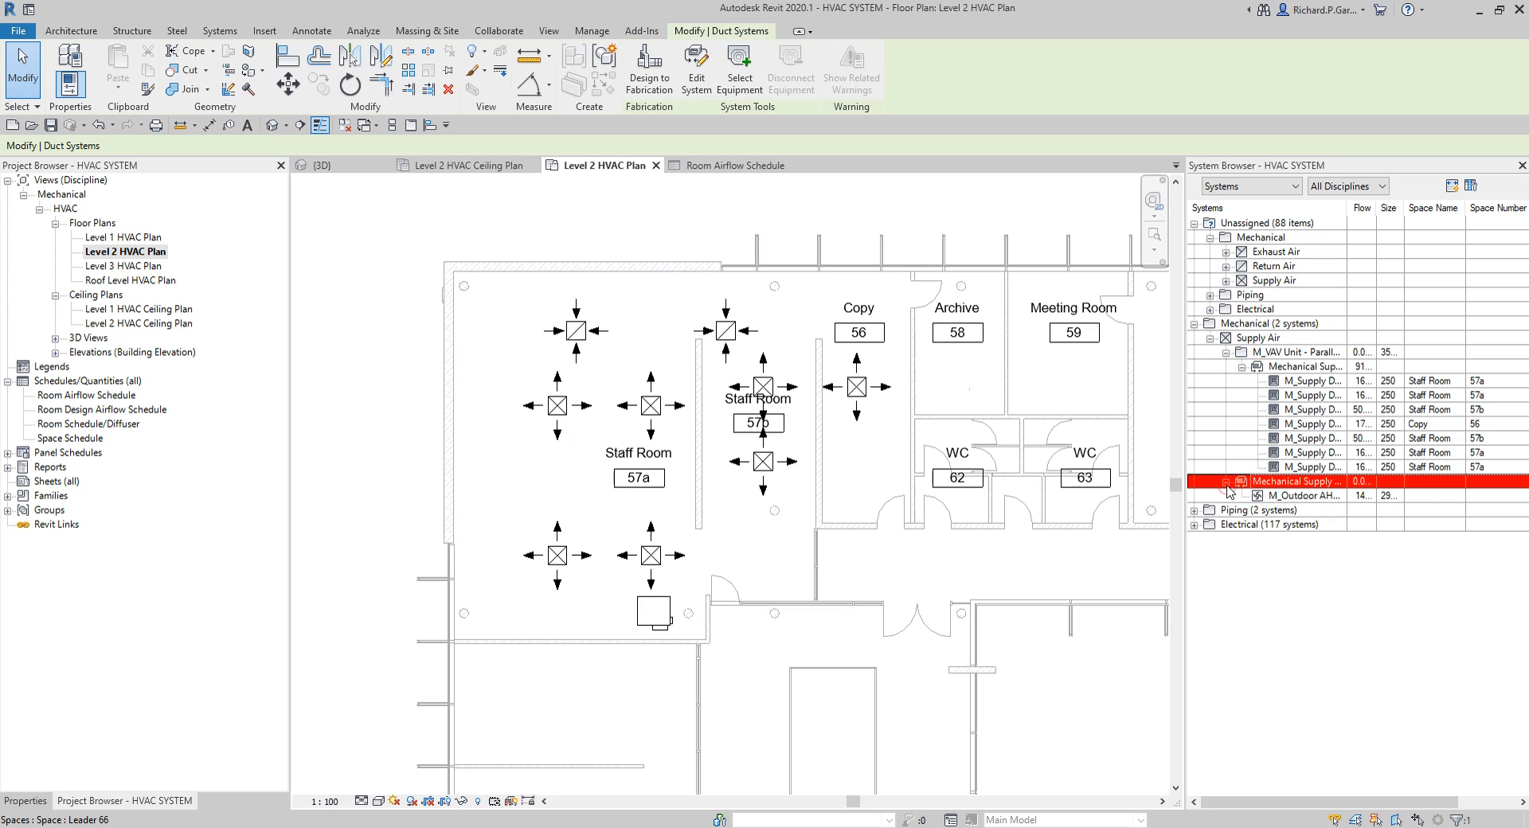
right_click(1272, 488)
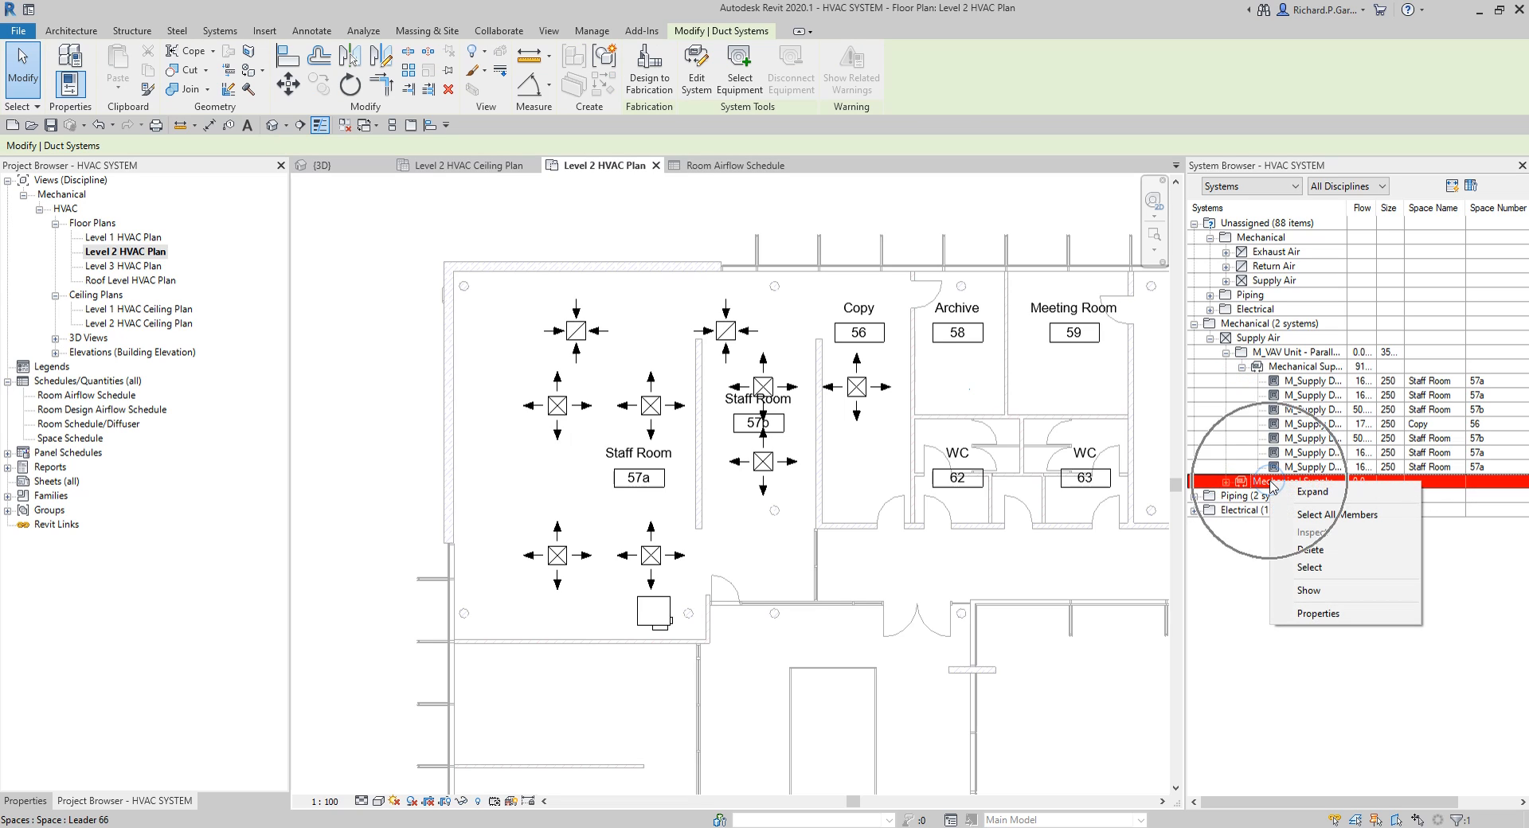
click(1327, 551)
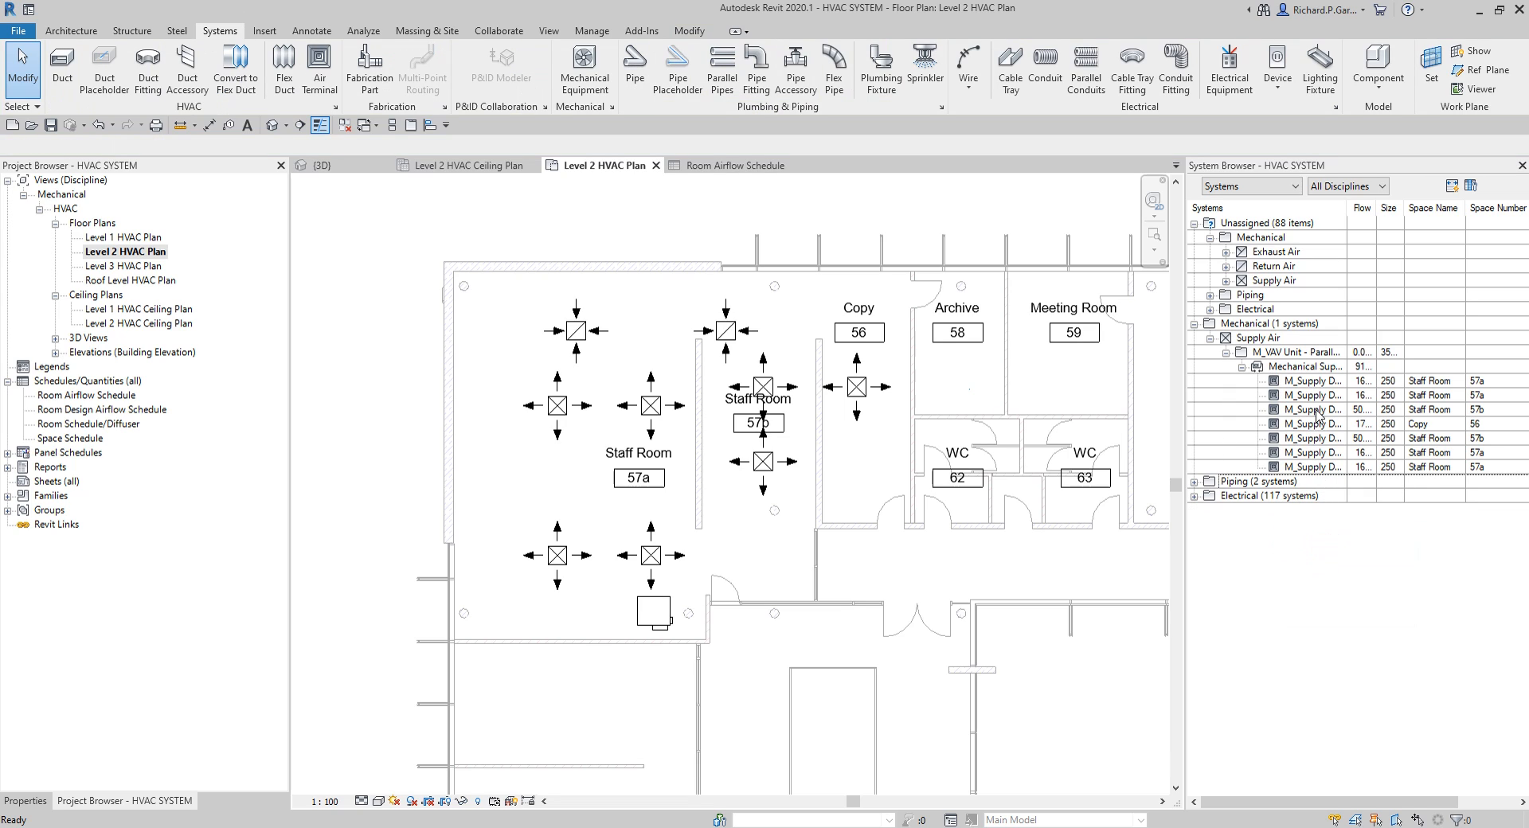
Select the L2 supply air system under the VAV unit to examine its diffusers and equipment in the plan, then clear the selection.
click(1296, 367)
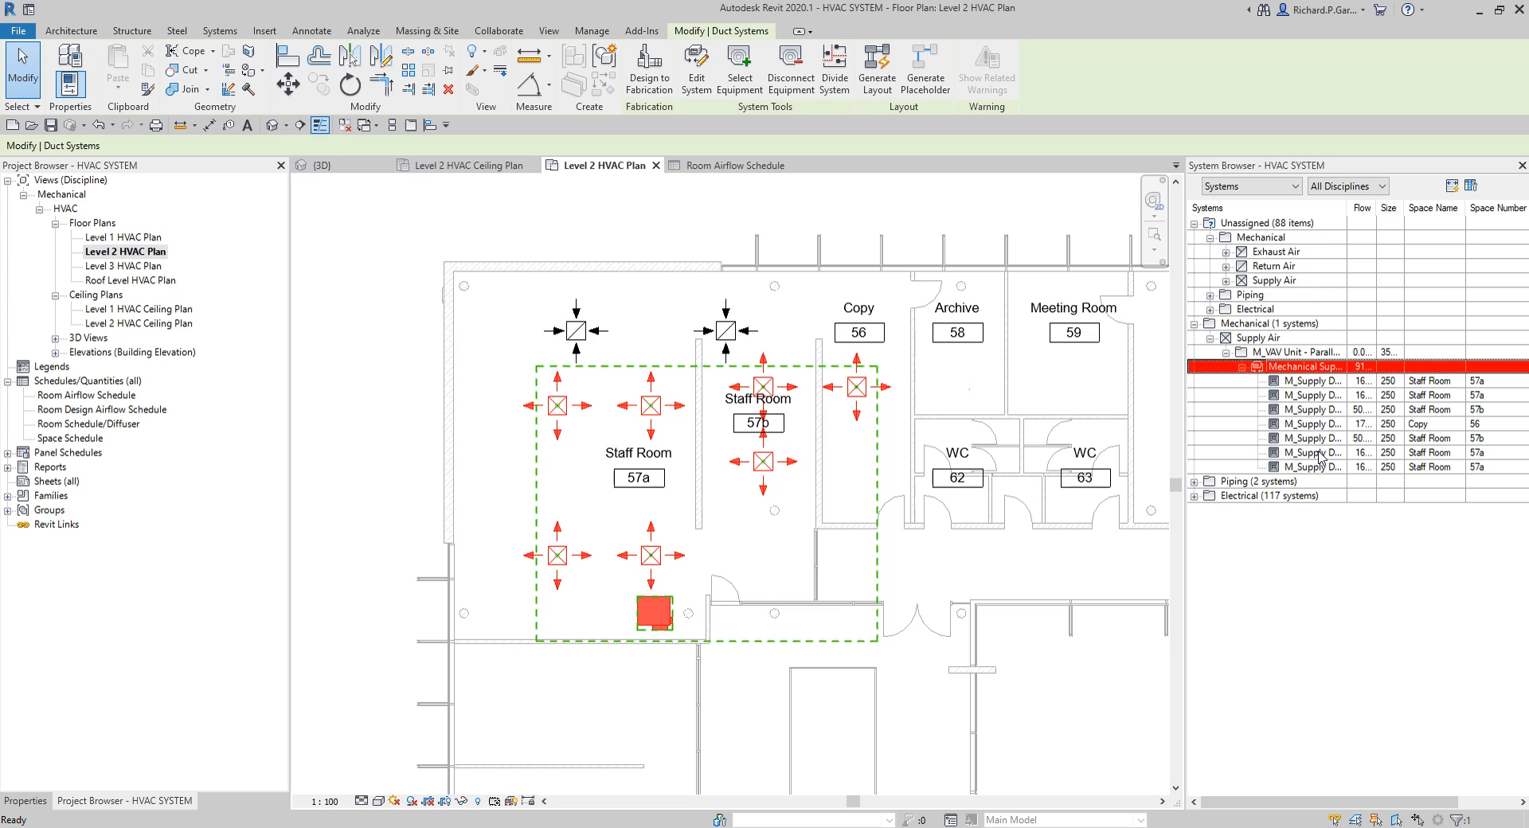
click(1293, 371)
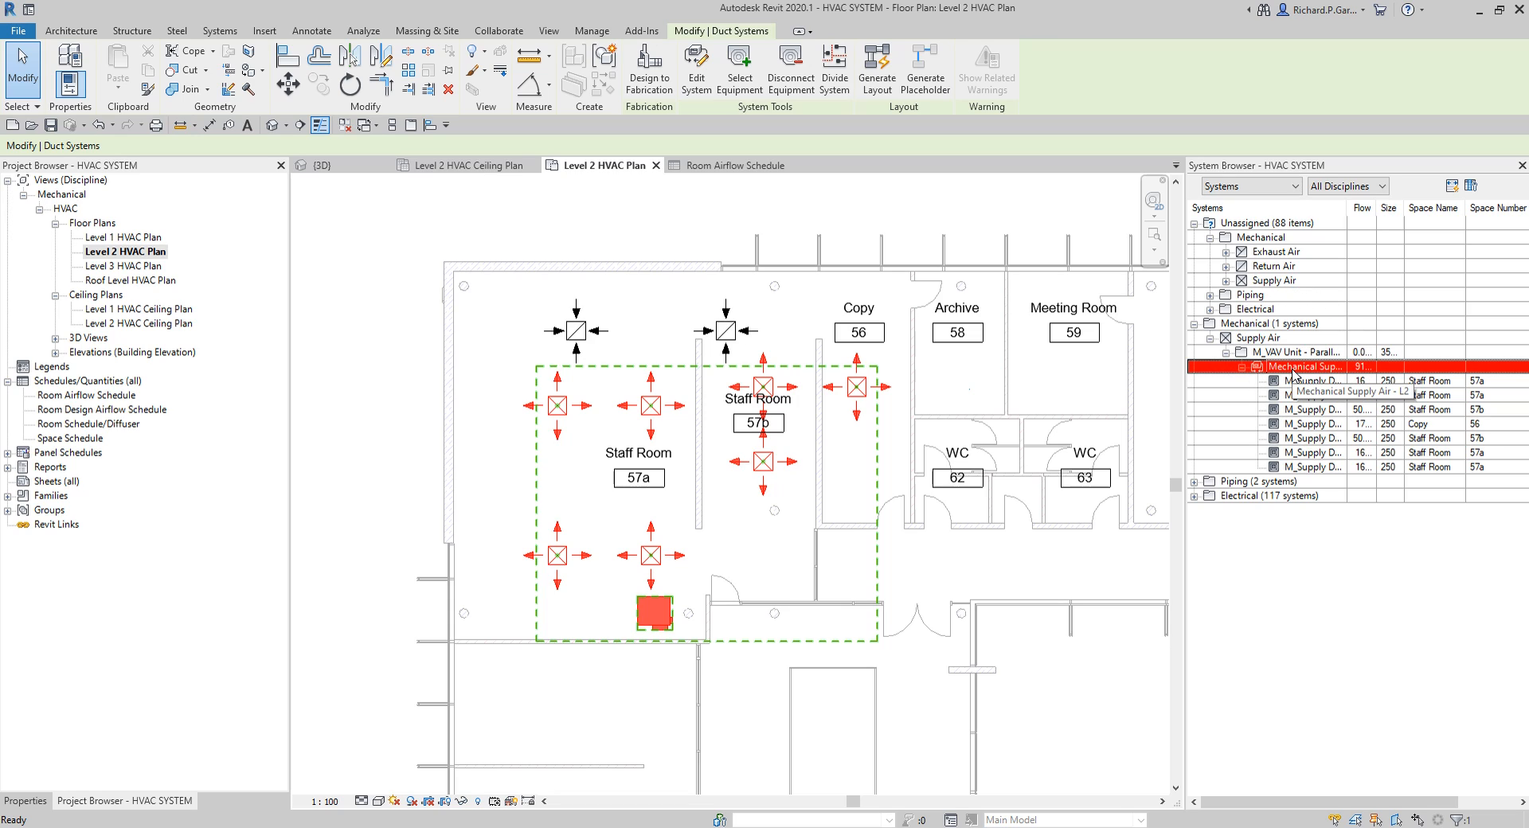
click(371, 332)
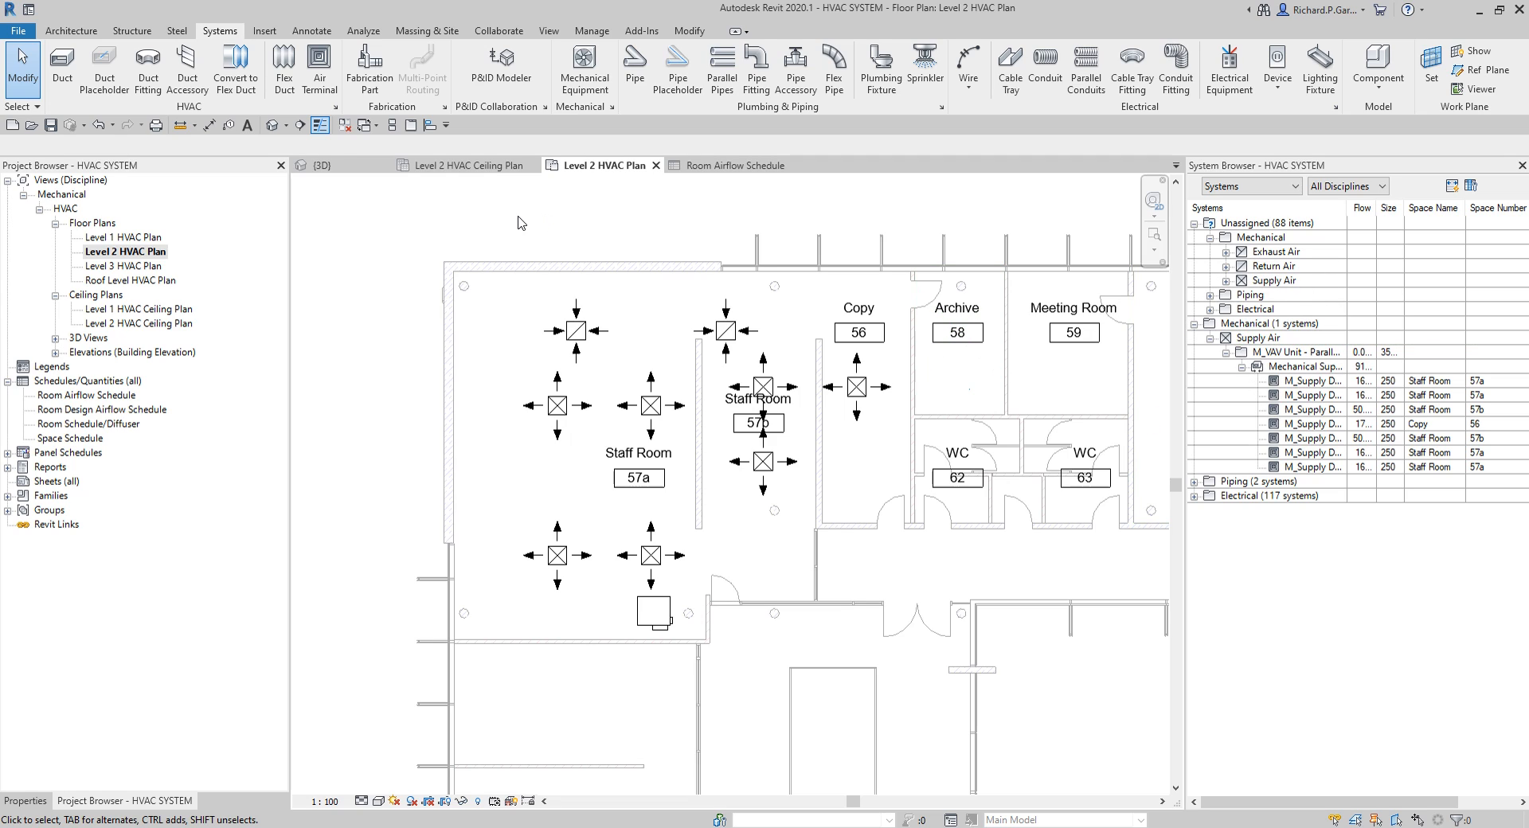
Create a Return Air duct system named Mechanical Return Air - L2 from the return diffuser in Staff Room 57a.
click(577, 334)
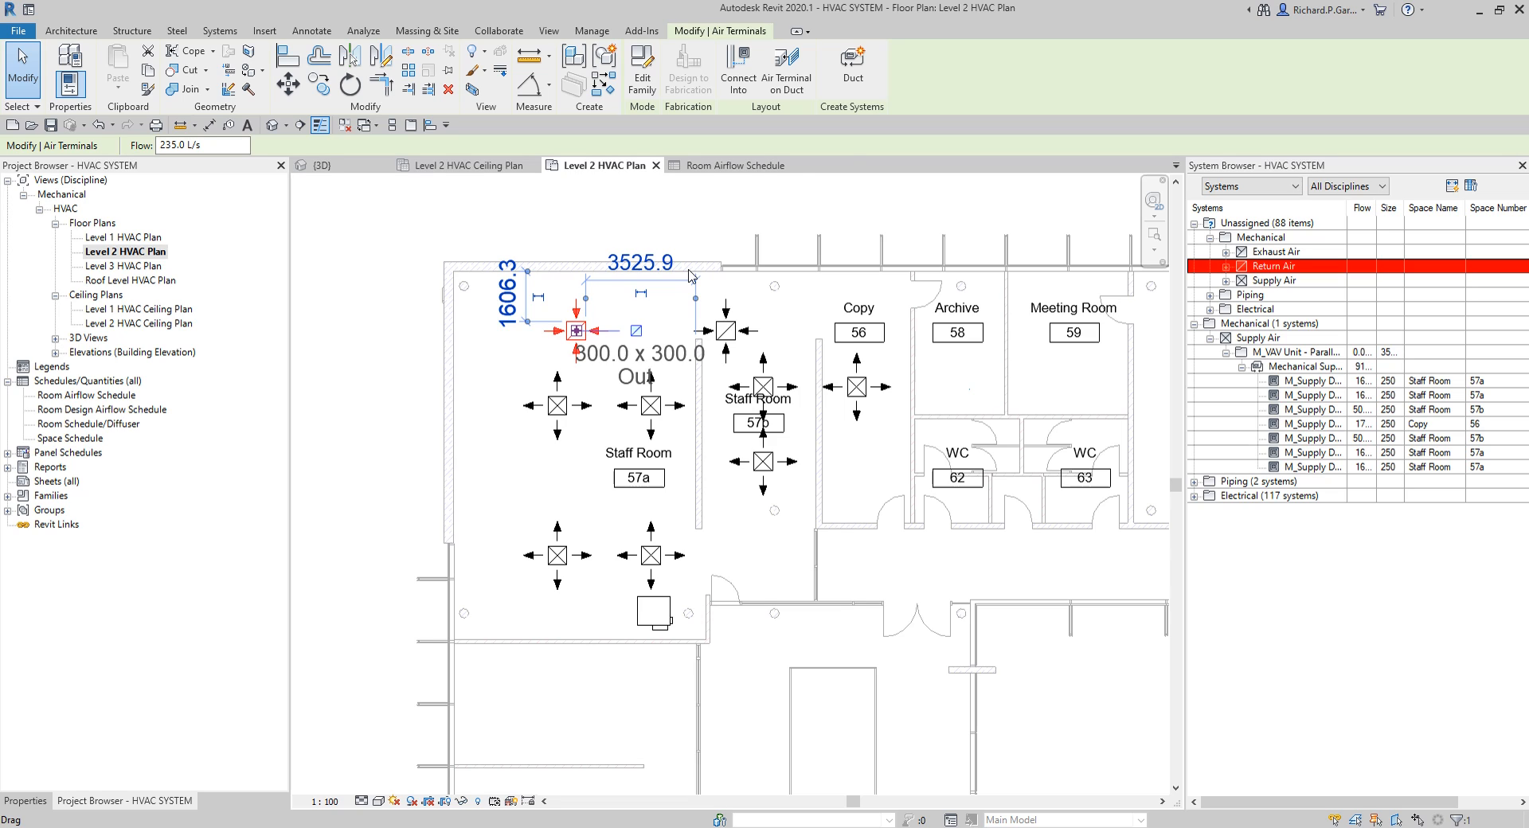
click(849, 80)
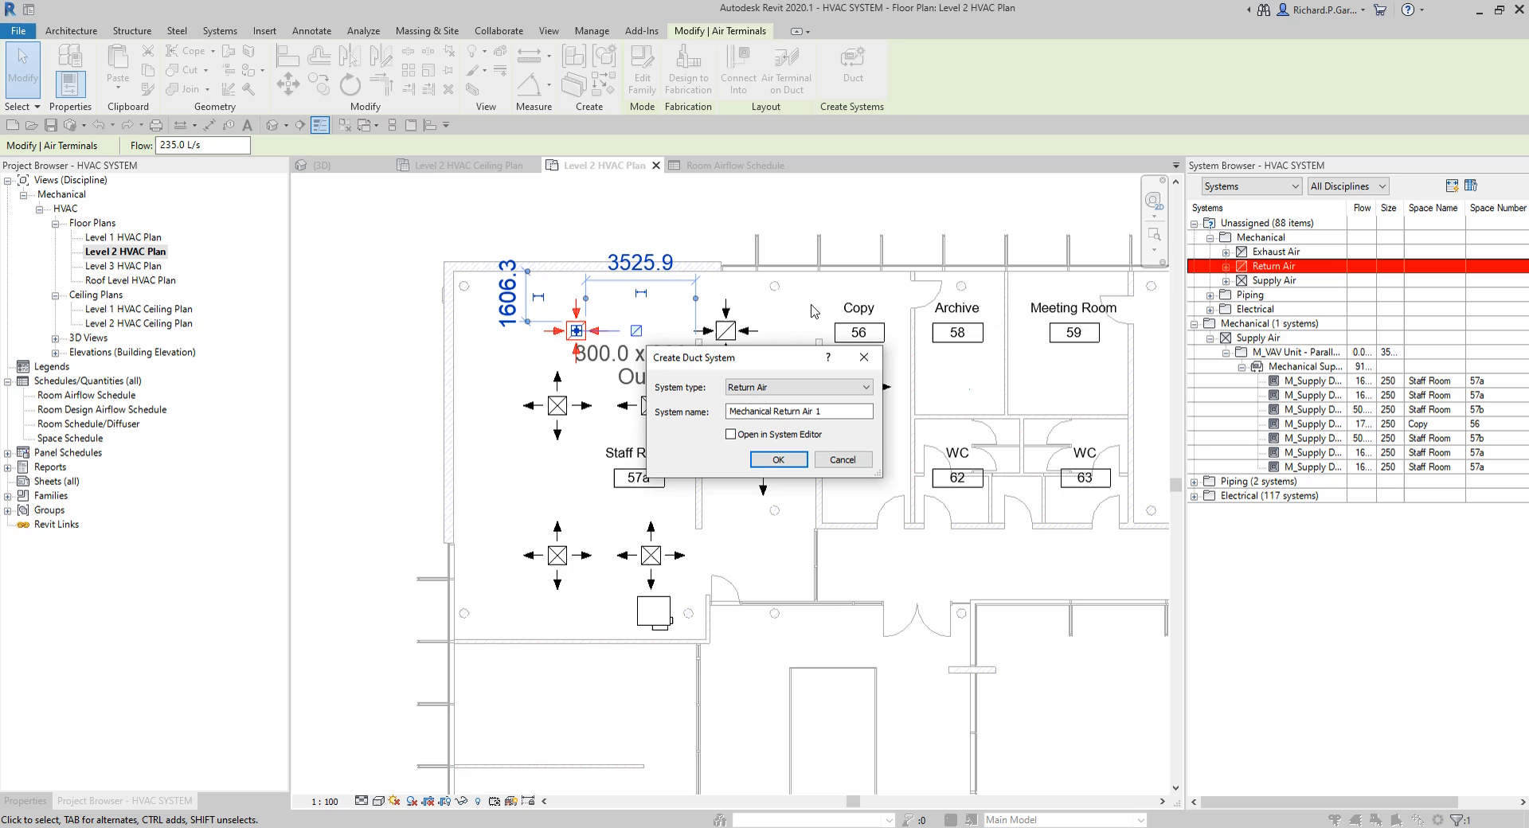
double_click(817, 411)
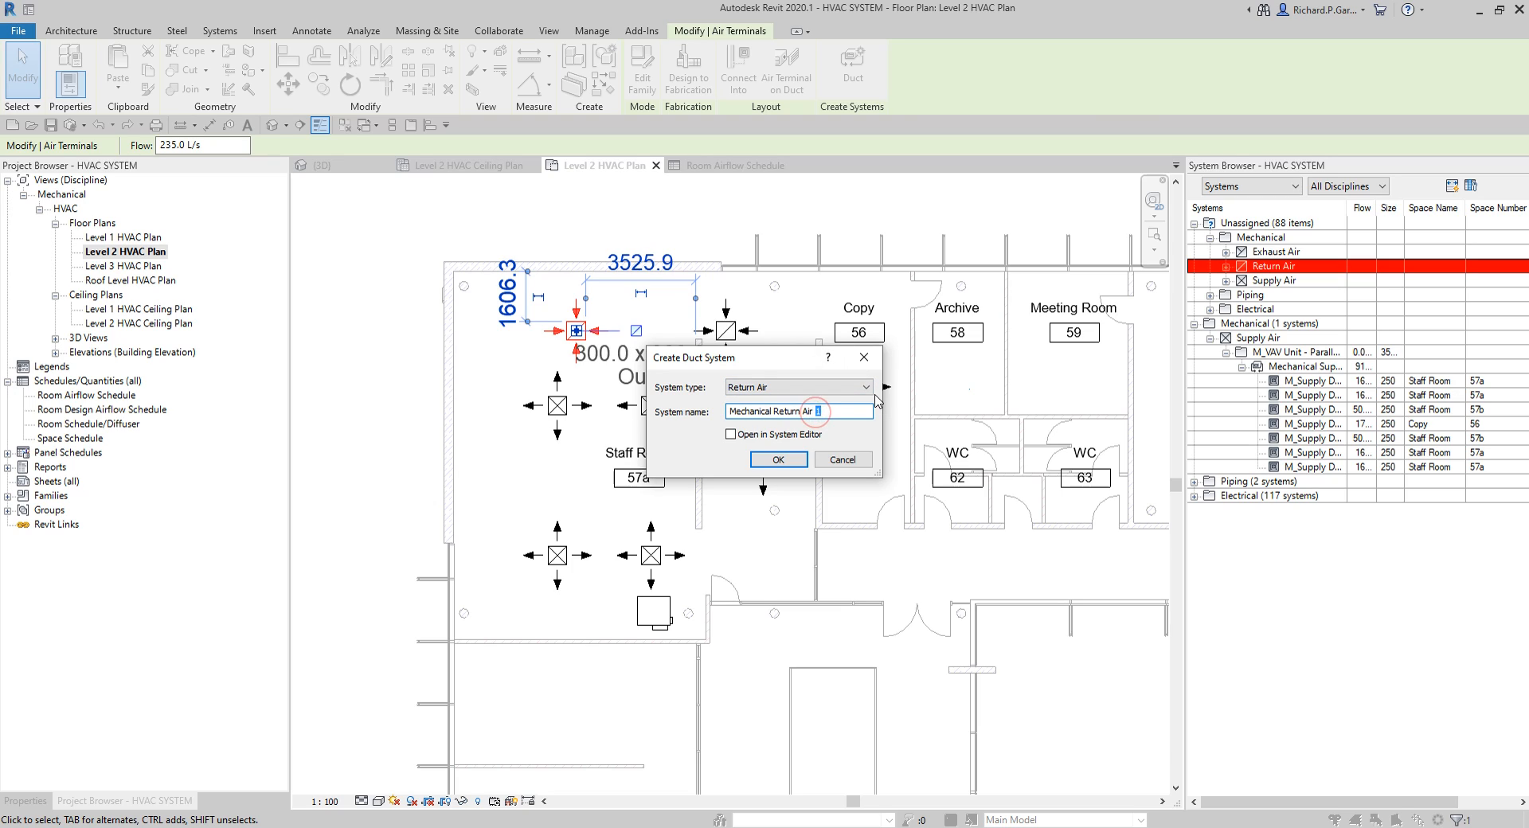
text(- L2)
click(779, 461)
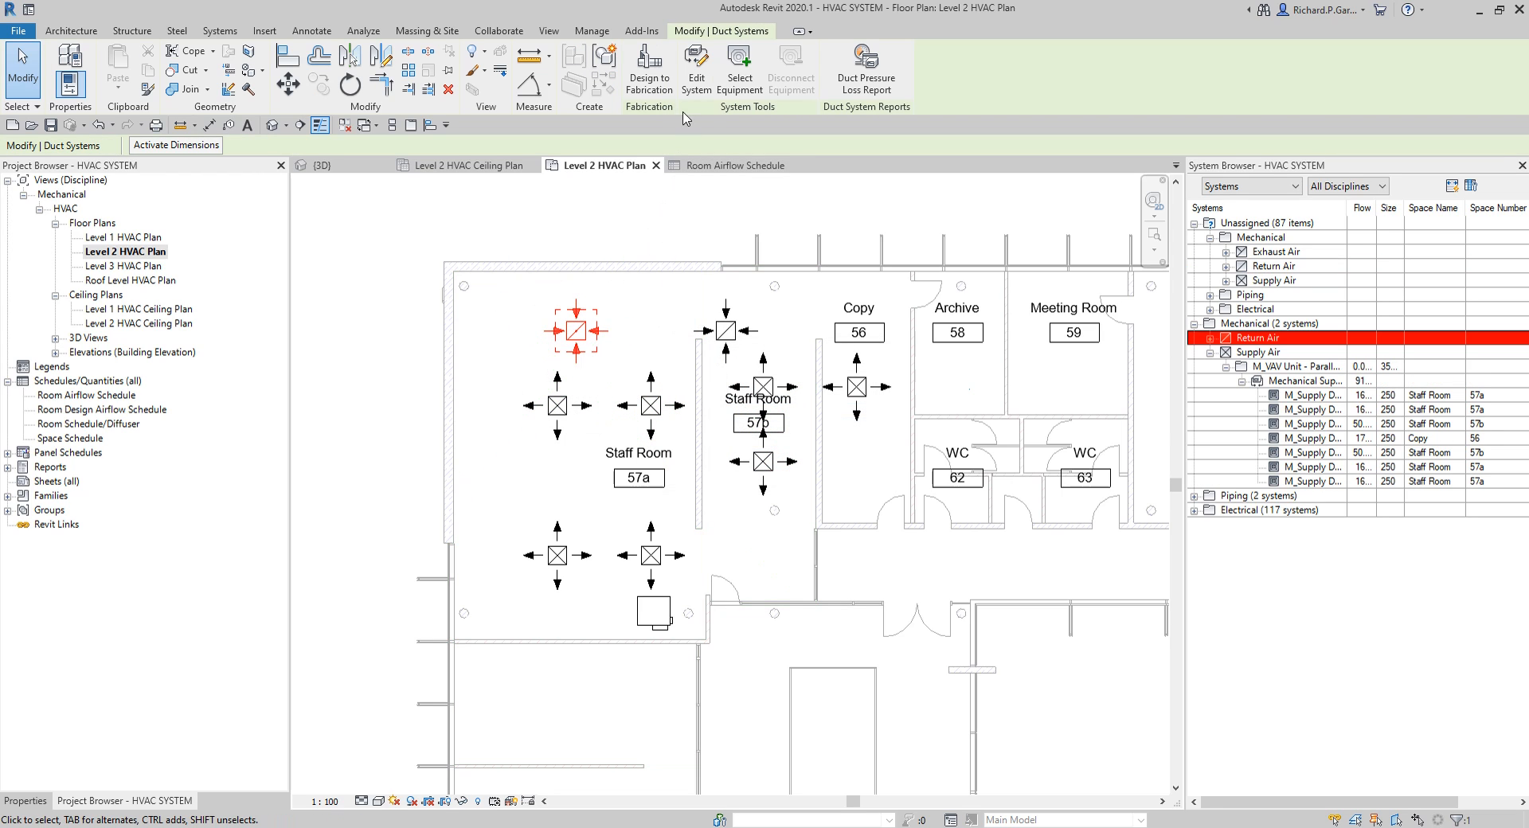
Edit the return system to add the Staff Room 57b return diffuser and assign the VAV unit as equipment, then finish editing.
click(698, 80)
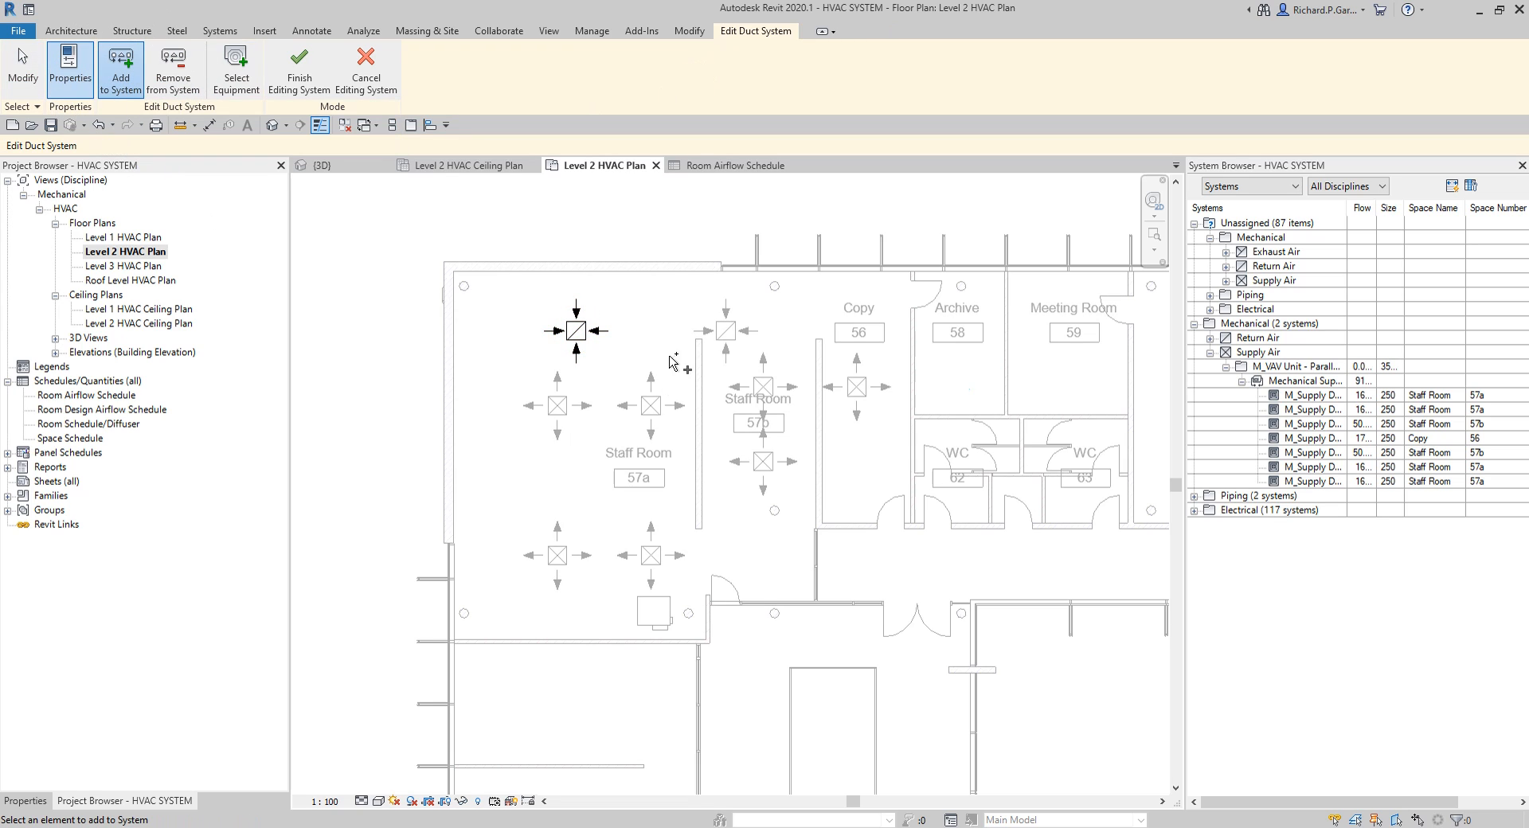
click(732, 341)
click(243, 84)
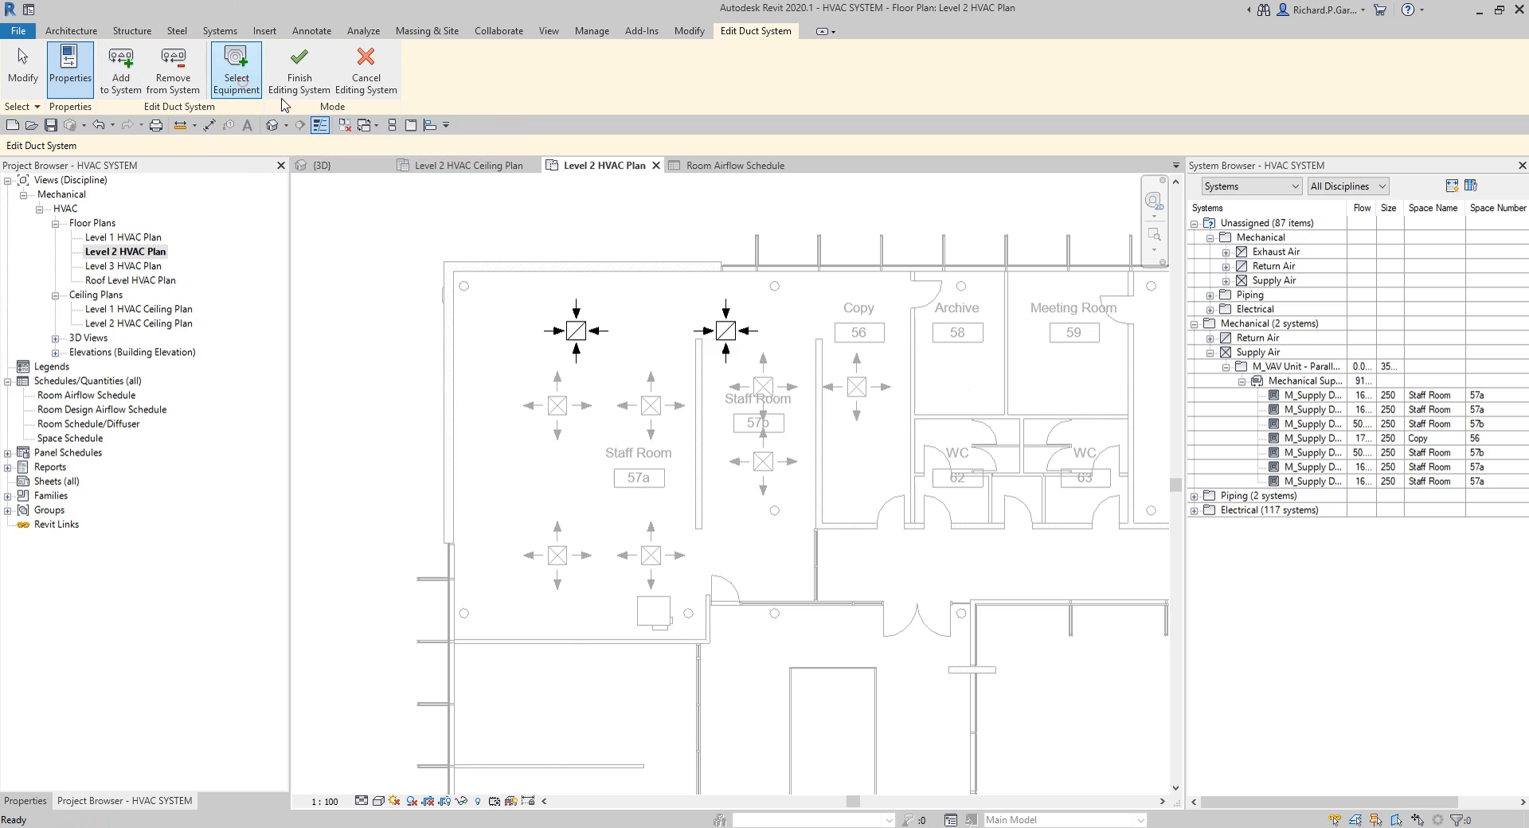
click(672, 616)
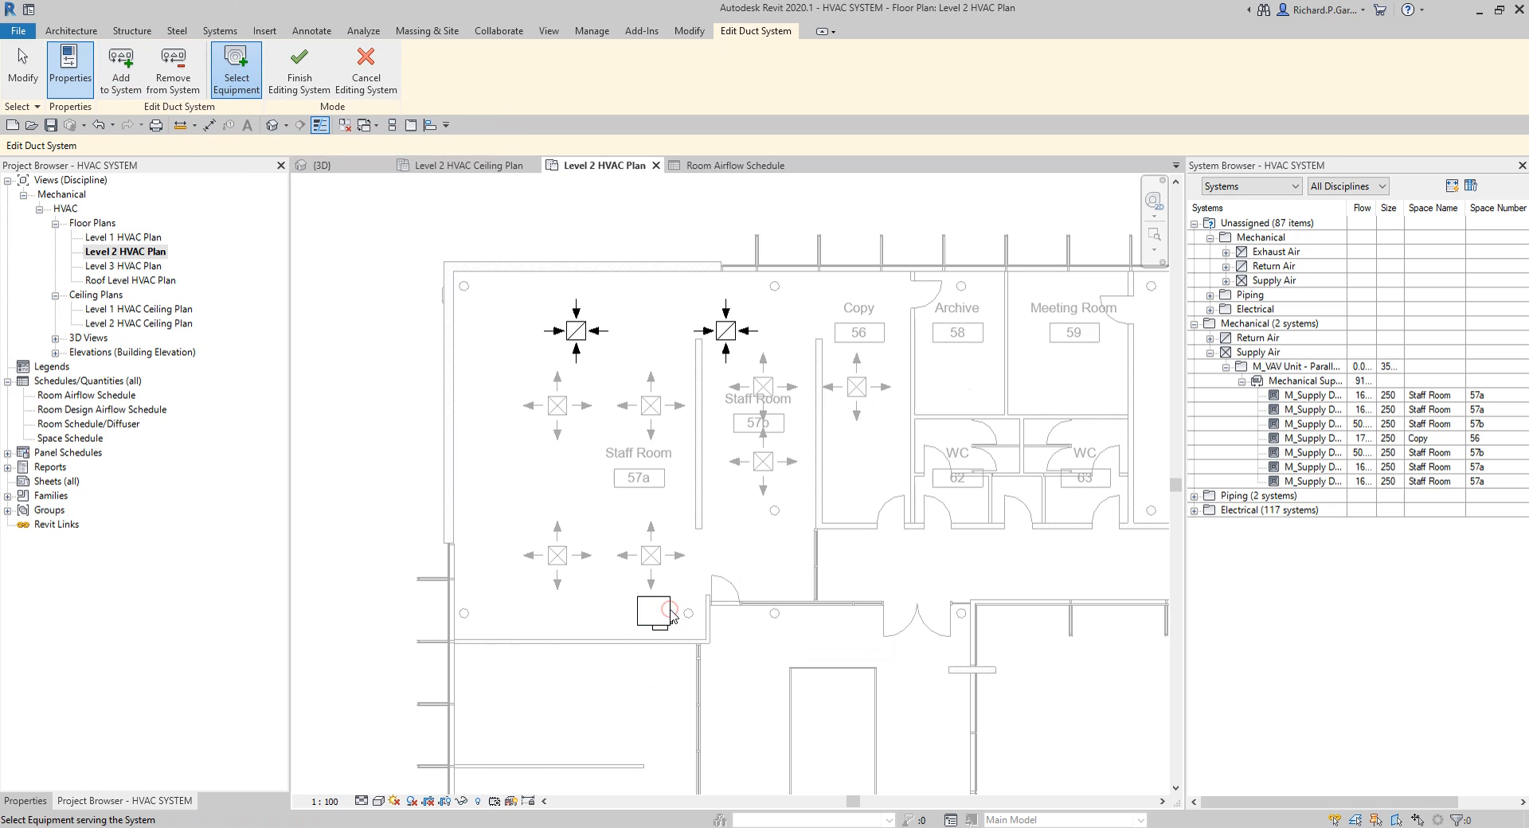
click(303, 70)
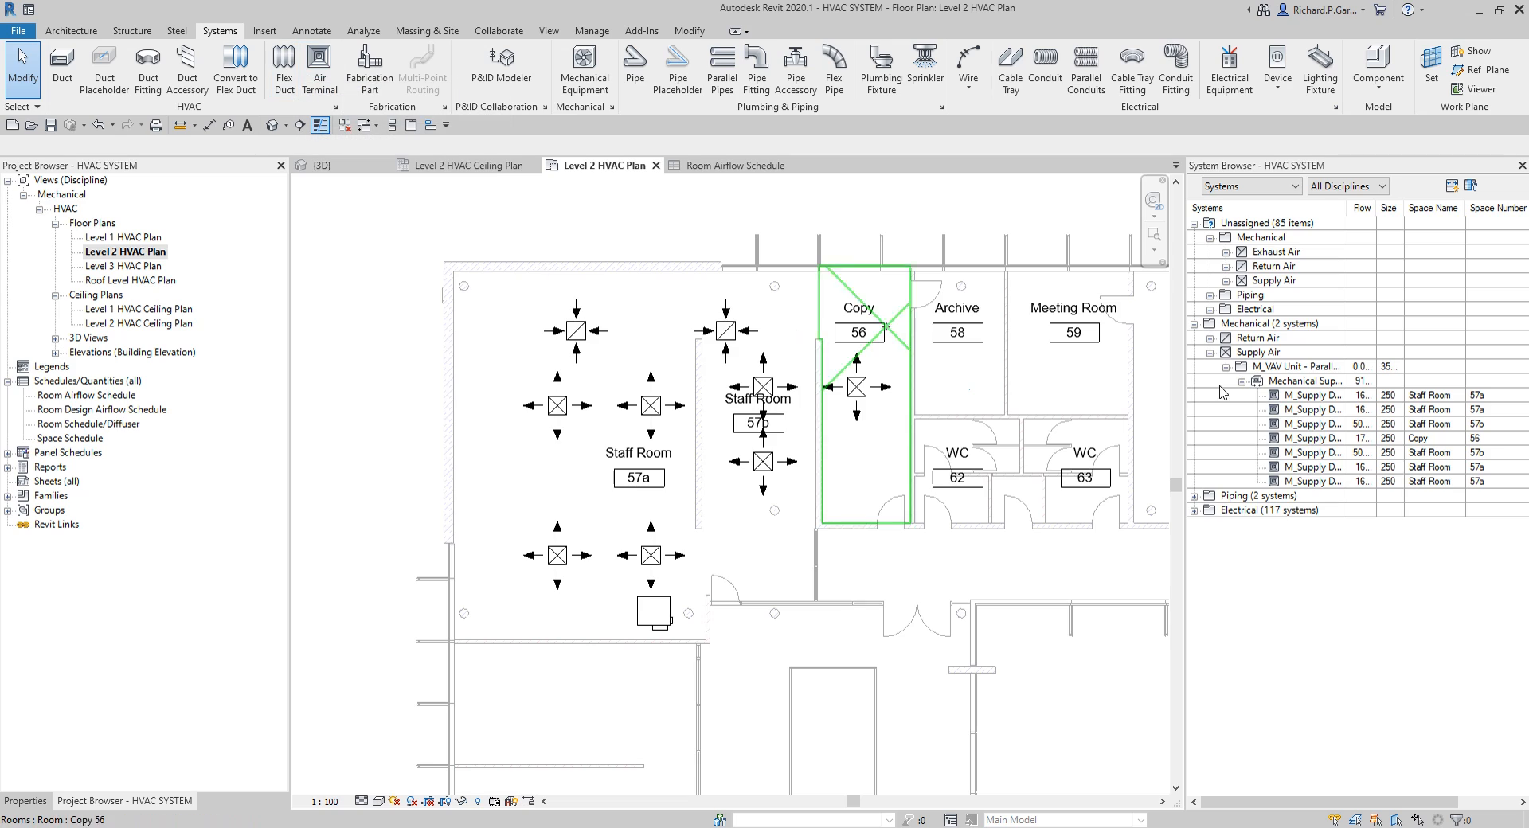
Expand the Return Air system down to its diffusers and examine its members in the plan, then clear the selection.
click(1210, 339)
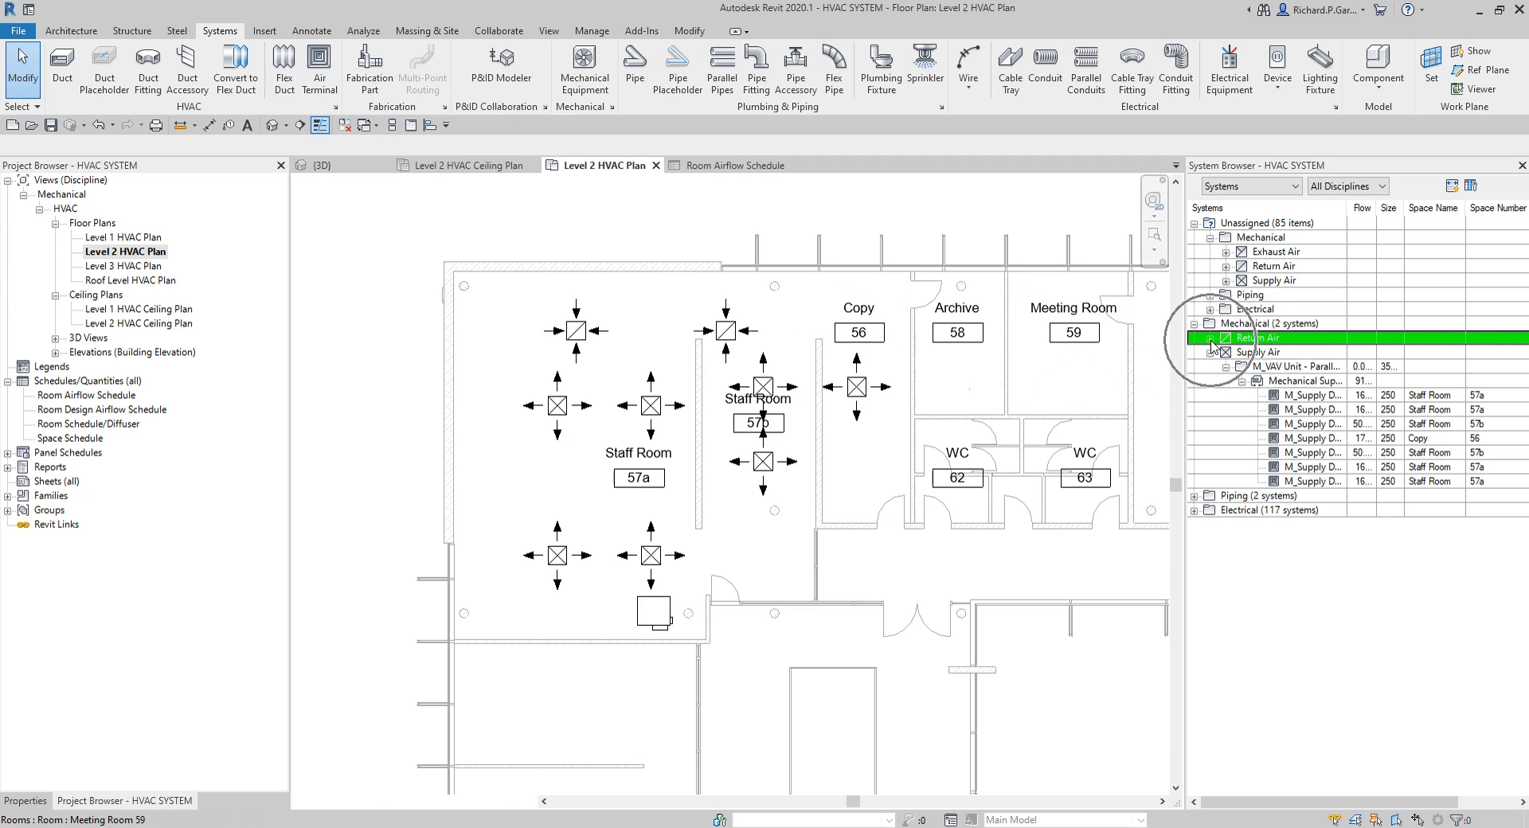
click(1227, 352)
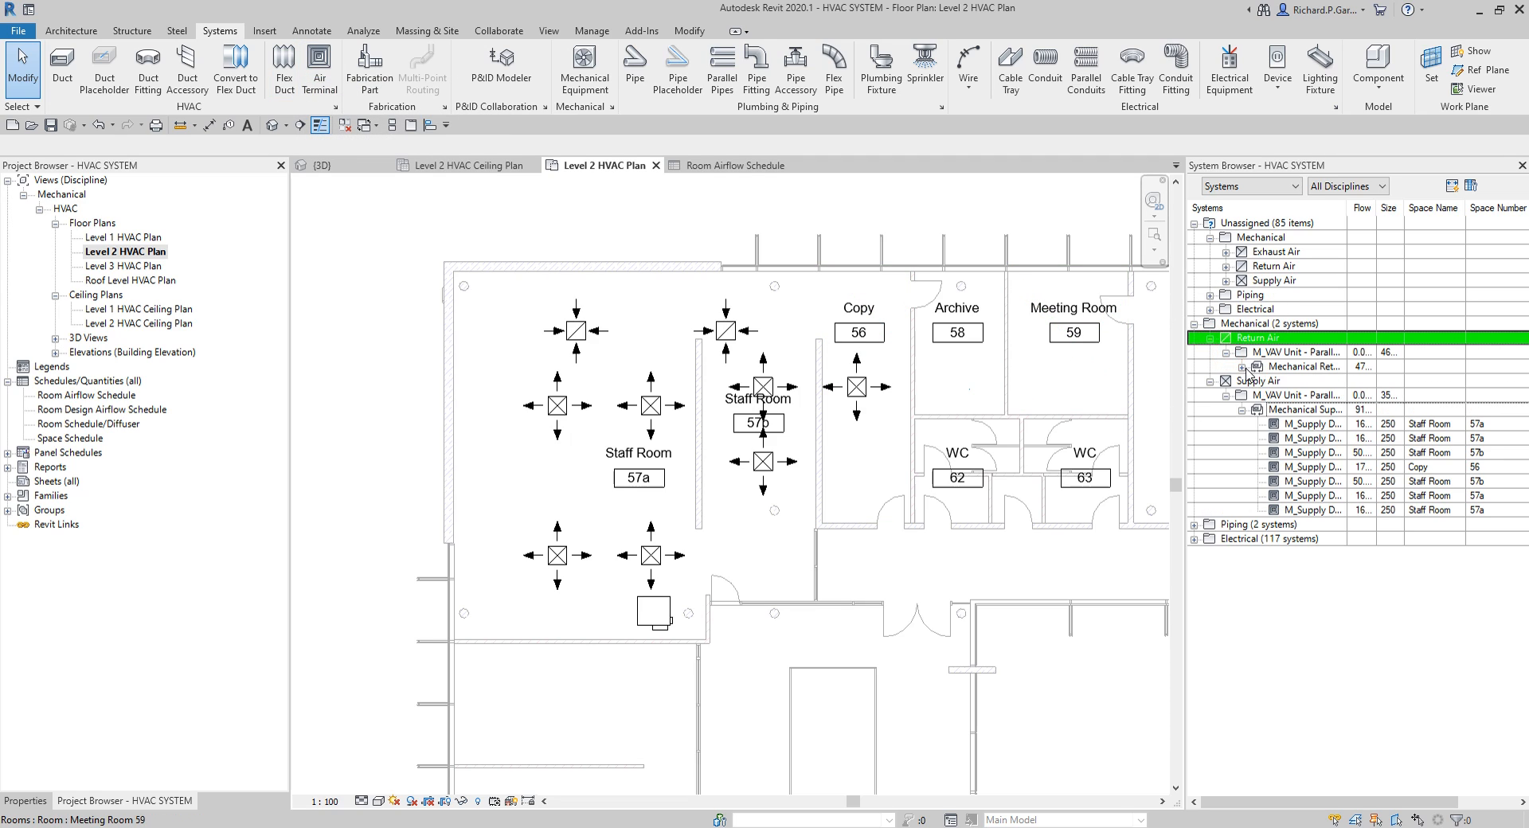
click(1253, 368)
click(1242, 368)
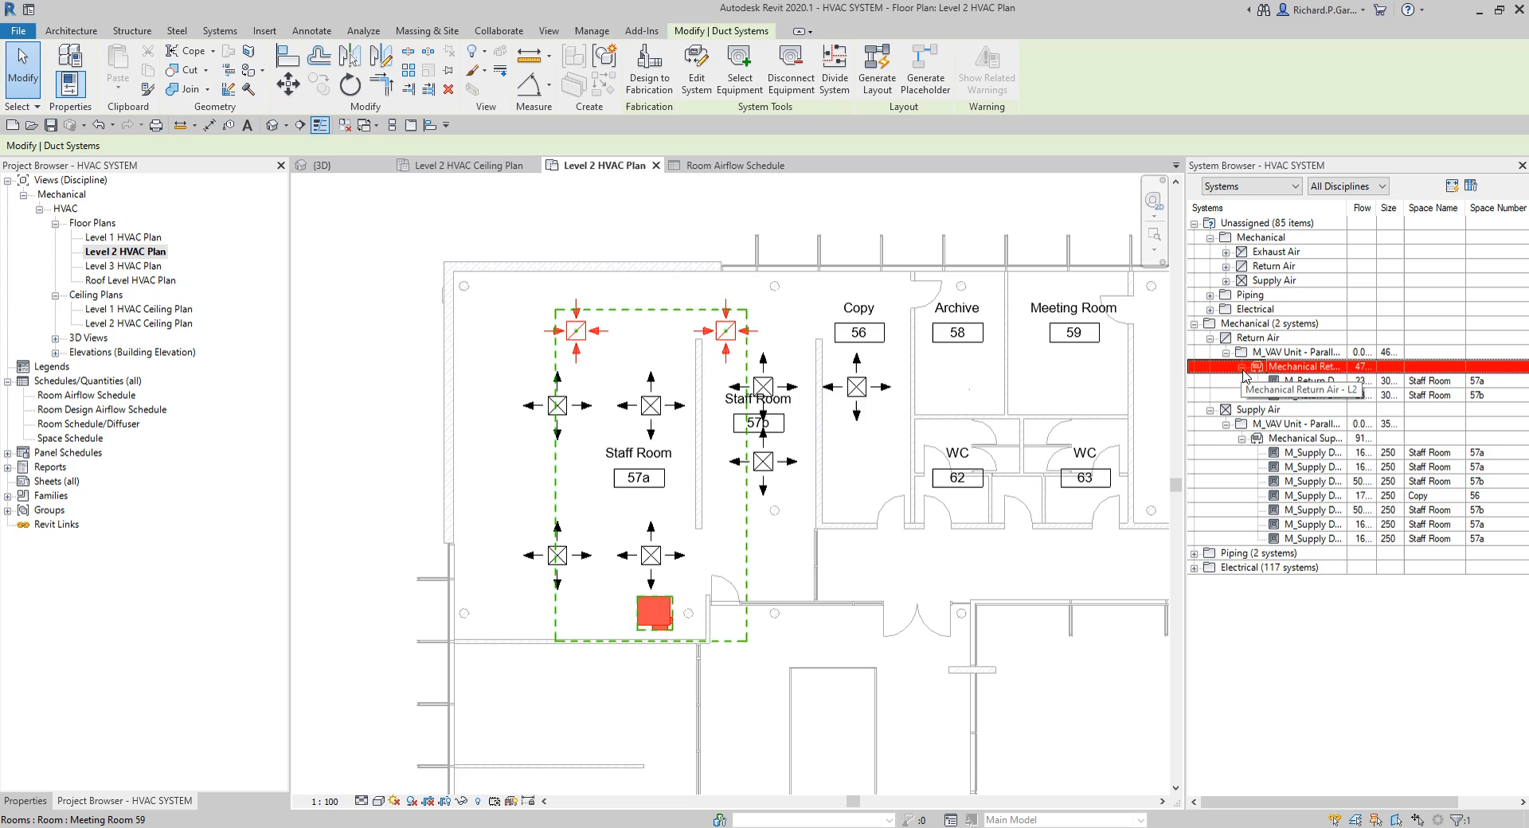
click(1307, 381)
click(1316, 396)
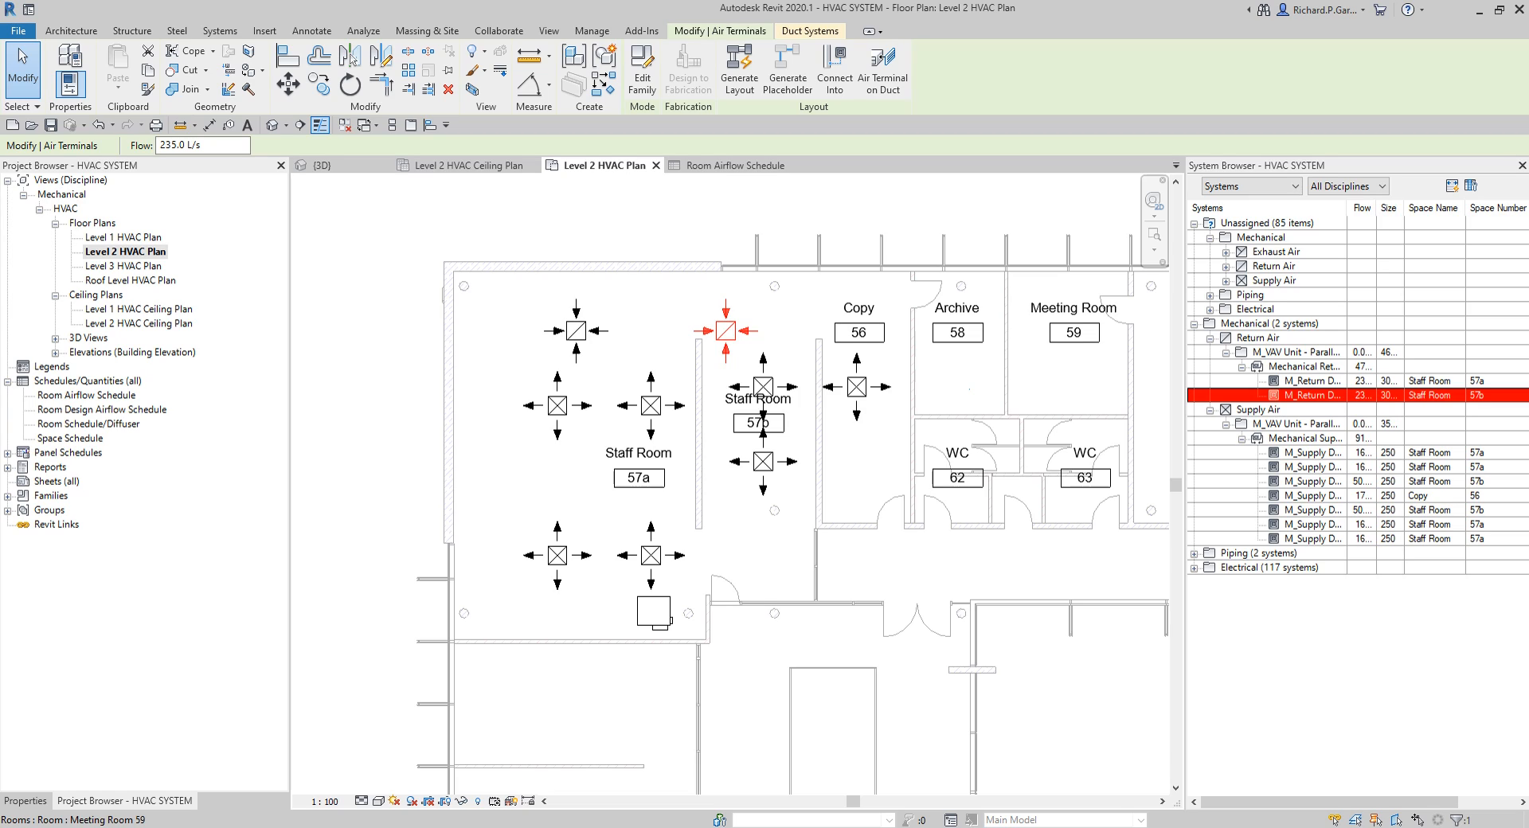
click(967, 205)
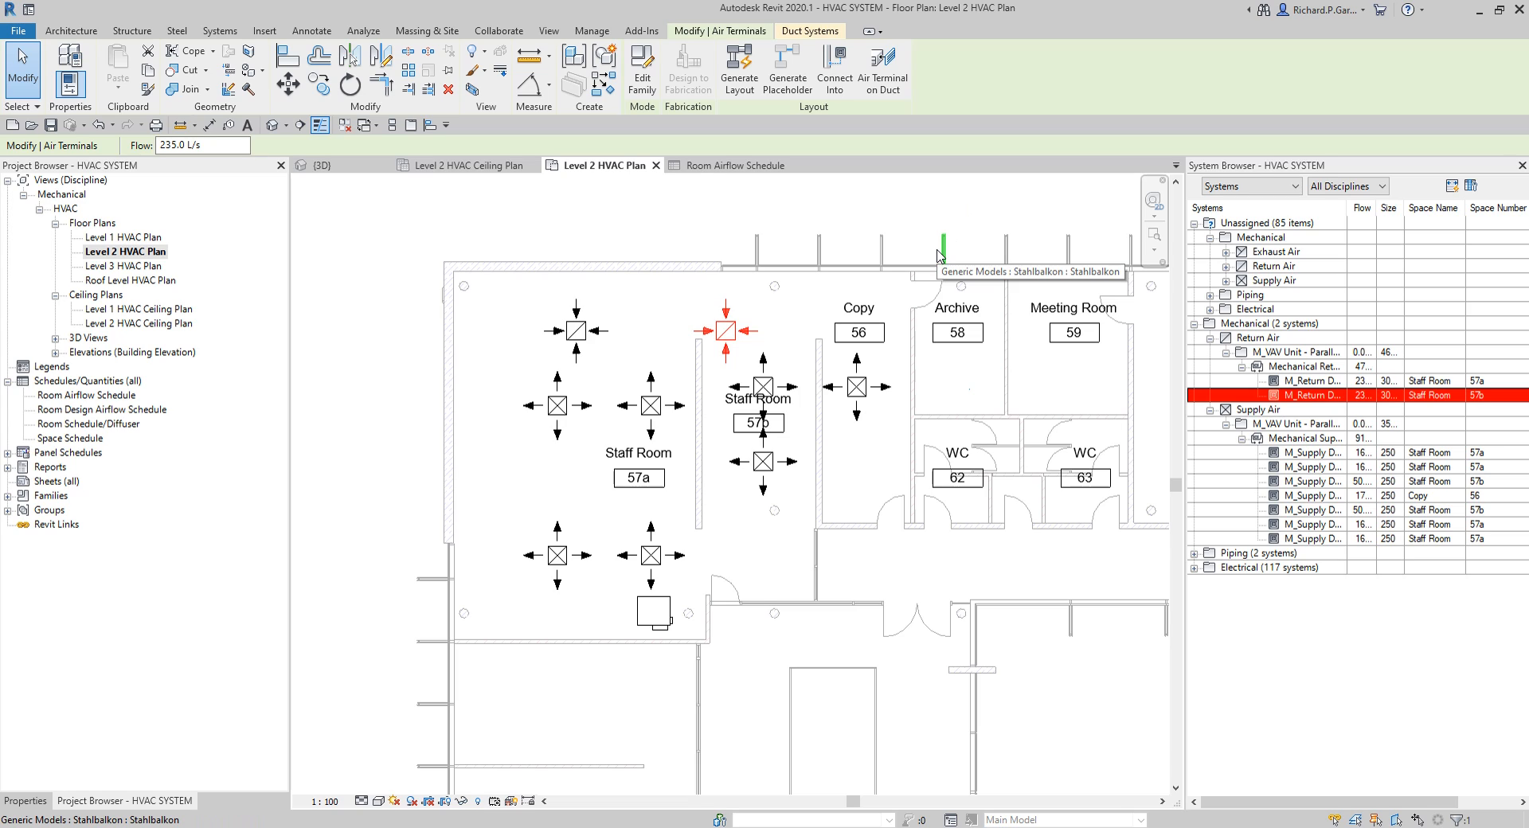
click(880, 207)
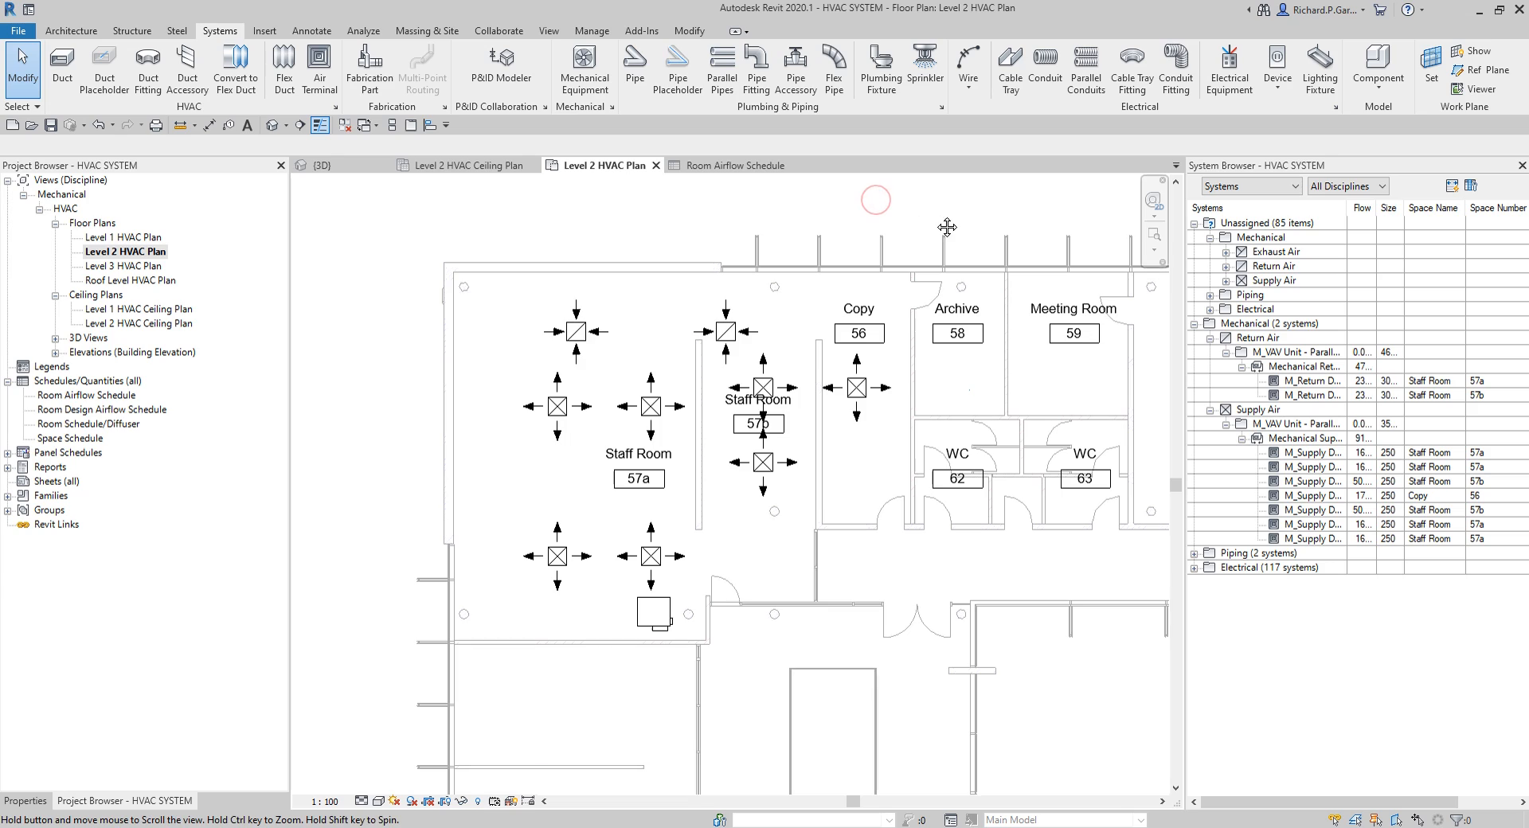
middle_drag(937, 221, 860, 222)
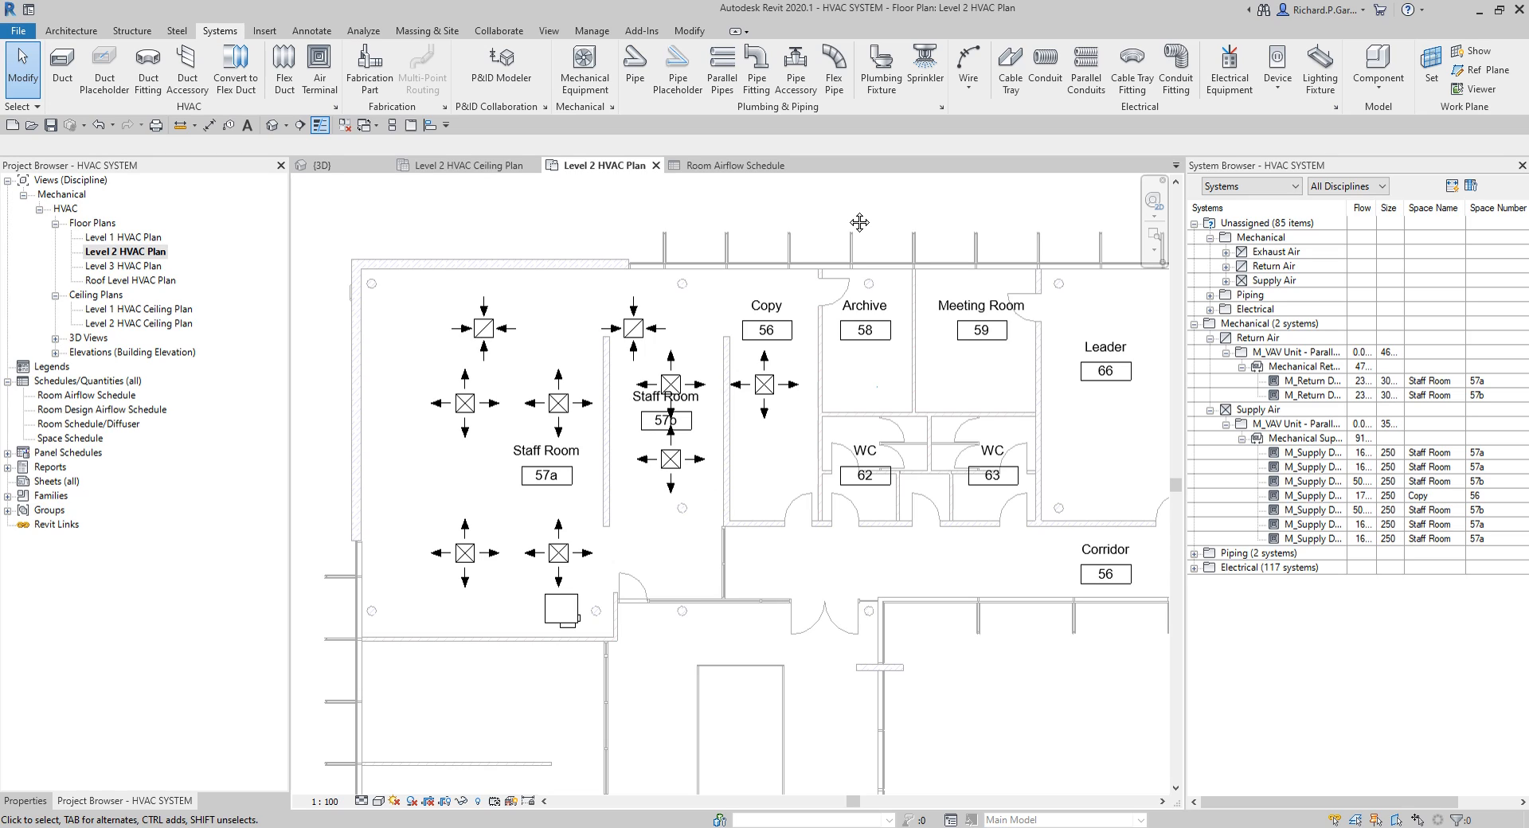
scroll(576, 217, up, 1)
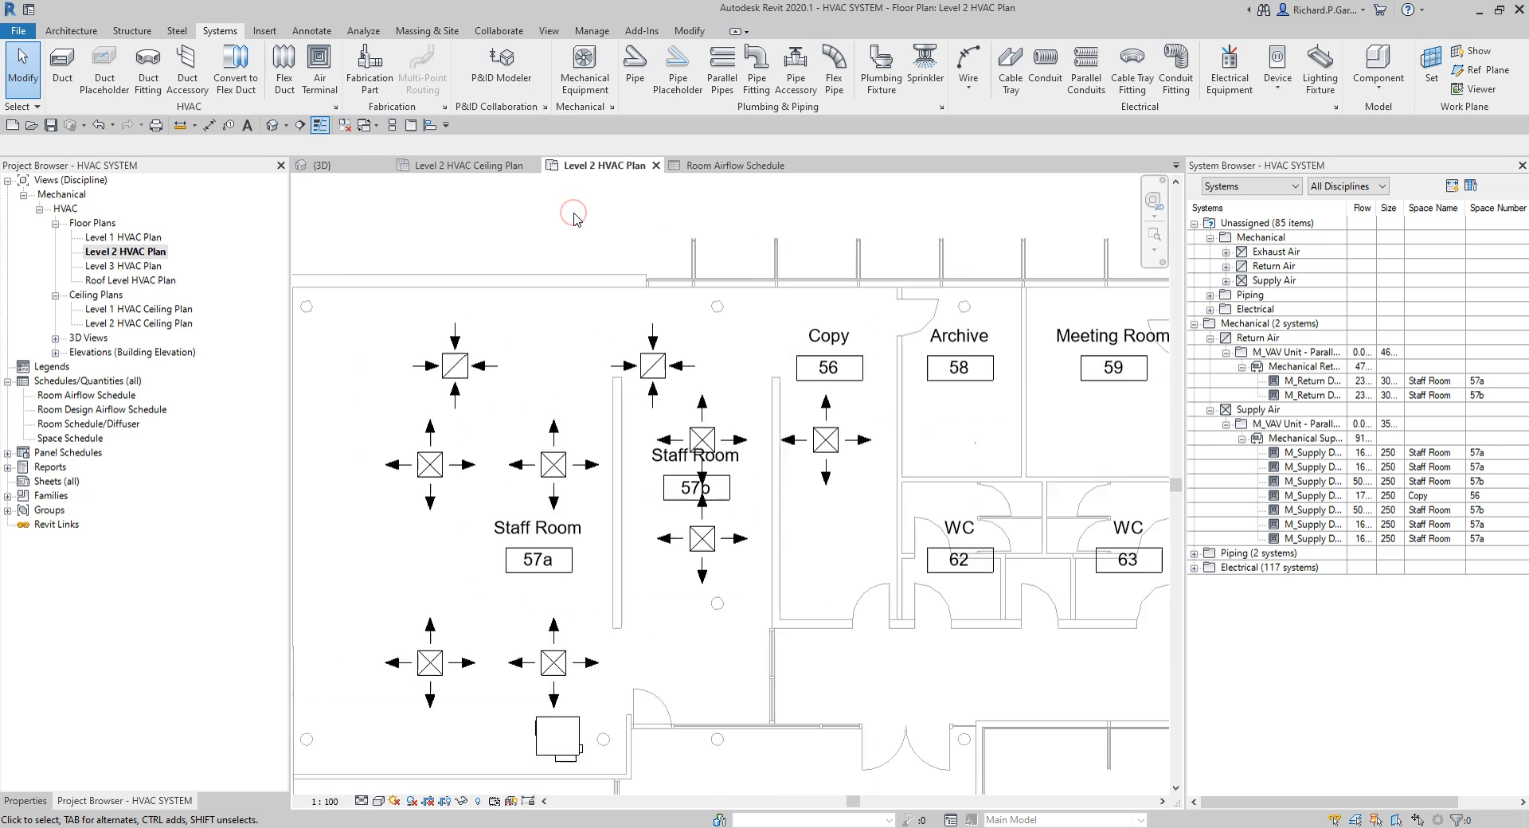
scroll(573, 213, up, 2)
middle_drag(612, 255, 691, 164)
scroll(683, 211, down, 2)
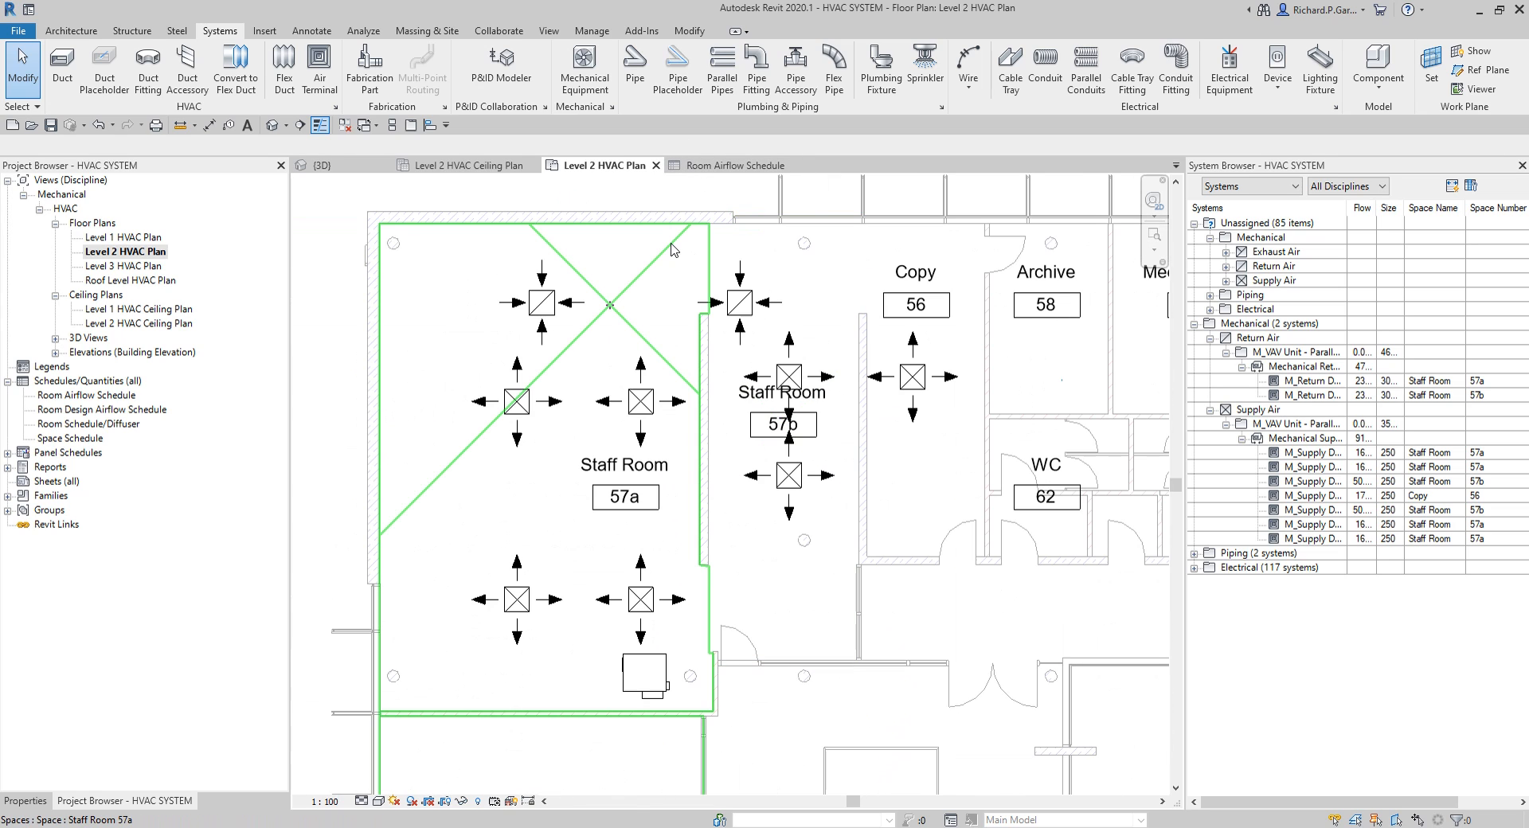
middle_drag(672, 249, 691, 253)
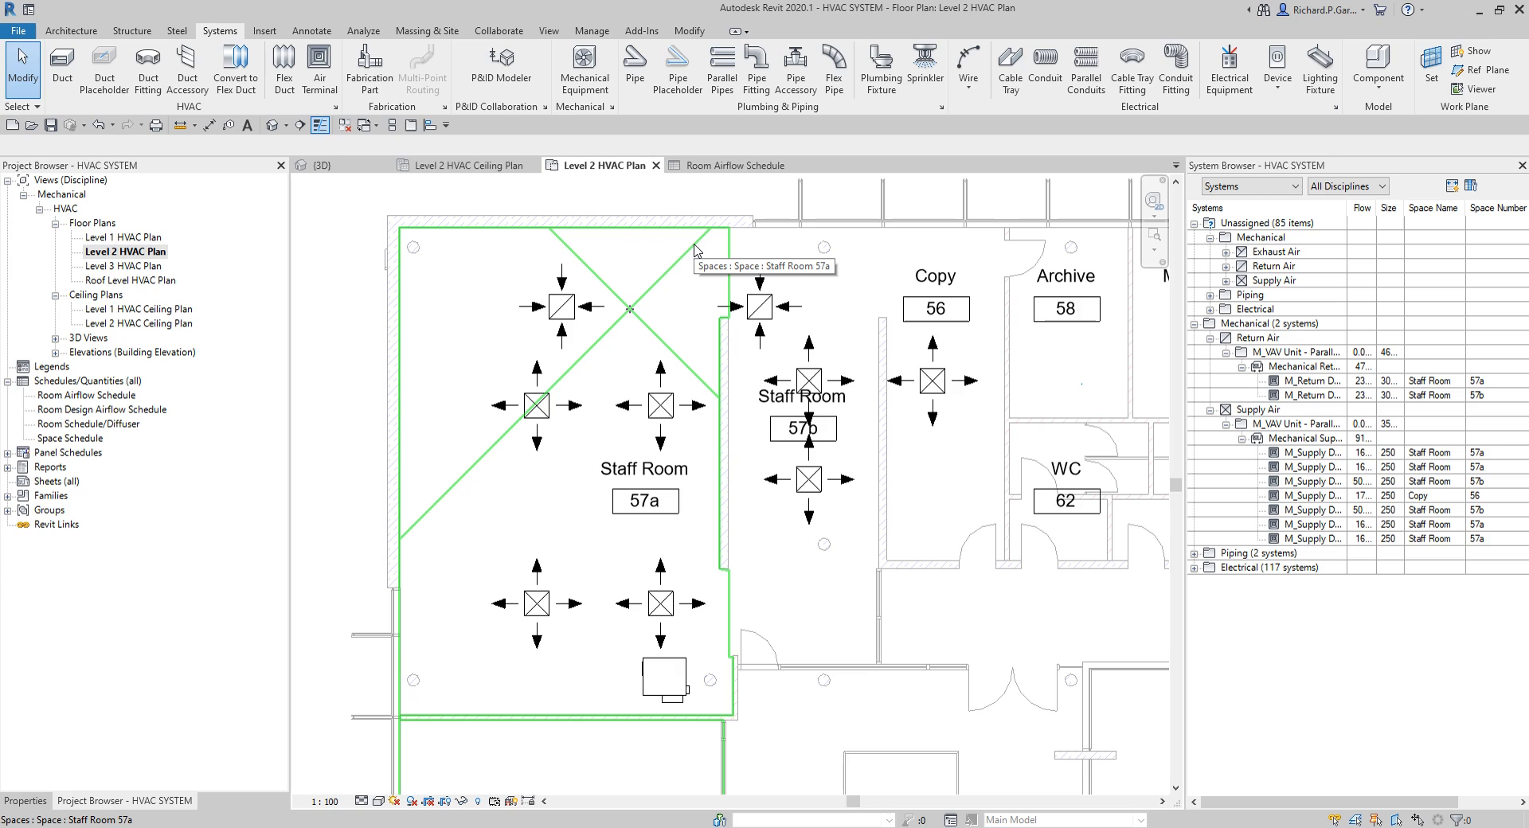
scroll(669, 243, down, 1)
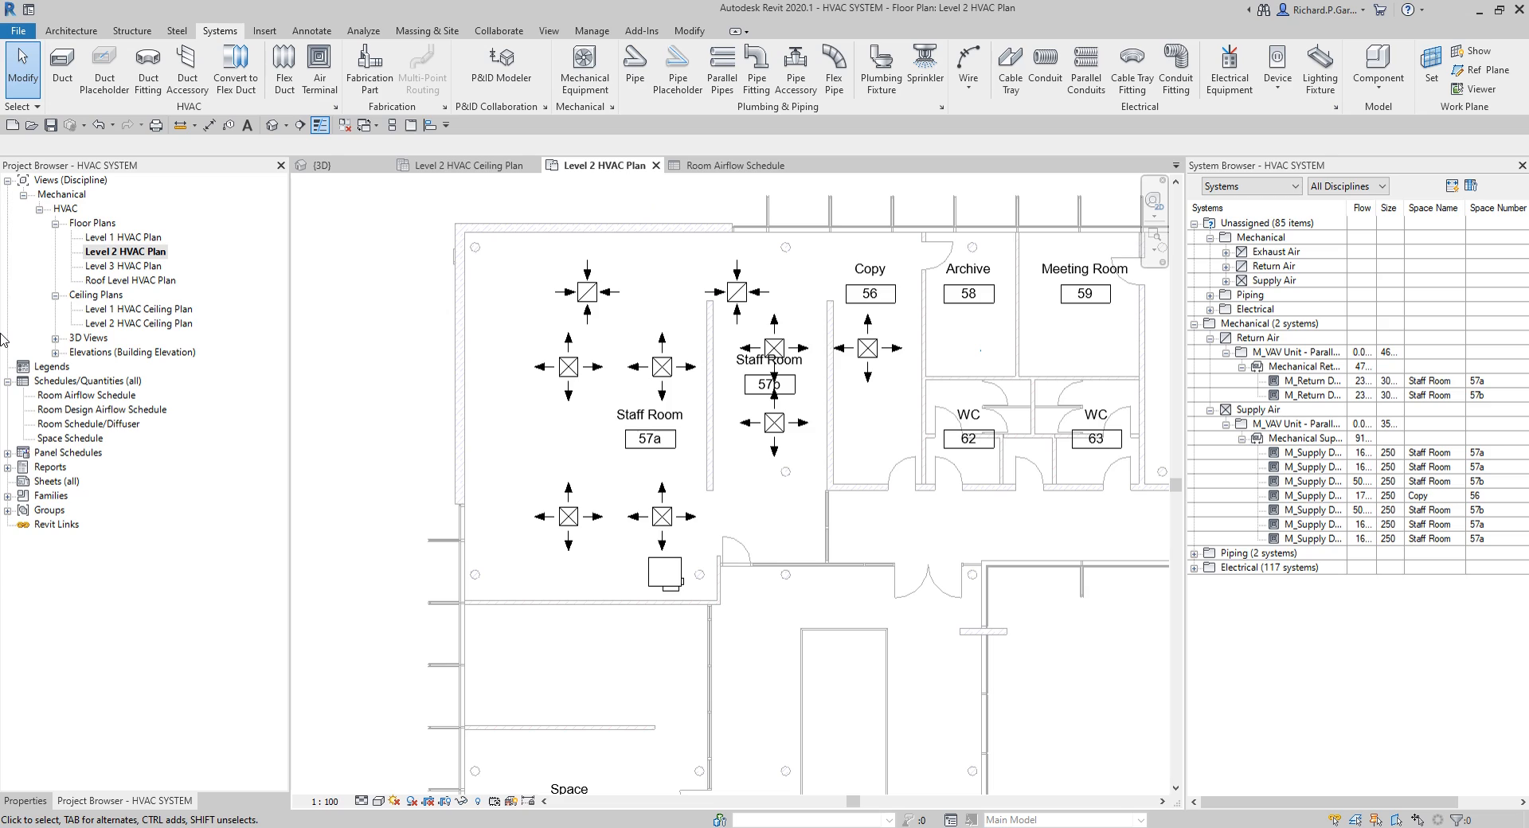
Select everything in Staff Rooms 57a and 57b and the Copy room and create a 3D view cropped to it with Selection Box.
key(ctrl)
key(ctrl)
drag(391, 208, 976, 626)
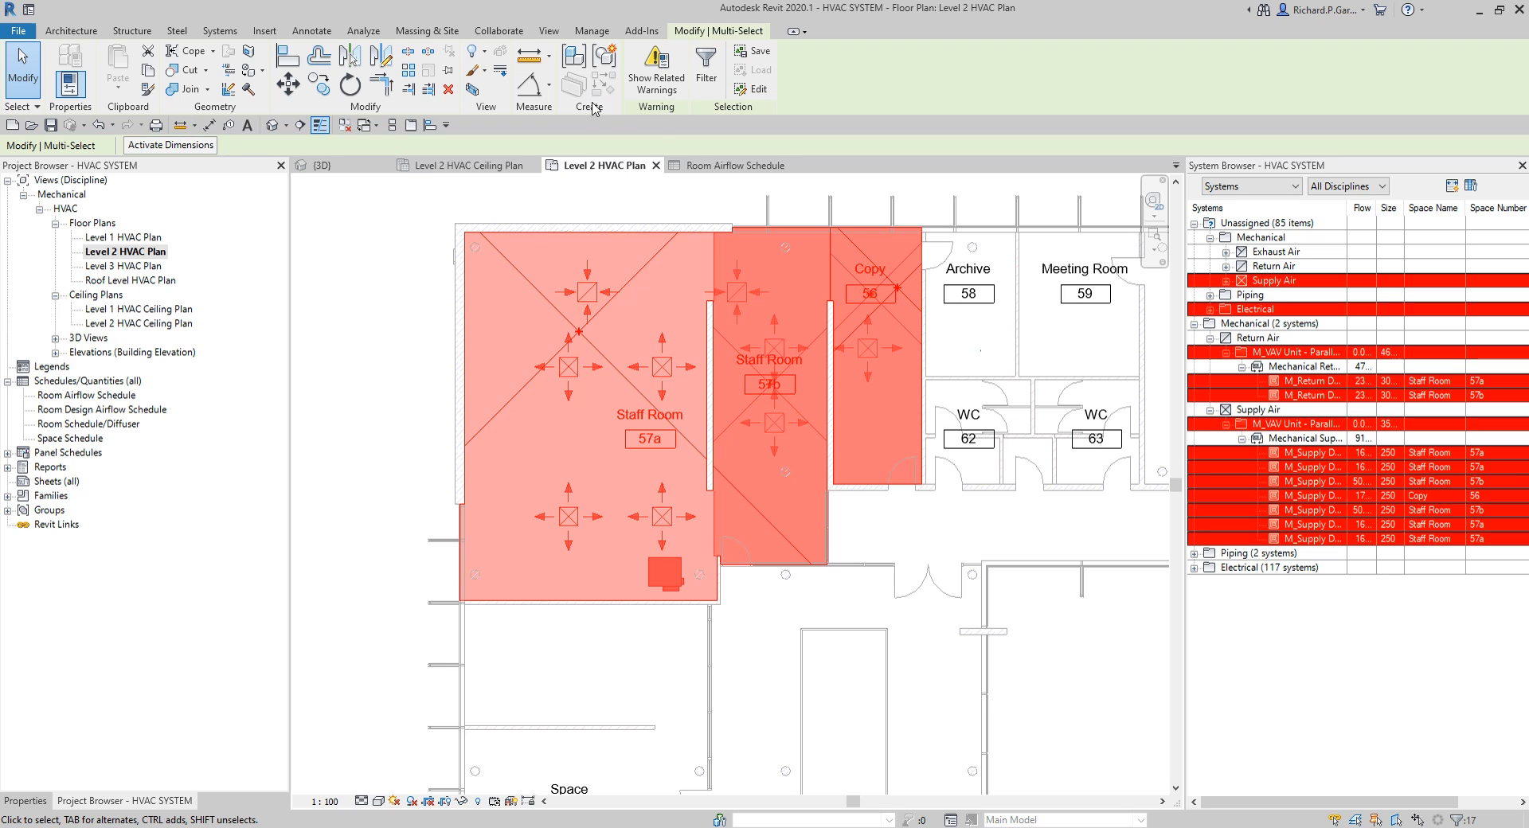
click(471, 89)
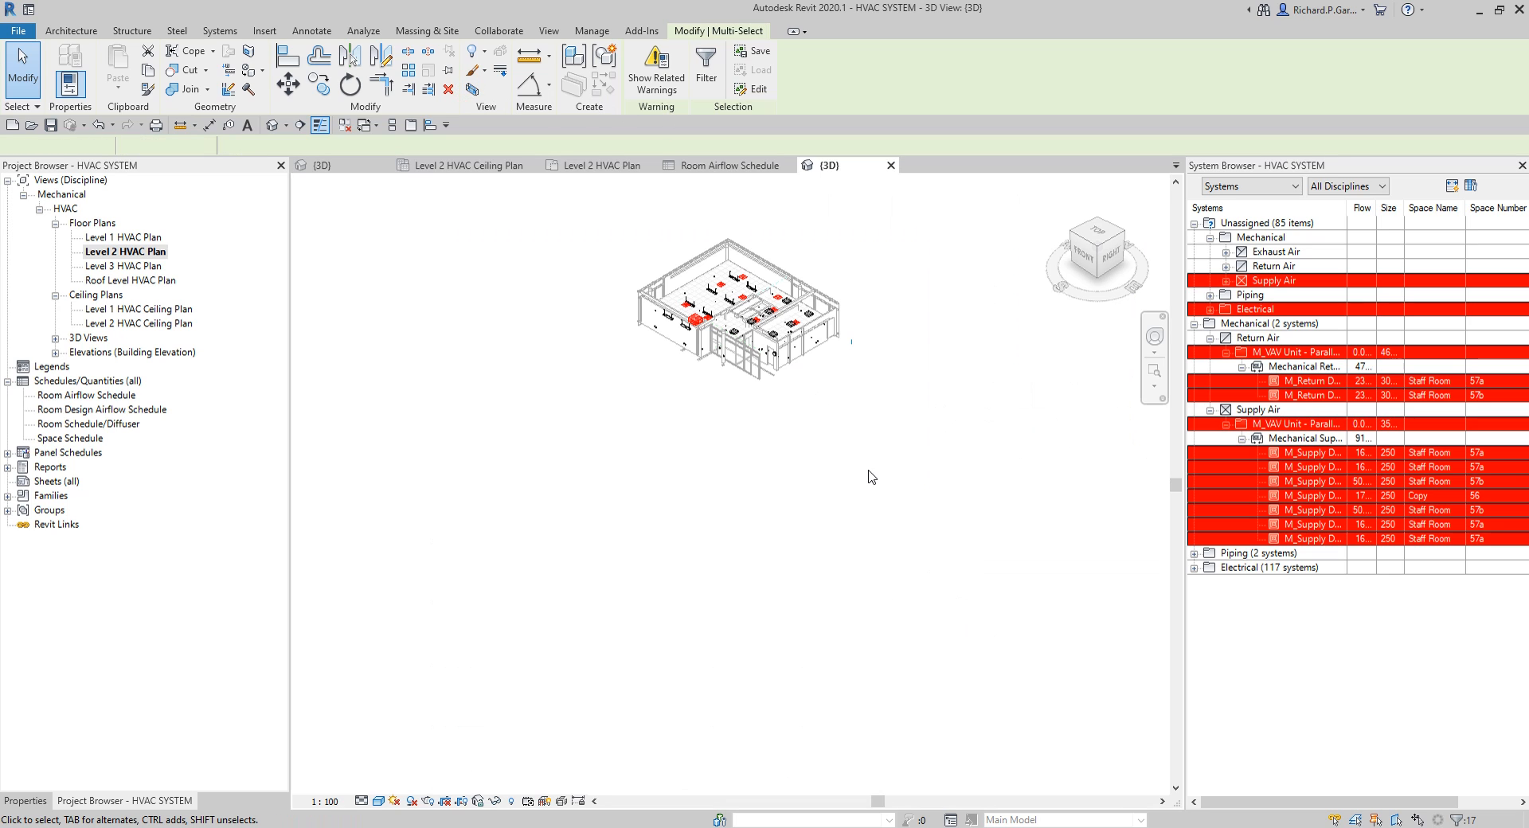
click(874, 464)
Examine the diffusers and the VAV unit with its connectors in the cropped 3D view from several angles.
scroll(963, 447, up, 6)
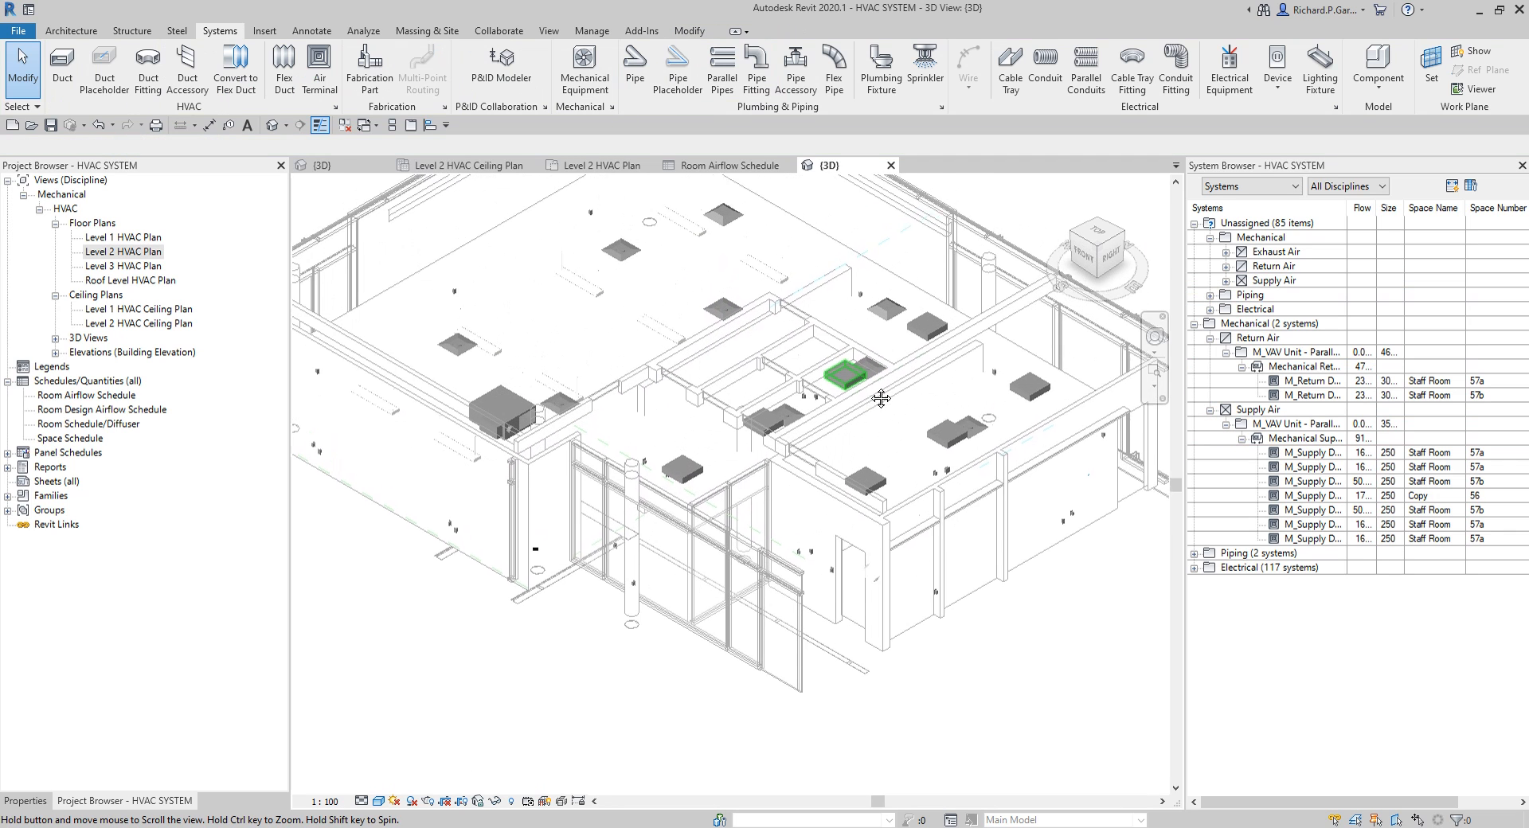
shift+middle_drag(1001, 590, 819, 462)
scroll(1023, 597, up, 1)
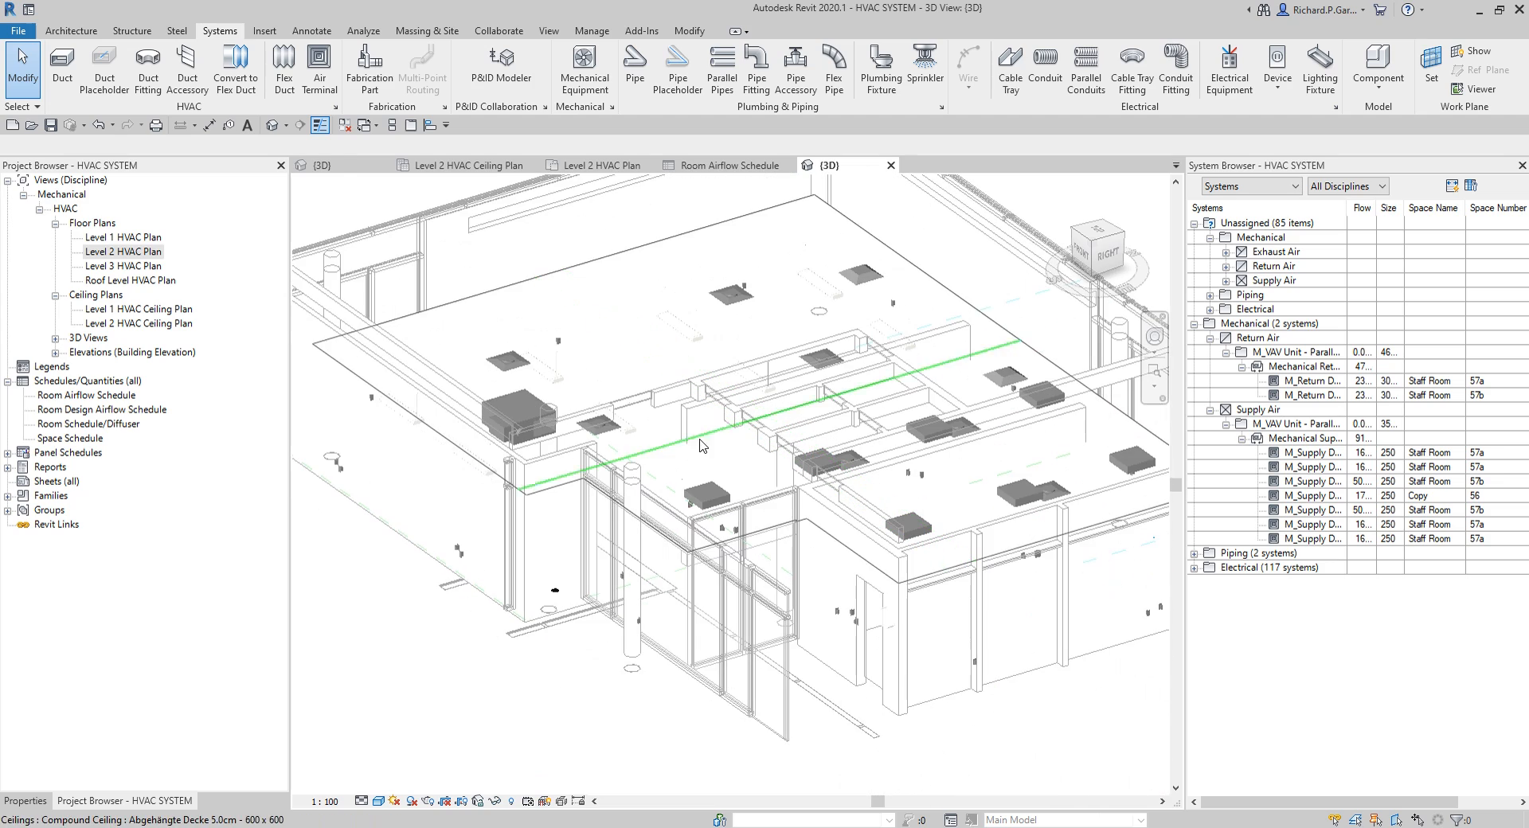
click(623, 446)
shift+middle_drag(623, 446, 866, 528)
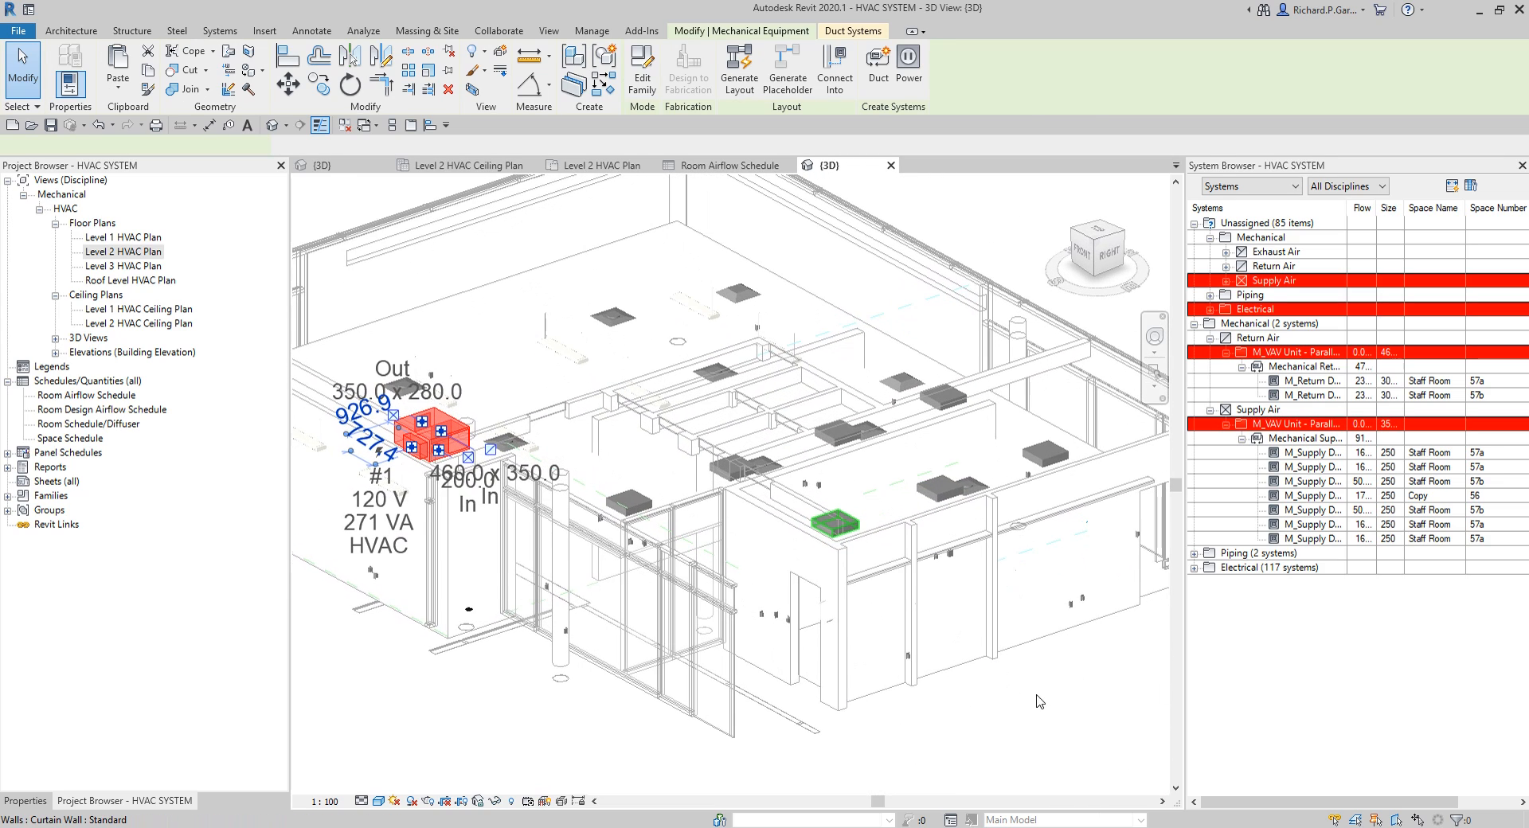
click(1042, 697)
click(970, 740)
scroll(971, 740, down, 2)
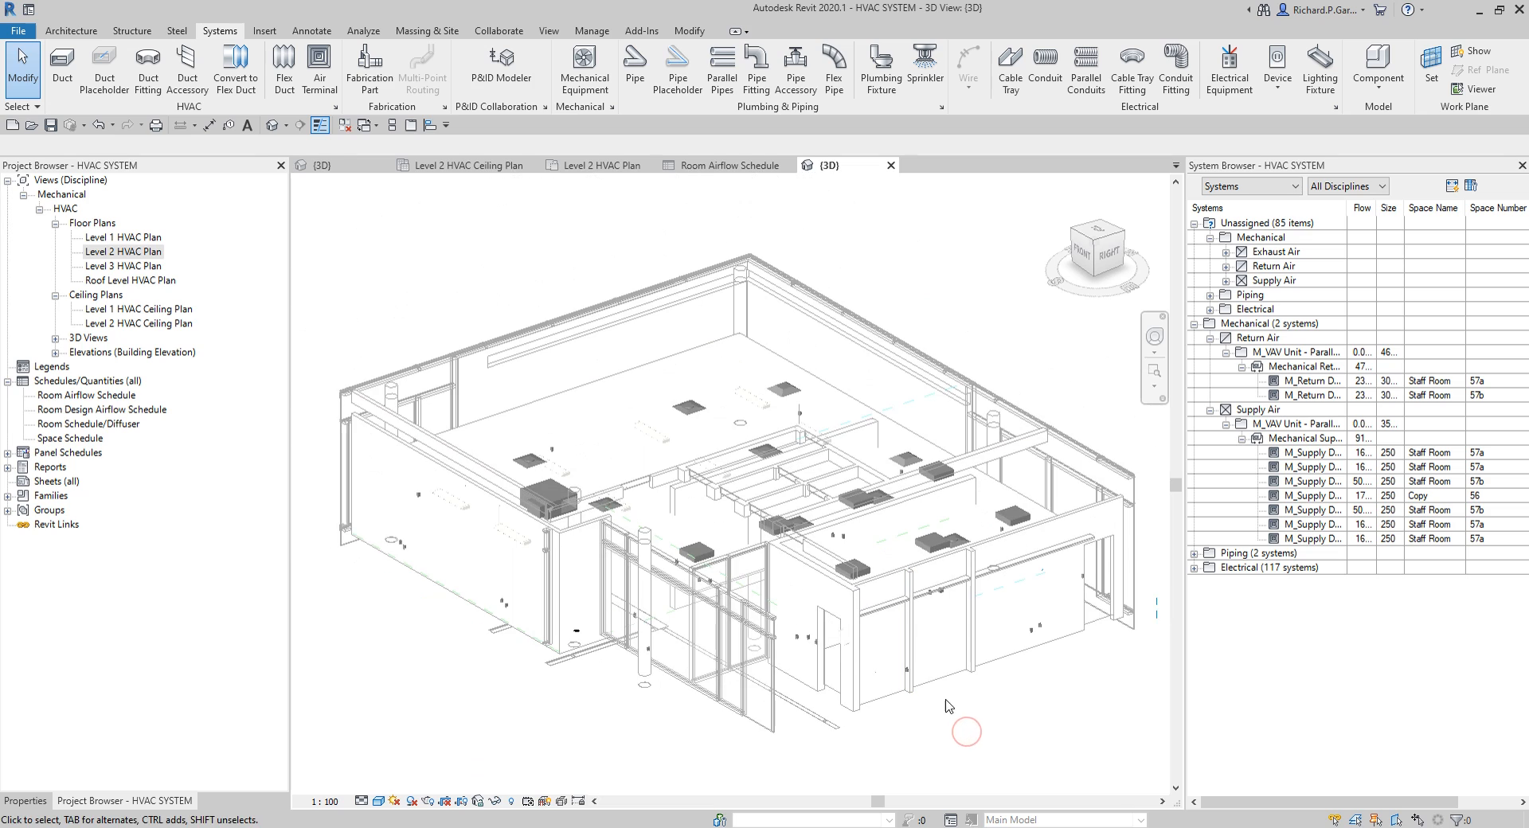
shift+middle_drag(971, 739, 1013, 741)
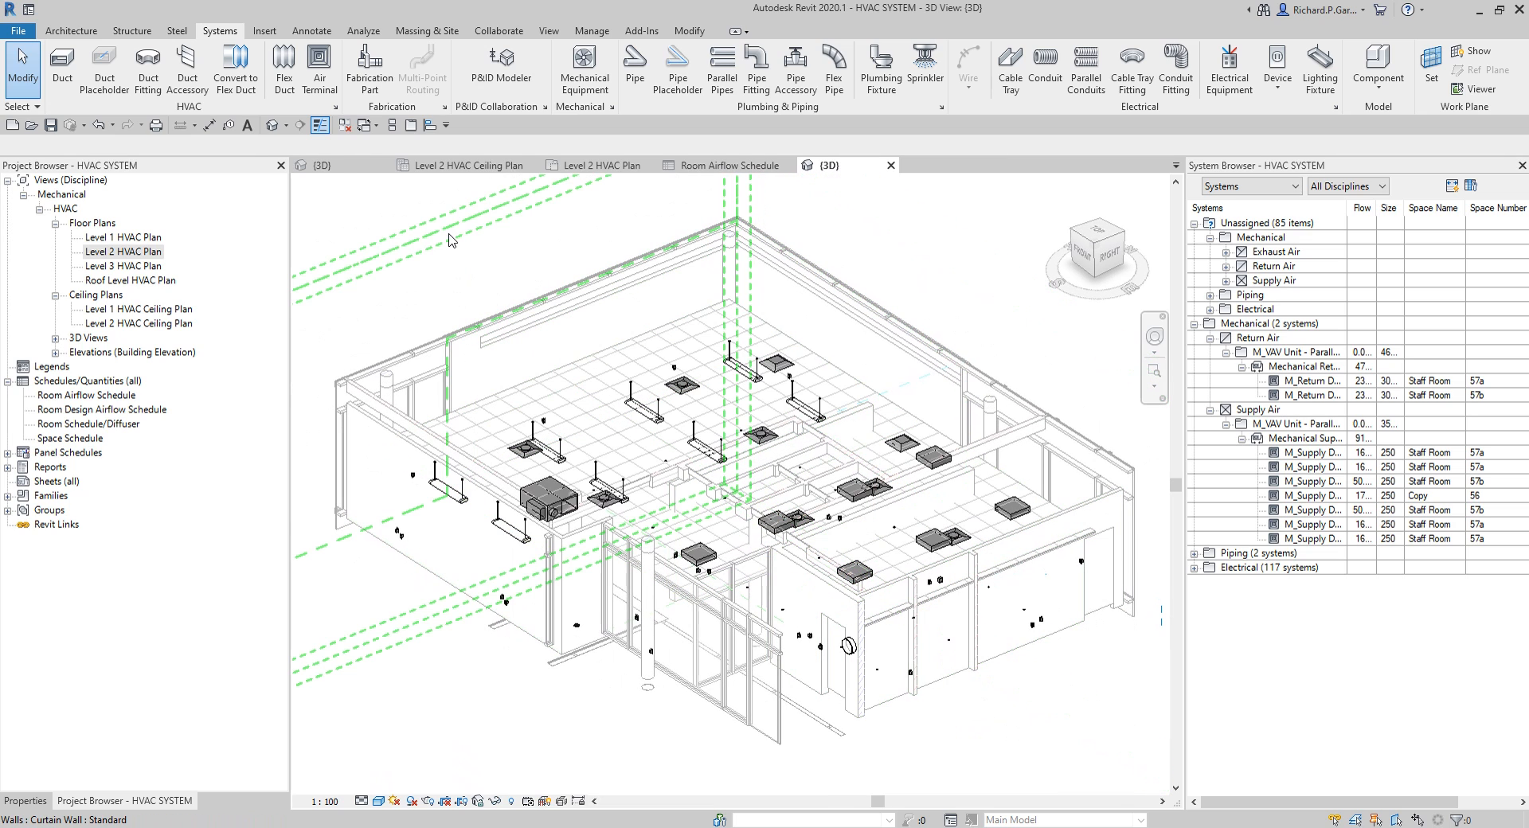